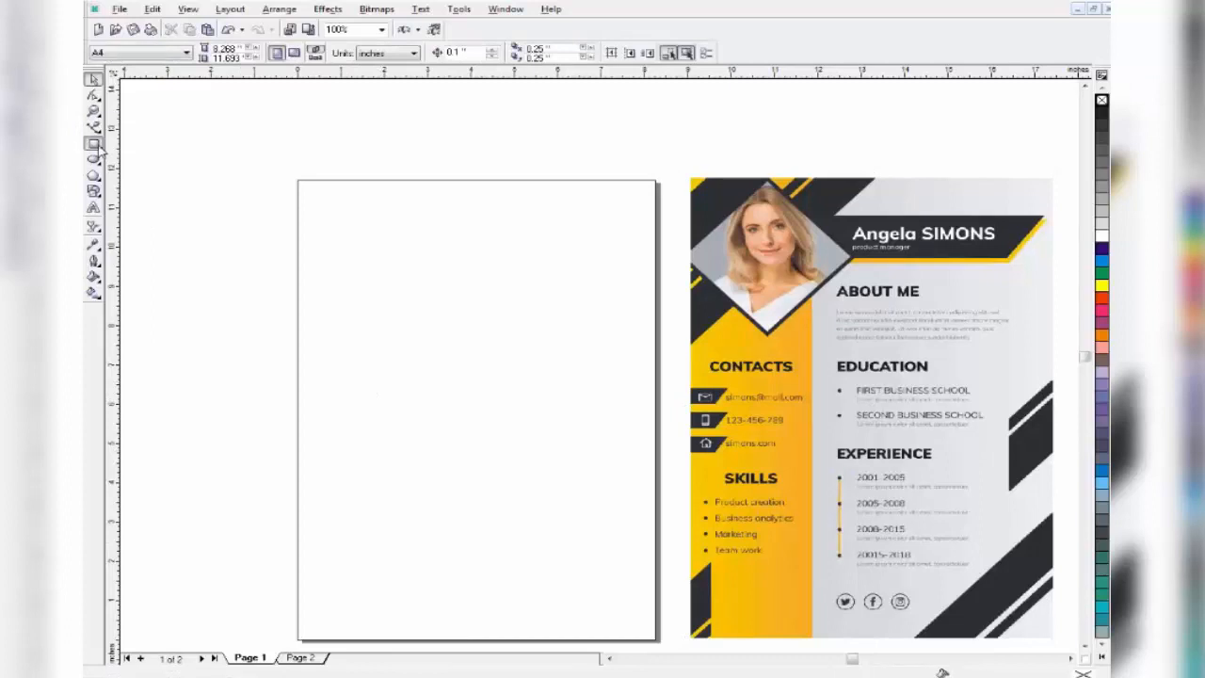
# Create a page-sized rectangle and centre the reference resume image on the page over it.
pyautogui.doubleClick(95, 144)
pyautogui.click(94, 80)
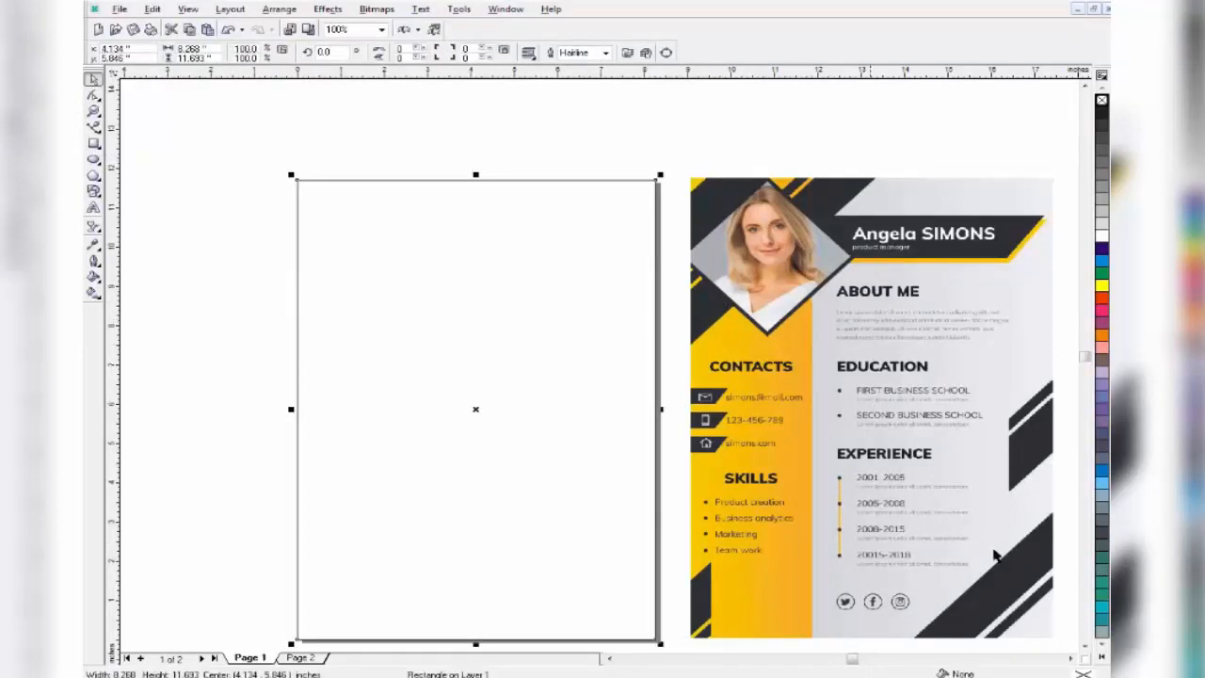
pyautogui.click(1071, 658)
pyautogui.click(1070, 659)
pyautogui.click(798, 573)
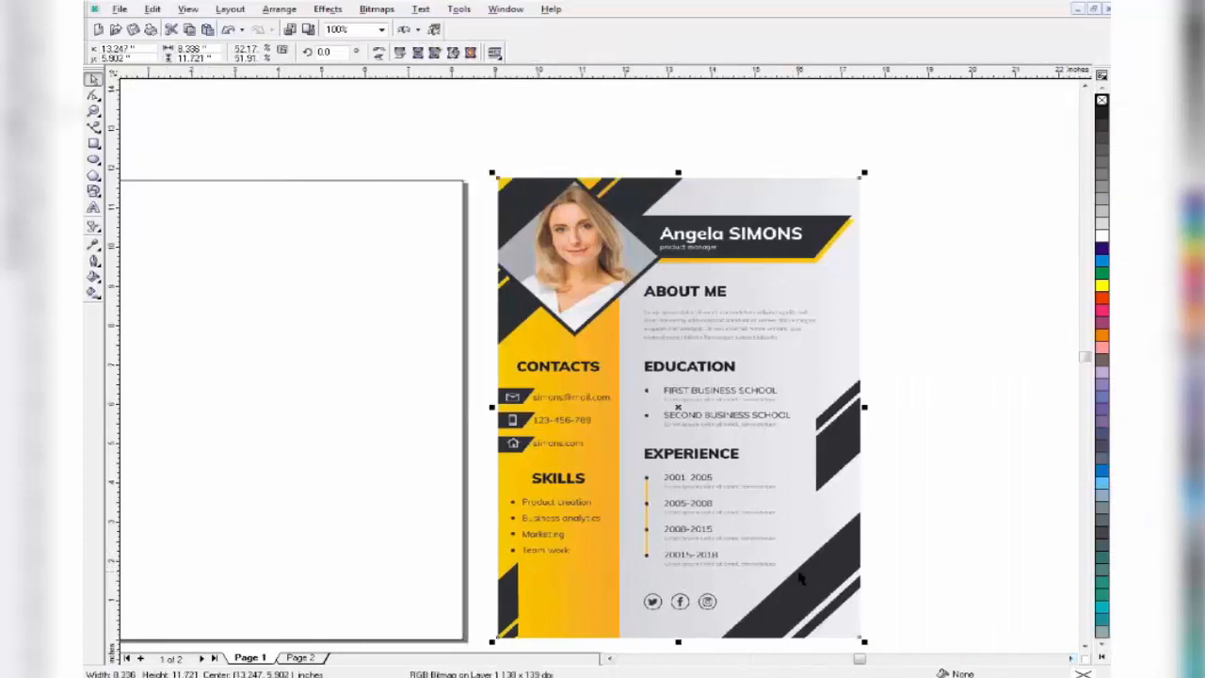
pyautogui.press('l')
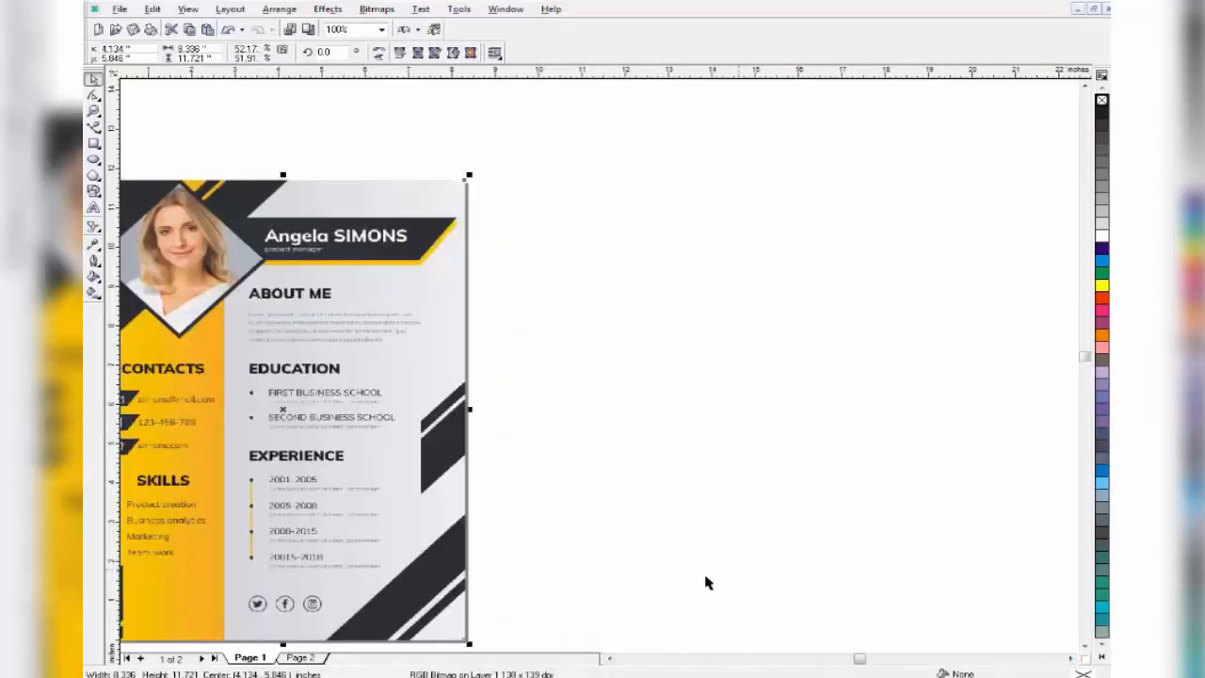
pyautogui.press('c')
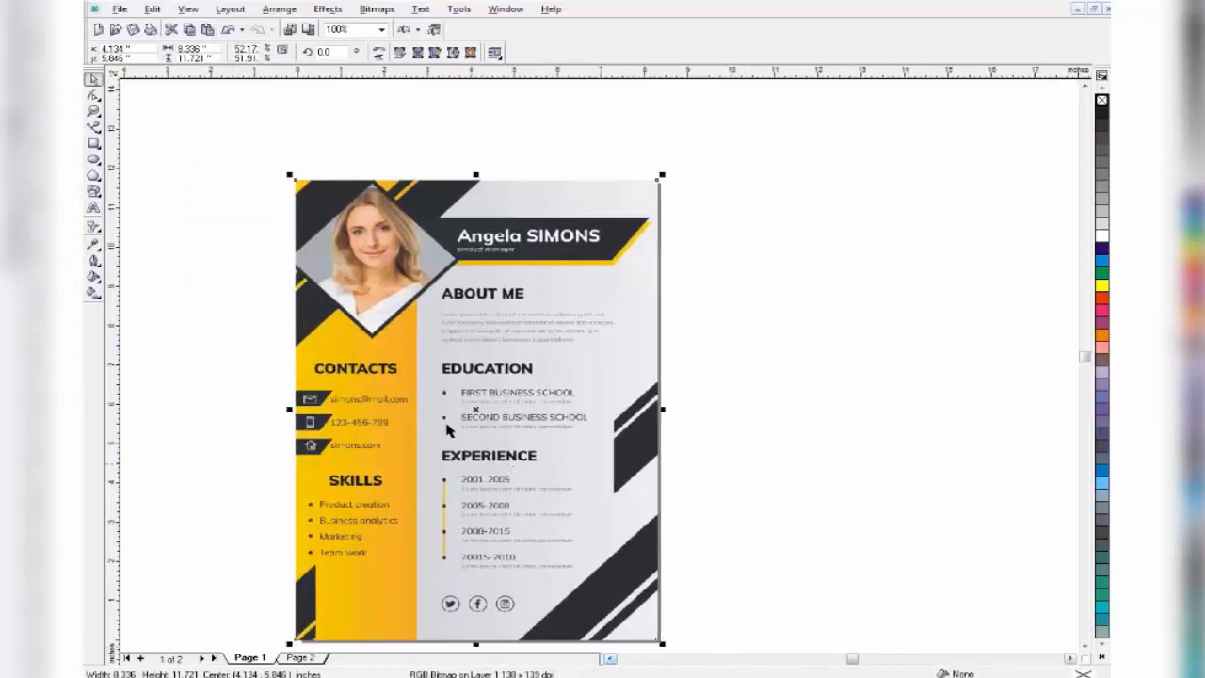
# Draw a rectangle about 1.04 by 0.29 inches over the slim dark stripe at the page's right edge.
pyautogui.click(94, 144)
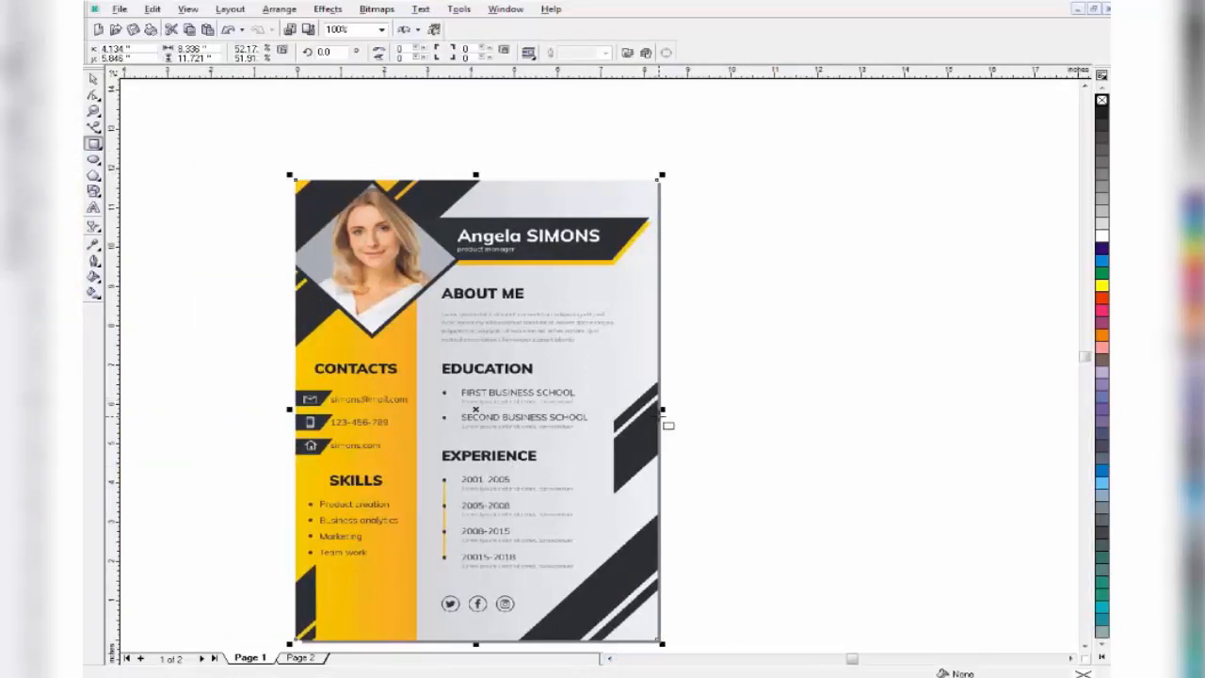
pyautogui.scroll(3, 665, 409)
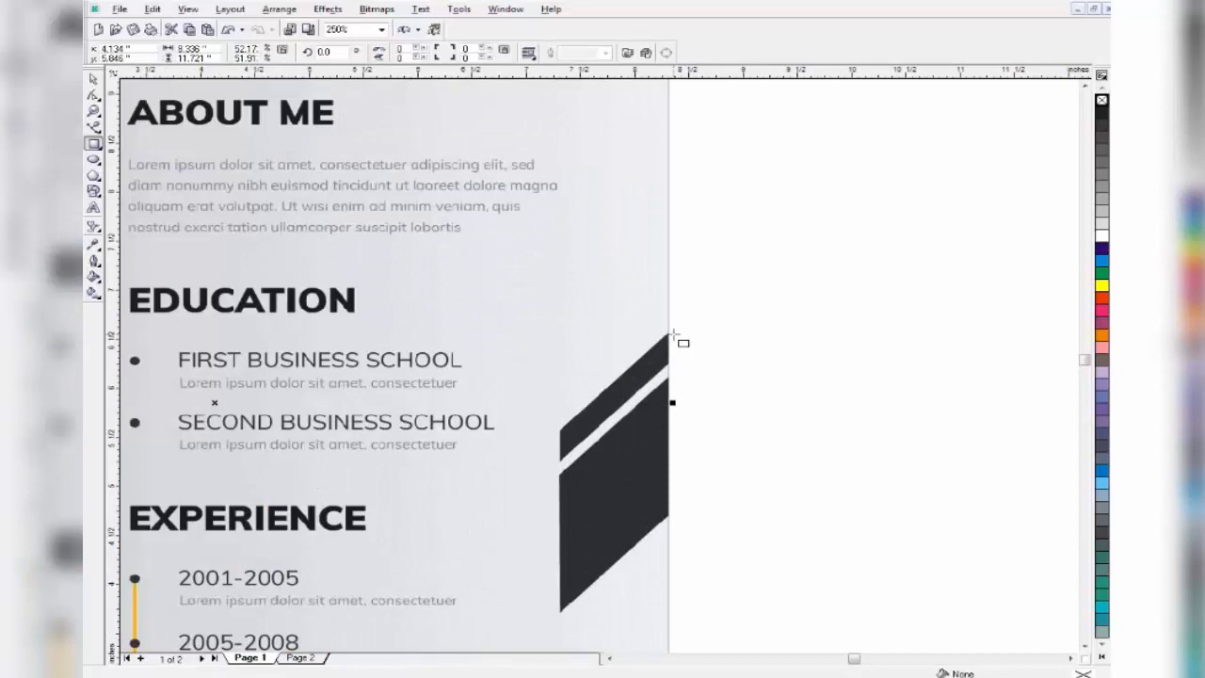
pyautogui.moveTo(675, 330); pyautogui.dragTo(563, 365)
pyautogui.moveTo(617, 329); pyautogui.dragTo(617, 363)
pyautogui.click(94, 79)
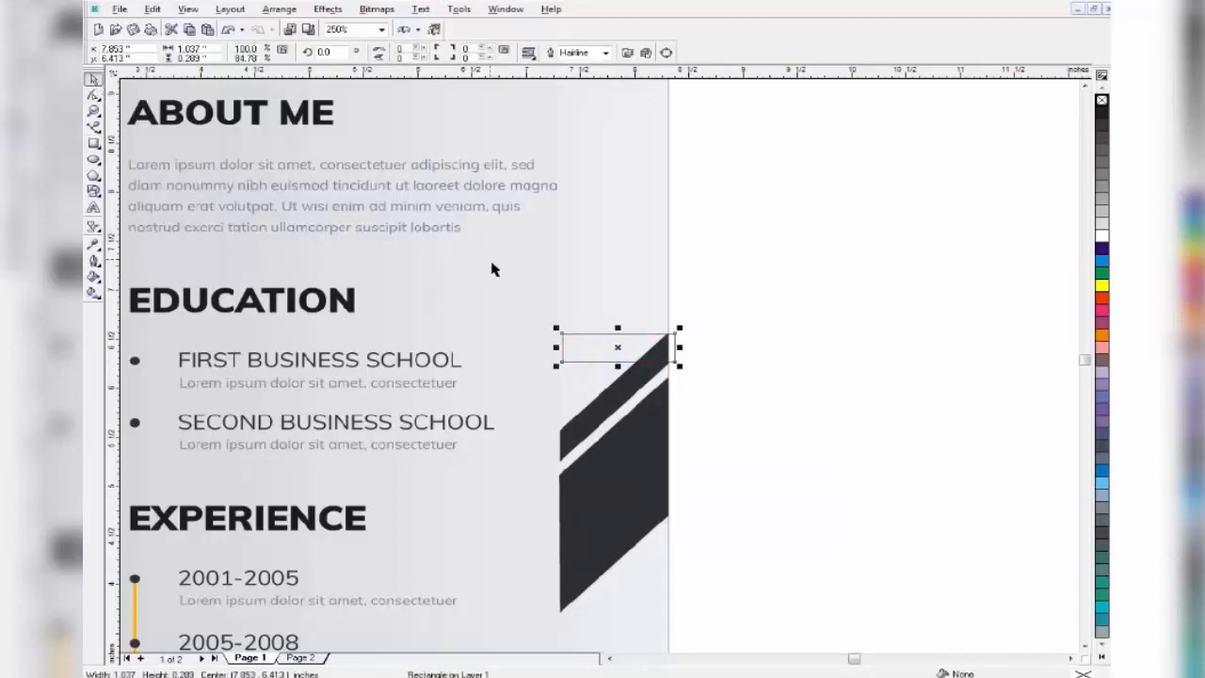
# Intersect the small rectangle with the page-sized background rectangle, then delete the original small rectangle.
pyautogui.keyDown('shift'); pyautogui.click(633, 251); pyautogui.keyUp('shift')
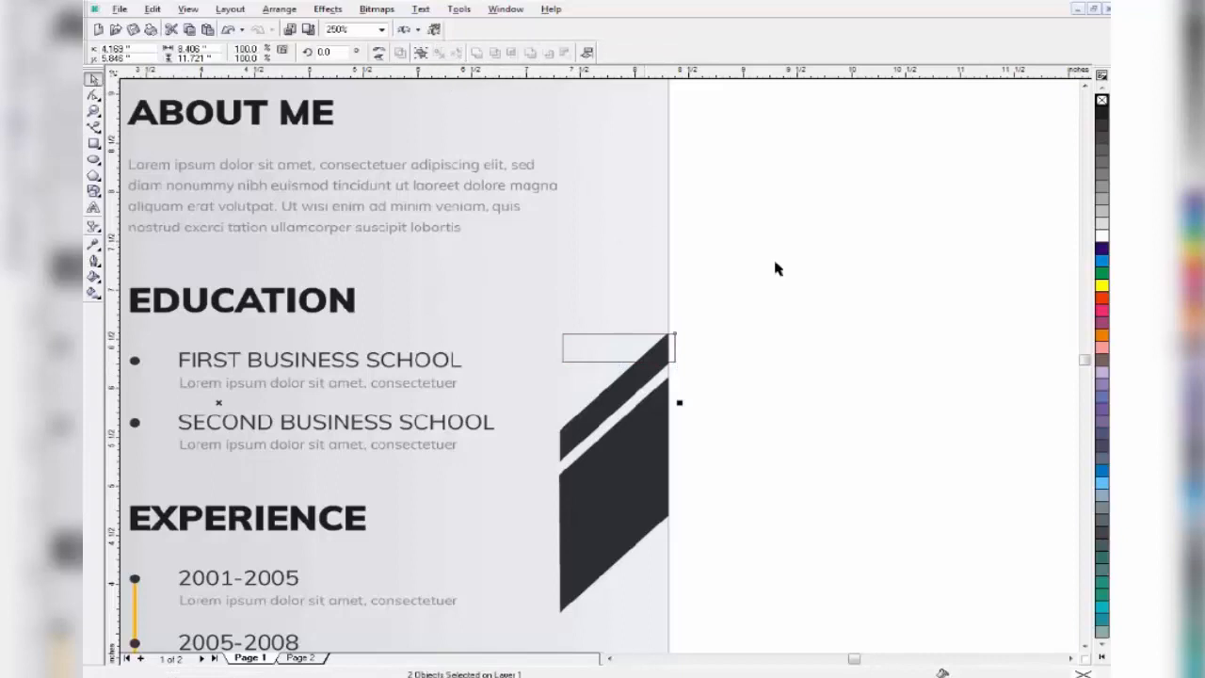
pyautogui.click(701, 300)
pyautogui.click(657, 285)
pyautogui.moveTo(672, 272); pyautogui.dragTo(664, 270)
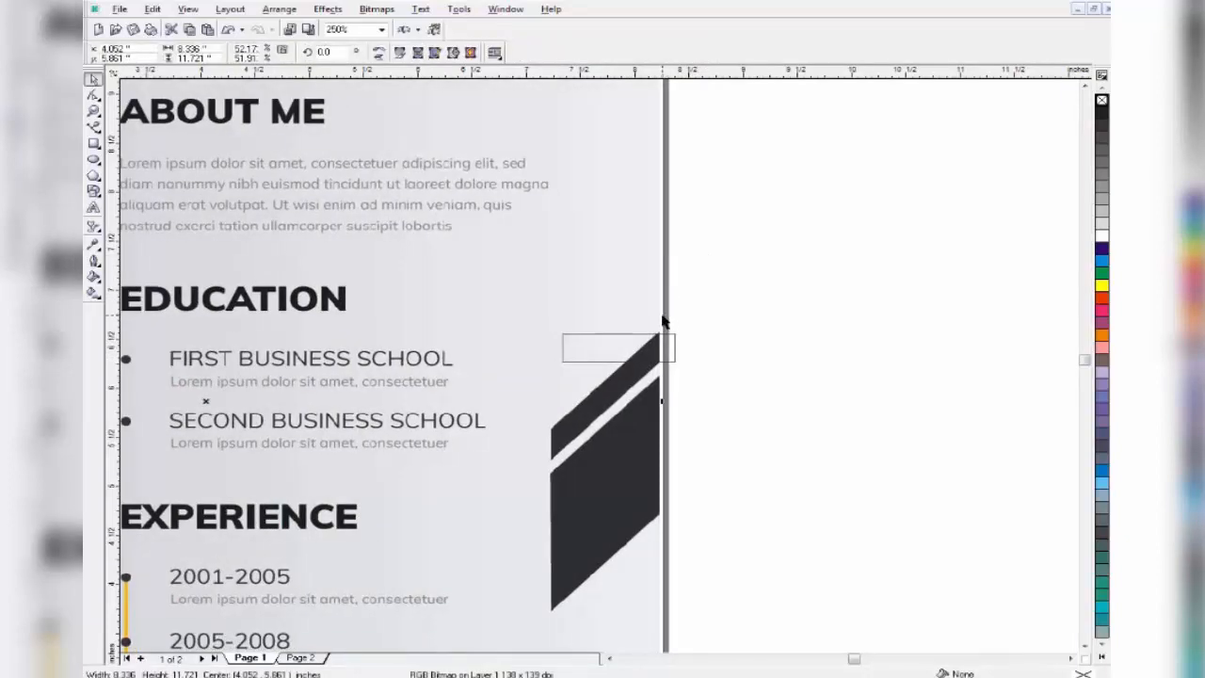
pyautogui.keyDown('shift'); pyautogui.click(673, 346); pyautogui.keyUp('shift')
pyautogui.click(512, 53)
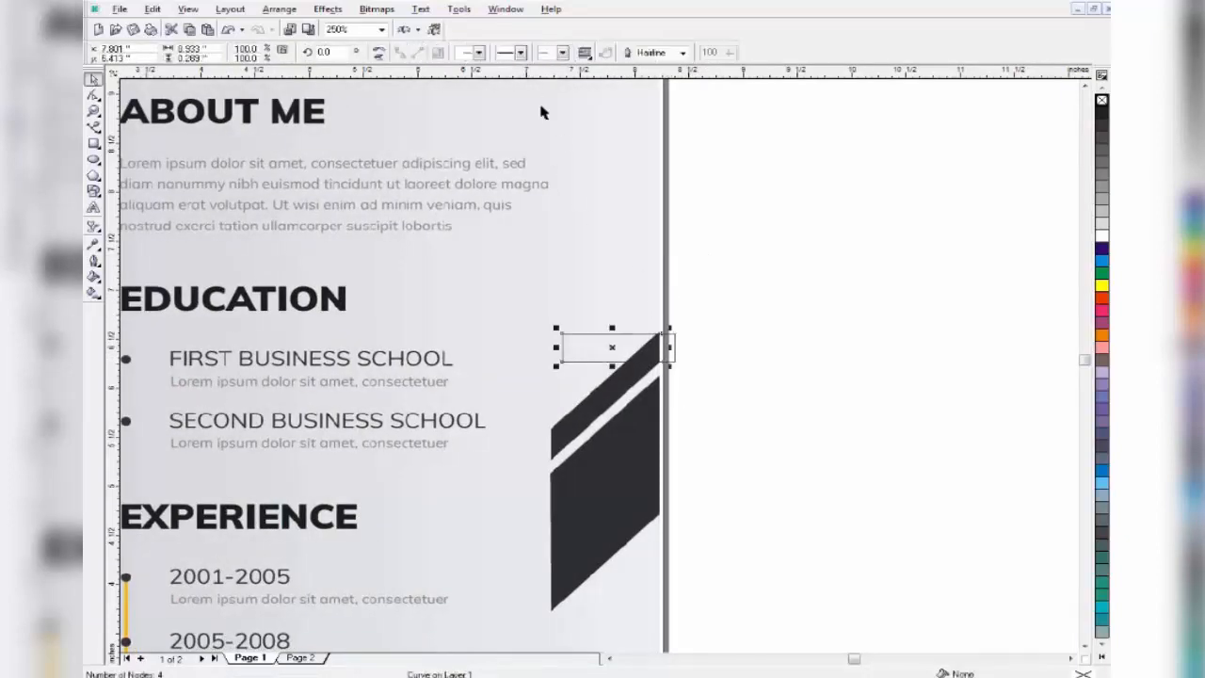
pyautogui.click(685, 362)
pyautogui.click(674, 360)
pyautogui.press('Delete')
# Return the resume image to the page centre and position the trimmed rectangle over the slim stripe.
pyautogui.click(614, 307)
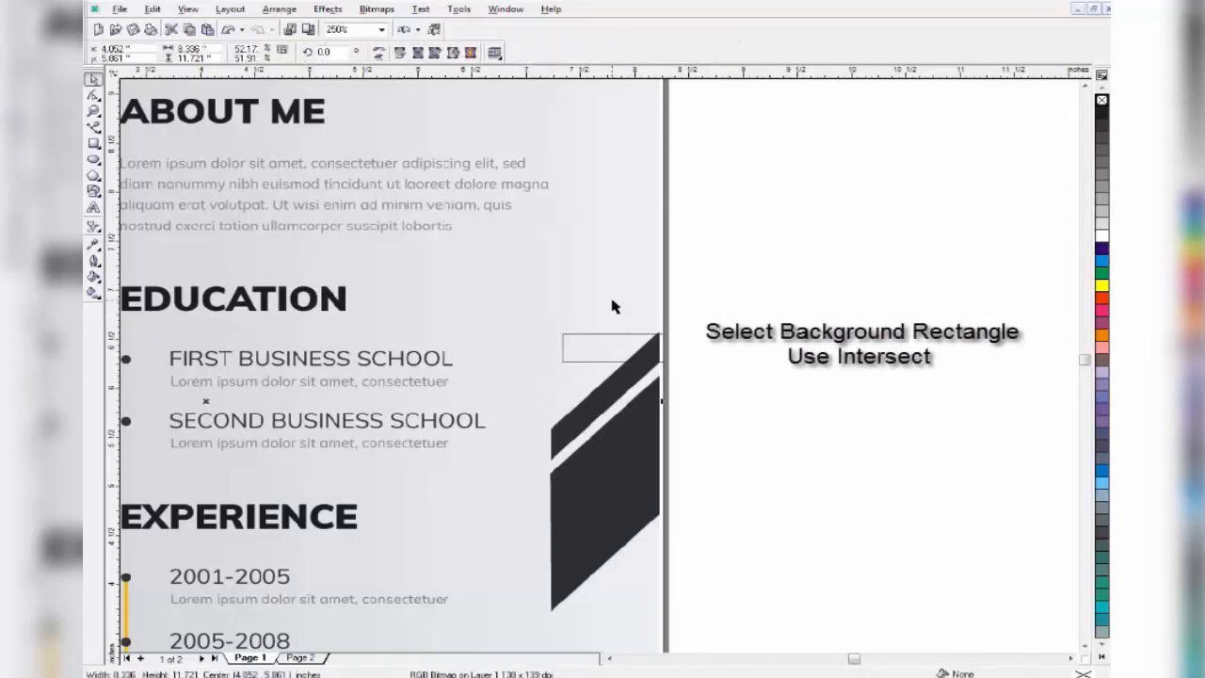
pyautogui.click(646, 353)
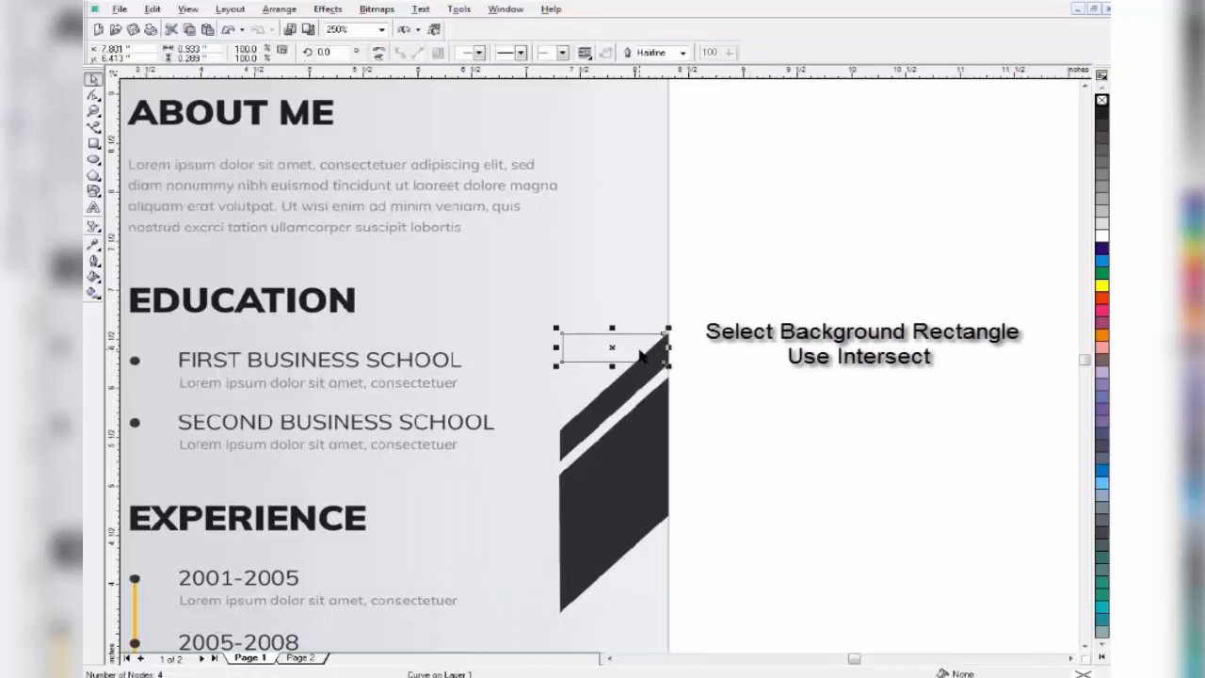
pyautogui.press('Right')
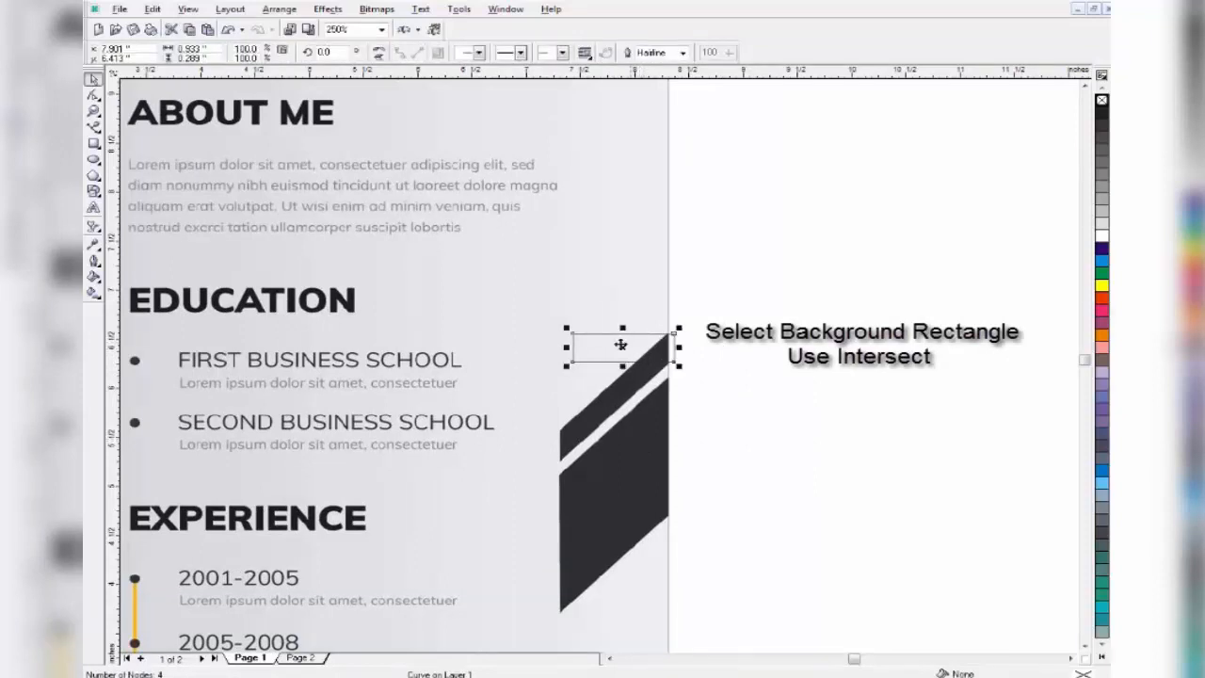
pyautogui.moveTo(625, 345); pyautogui.dragTo(618, 349)
# Reshape the trimmed rectangle's corner nodes into a slanted outline matching the slim dark stripe at the page's right edge.
pyautogui.press('F10')
pyautogui.moveTo(538, 311); pyautogui.dragTo(562, 460)
pyautogui.click(659, 341)
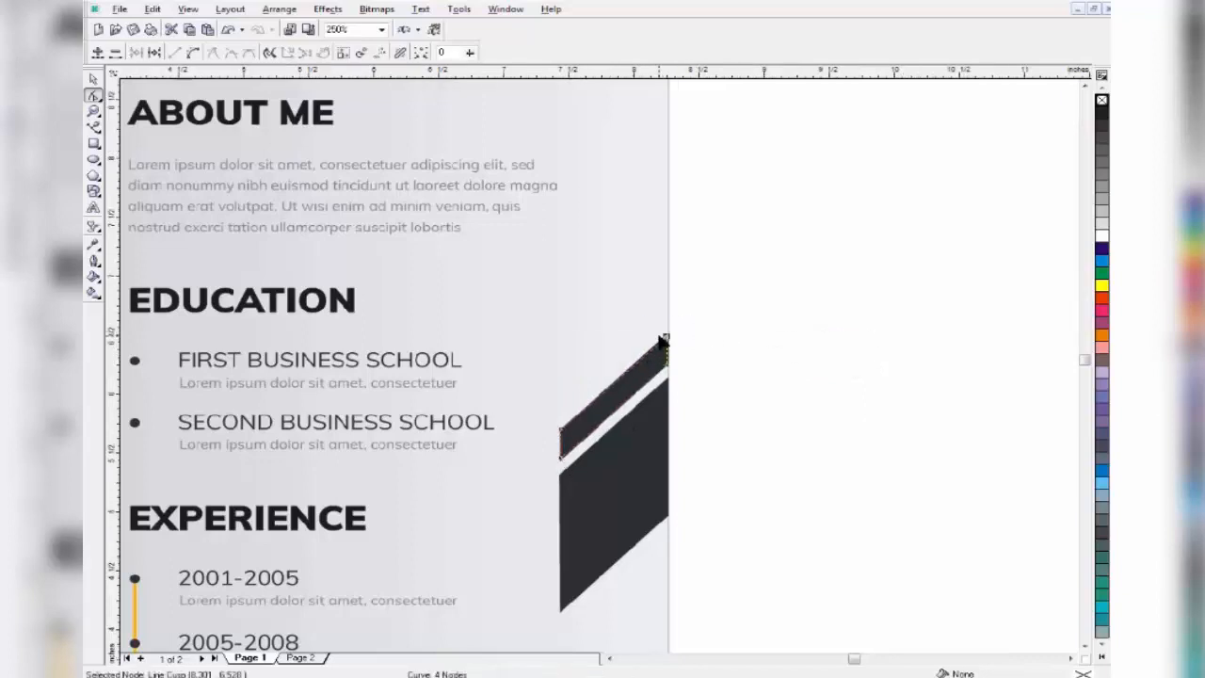
pyautogui.scroll(2, 664, 344)
pyautogui.moveTo(685, 329); pyautogui.dragTo(684, 324)
pyautogui.scroll(-1, 713, 360)
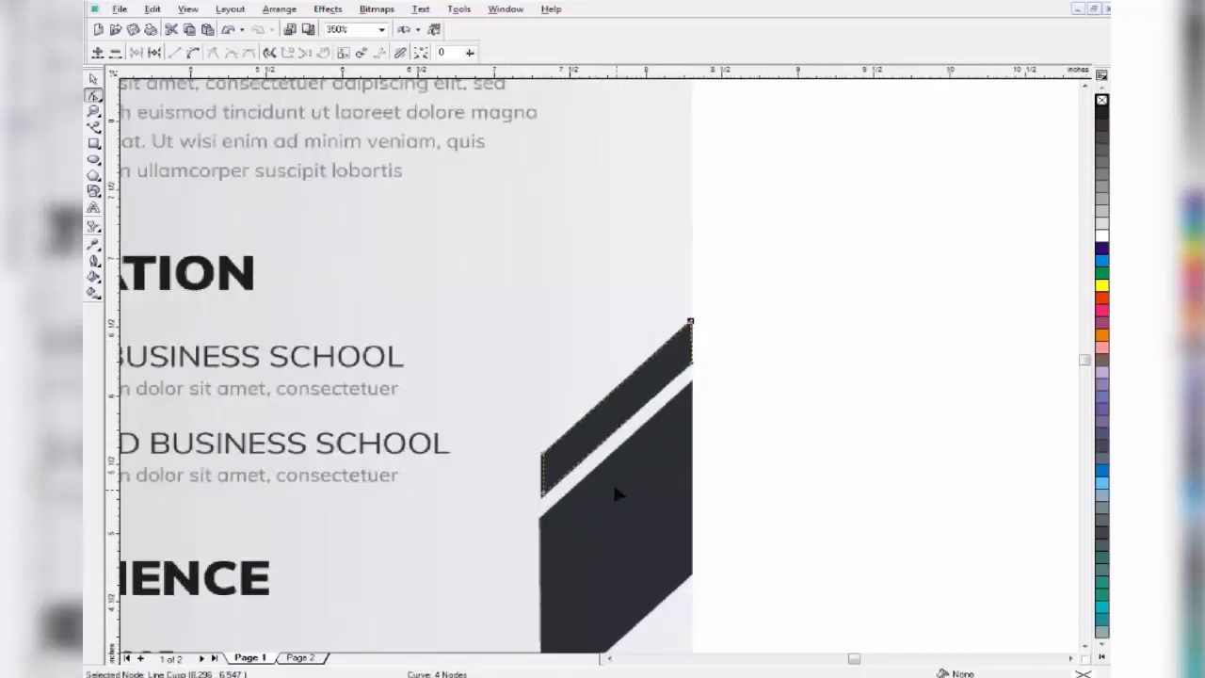
# Duplicate the slim stripe outline and place the copy along the upper edge of the large dark block below it.
pyautogui.click(93, 79)
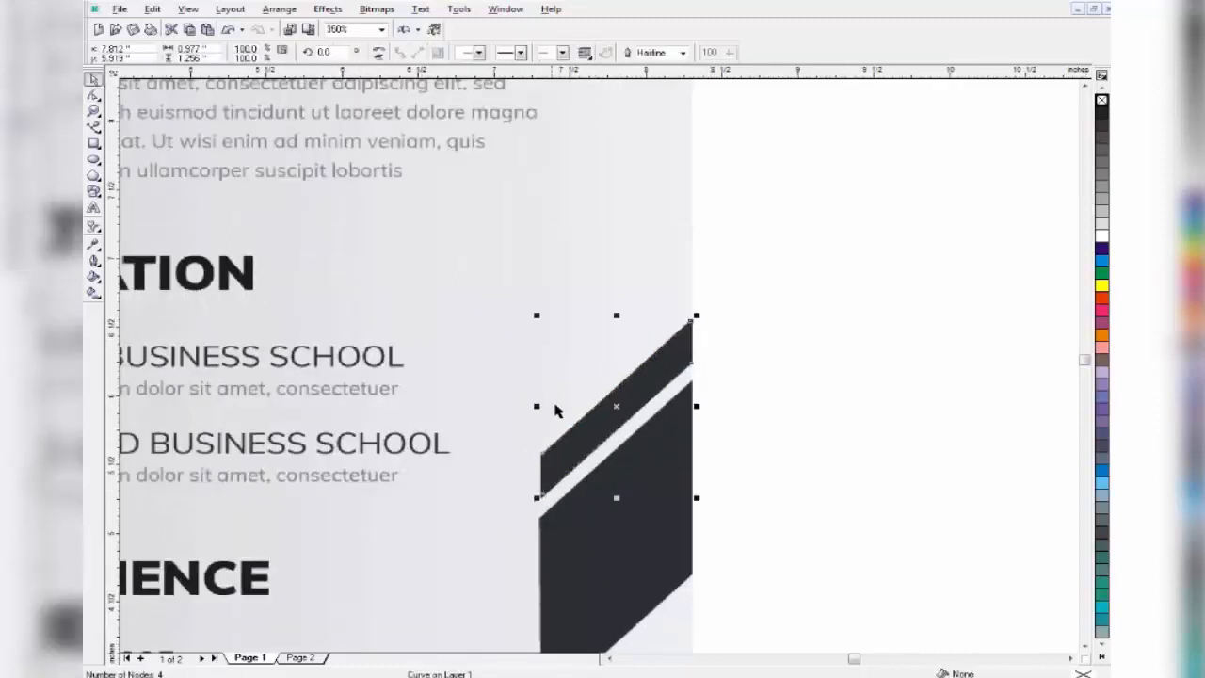
pyautogui.hotkey('ctrl', 'd')
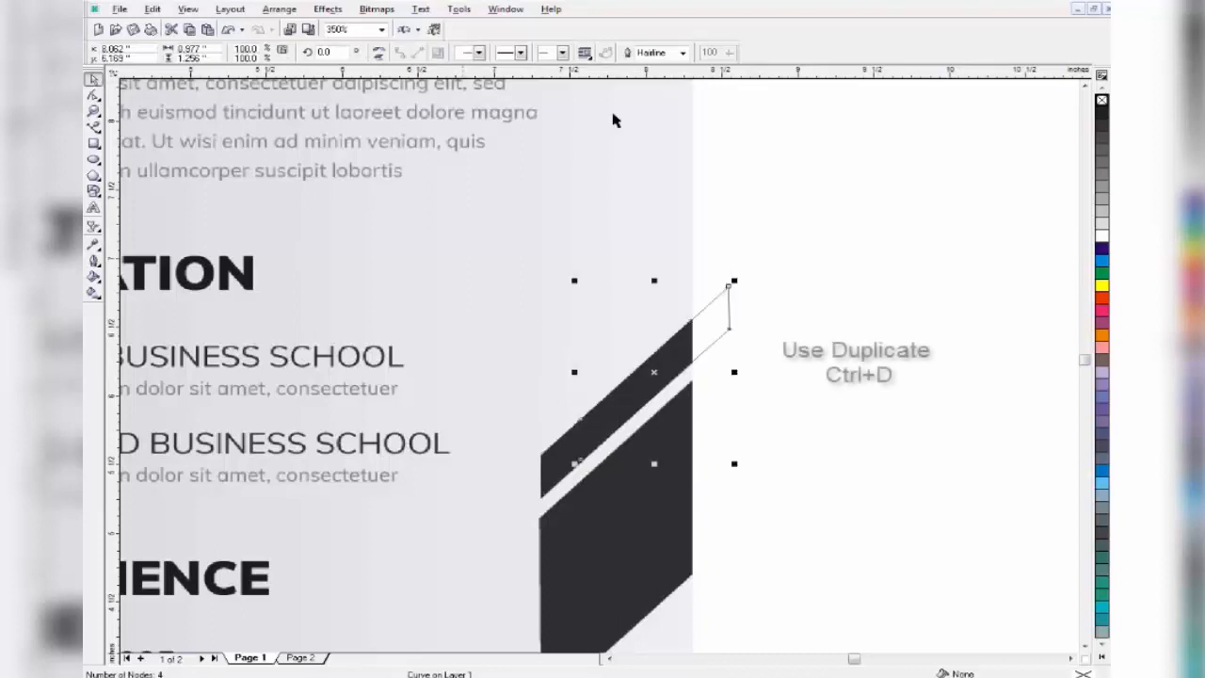
pyautogui.click(1085, 646)
pyautogui.click(1086, 646)
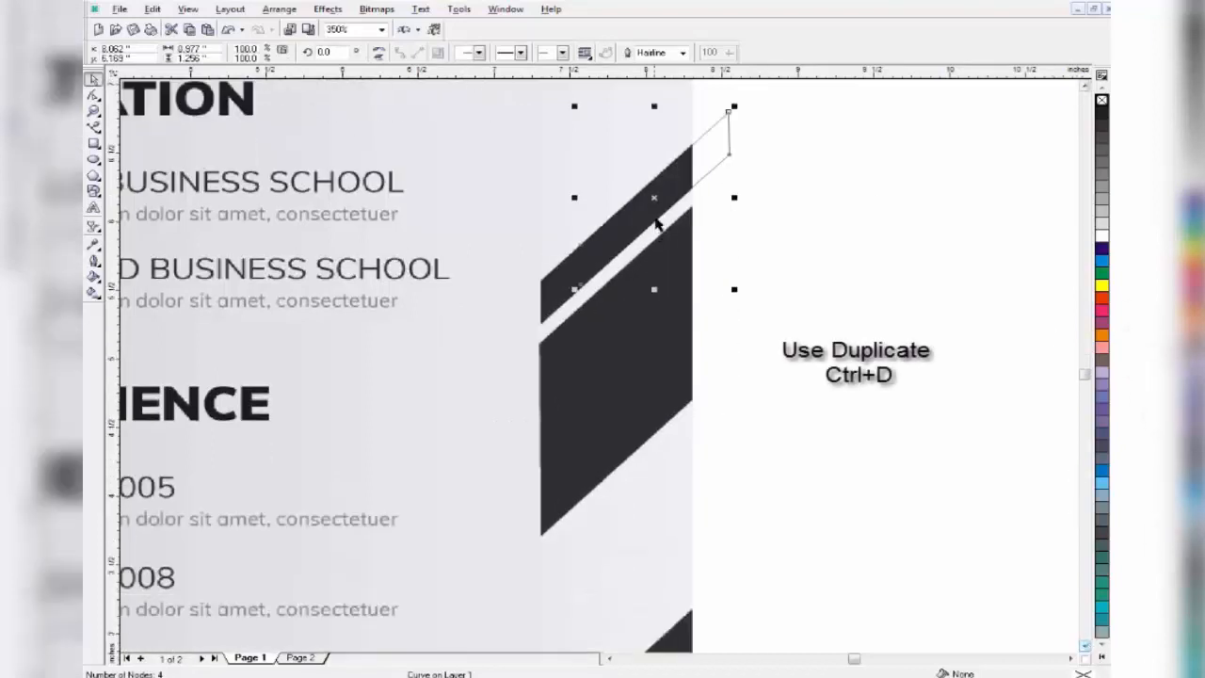
pyautogui.moveTo(655, 198); pyautogui.dragTo(617, 293)
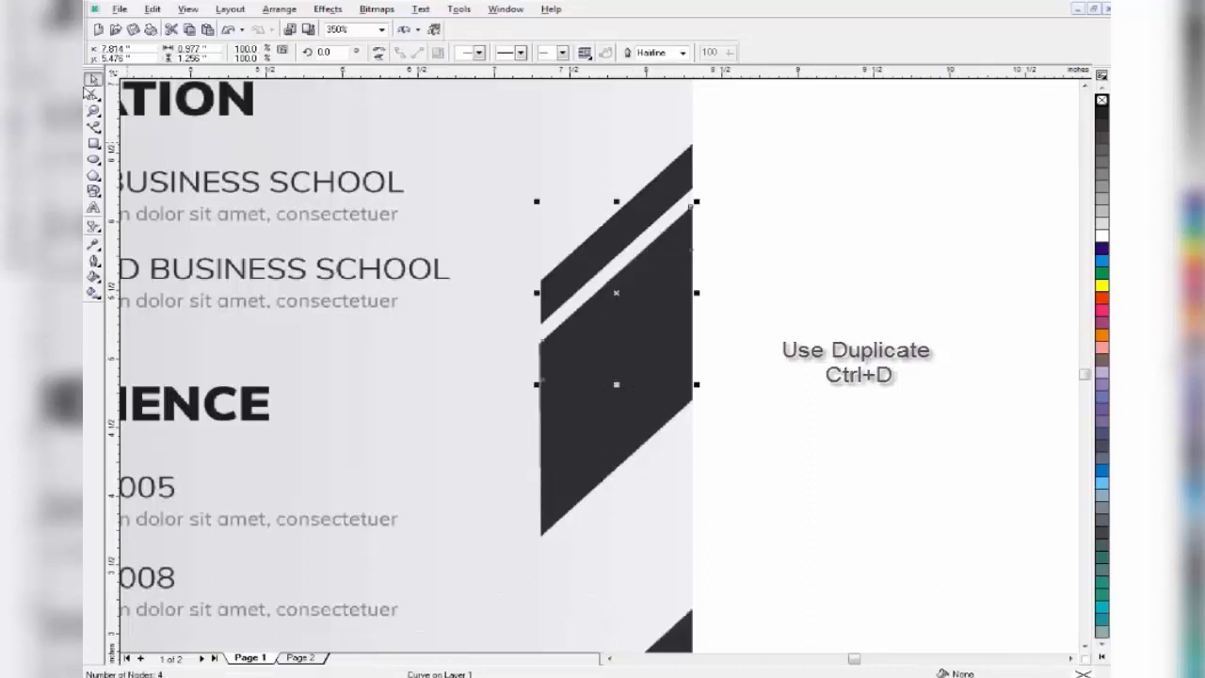
# Extend the copy's two lower nodes downward so the outline matches the large dark block.
pyautogui.press('F10')
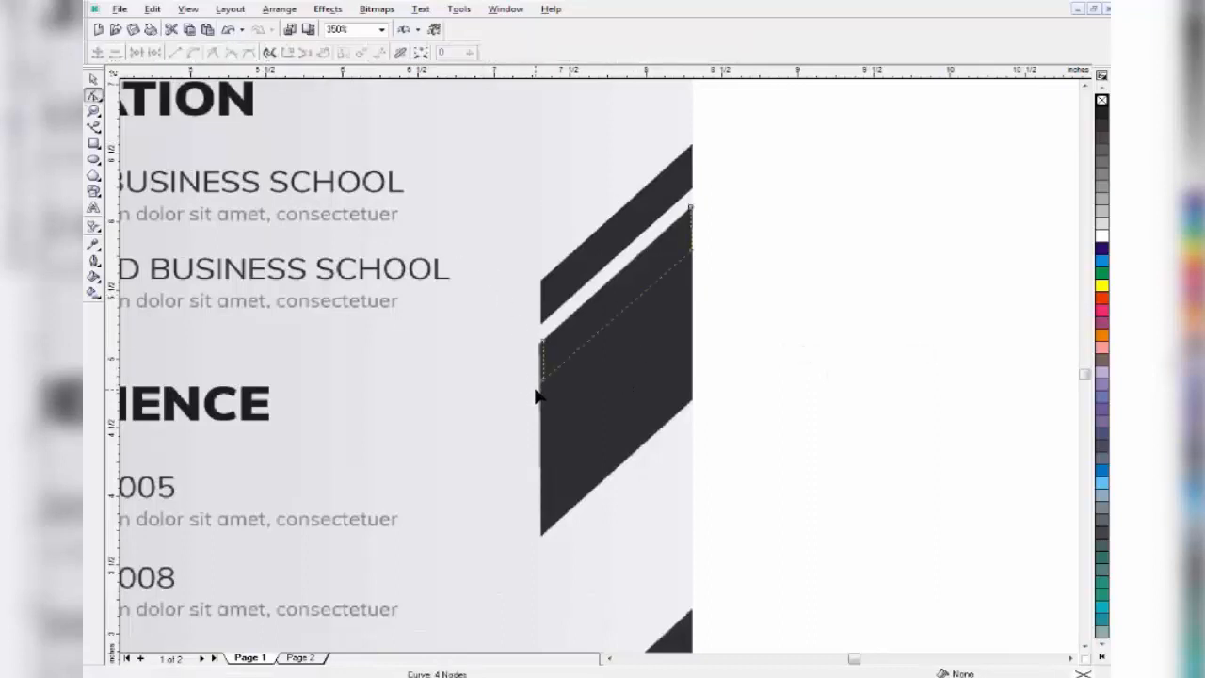
pyautogui.click(692, 249)
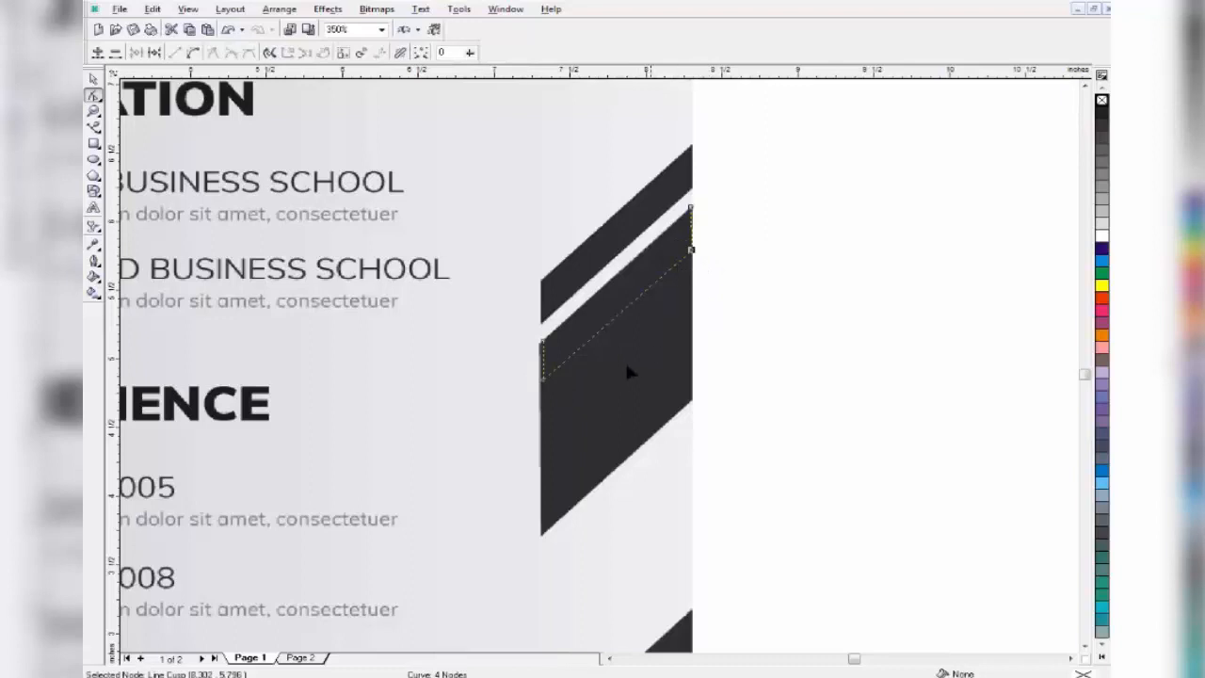
pyautogui.keyDown('shift'); pyautogui.click(543, 379); pyautogui.keyUp('shift')
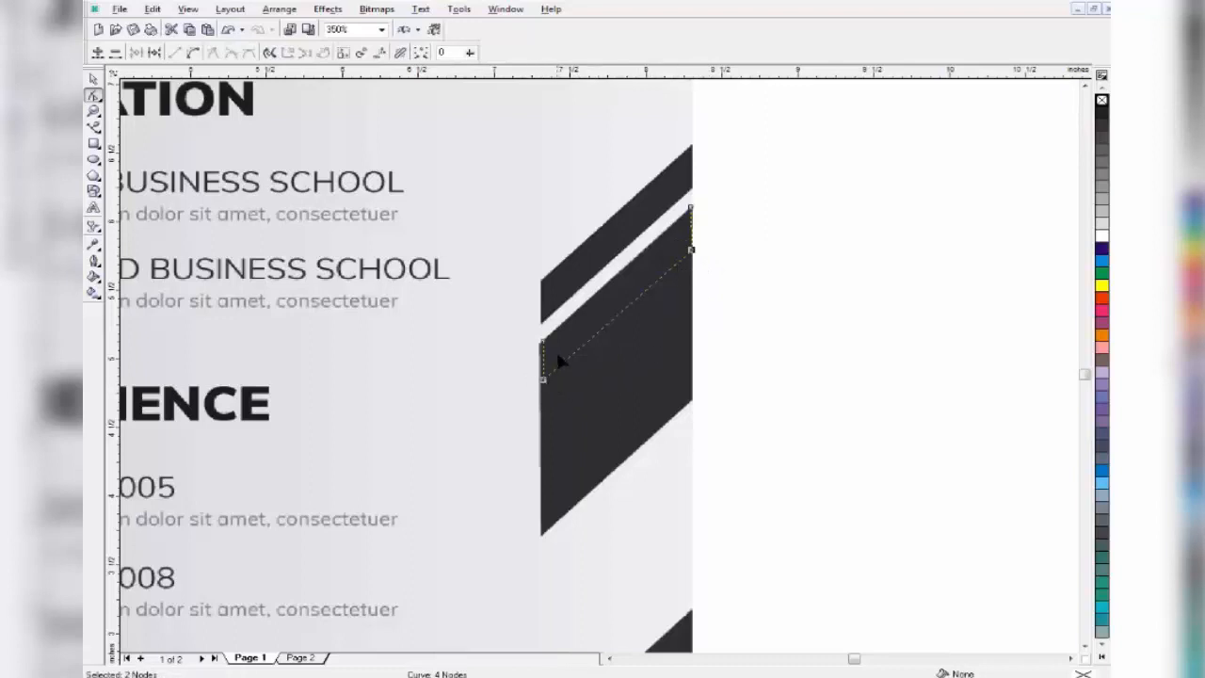
pyautogui.press('Down')
pyautogui.press('Down')
pyautogui.press('Down')
pyautogui.press('Down')
pyautogui.press('Down')
pyautogui.press('Down')
pyautogui.press('Down')
pyautogui.press('Down')
pyautogui.press('Down')
pyautogui.press('Down')
pyautogui.press('Down')
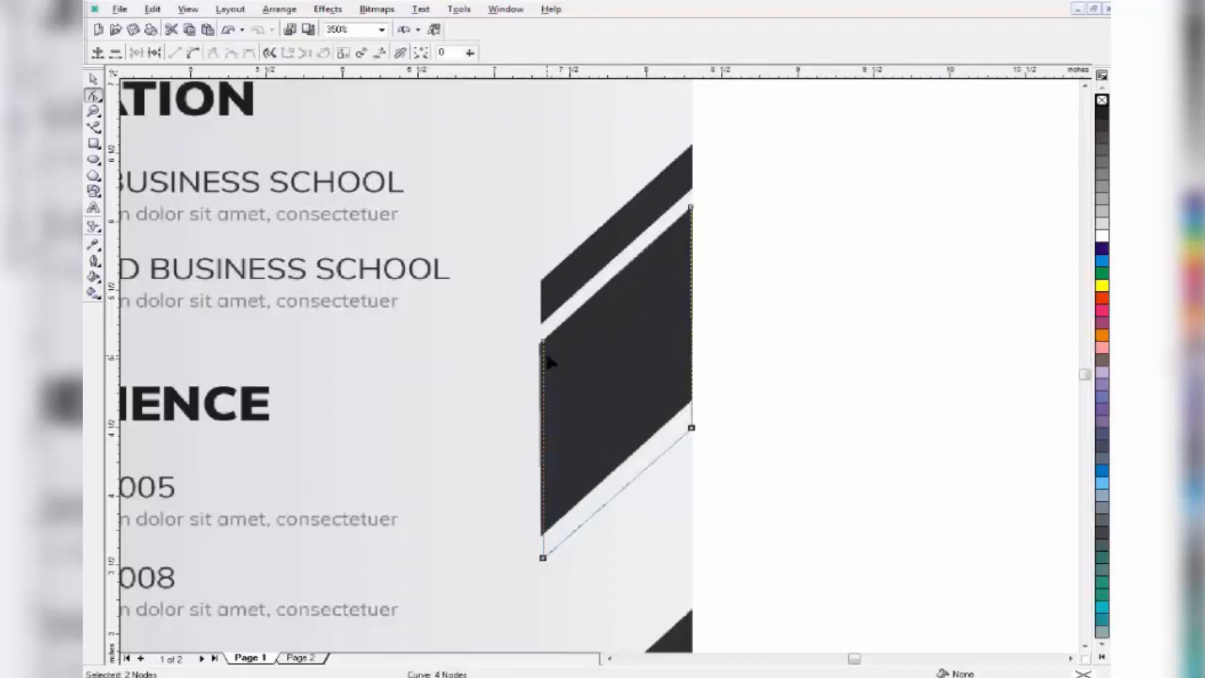
pyautogui.press('Up')
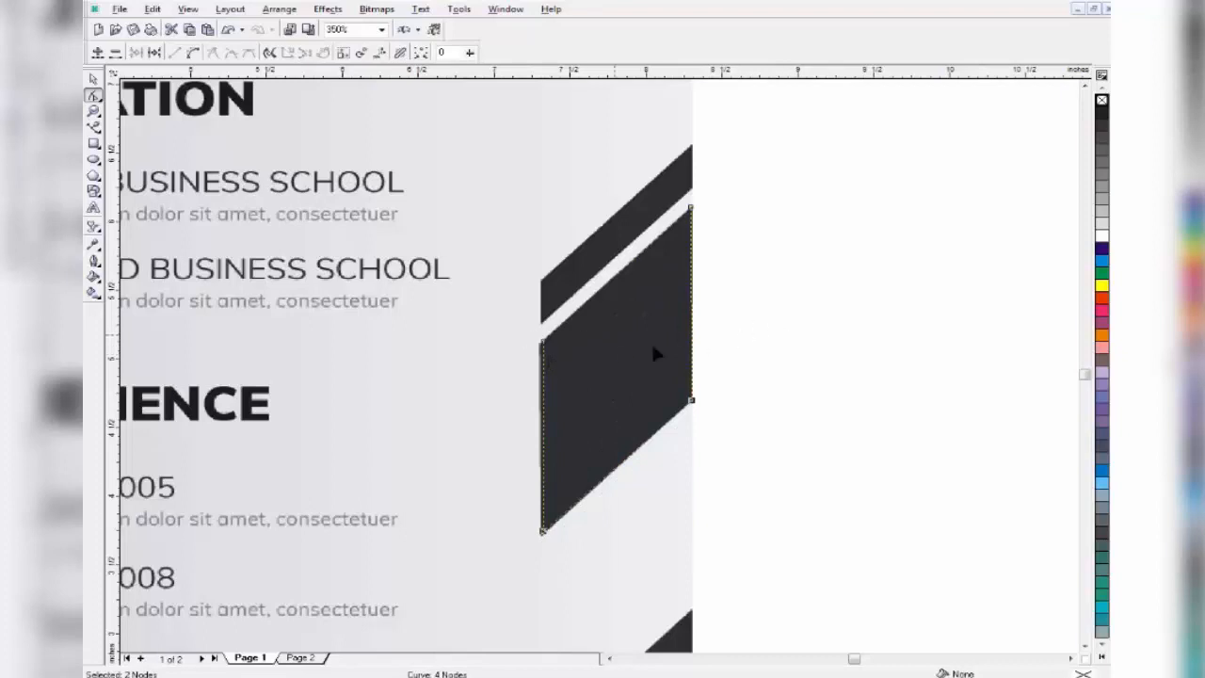
# Duplicate the large block outline and place the copy over the wide diagonal stripe in the page's lower-right corner.
pyautogui.scroll(-5, 859, 535)
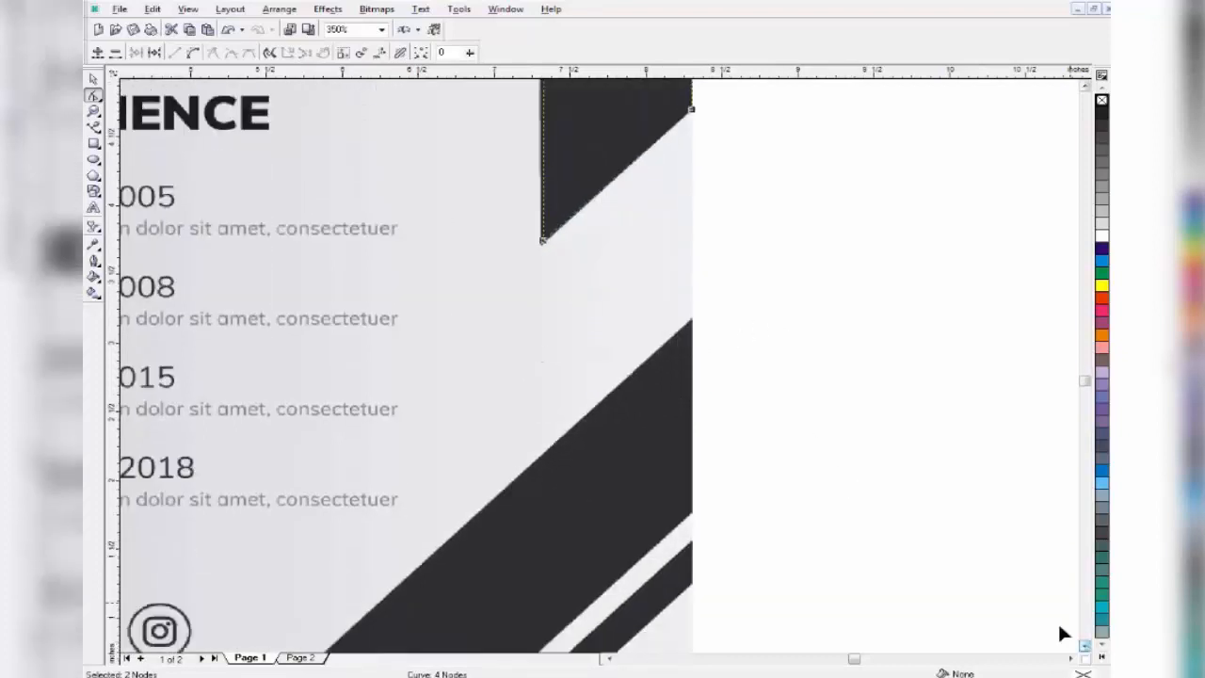
pyautogui.scroll(-1, 859, 535)
pyautogui.scroll(-1, 859, 535)
pyautogui.press('space')
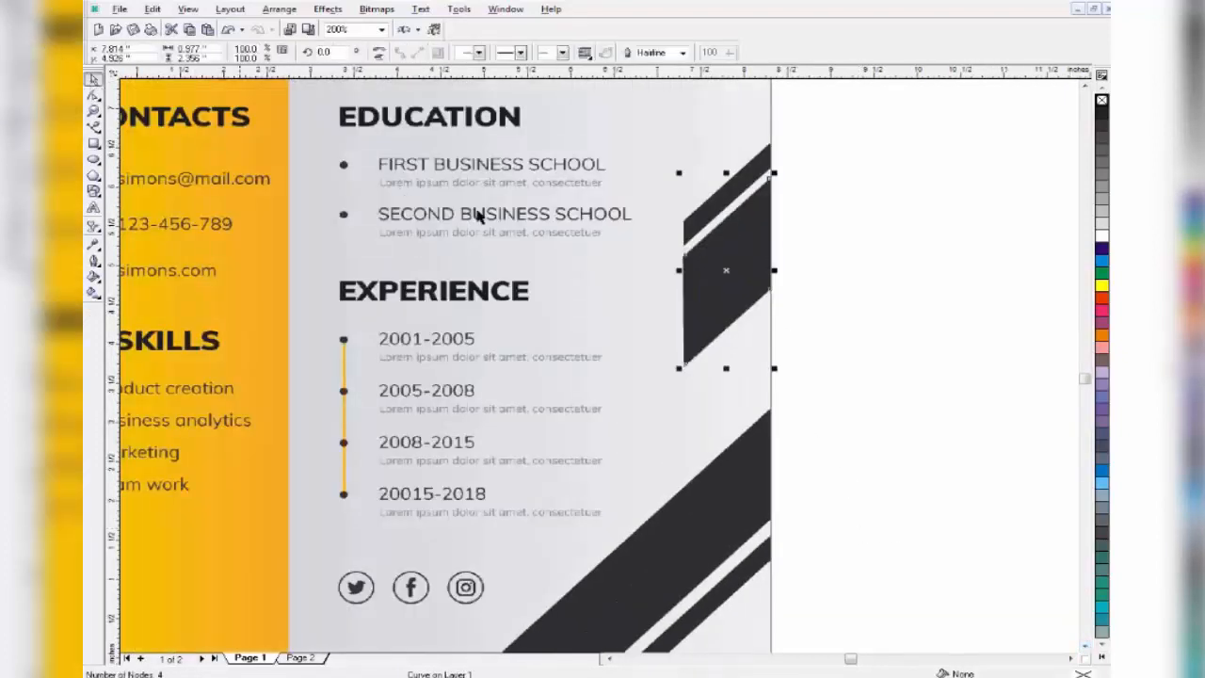
pyautogui.moveTo(733, 268); pyautogui.dragTo(717, 506)
pyautogui.click(1085, 648)
# Reshape the copy's two left nodes so the outline follows the wide diagonal stripe to just below the page edge.
pyautogui.click(94, 95)
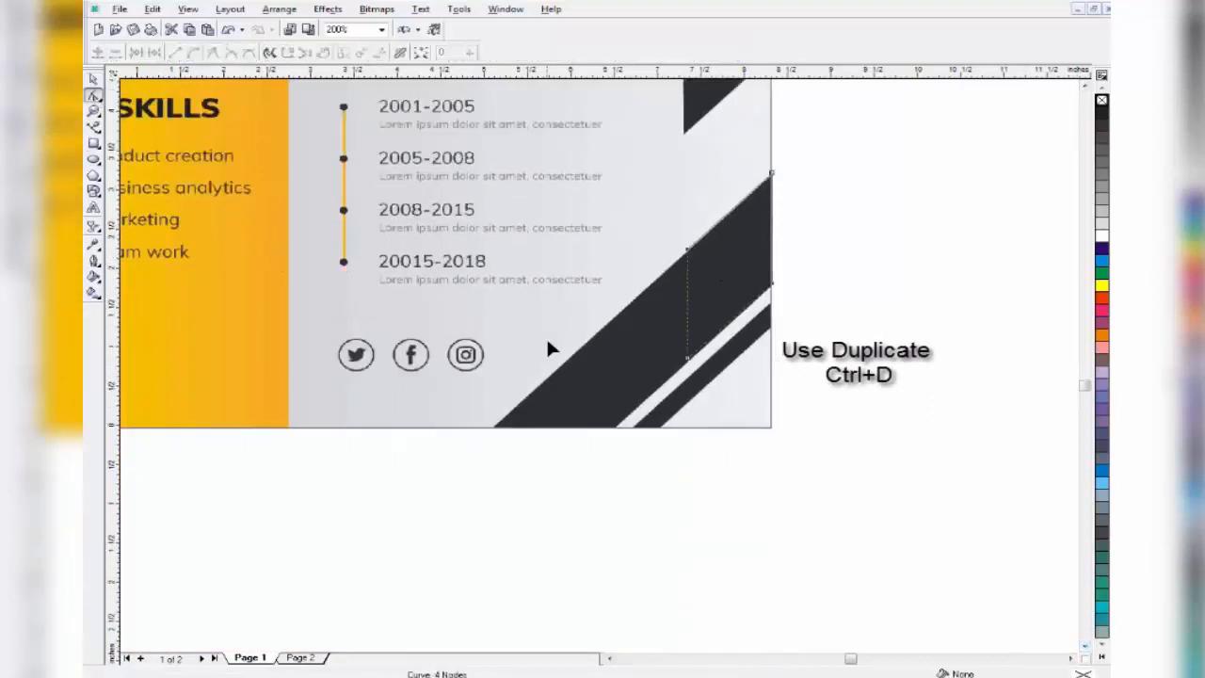
pyautogui.moveTo(682, 307); pyautogui.dragTo(615, 428)
pyautogui.moveTo(617, 320); pyautogui.dragTo(480, 441)
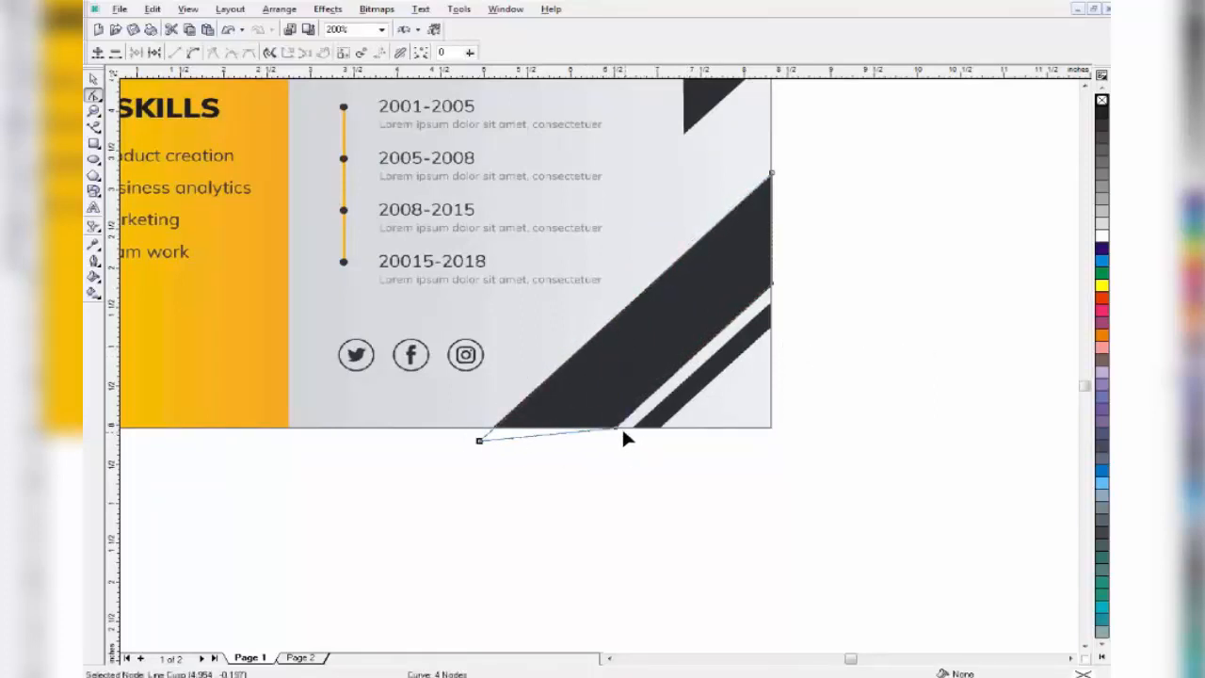
pyautogui.moveTo(617, 431); pyautogui.dragTo(608, 433)
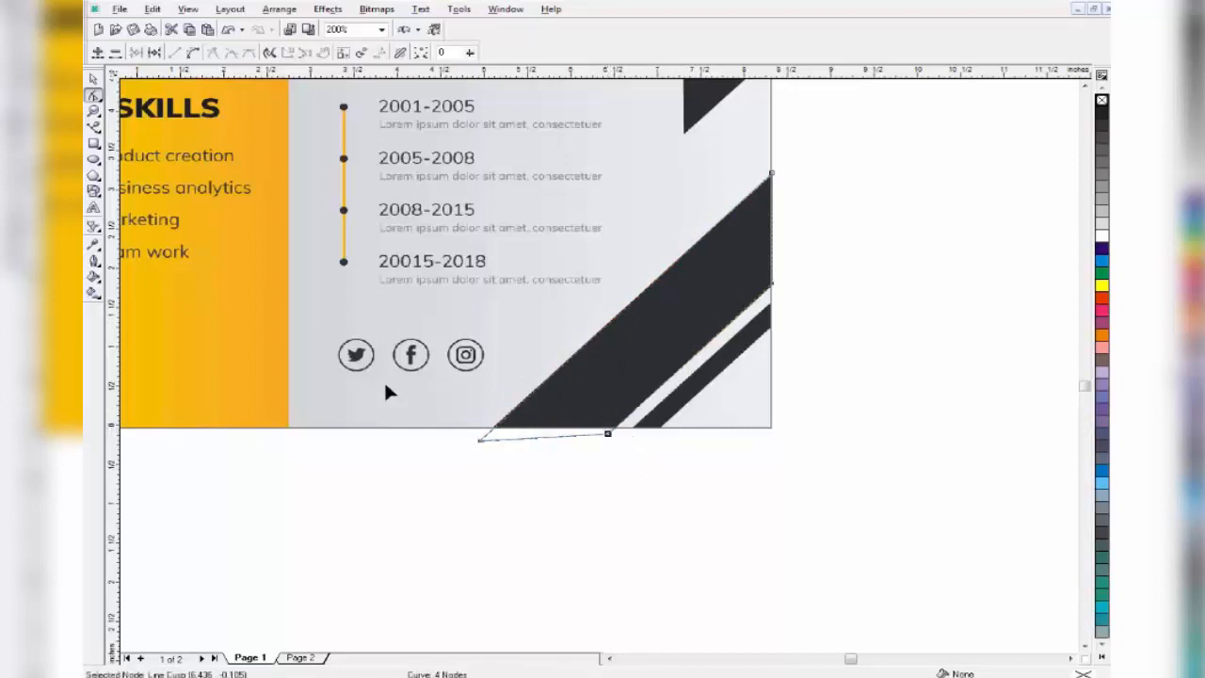
# Duplicate the wide diagonal outline and align the copy's upper edge with the narrow diagonal stripe beneath it.
pyautogui.click(94, 79)
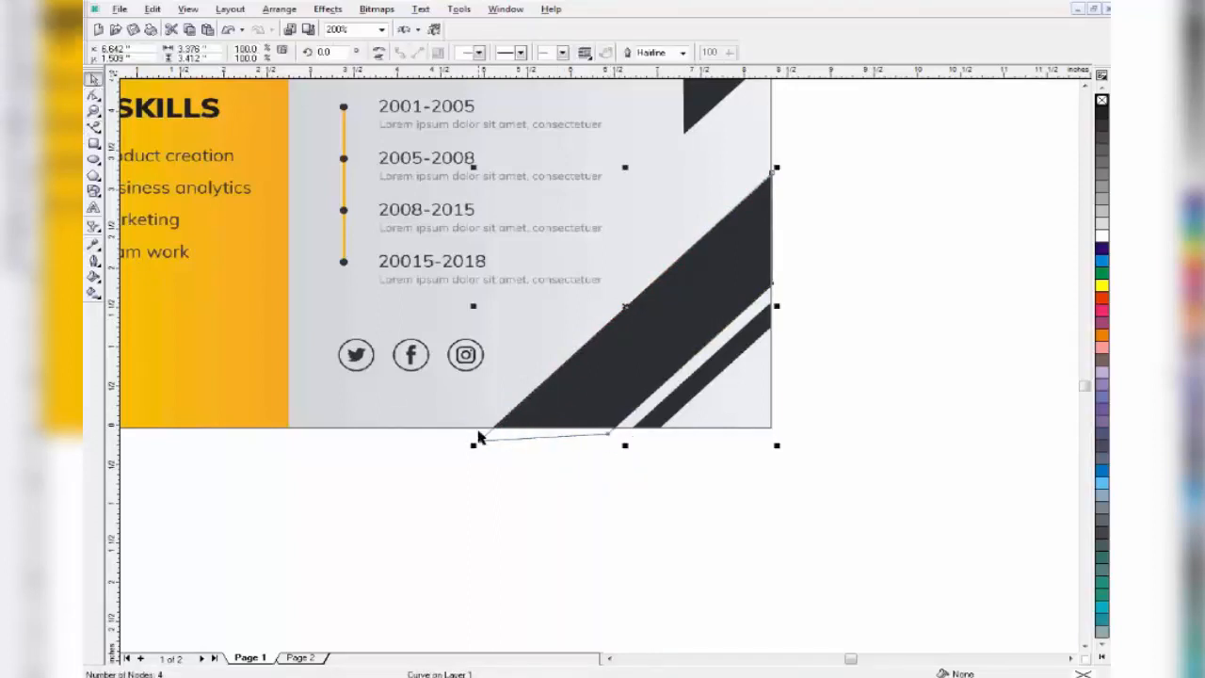
pyautogui.hotkey('ctrl', 'd')
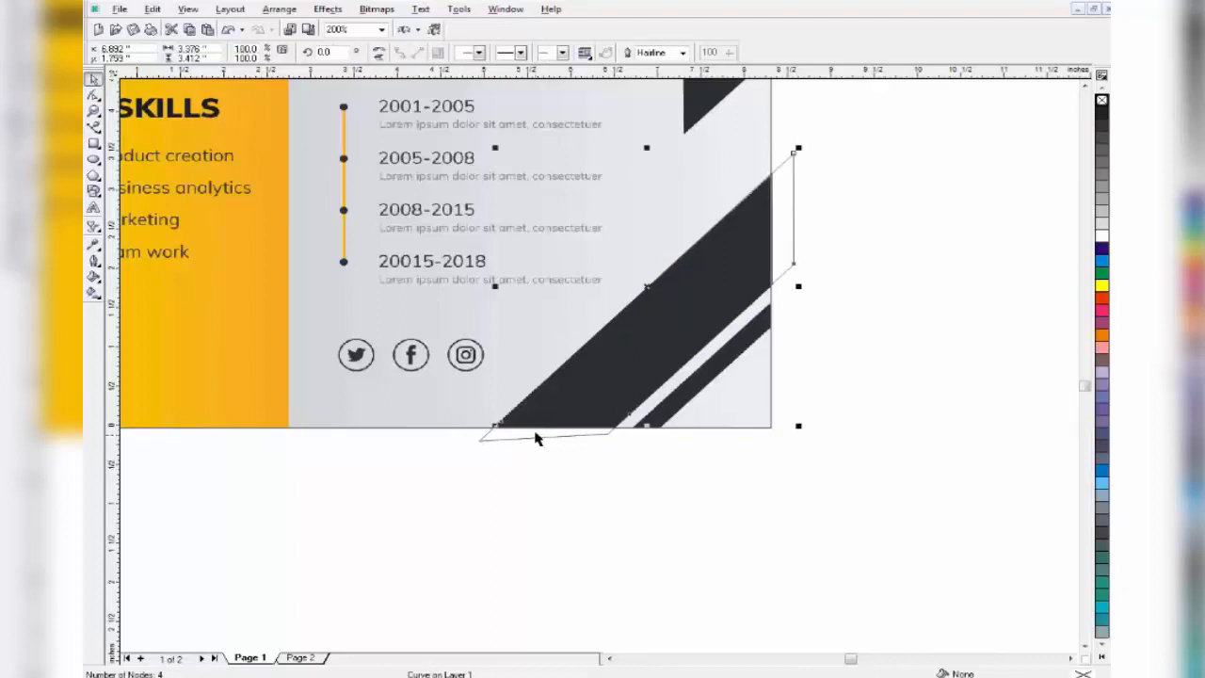
pyautogui.moveTo(647, 288); pyautogui.dragTo(709, 369)
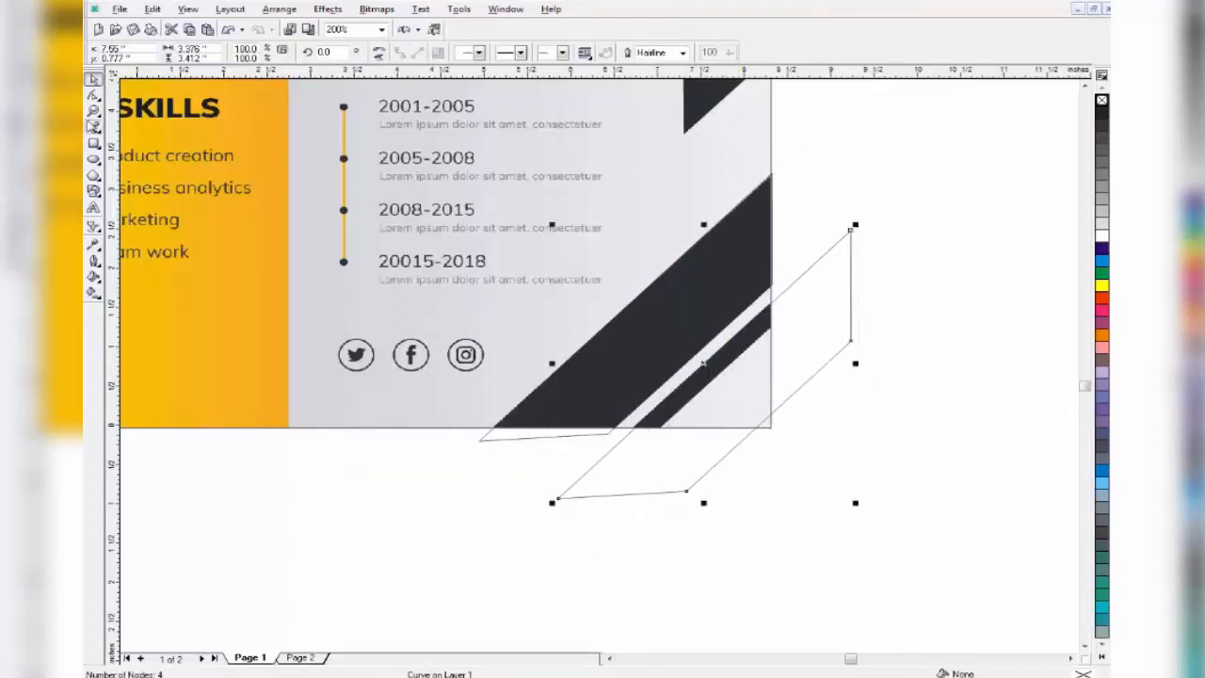
# Reshape the copy's two lower nodes so its lower edge follows the narrow diagonal stripe.
pyautogui.click(93, 95)
pyautogui.moveTo(684, 491); pyautogui.dragTo(652, 430)
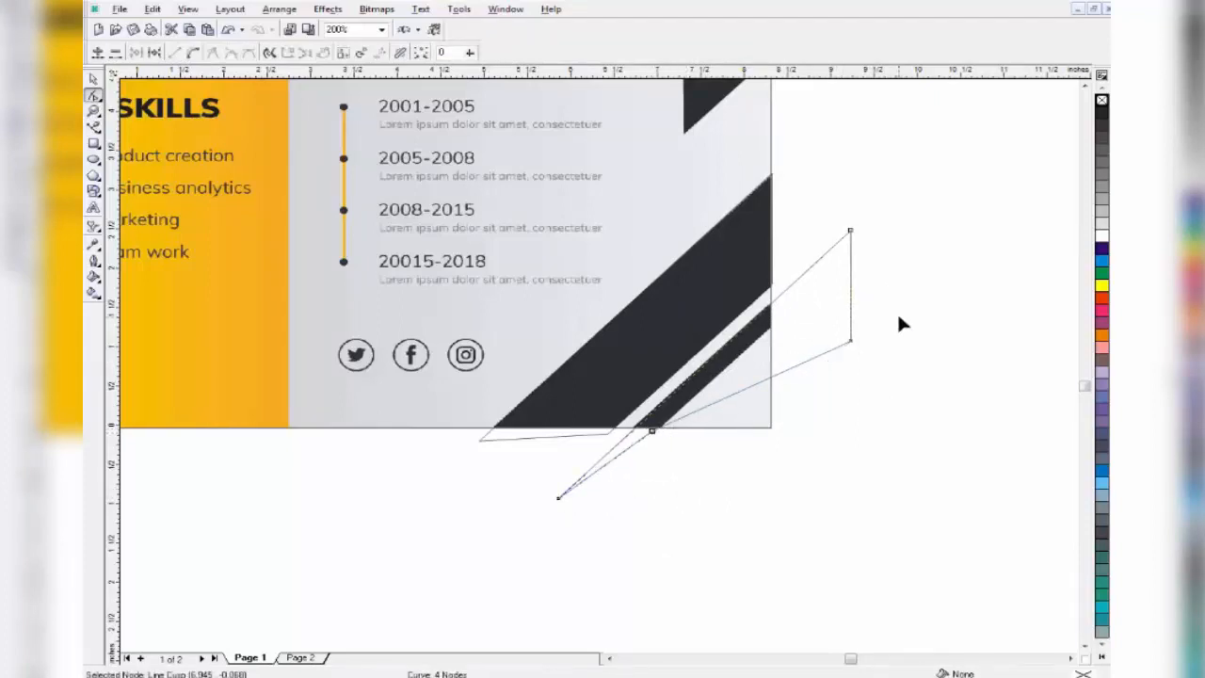
pyautogui.moveTo(851, 342); pyautogui.dragTo(801, 302)
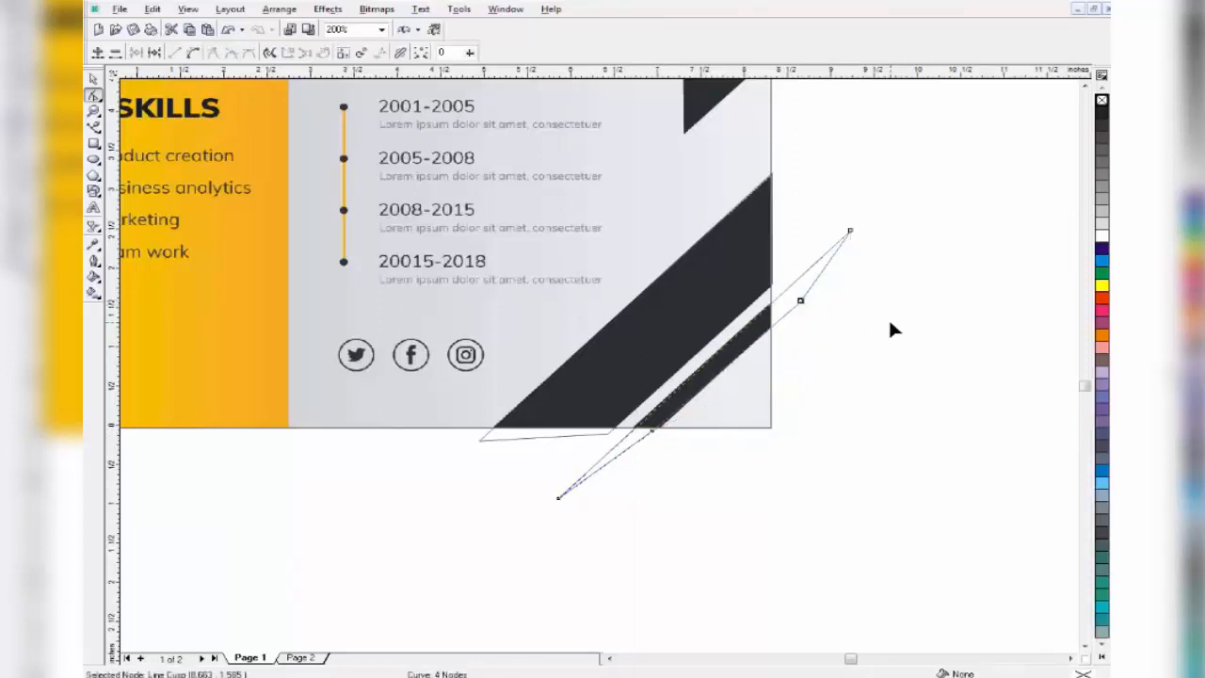
pyautogui.scroll(-1, 426, 330)
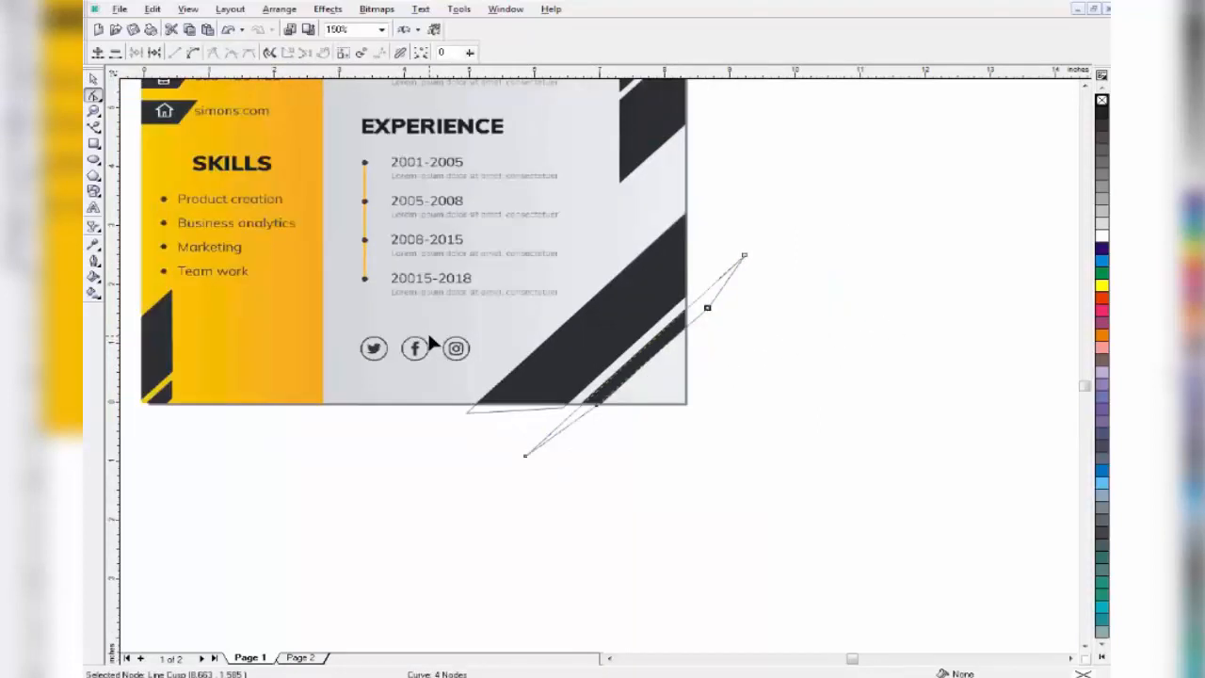
# Draw a rectangle about 0.63 × 1.41 in over the dark vertical bar in the page's lower-left corner.
pyautogui.click(609, 660)
pyautogui.click(609, 660)
pyautogui.click(608, 660)
pyautogui.click(609, 660)
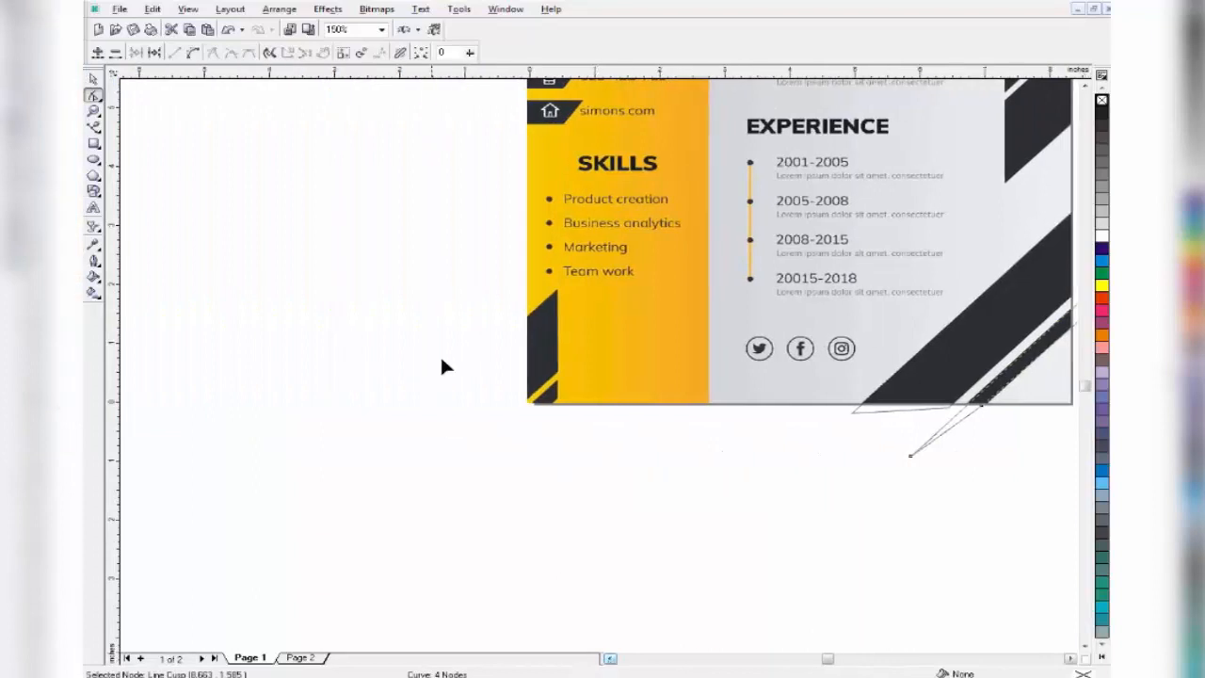
pyautogui.click(94, 143)
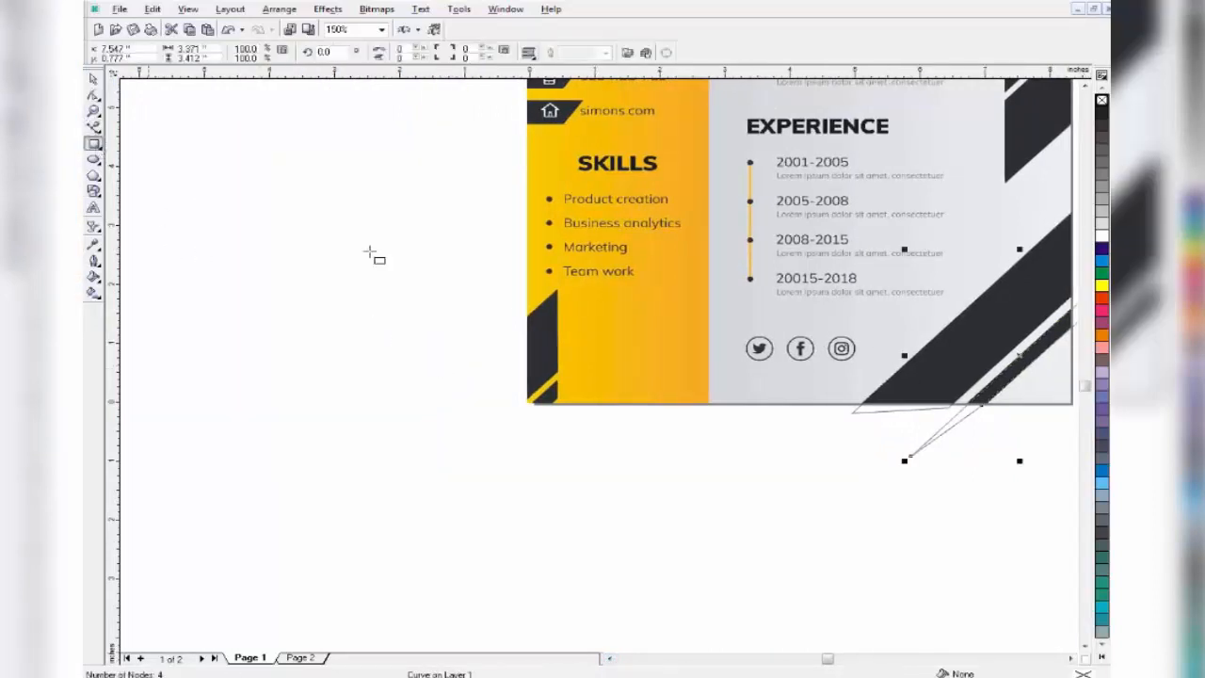
pyautogui.moveTo(556, 291); pyautogui.dragTo(516, 375)
# Convert the rectangle to curves and lower its two left nodes so the ends follow the dark bar's slant.
pyautogui.click(94, 95)
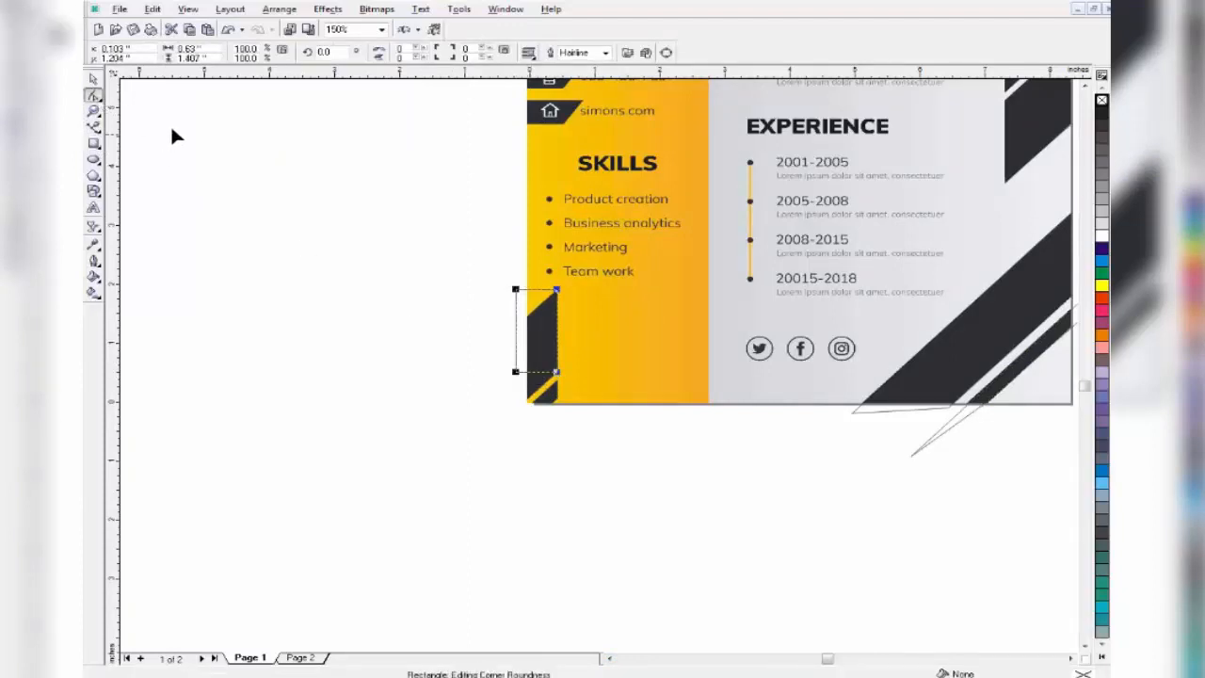
pyautogui.click(280, 9)
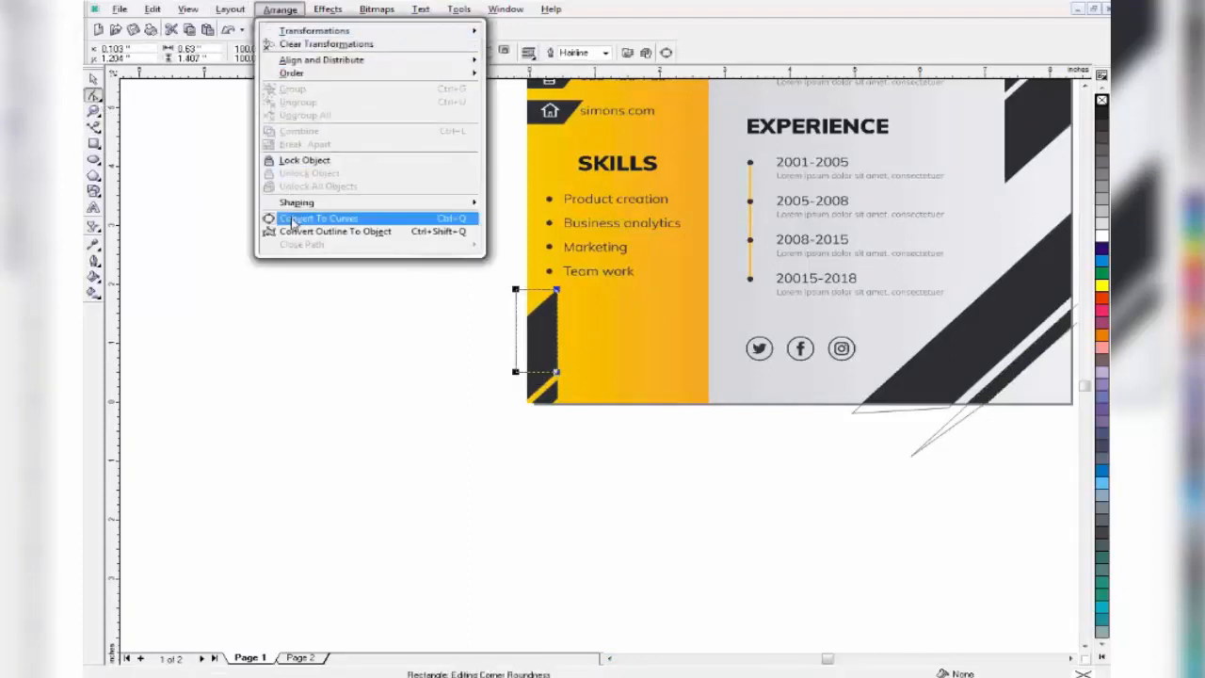
pyautogui.click(294, 221)
pyautogui.scroll(1, 457, 368)
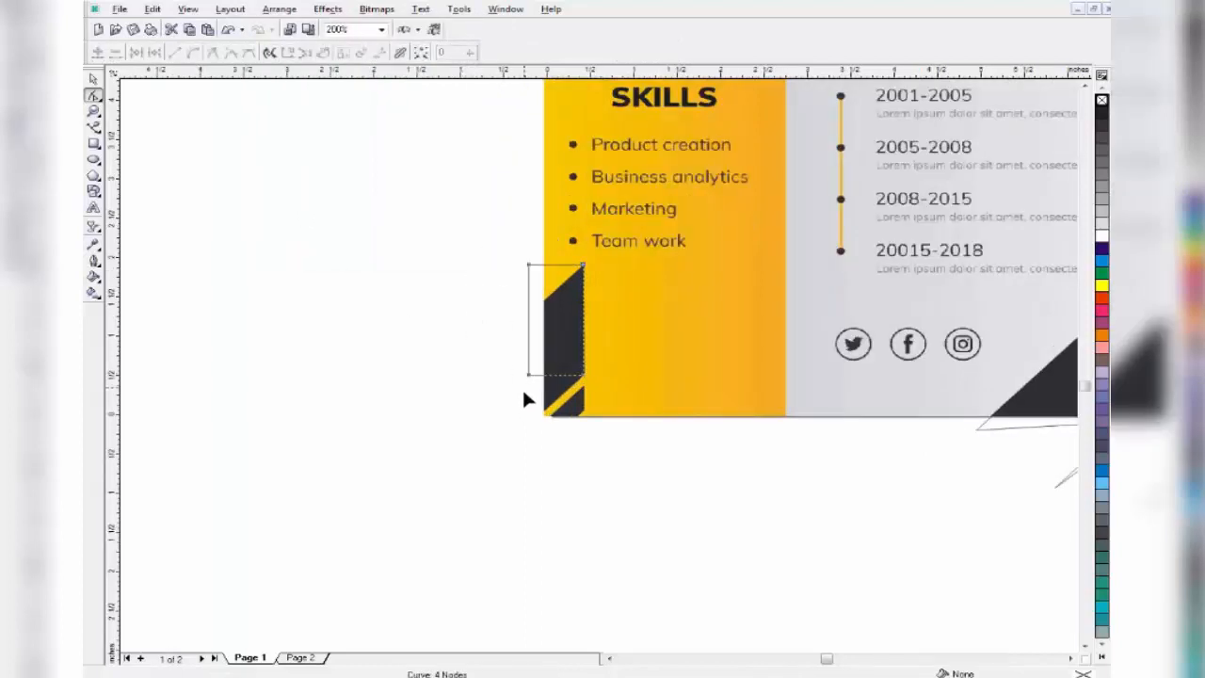
pyautogui.moveTo(527, 377); pyautogui.dragTo(533, 425)
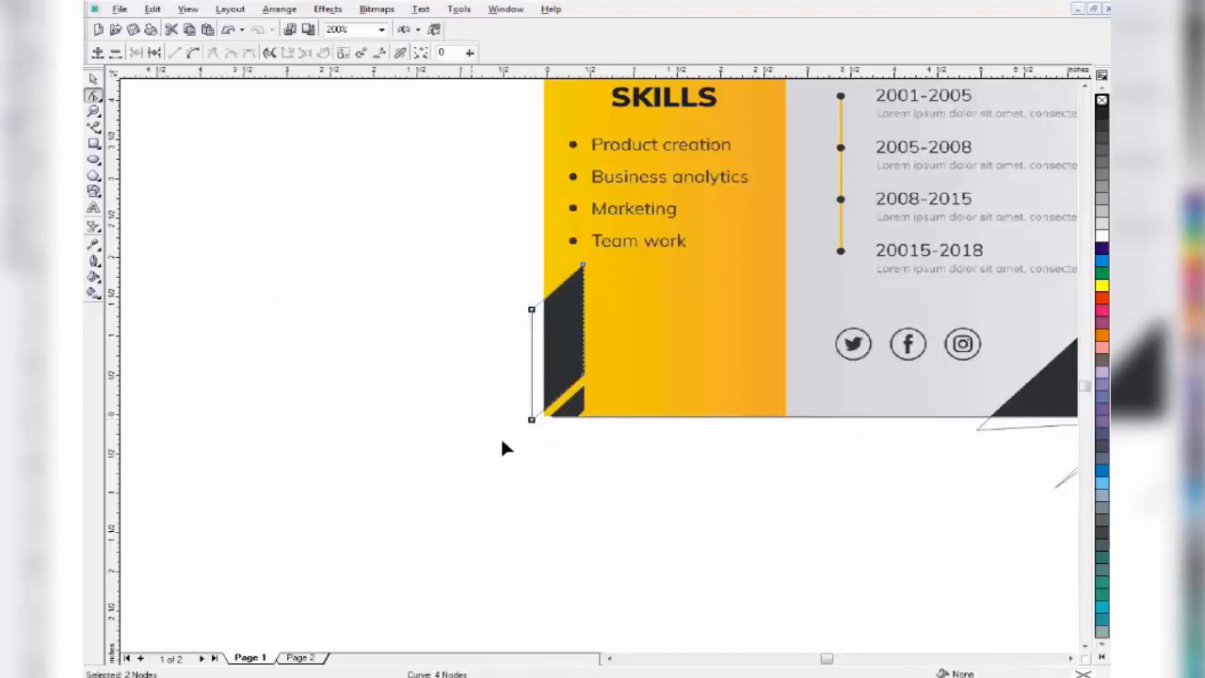
pyautogui.click(94, 143)
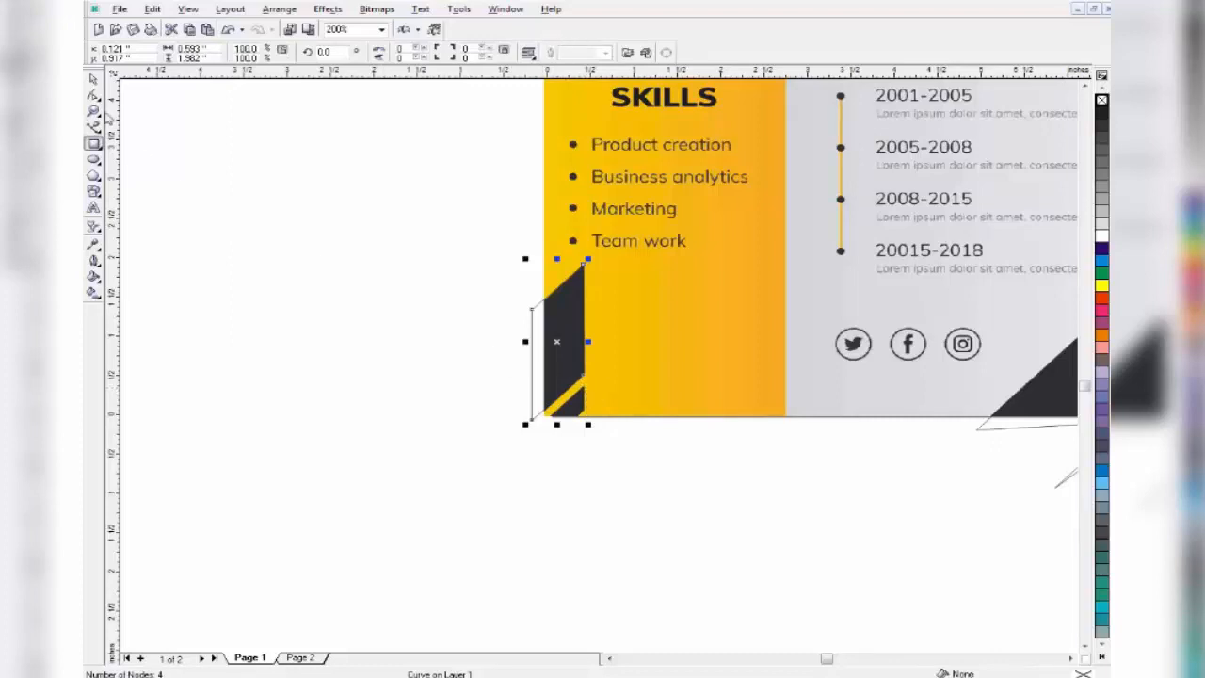
# Duplicate the bar outline and place the copy over the small dark piece beneath the bar, aligned with its slanted upper edge.
pyautogui.click(93, 79)
pyautogui.click(579, 341)
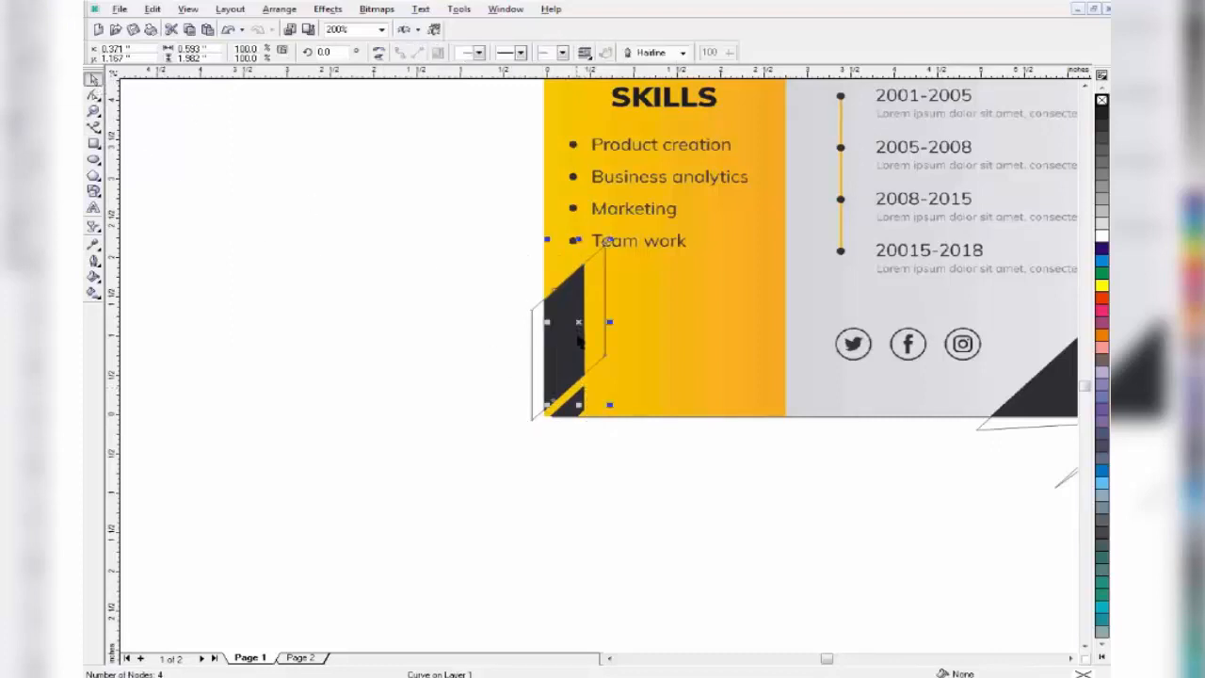
pyautogui.moveTo(579, 330); pyautogui.dragTo(509, 583)
# Raise the copy's two lower nodes so the outline shortens to the height of the small dark piece.
pyautogui.click(93, 95)
pyautogui.press('Up')
pyautogui.press('Up')
pyautogui.press('Up')
pyautogui.press('Up')
pyautogui.press('Up')
pyautogui.press('Up')
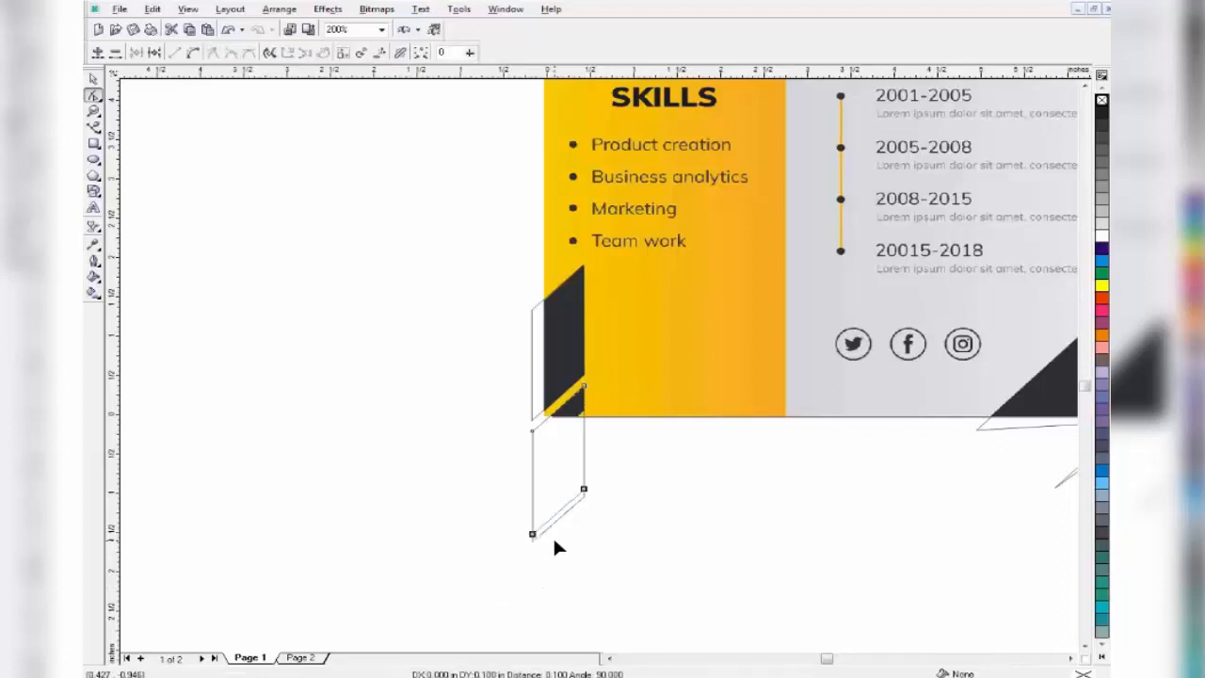
pyautogui.press('Up')
pyautogui.press('Up')
pyautogui.press('Up')
pyautogui.press('Up')
pyautogui.press('Up')
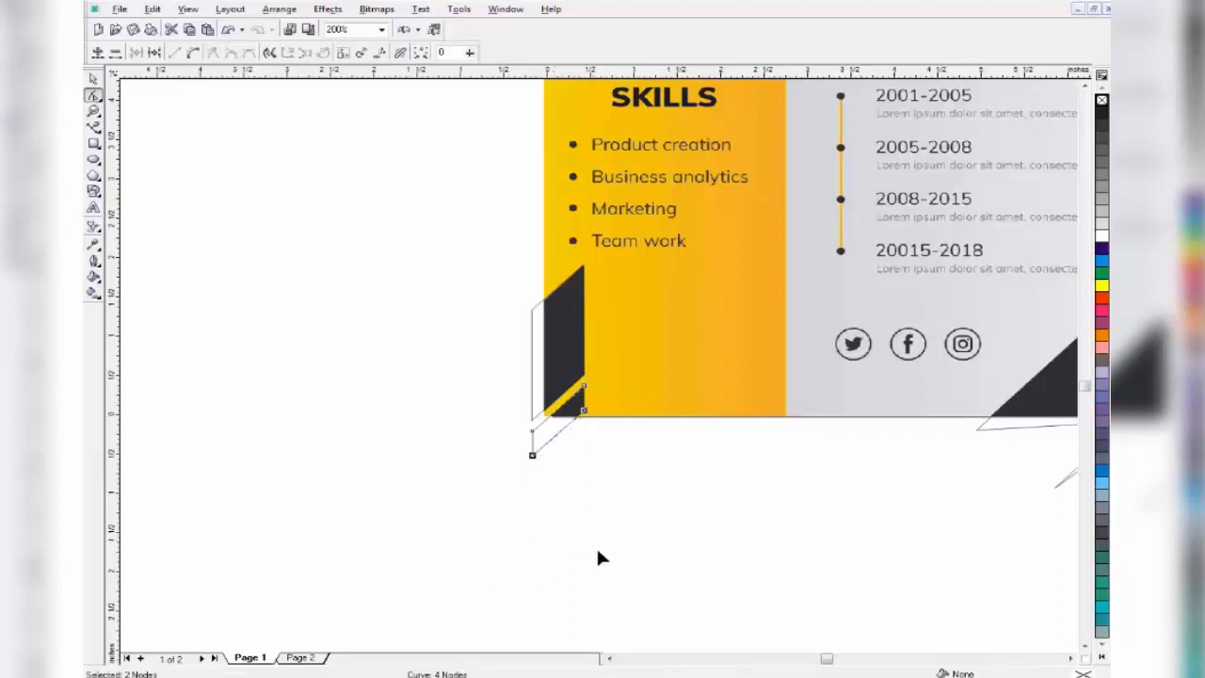
pyautogui.click(93, 79)
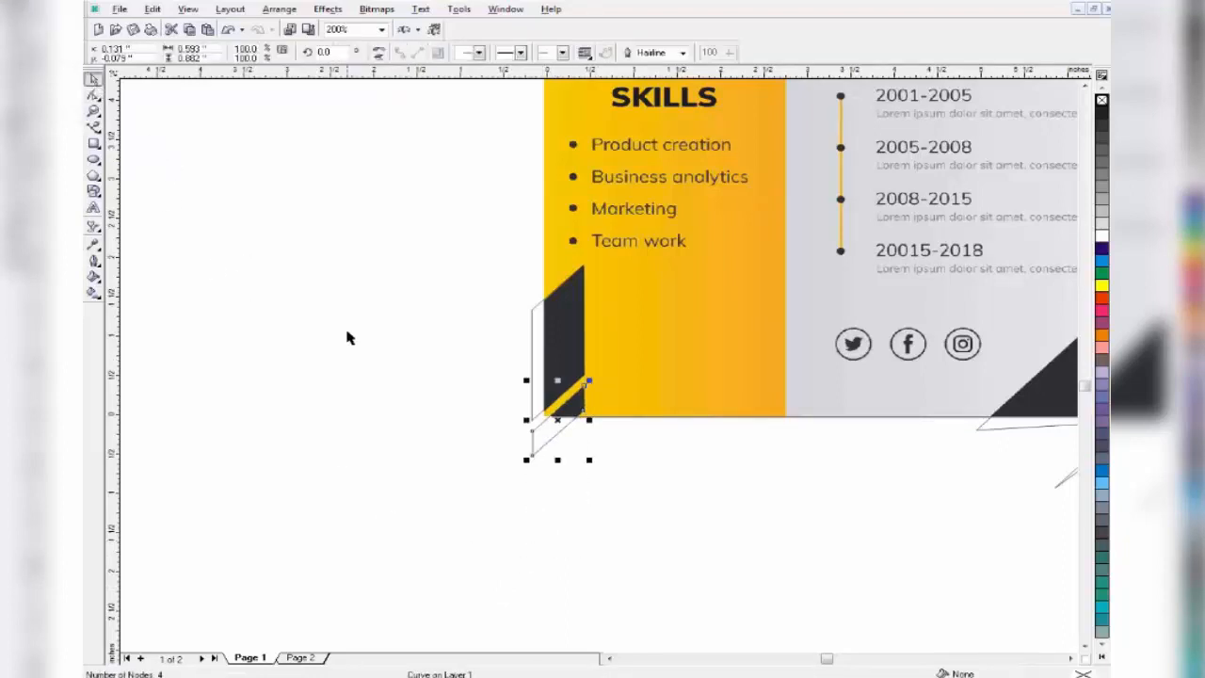
# Draw a rectangle about 0.91 × 0.41 in over the dark label behind the envelope icon under CONTACTS.
pyautogui.scroll(-1, 914, 500)
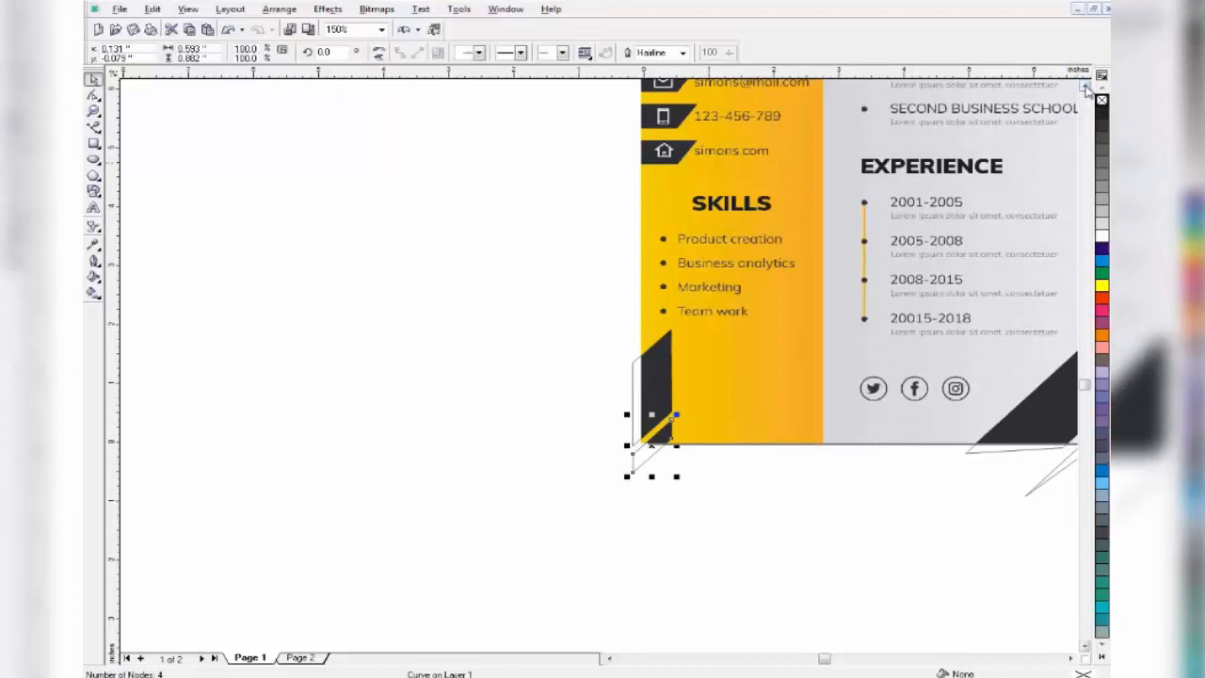
pyautogui.scroll(3, 949, 403)
pyautogui.scroll(1, 676, 334)
pyautogui.press('F6')
pyautogui.moveTo(627, 288); pyautogui.dragTo(716, 328)
# Convert the label rectangle to curves and replace its lower-right corner node with one further left, matching the label's slanted end.
pyautogui.click(93, 95)
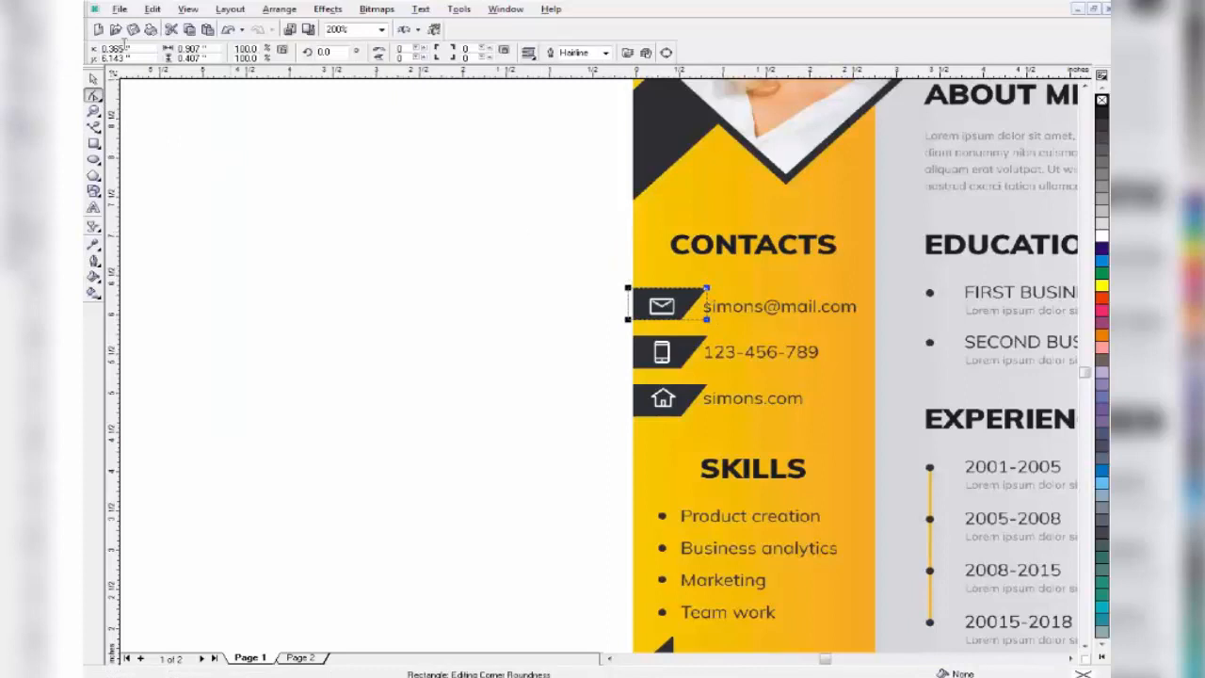
pyautogui.click(279, 8)
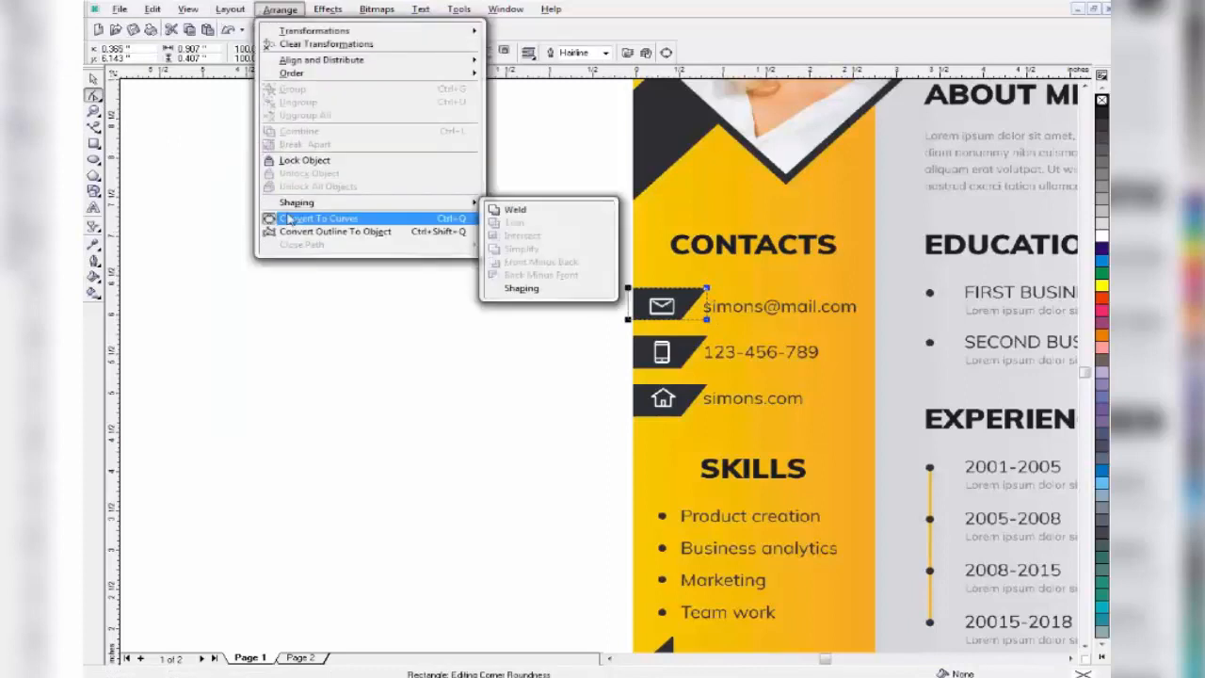
pyautogui.click(296, 220)
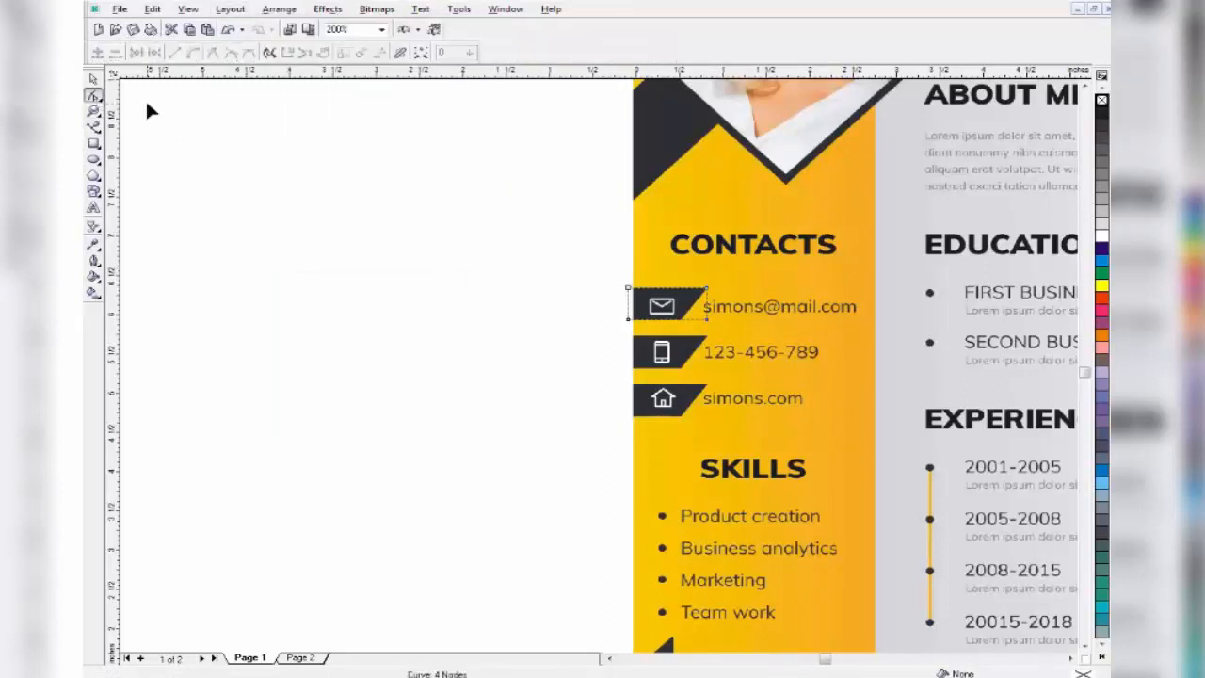
pyautogui.doubleClick(681, 319)
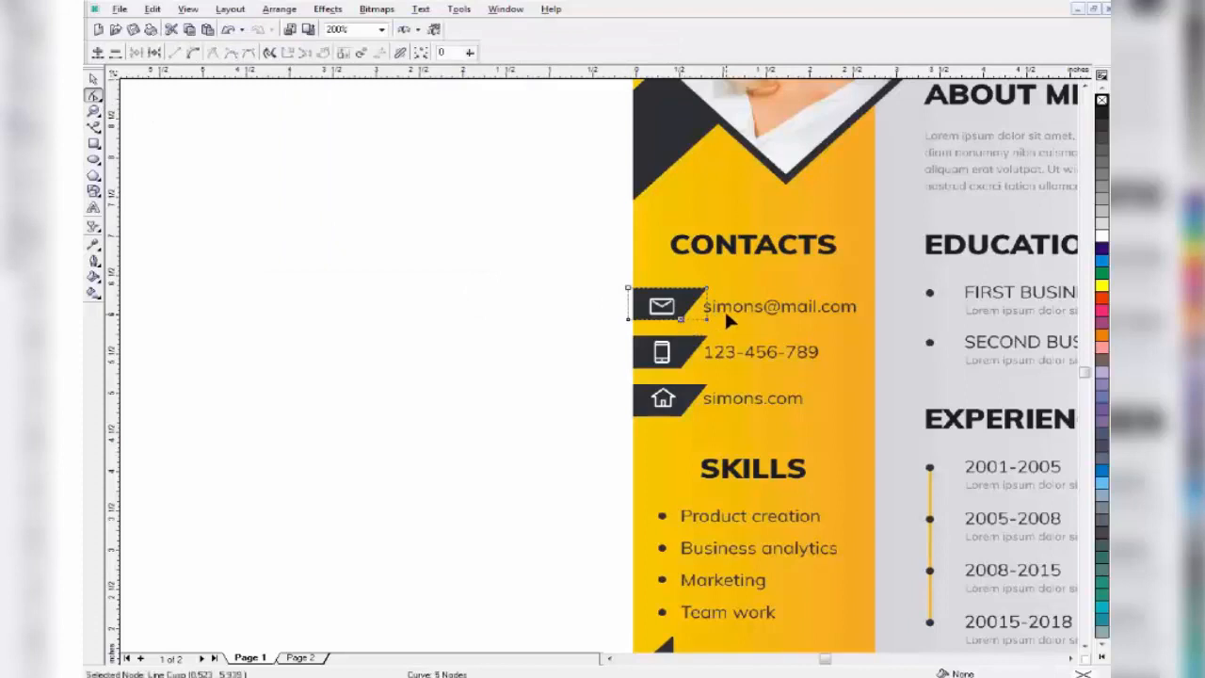
pyautogui.press('Delete')
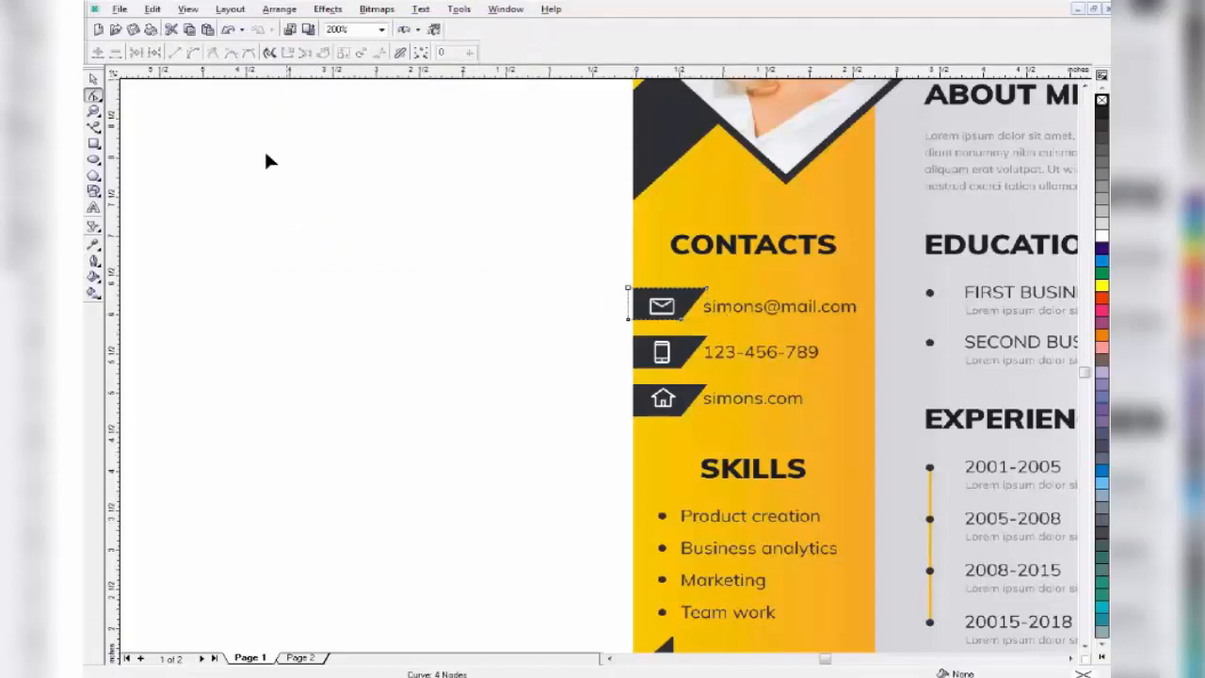
# Duplicate the label outline twice, placing the copies over the dark labels behind the phone and house icons.
pyautogui.click(94, 81)
pyautogui.hotkey('ctrl', 'd')
pyautogui.moveTo(692, 285); pyautogui.dragTo(665, 351)
pyautogui.hotkey('ctrl', 'd')
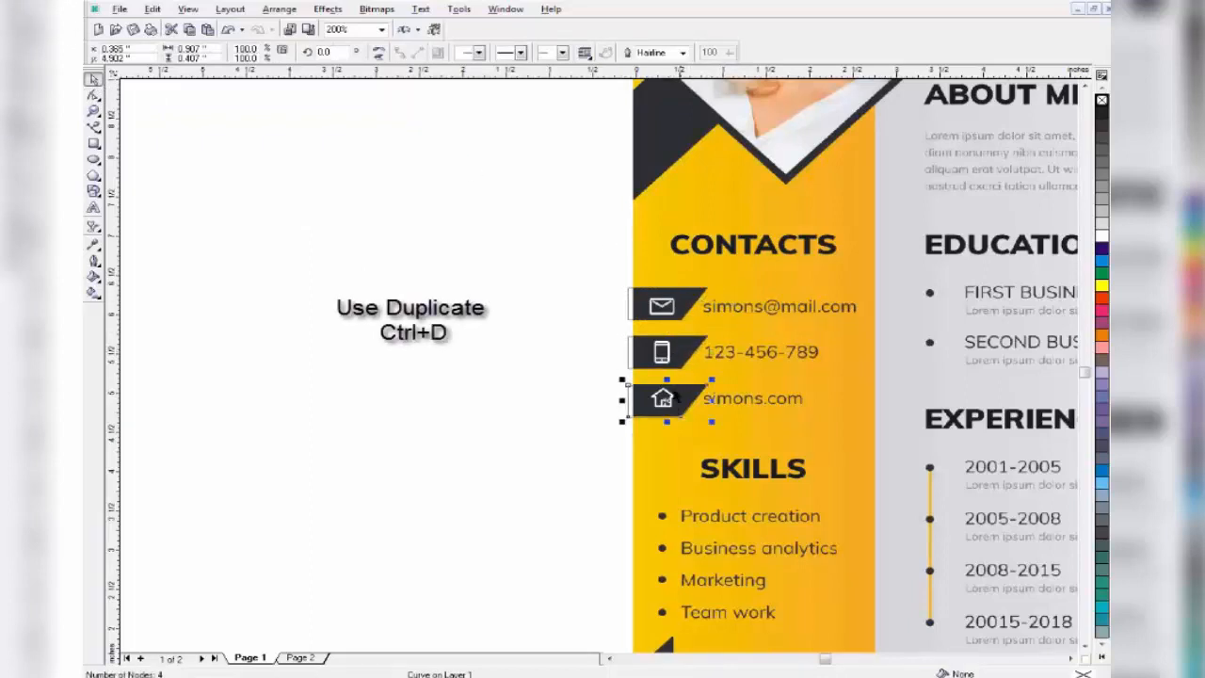
# Draw a rectangle about 6.02 × 1.07 in over the dark name banner, extending its left end behind the portrait.
pyautogui.scroll(-2, 515, 377)
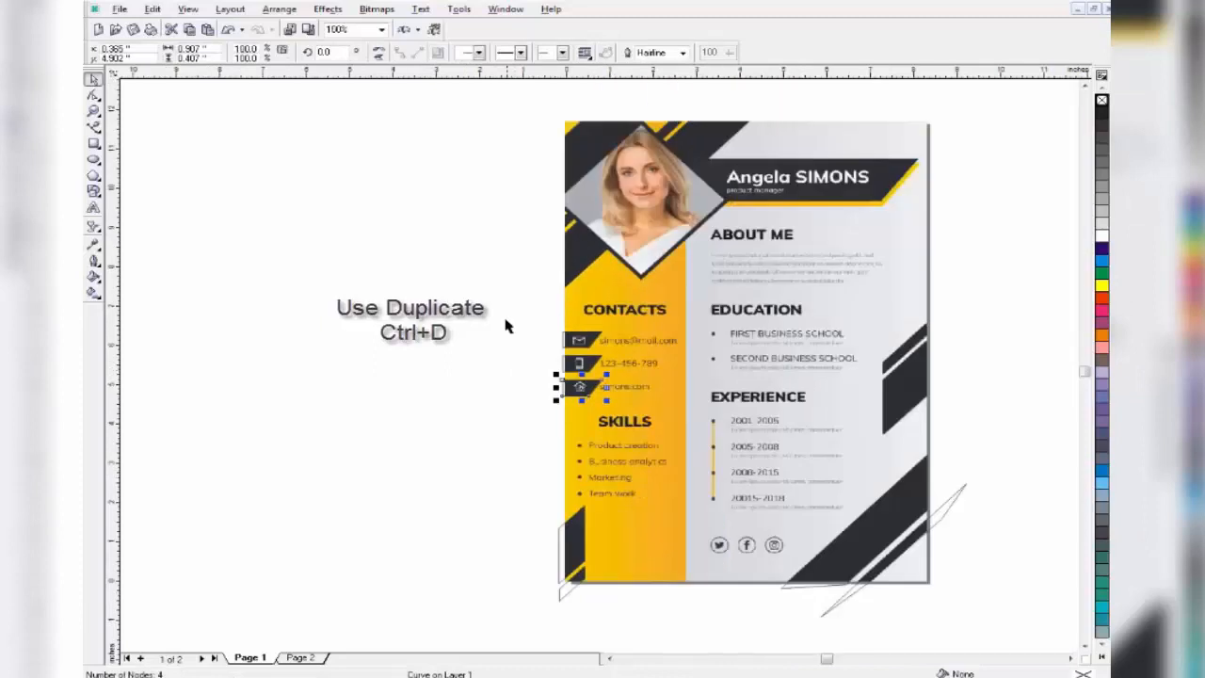
pyautogui.scroll(3, 979, 292)
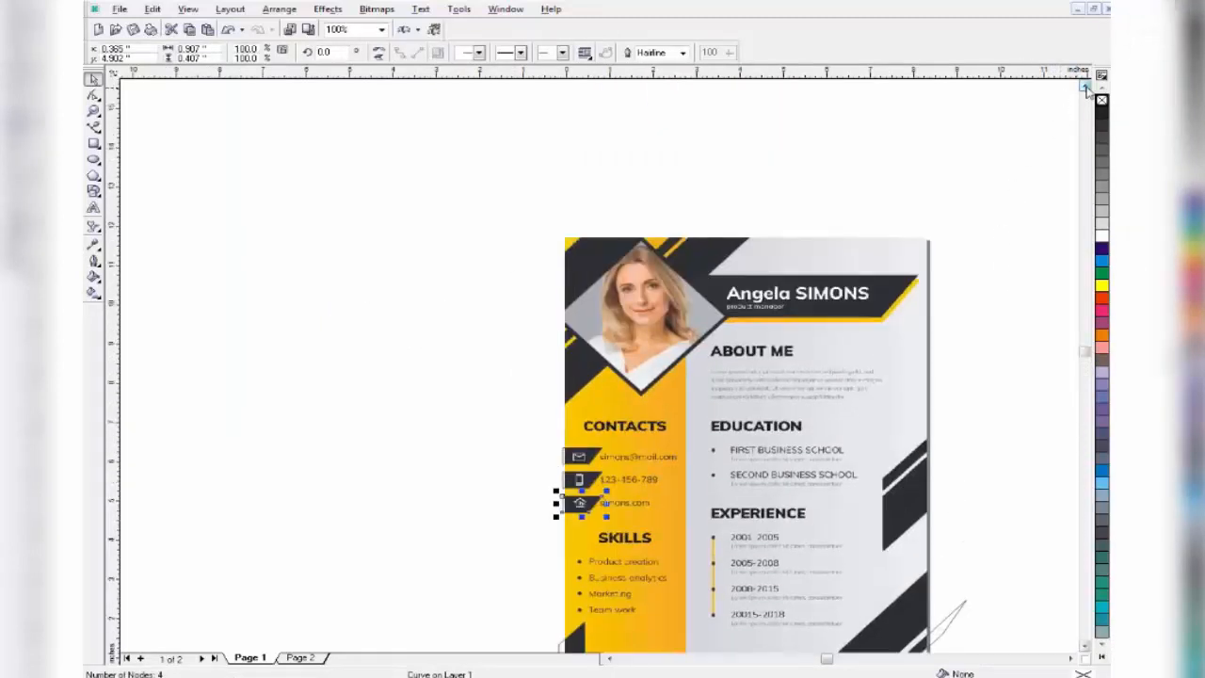
pyautogui.scroll(3, 889, 386)
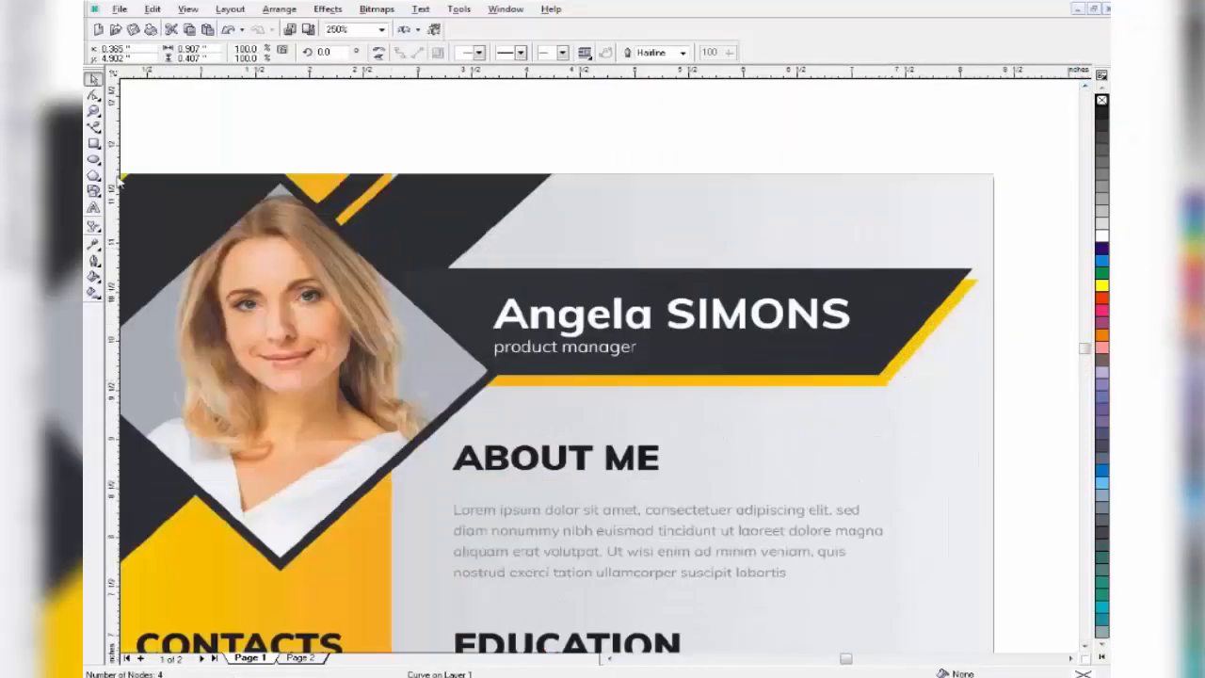
pyautogui.click(93, 143)
pyautogui.moveTo(972, 270); pyautogui.dragTo(462, 352)
pyautogui.moveTo(390, 363); pyautogui.dragTo(317, 374)
pyautogui.press('space')
# Convert the banner rectangle to curves and replace its lower-right corner node with one further left, matching the banner's slanted end.
pyautogui.click(280, 9)
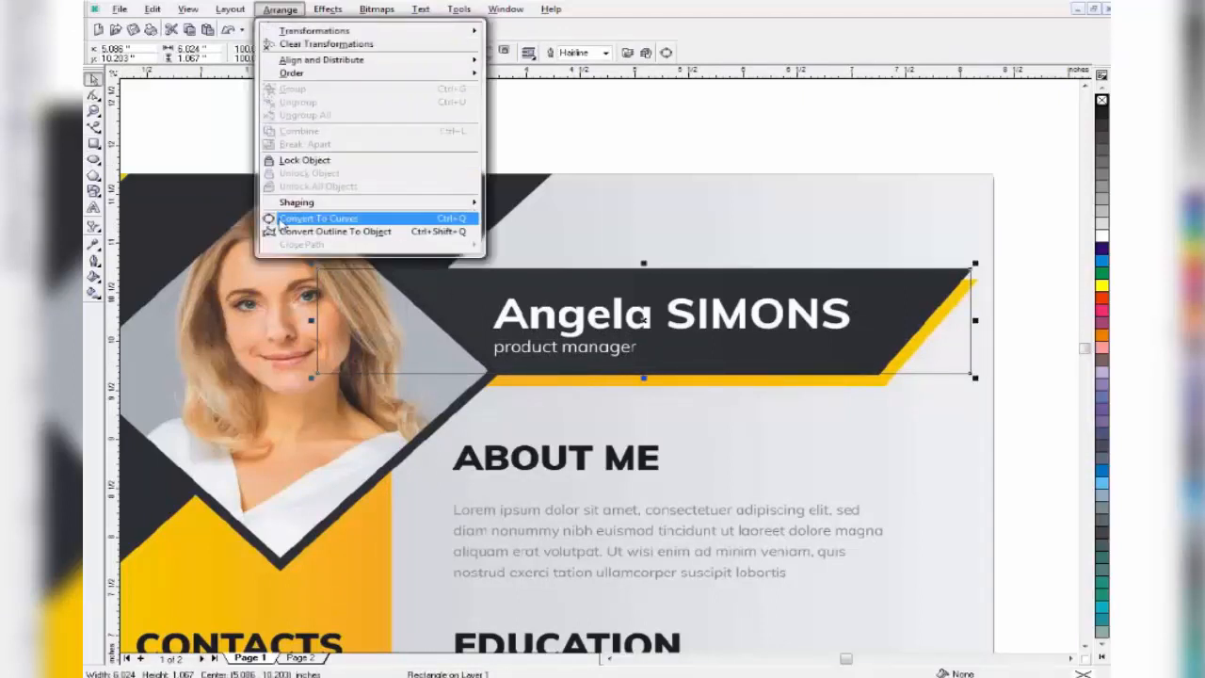
pyautogui.click(282, 215)
pyautogui.click(94, 95)
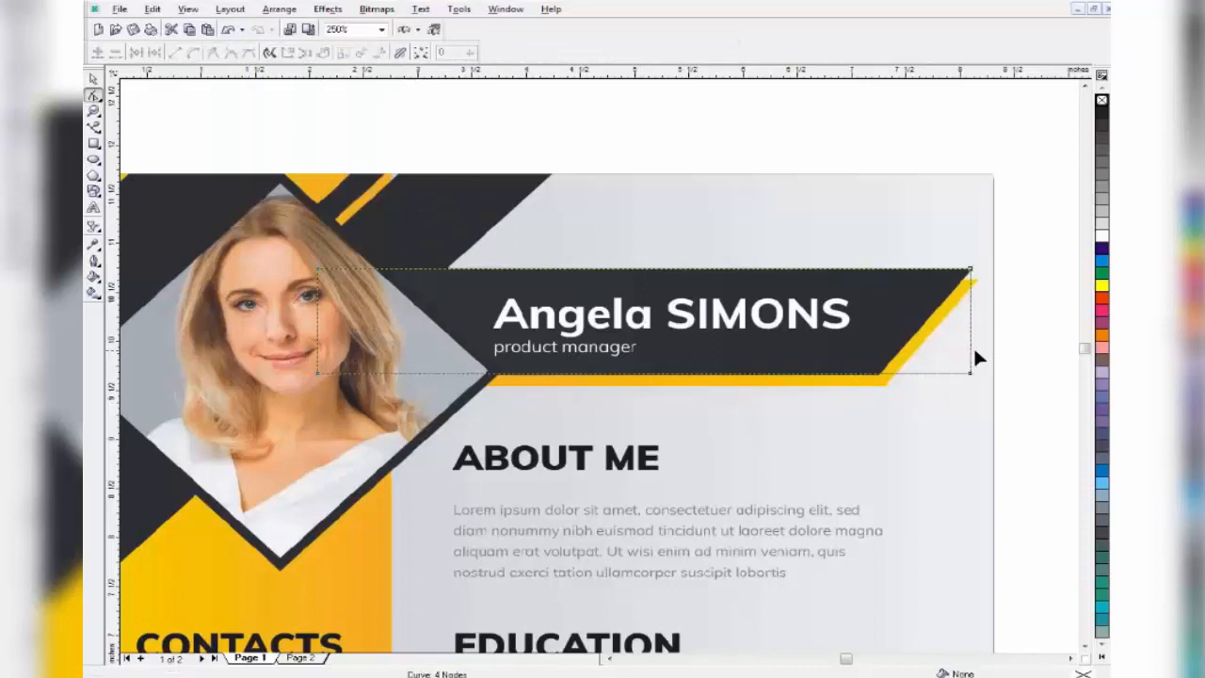
pyautogui.doubleClick(881, 373)
pyautogui.press('Delete')
# Duplicate the banner outline and offset the copy slightly down and right to follow the yellow strip's outer edge.
pyautogui.click(94, 81)
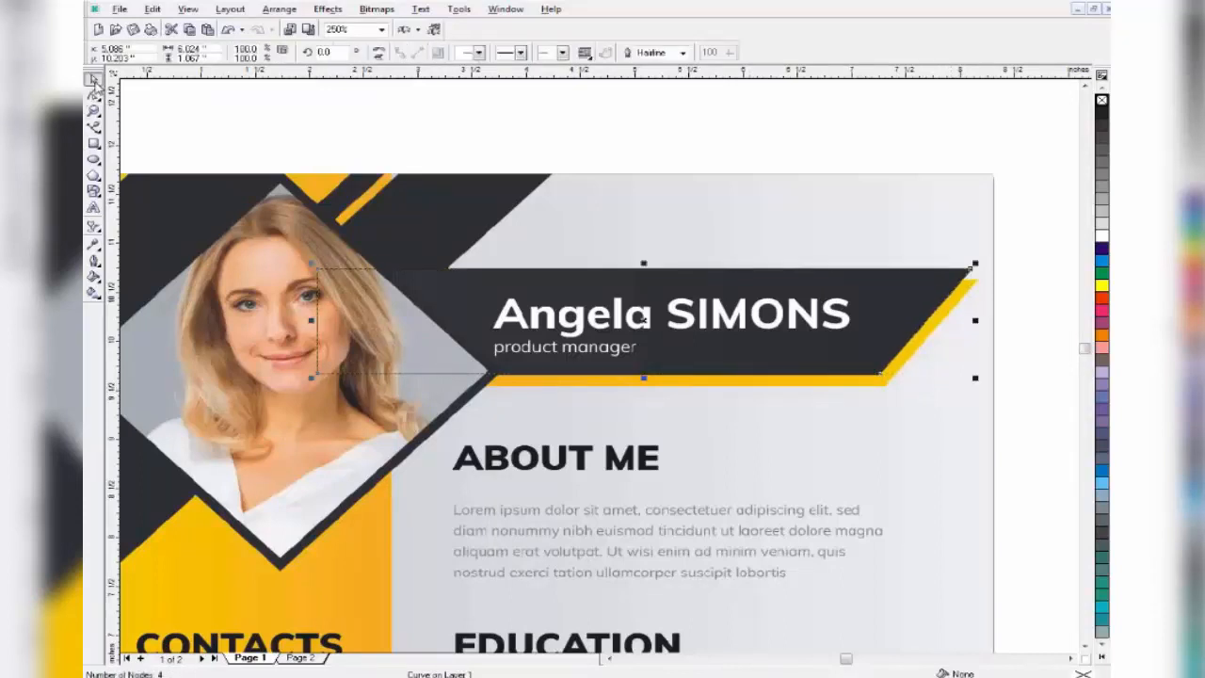
pyautogui.hotkey('ctrl', 'd')
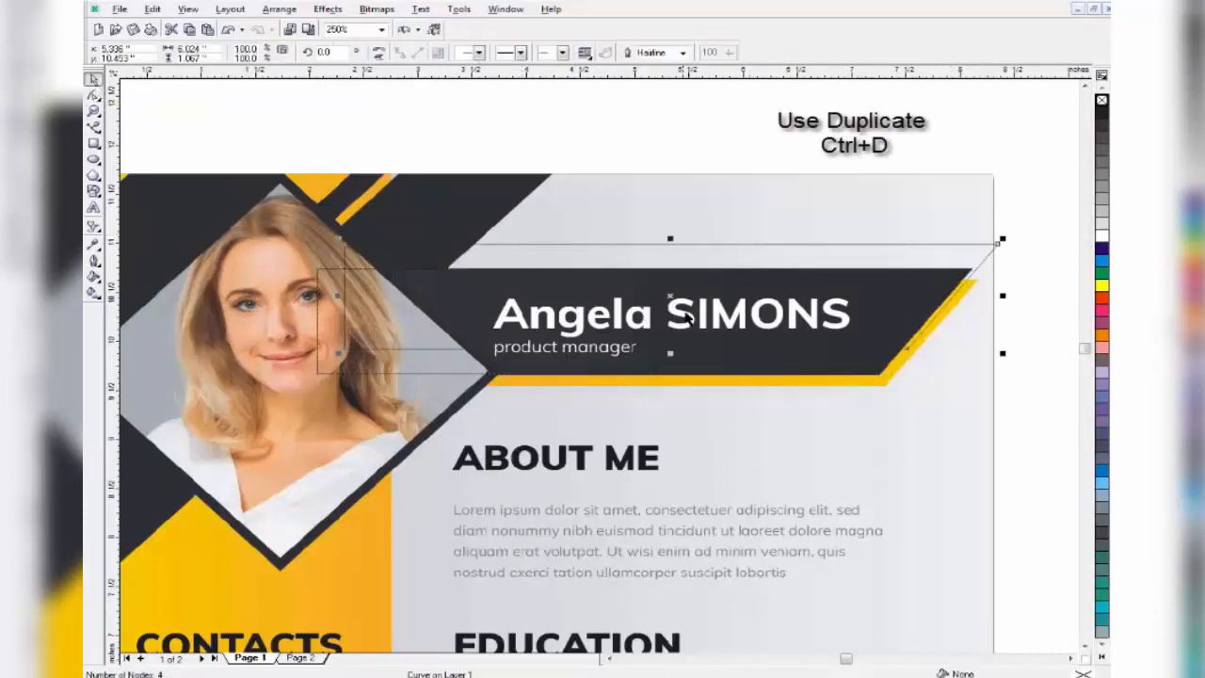
pyautogui.moveTo(670, 298); pyautogui.dragTo(653, 331)
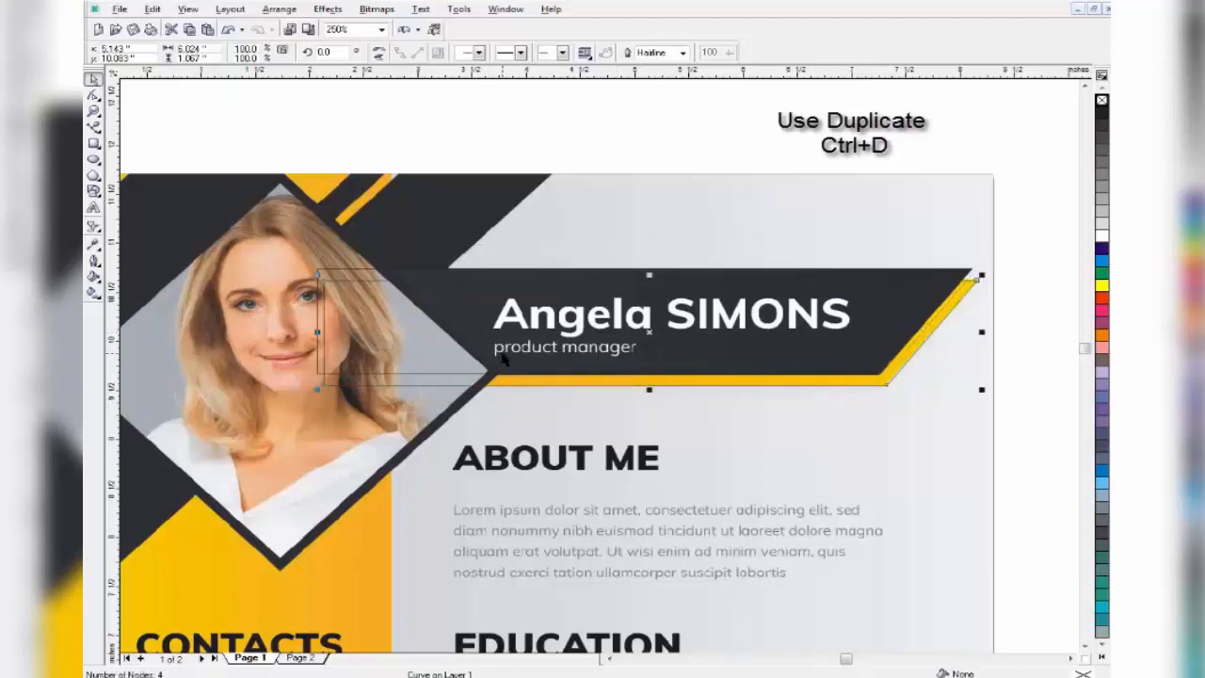
# Select both name banner outlines together and send them to the back, behind the reference image.
pyautogui.scroll(-1, 503, 358)
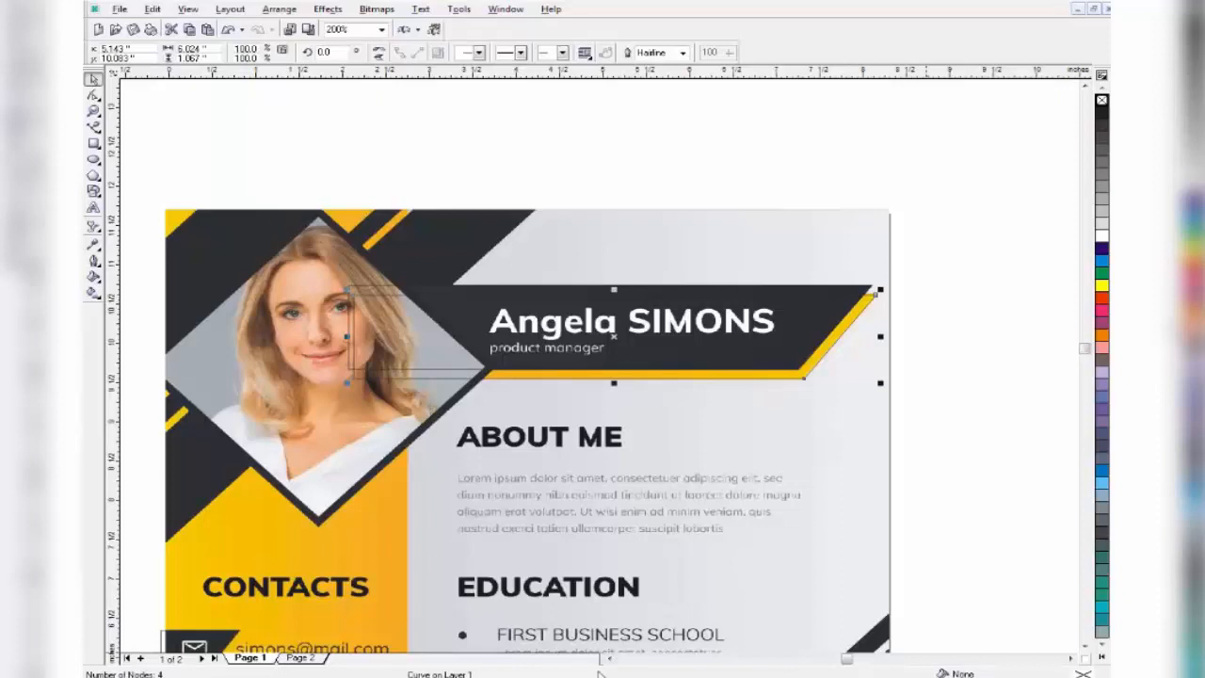
pyautogui.hscroll(-2, 608, 665)
pyautogui.click(737, 558)
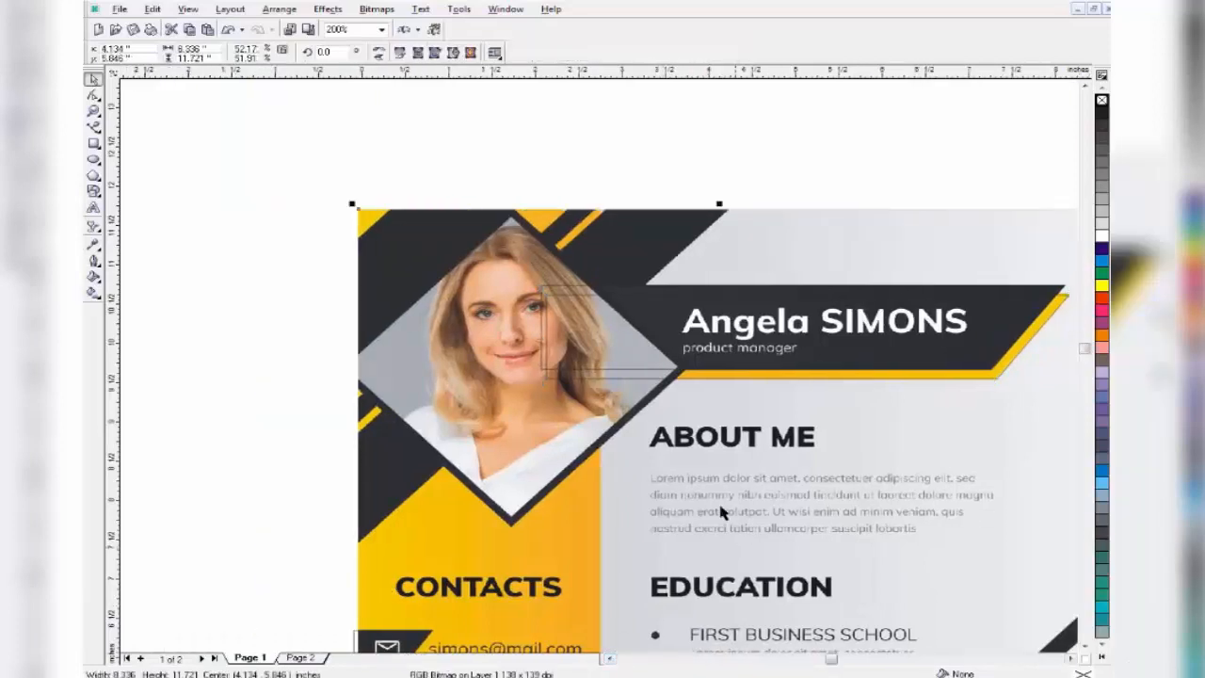
pyautogui.click(472, 179)
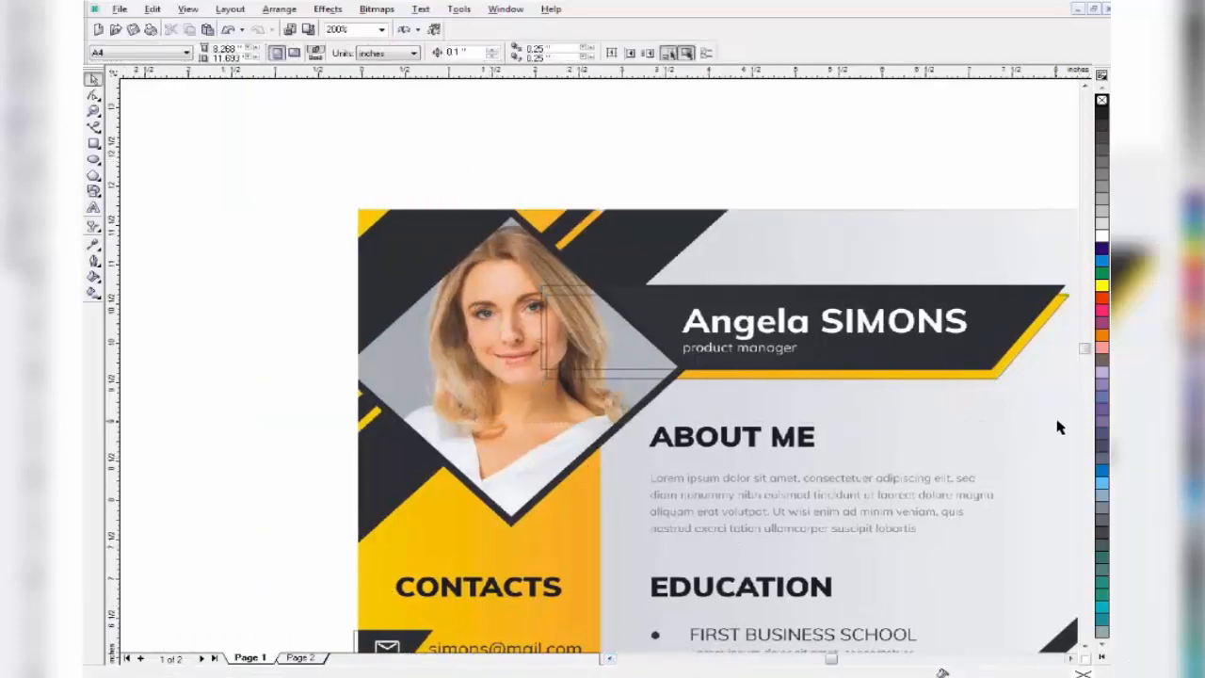
pyautogui.hscroll(1, 1058, 426)
pyautogui.moveTo(1026, 411); pyautogui.dragTo(358, 155)
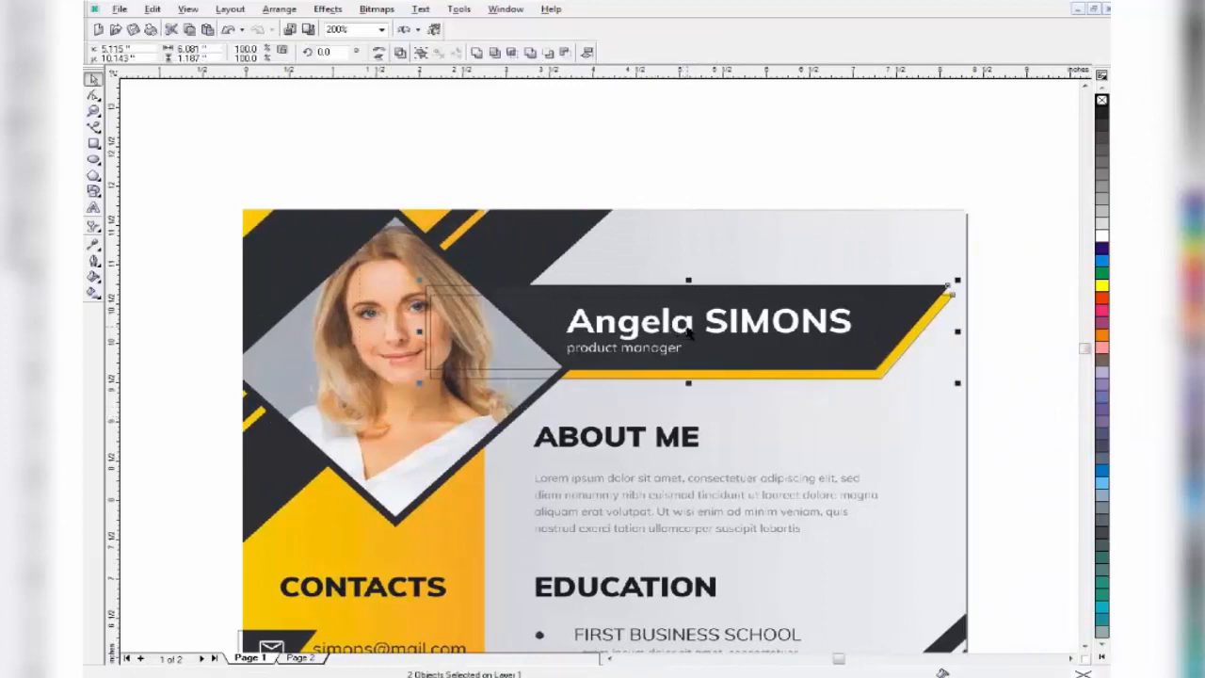
pyautogui.rightClick(691, 332)
pyautogui.moveTo(758, 467)
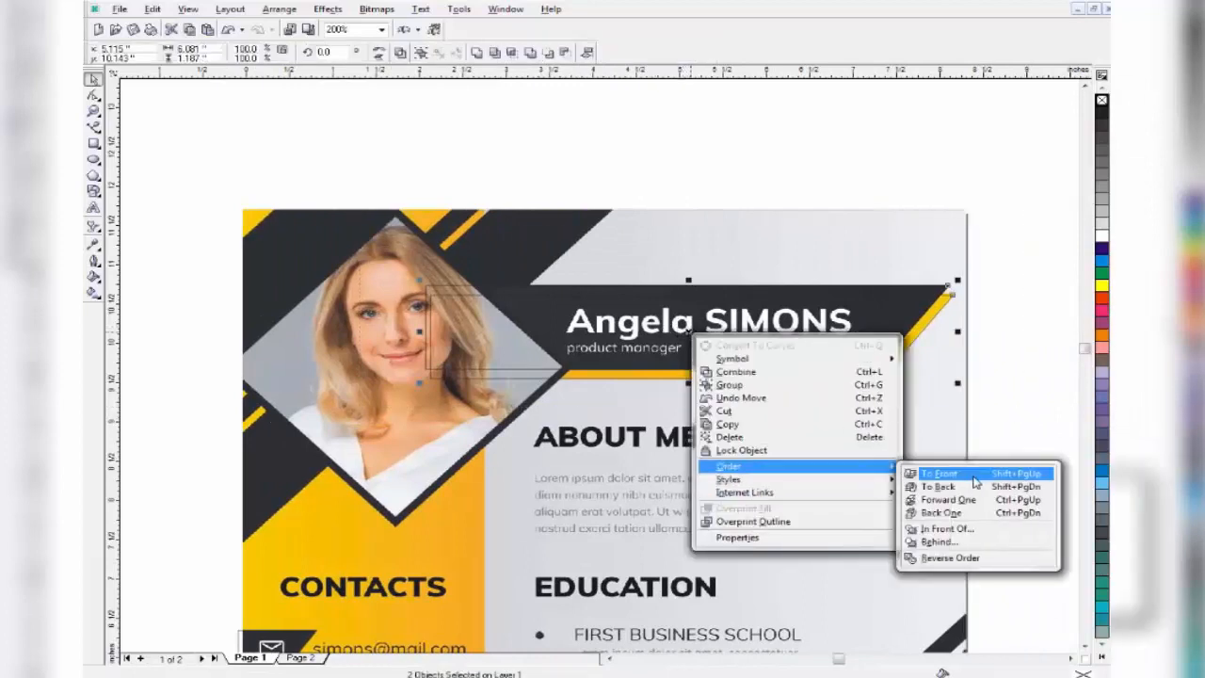
pyautogui.click(964, 487)
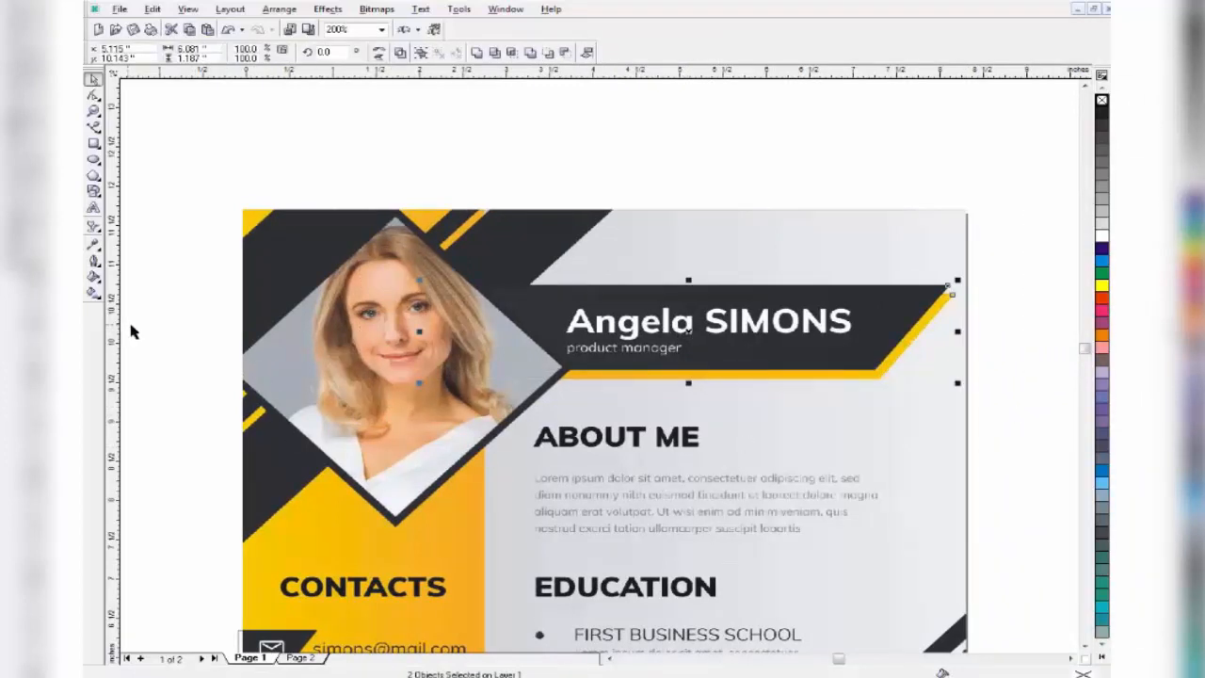
pyautogui.click(167, 335)
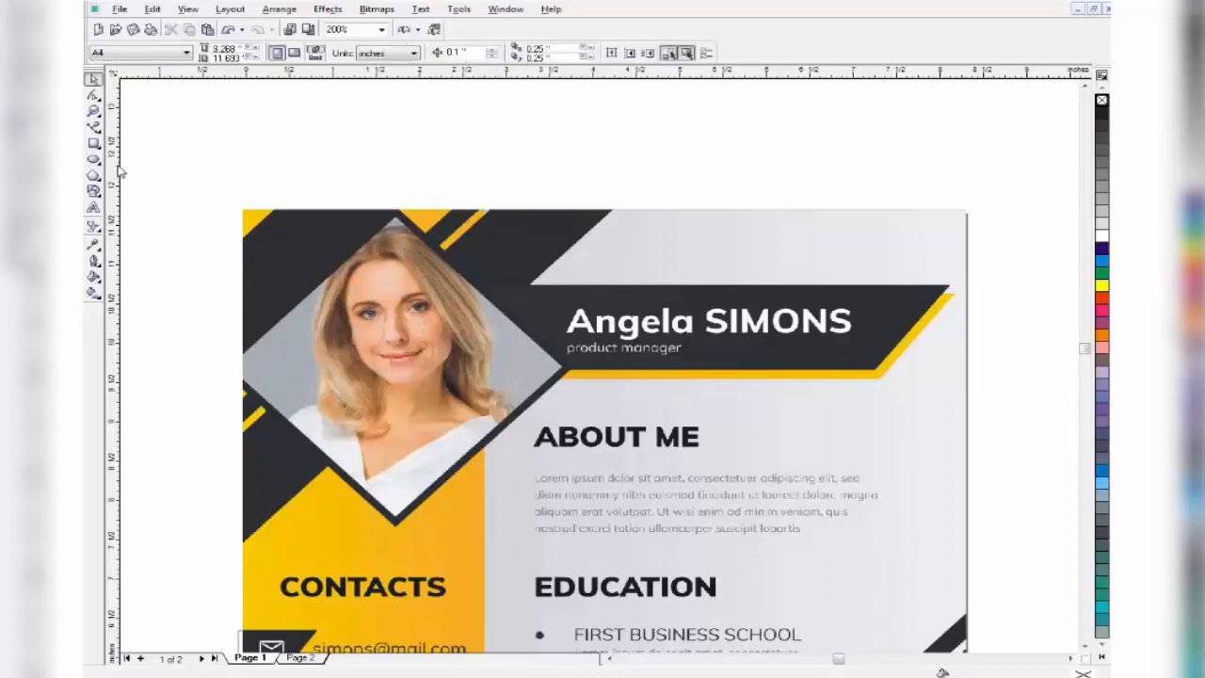
# Draw a diamond about 4.05 in wide and high along the photo frame's outer edge with the 3-Point Rectangle tool.
pyautogui.click(93, 144)
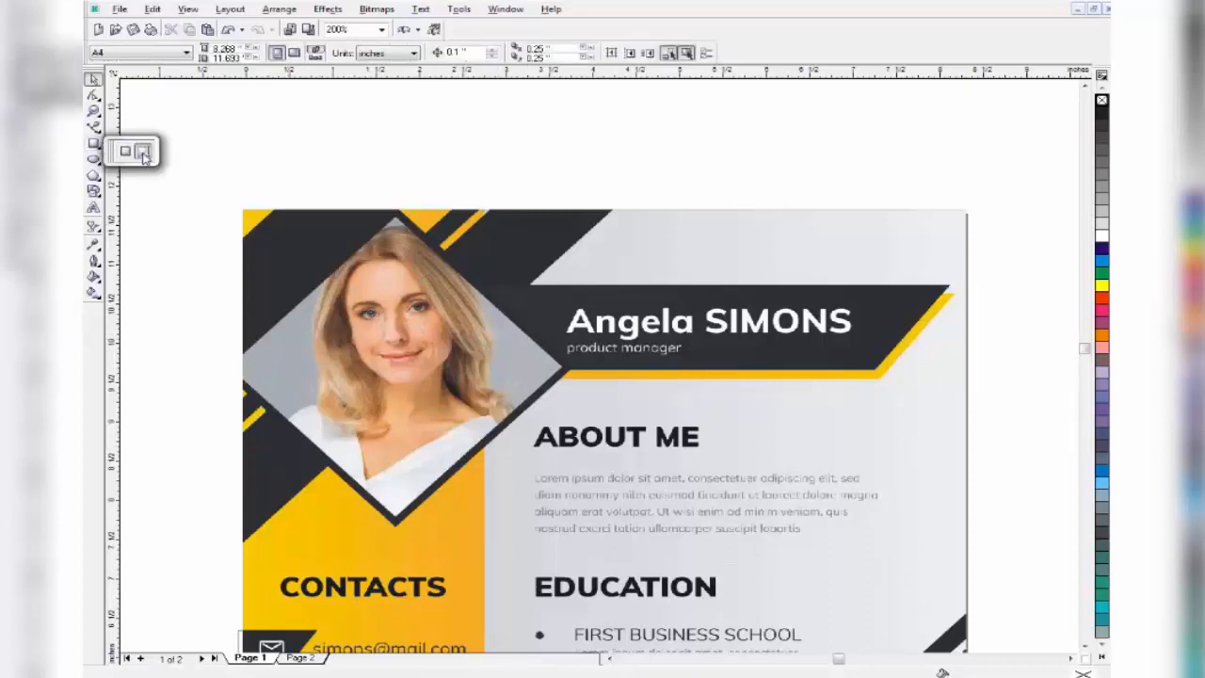
pyautogui.click(142, 153)
pyautogui.moveTo(397, 209); pyautogui.dragTo(580, 374)
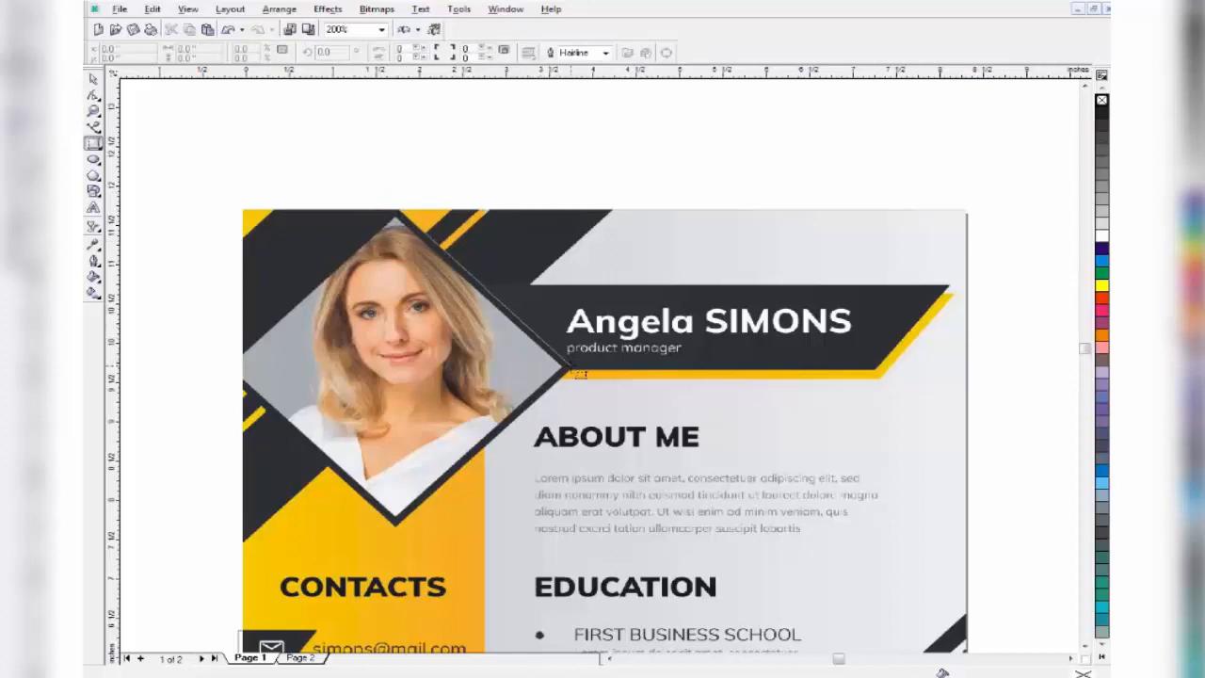
pyautogui.click(395, 530)
pyautogui.click(93, 80)
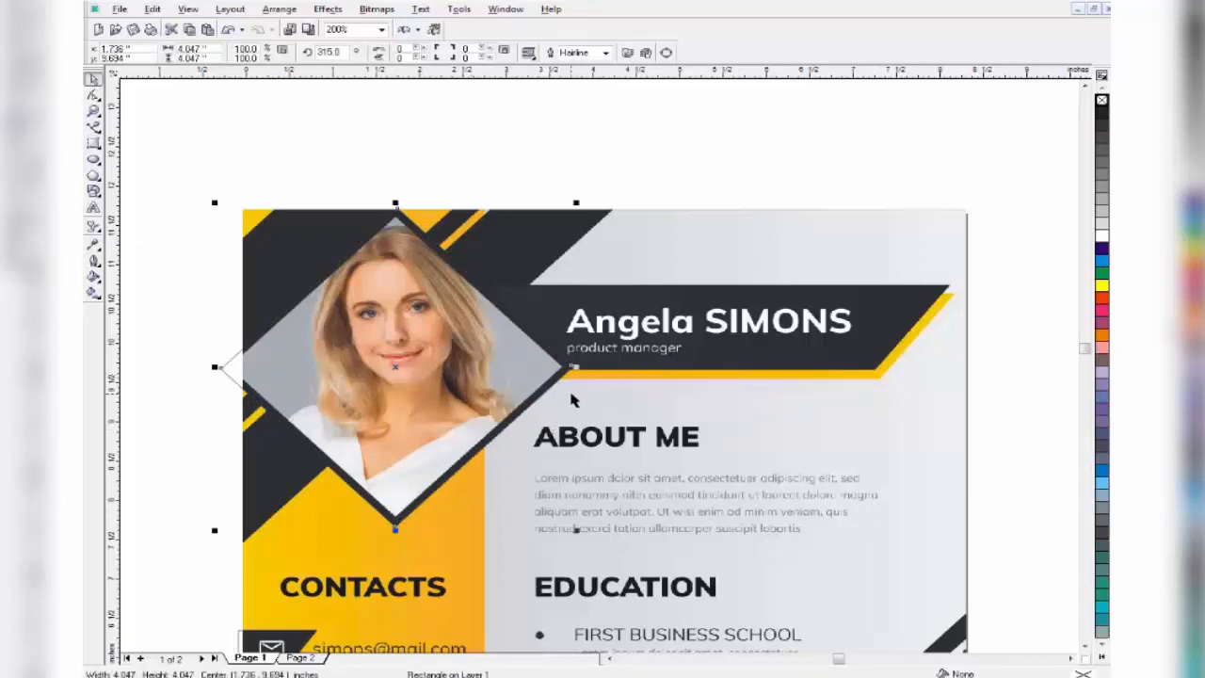
pyautogui.press('Up')
pyautogui.press('Right')
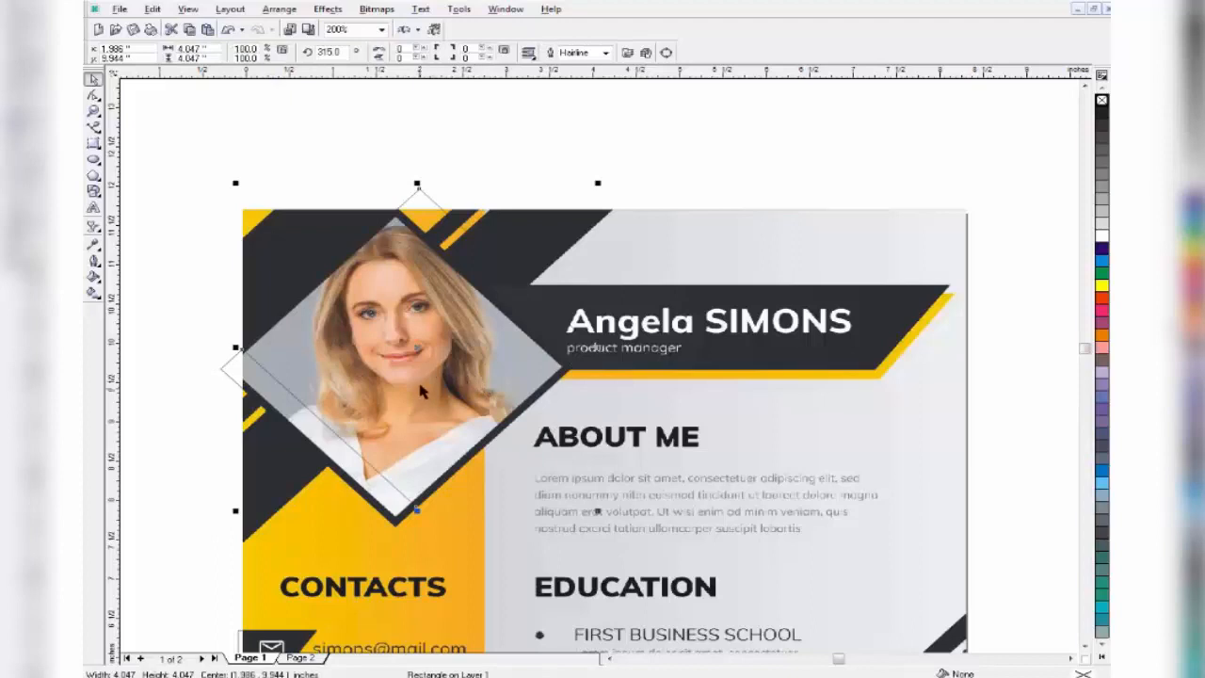
pyautogui.click(208, 339)
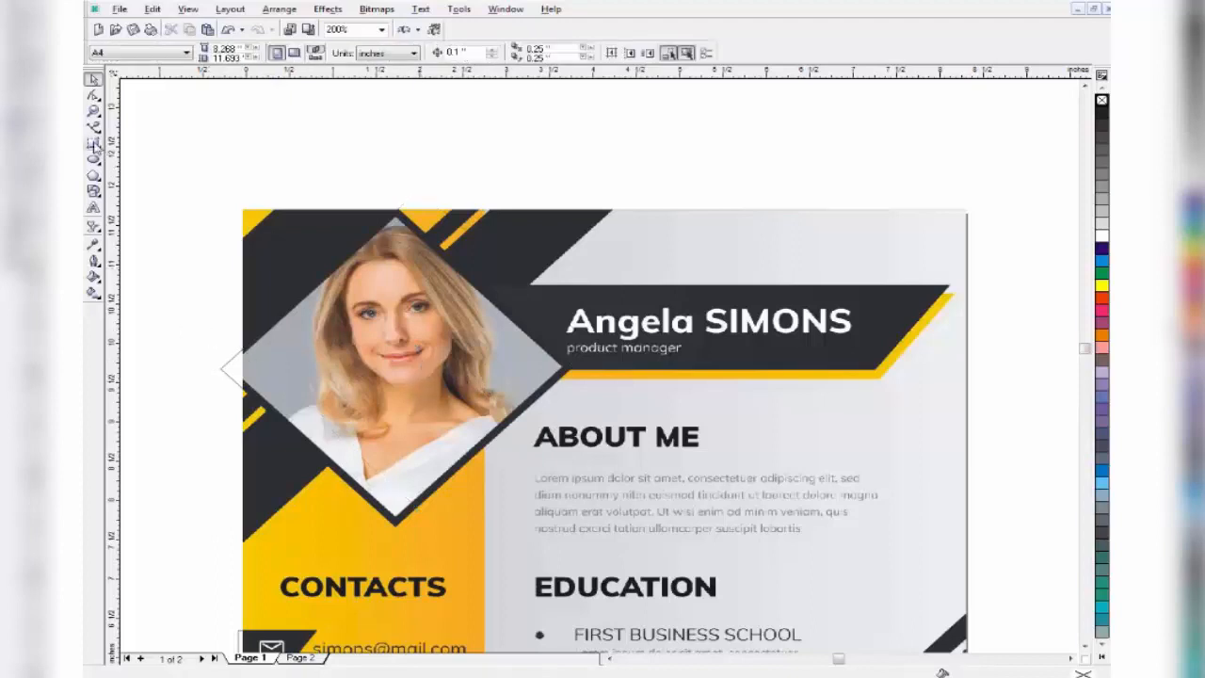
# Draw a second, slightly smaller diamond along the photo's inner edge with the 3-Point Rectangle tool.
pyautogui.click(93, 144)
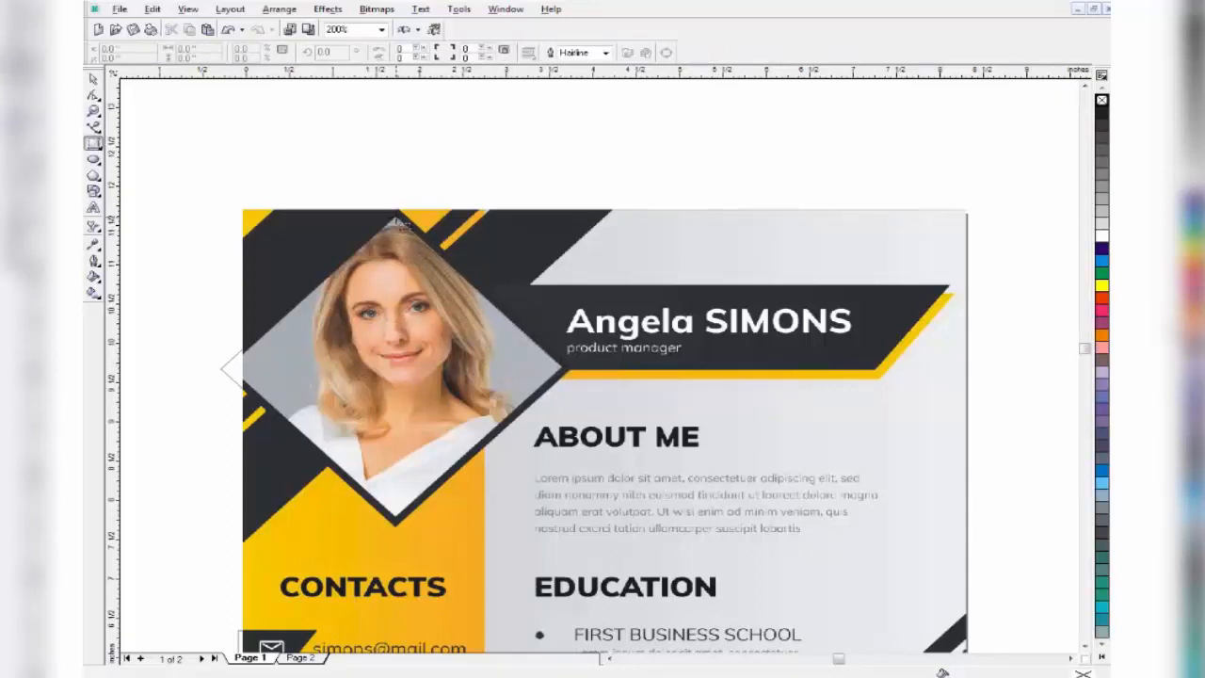
pyautogui.click(233, 369)
pyautogui.click(94, 81)
# Select both photo frame diamonds together and send them to the back, behind the reference image.
pyautogui.moveTo(603, 568); pyautogui.dragTo(154, 158)
pyautogui.rightClick(423, 436)
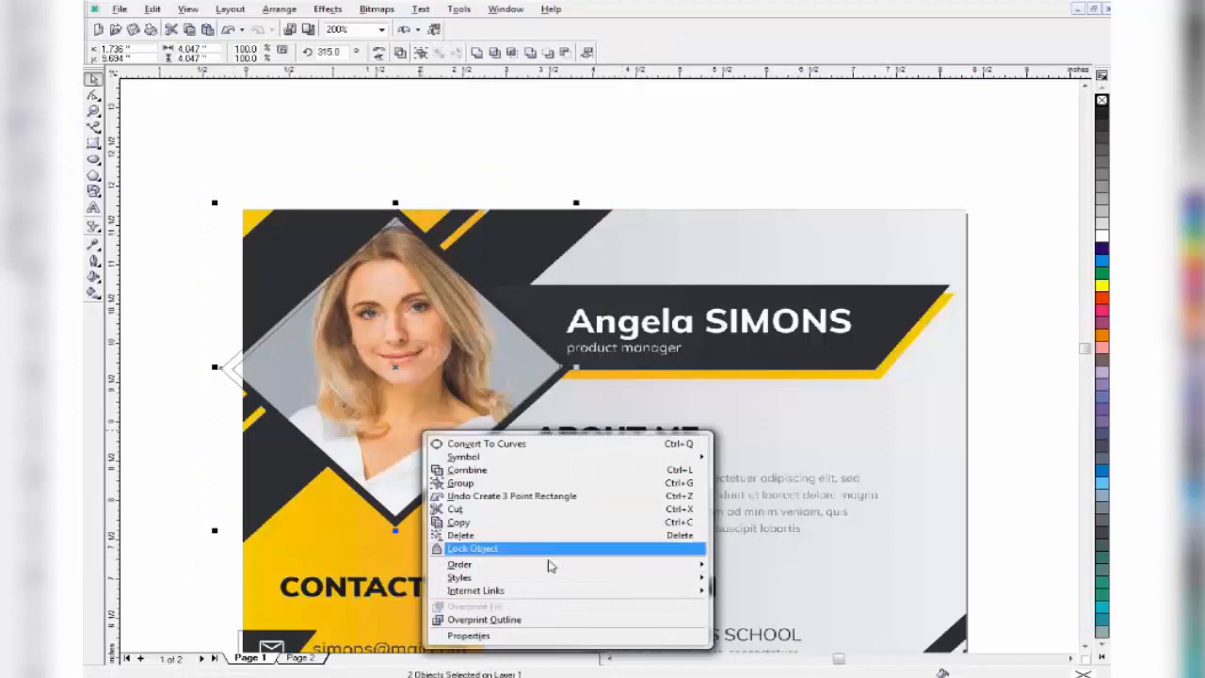
pyautogui.moveTo(563, 565)
pyautogui.click(730, 586)
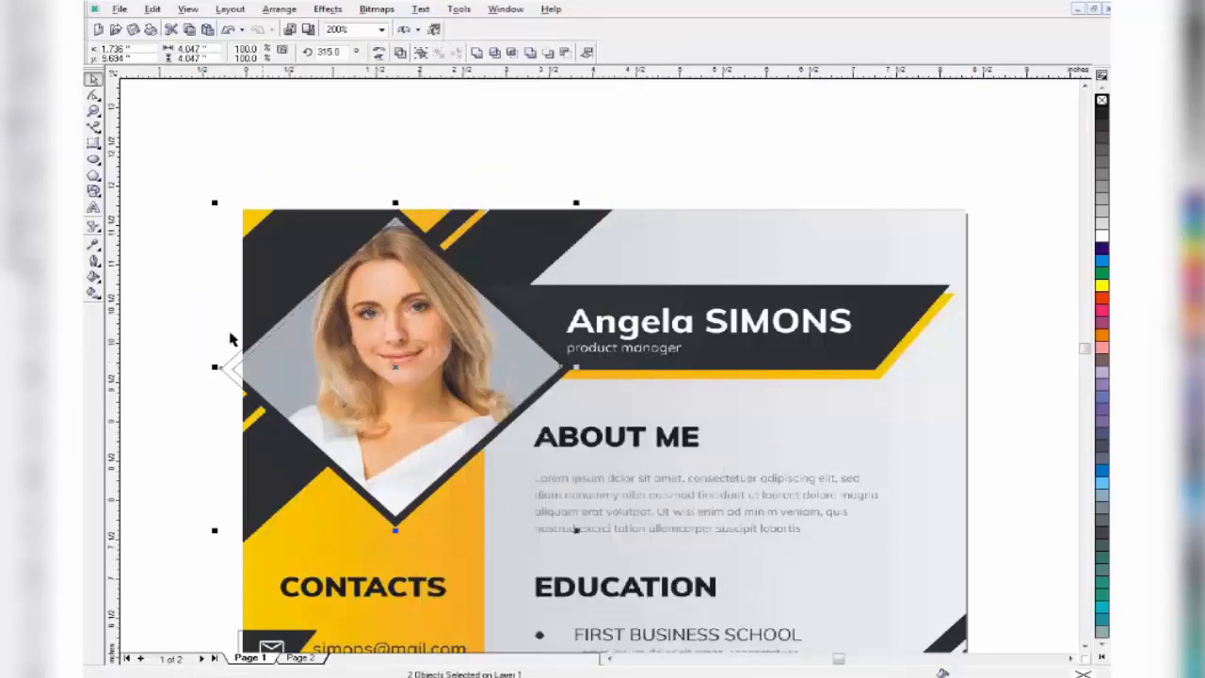
pyautogui.click(200, 259)
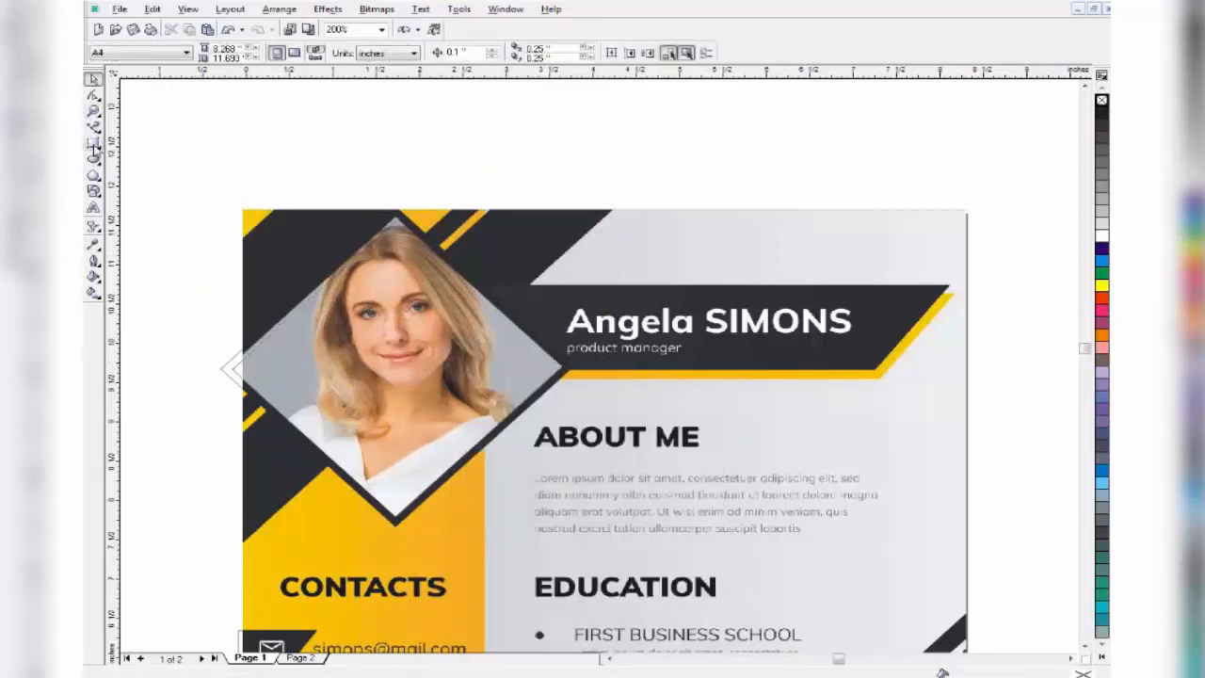
# Trace the long dark diagonal stripe crossing behind the portrait with a tilted rectangle spanning about 5.01 × 5 in.
pyautogui.click(93, 143)
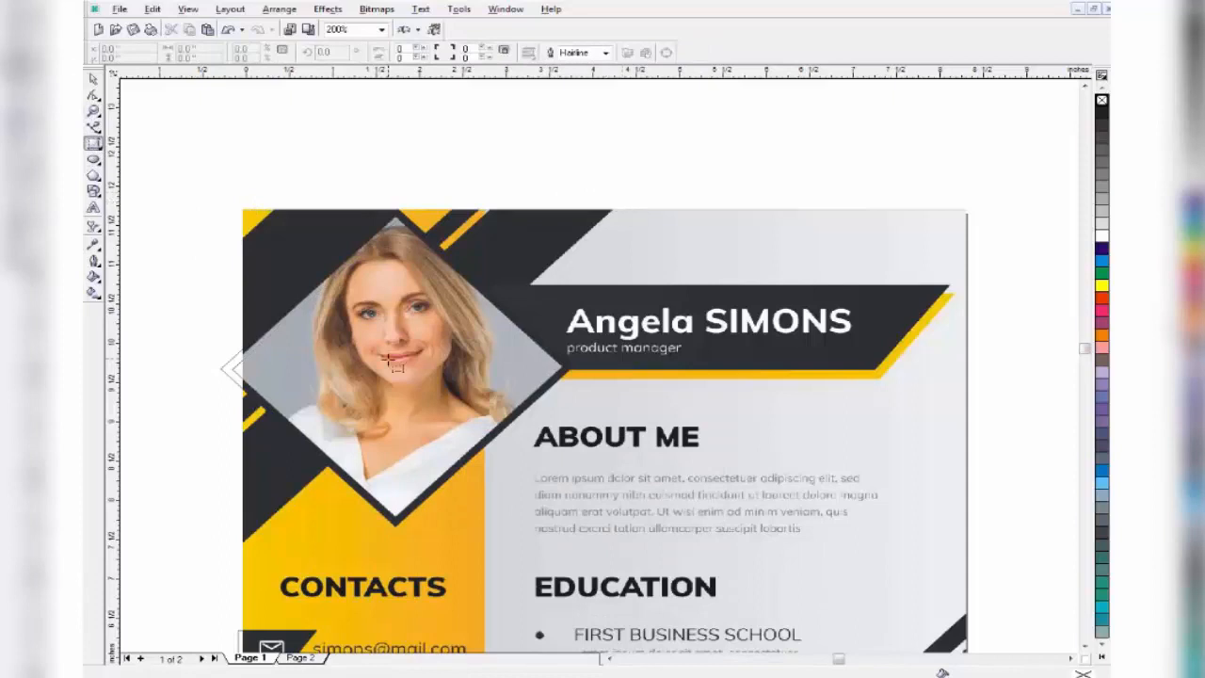
pyautogui.moveTo(237, 544)
pyautogui.mouseDown()
pyautogui.moveTo(231, 554)
pyautogui.moveTo(242, 536)
pyautogui.mouseUp()
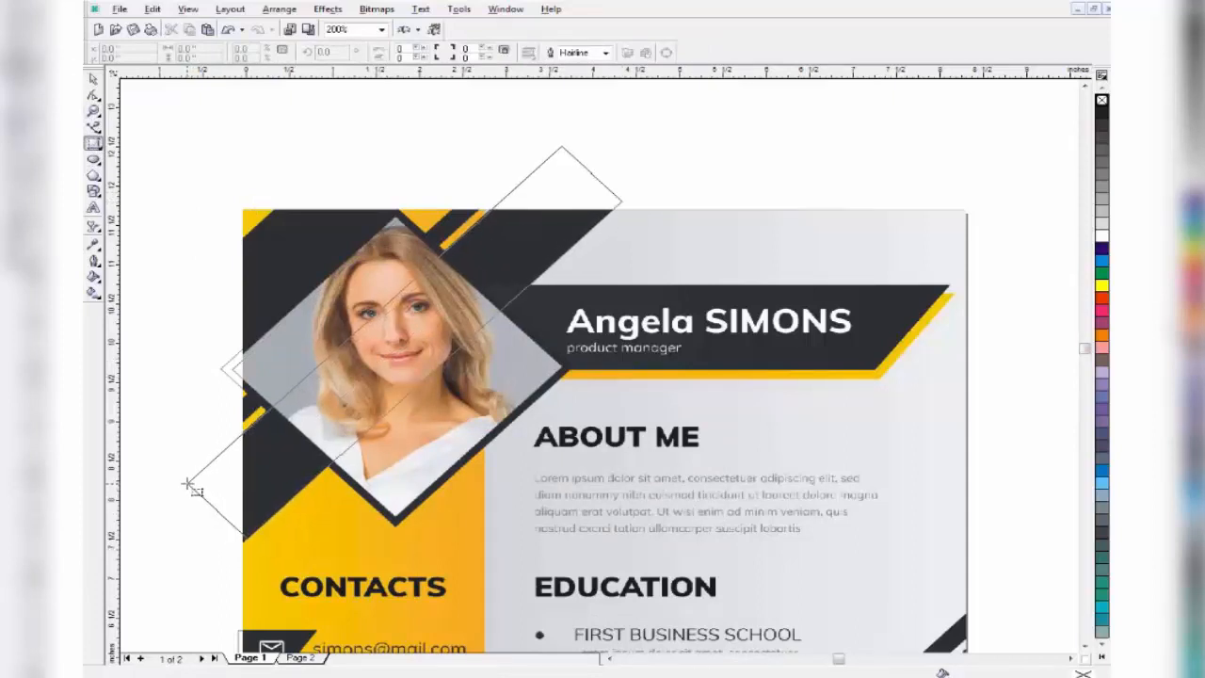
pyautogui.click(189, 484)
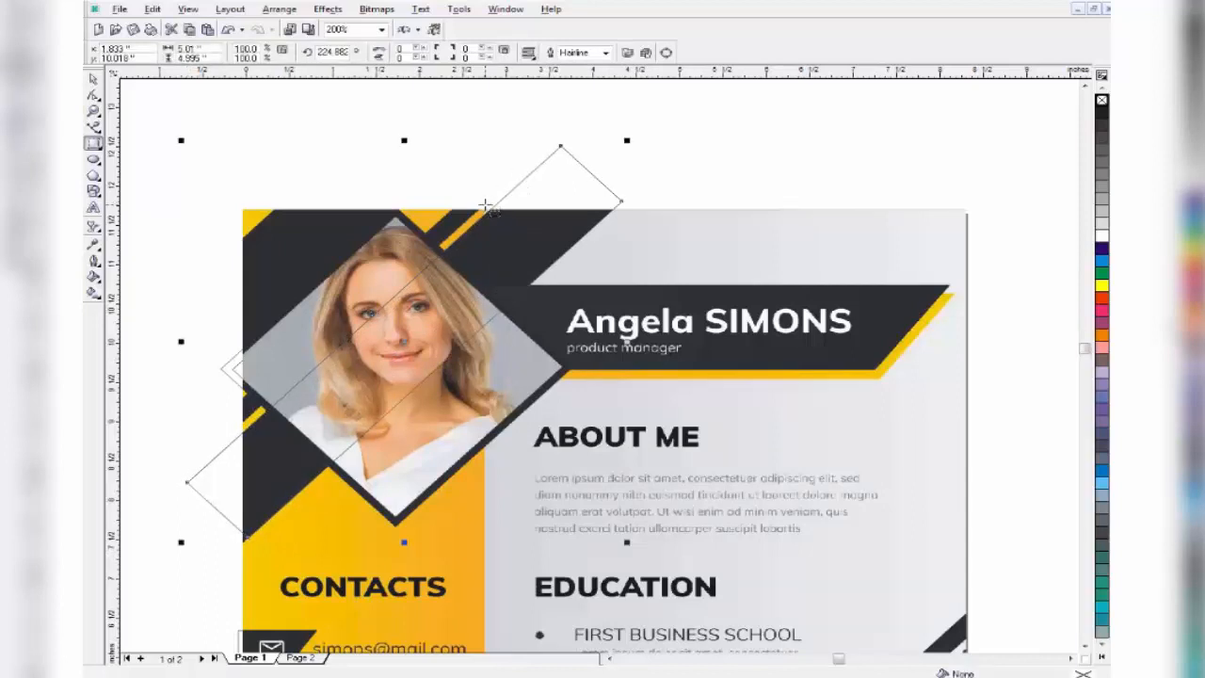
pyautogui.press('Escape')
# Trace the narrow stripe beside it and the wide upper-left stripe with tilted rectangles spanning about 3.07 × 3.06 and 2.89 × 2.91 in.
pyautogui.moveTo(238, 424); pyautogui.dragTo(228, 432)
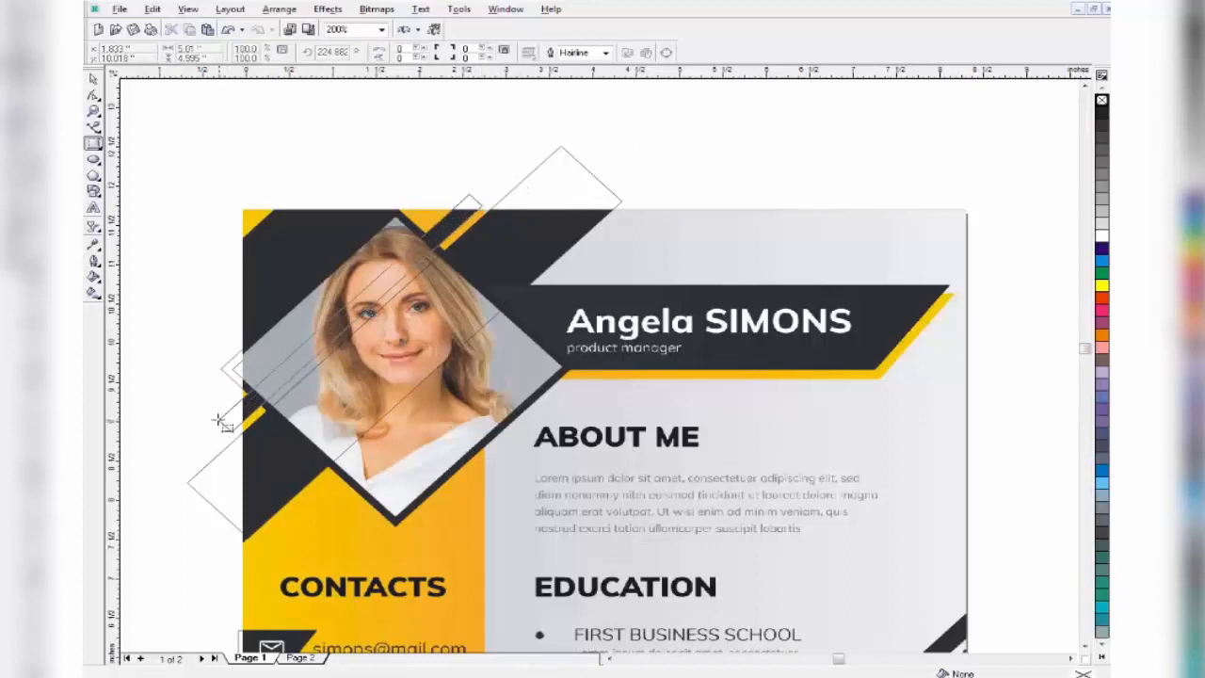
pyautogui.click(216, 422)
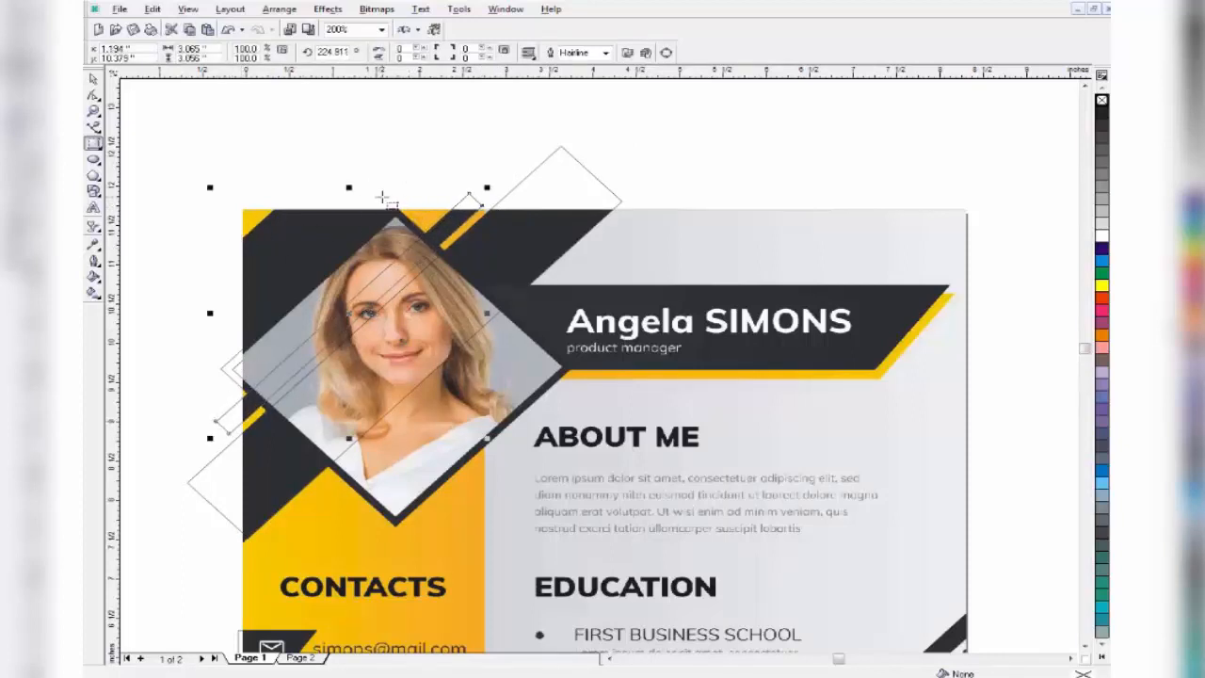
pyautogui.moveTo(407, 205); pyautogui.dragTo(220, 375)
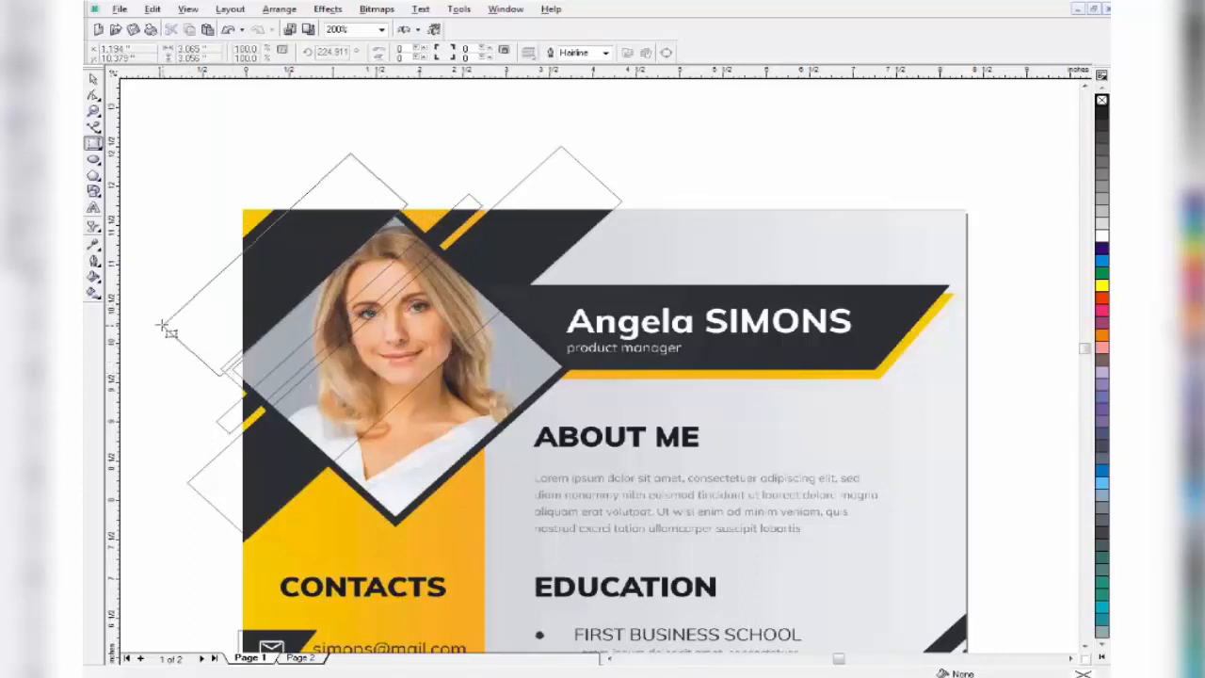
pyautogui.click(157, 316)
pyautogui.click(93, 79)
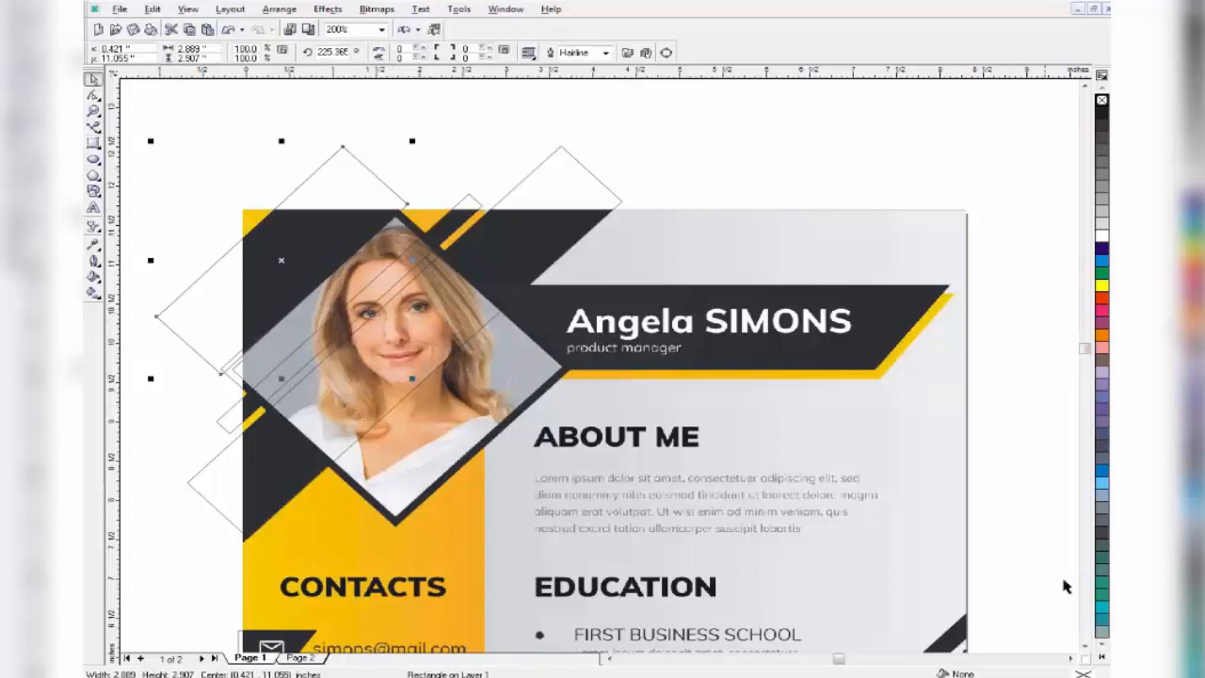
# Draw a rectangle about 3.37 × 12.19 in over the yellow sidebar, extending past the page's outer edges.
pyautogui.scroll(-4, 895, 554)
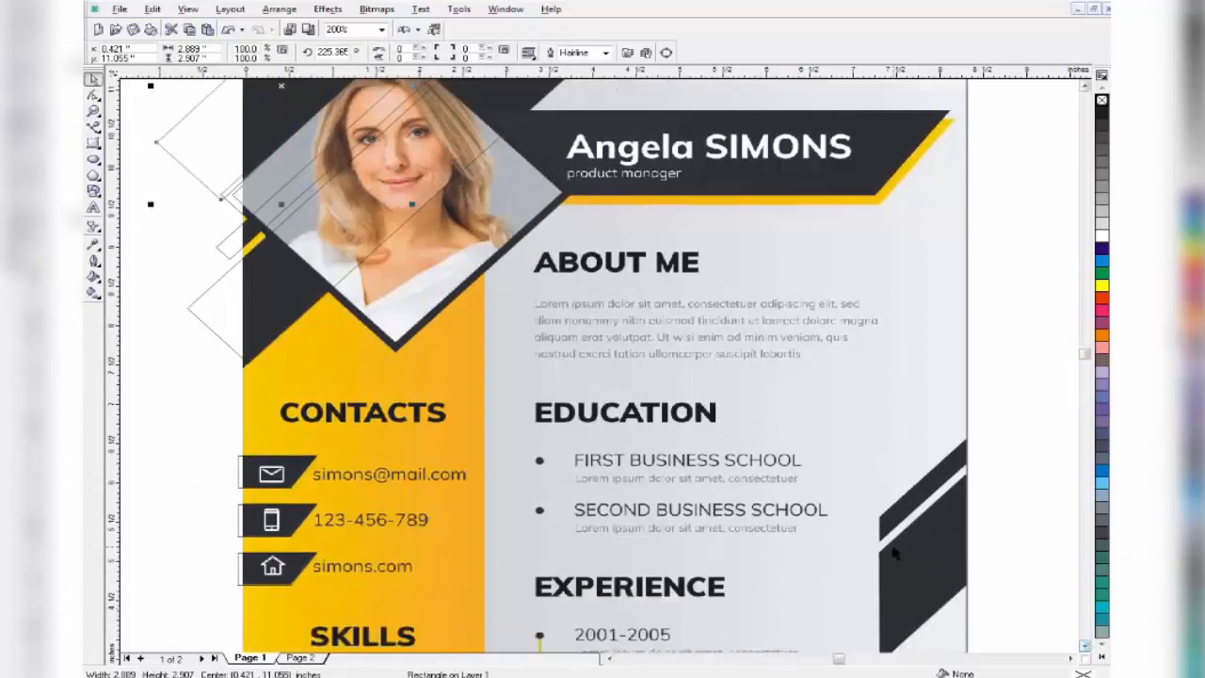
pyautogui.scroll(-1, 893, 548)
pyautogui.click(1085, 647)
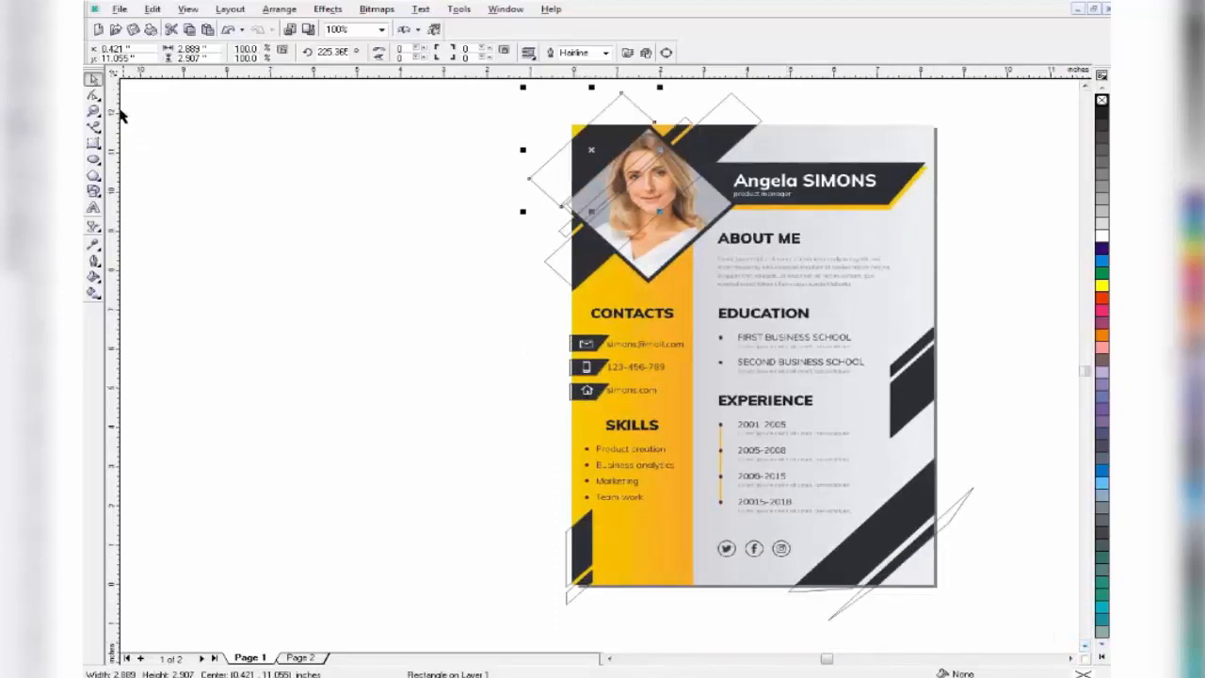
pyautogui.press('Escape')
pyautogui.click(93, 143)
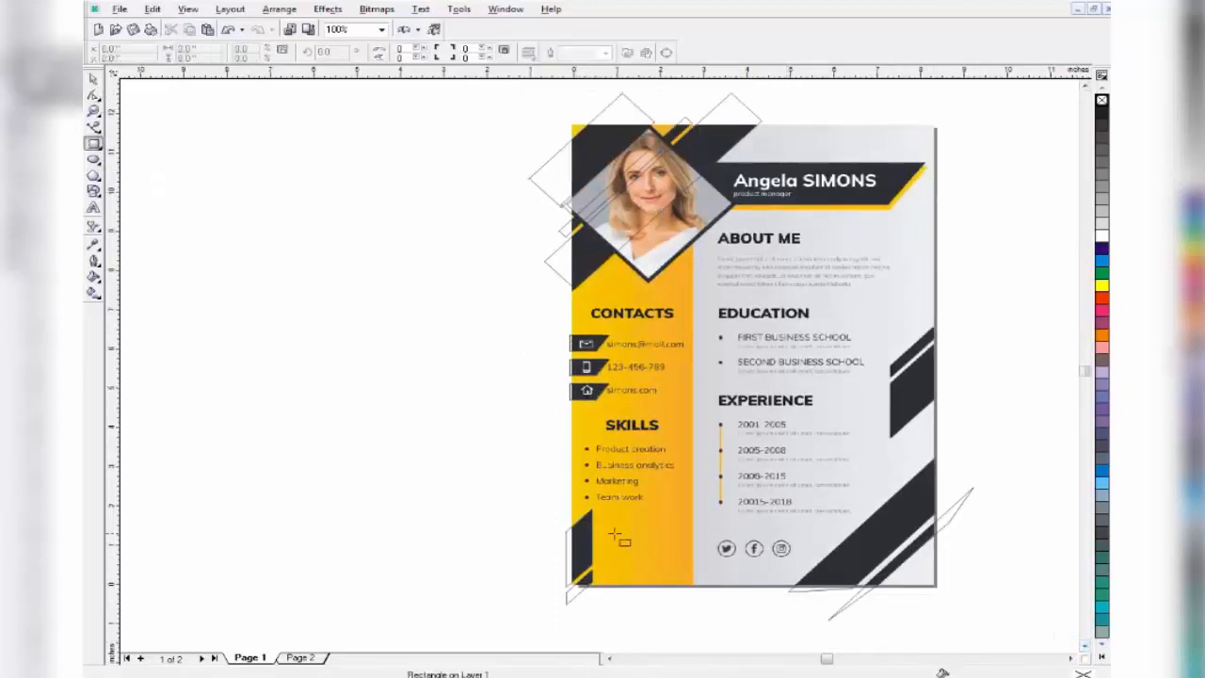
pyautogui.moveTo(693, 592); pyautogui.dragTo(546, 113)
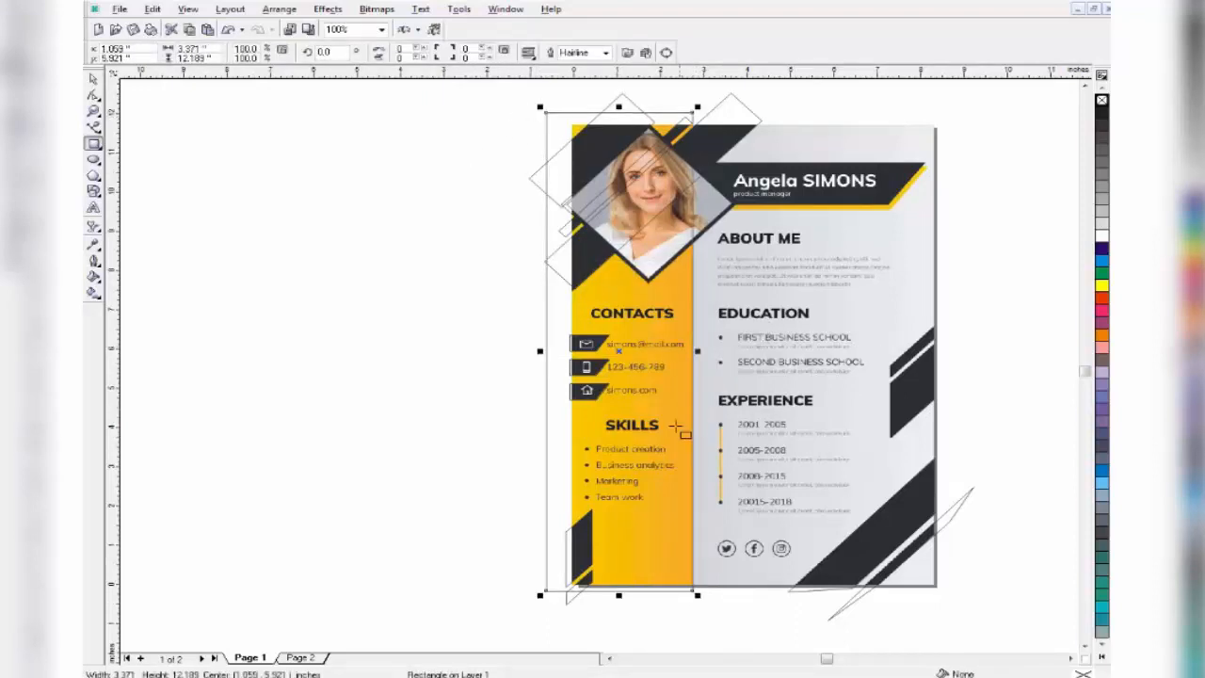
pyautogui.click(92, 81)
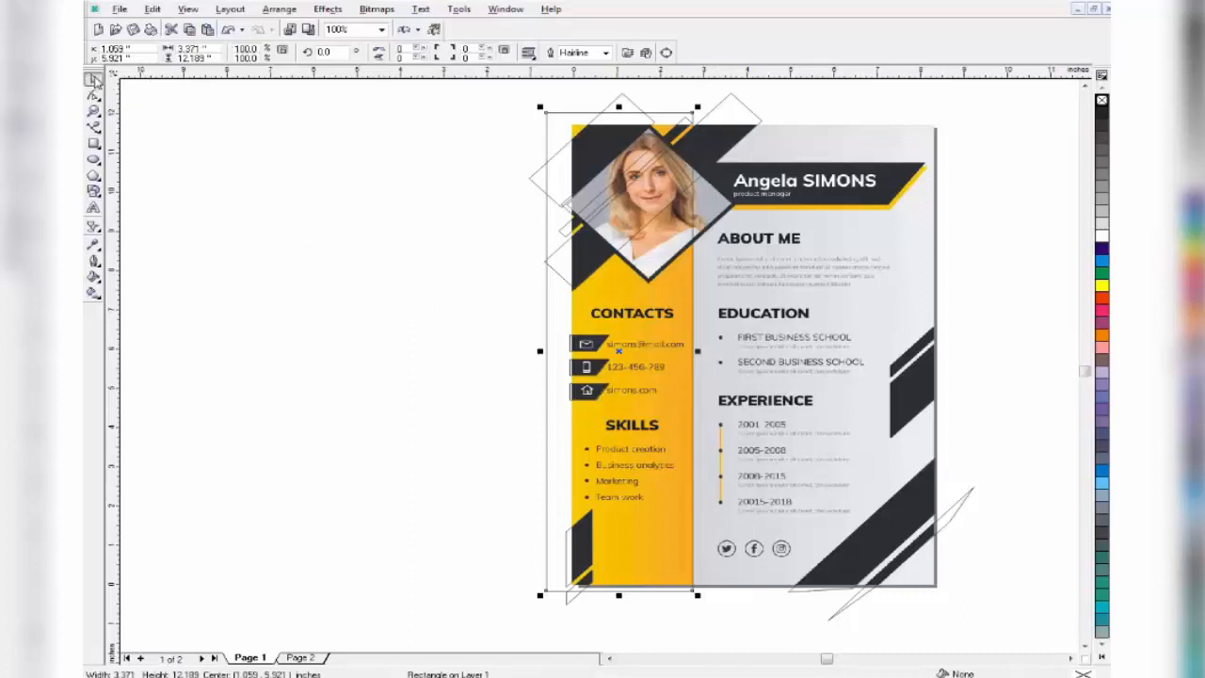
# Move the reference resume image off the page, placing it to the left beside the traced outlines.
pyautogui.click(739, 353)
pyautogui.moveTo(783, 321); pyautogui.dragTo(371, 326)
pyautogui.moveTo(454, 335); pyautogui.dragTo(449, 335)
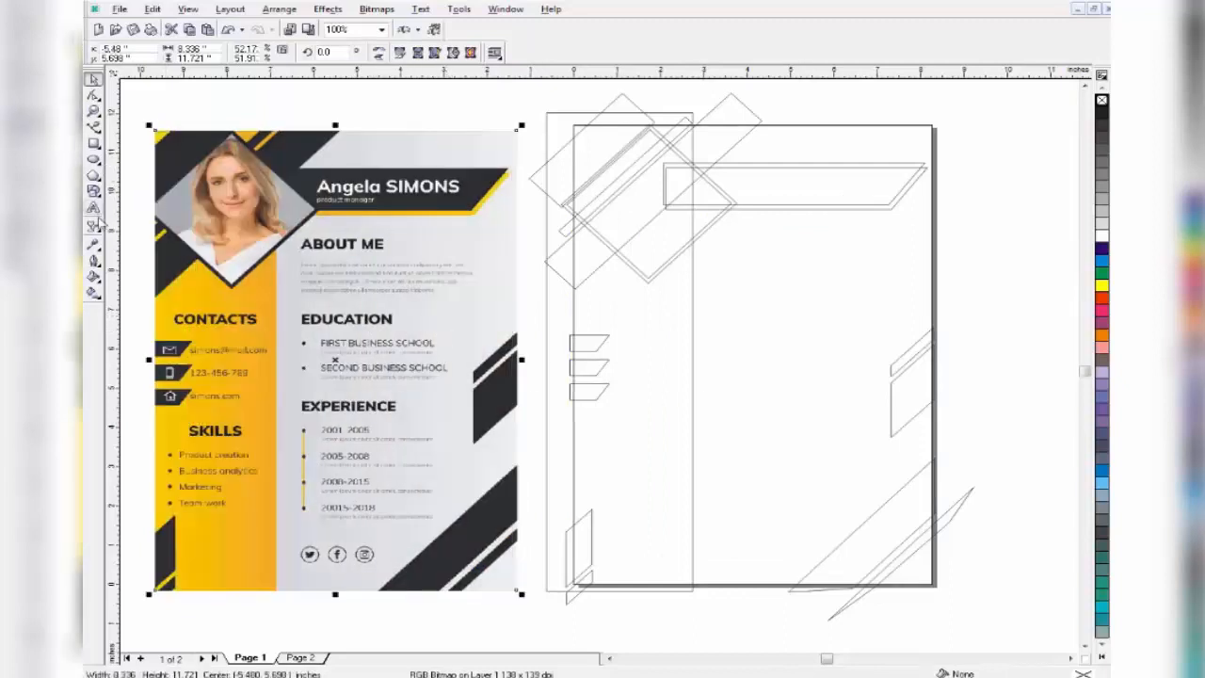
# With the Eyedropper, fill the page rectangle with the reference's light grey and the upper-left stripe with its dark charcoal.
pyautogui.click(93, 243)
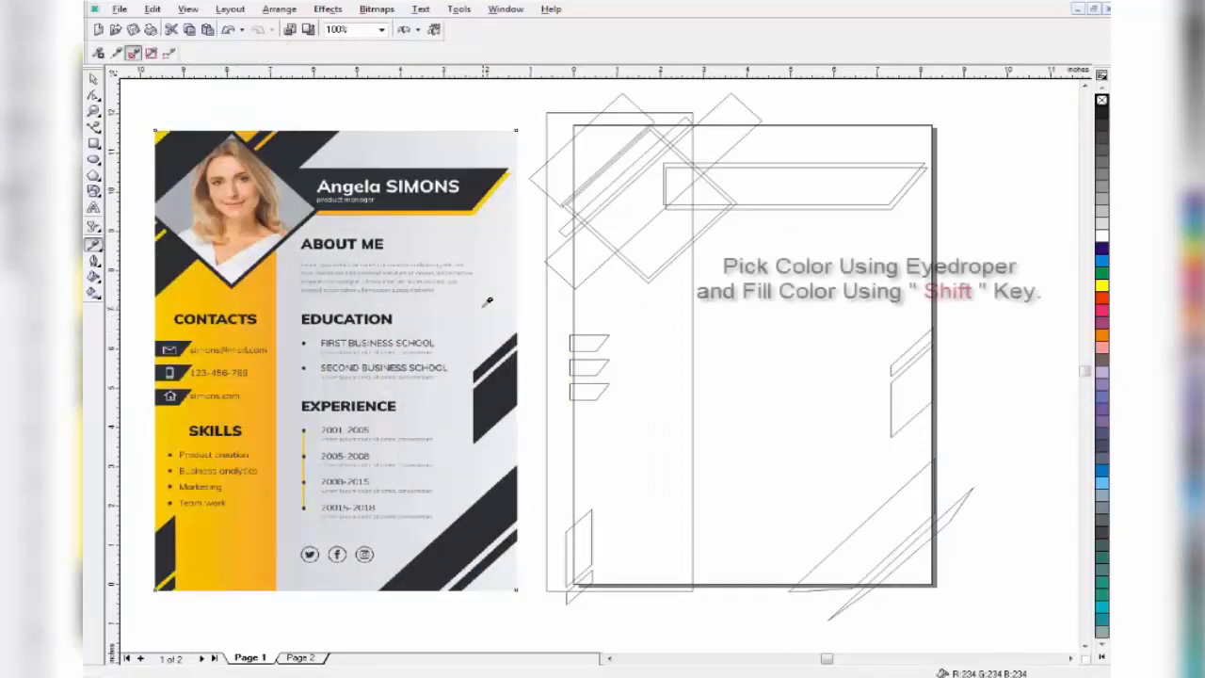
pyautogui.keyDown('shift'); pyautogui.click(765, 310); pyautogui.keyUp('shift')
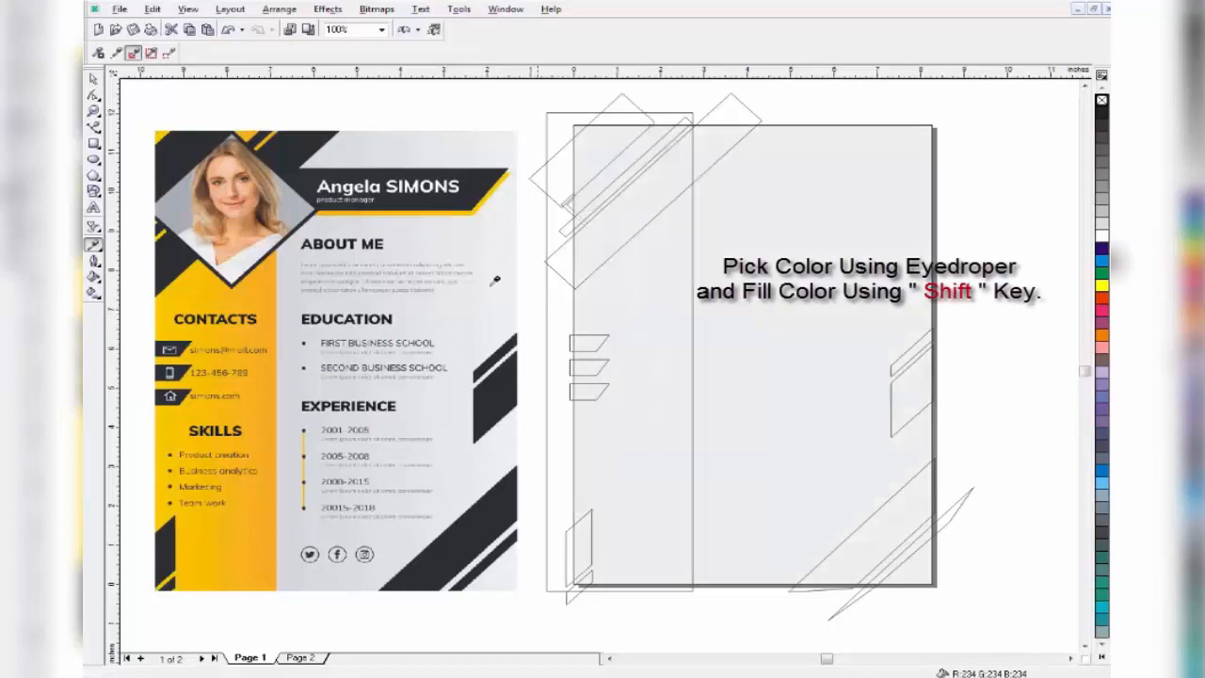
pyautogui.click(399, 197)
pyautogui.keyDown('shift'); pyautogui.click(560, 179); pyautogui.keyUp('shift')
pyautogui.hotkey('ctrl', 'z')
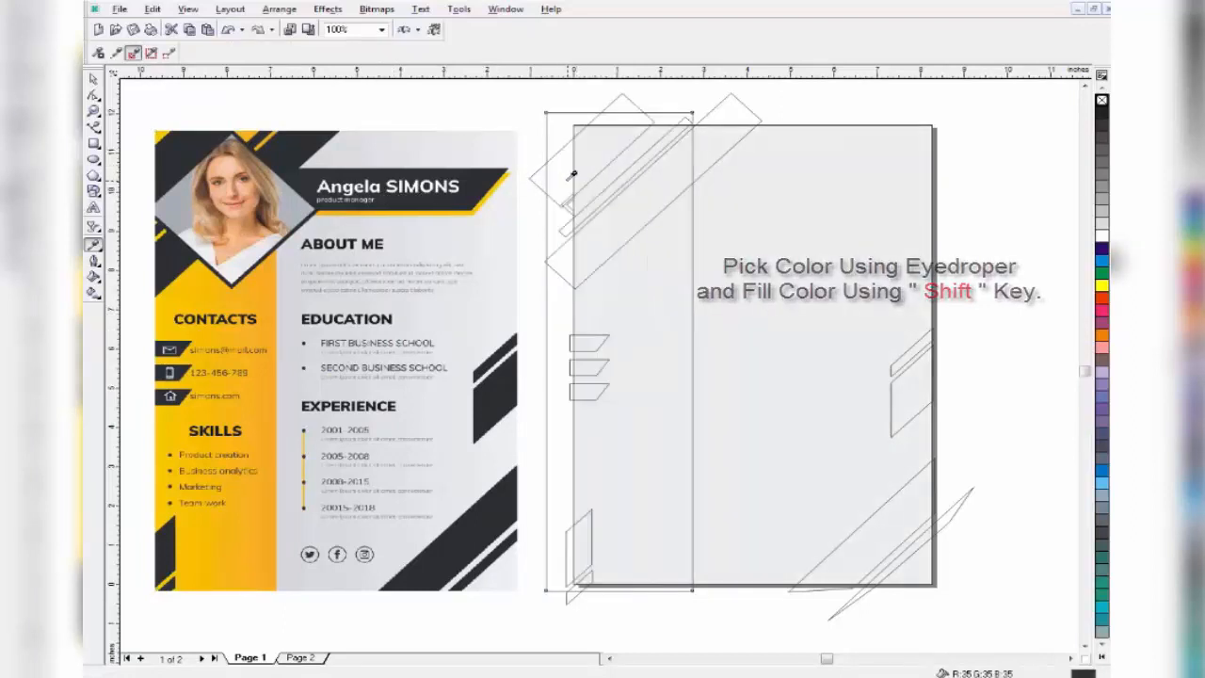
pyautogui.keyDown('shift'); pyautogui.click(618, 106); pyautogui.keyUp('shift')
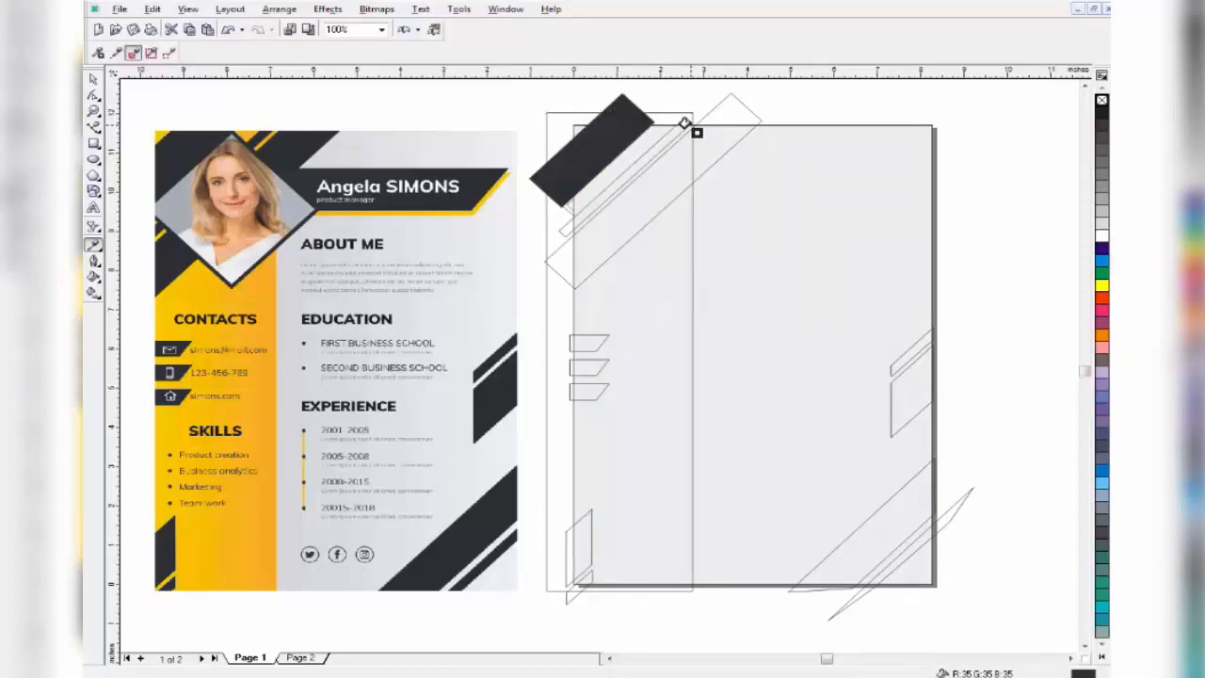
pyautogui.keyDown('shift'); pyautogui.click(680, 122); pyautogui.keyUp('shift')
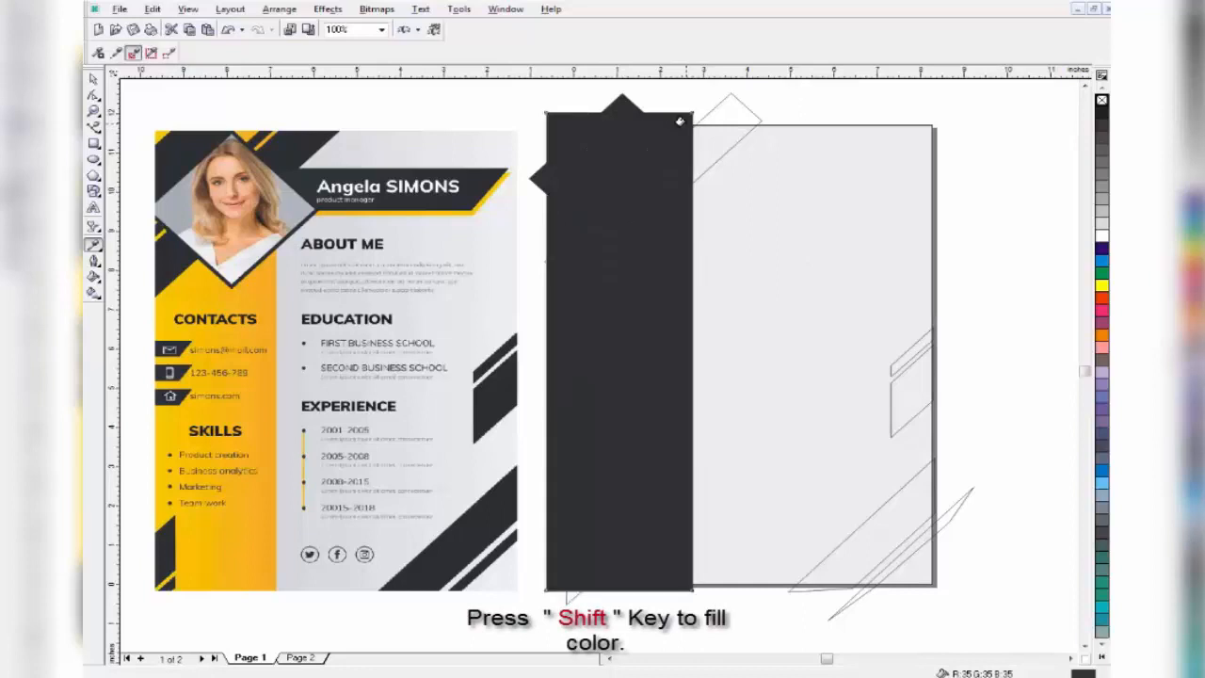
pyautogui.hotkey('ctrl', 'z')
pyautogui.scroll(2, 694, 120)
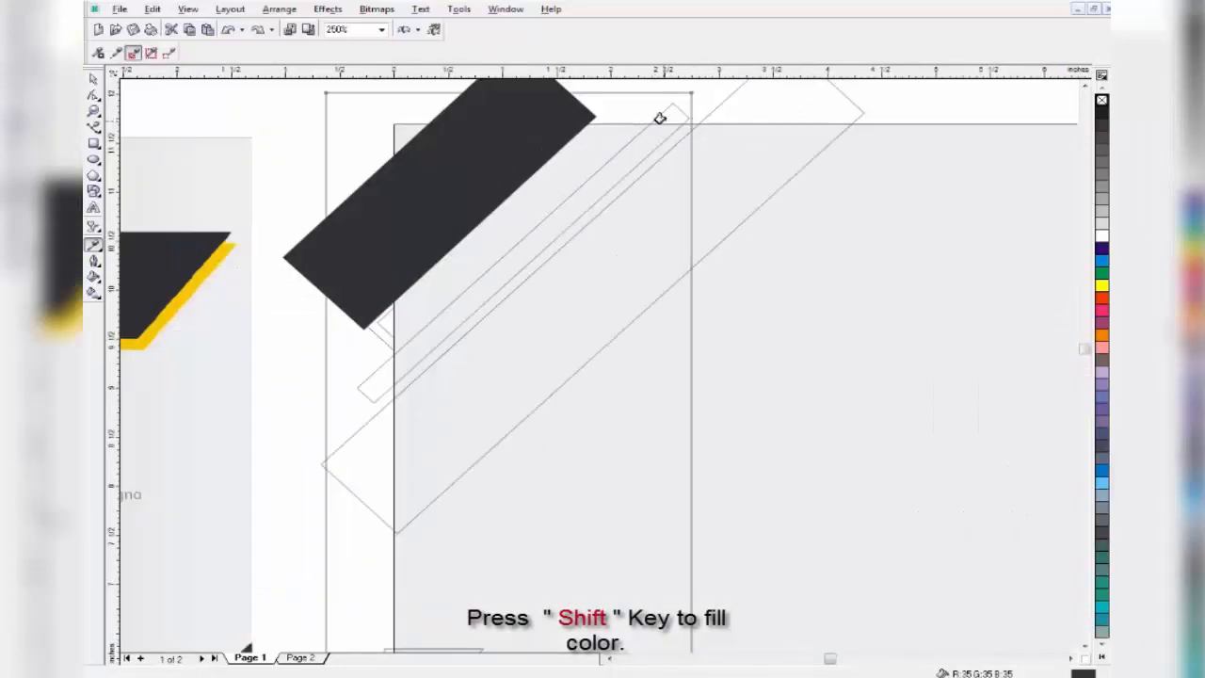
pyautogui.keyDown('shift'); pyautogui.click(682, 115); pyautogui.keyUp('shift')
pyautogui.hotkey('ctrl', 'z')
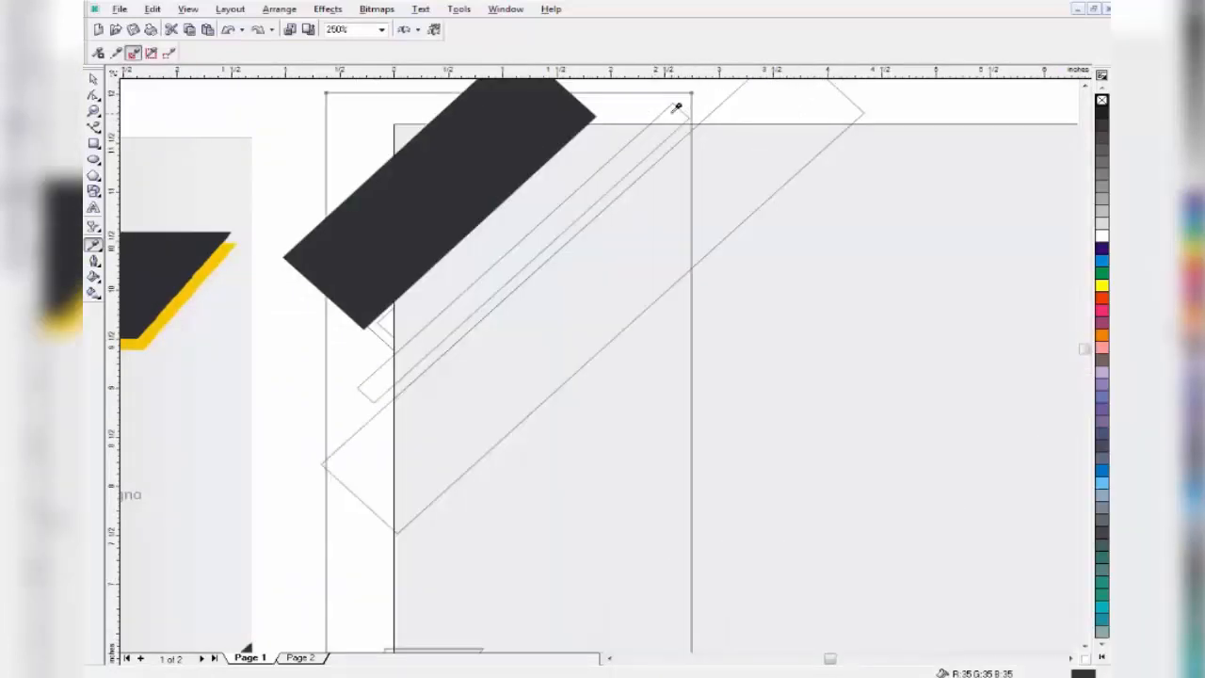
# Fill the long diagonal stripe and the two slanted shapes at the page's right edge with the sampled dark charcoal.
pyautogui.keyDown('shift'); pyautogui.click(753, 96); pyautogui.keyUp('shift')
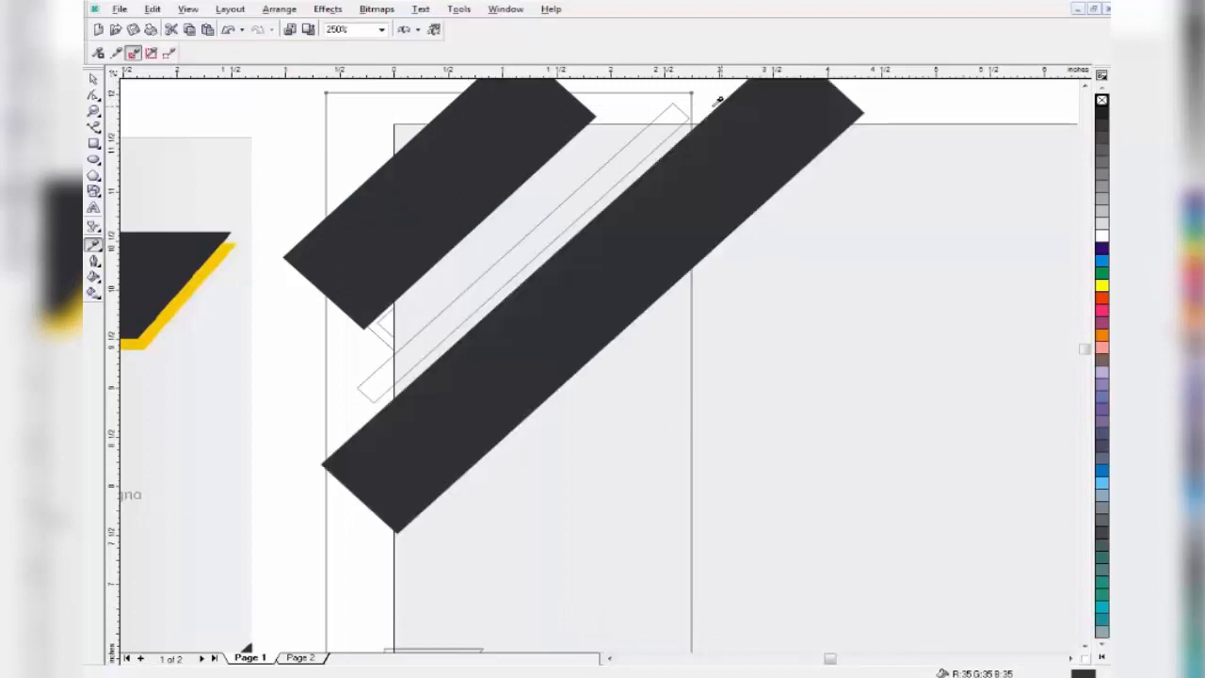
pyautogui.scroll(-2, 461, 391)
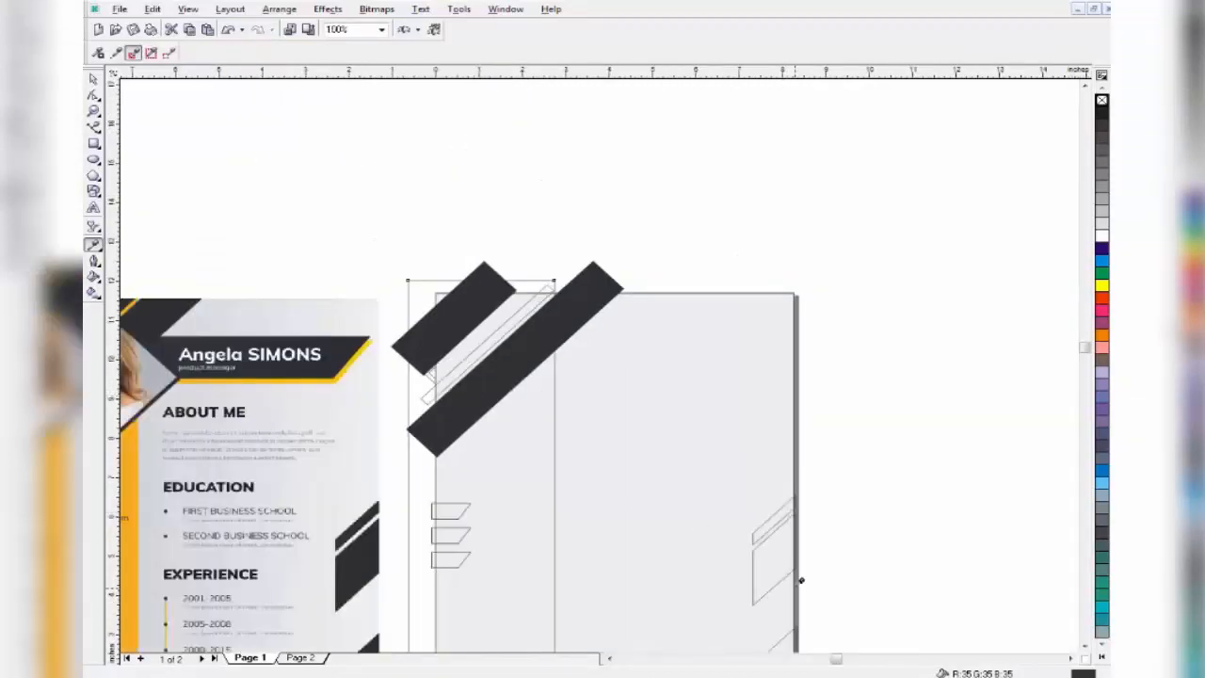
pyautogui.scroll(2, 799, 578)
pyautogui.keyDown('shift'); pyautogui.click(771, 539); pyautogui.keyUp('shift')
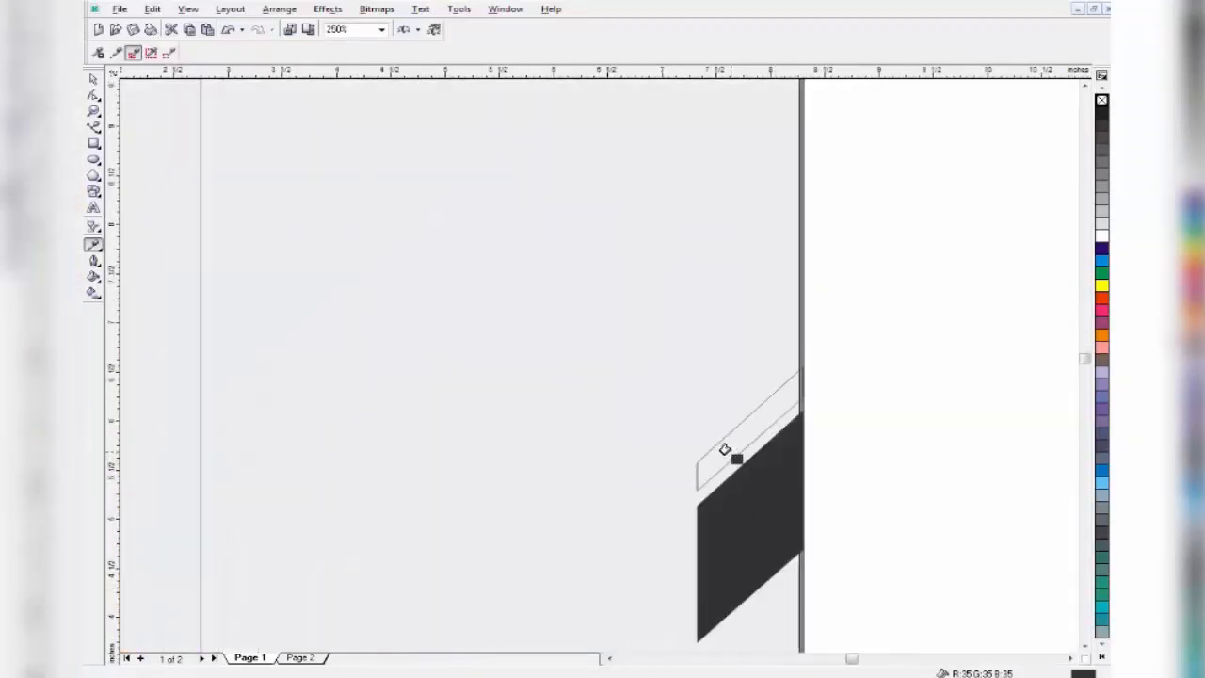
pyautogui.keyDown('shift'); pyautogui.click(726, 452); pyautogui.keyUp('shift')
# Fill the wide and the narrow diagonal stripes at the page's lower-right corner with the sampled dark charcoal.
pyautogui.scroll(-5, 762, 525)
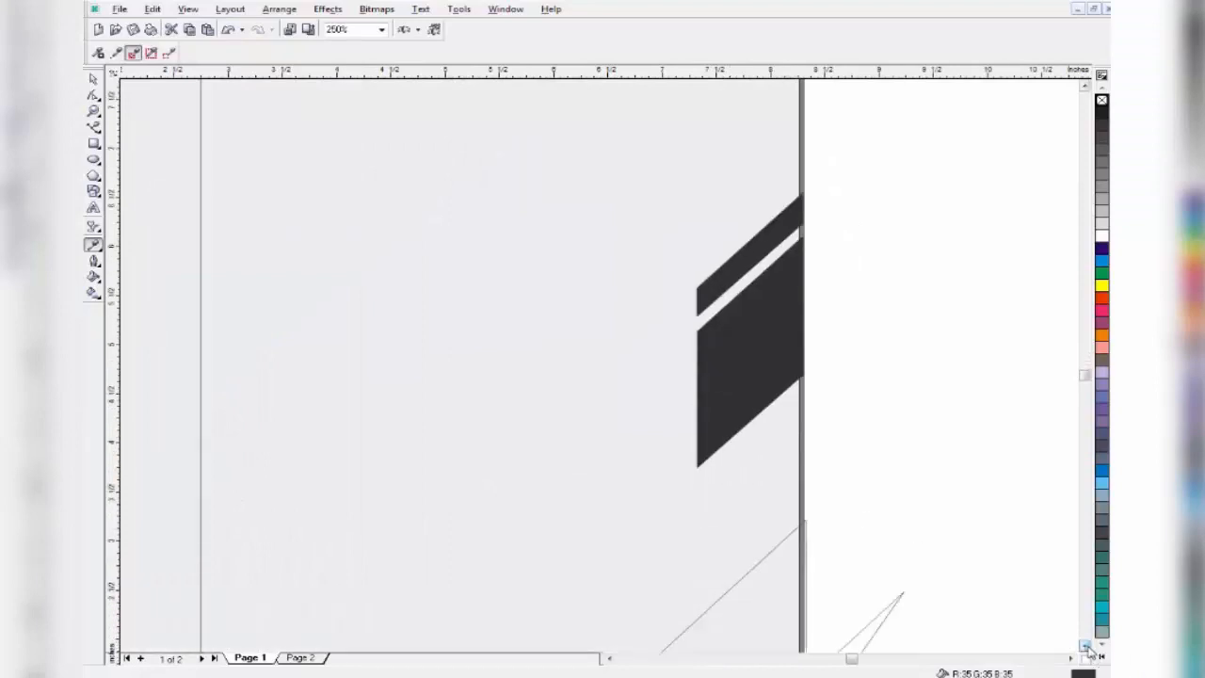
pyautogui.click(653, 450)
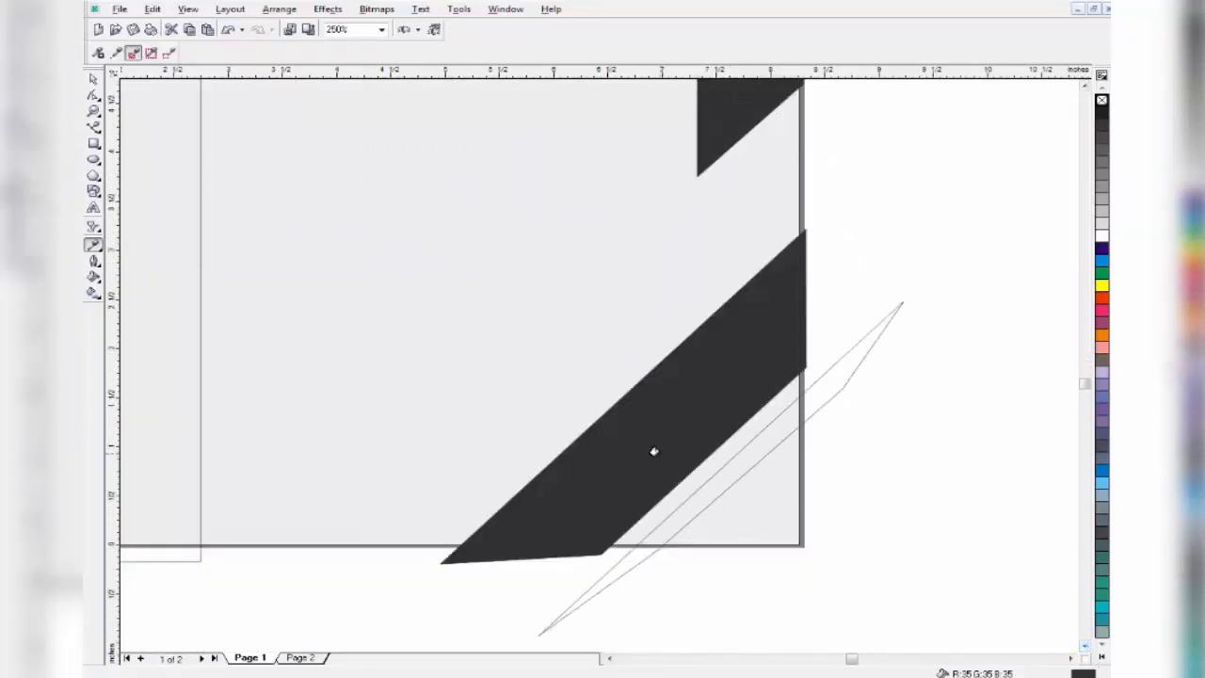
pyautogui.click(664, 527)
pyautogui.scroll(-2, 635, 563)
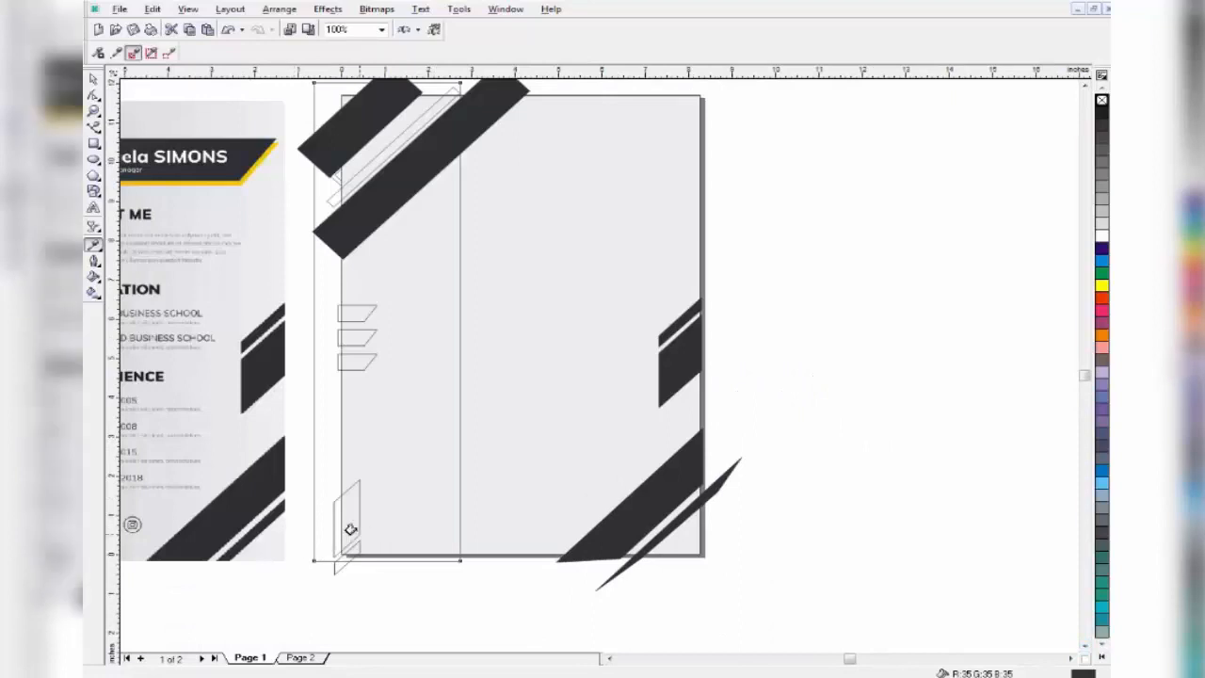
# Fill the small slanted shape at the page's lower-left corner with the sampled charcoal, undoing the accidental fill of the tall rectangle.
pyautogui.click(348, 522)
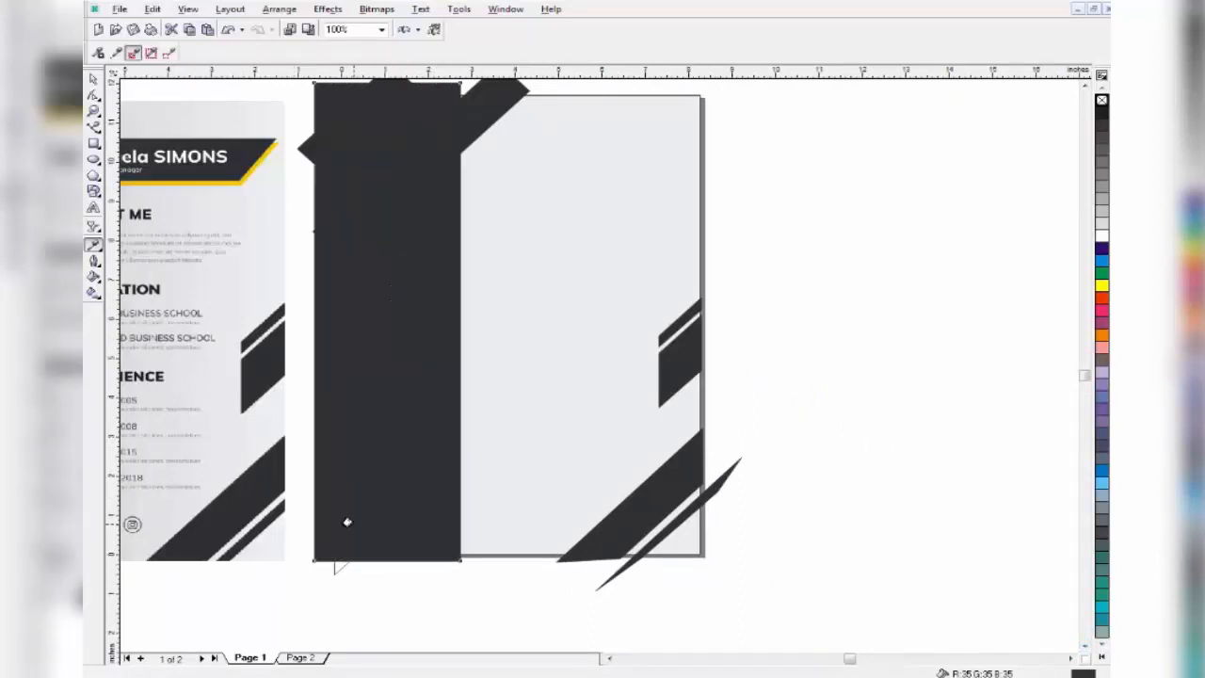
pyautogui.hotkey('ctrl', 'z')
pyautogui.scroll(2, 336, 581)
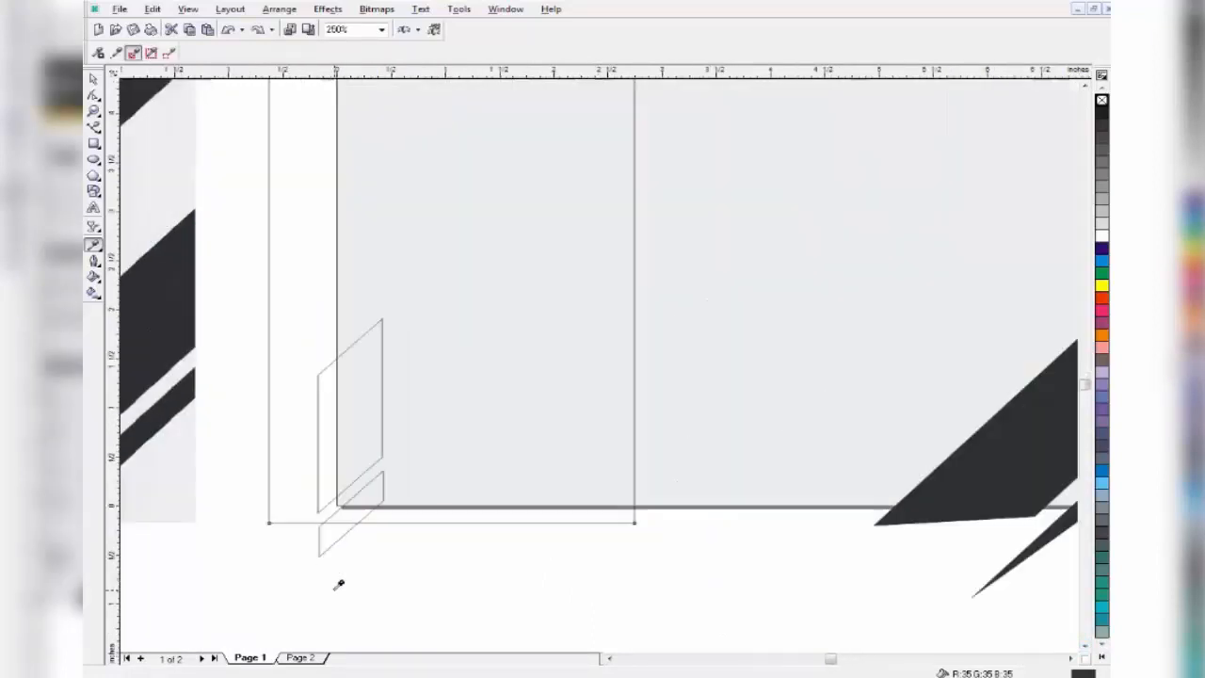
pyautogui.click(323, 540)
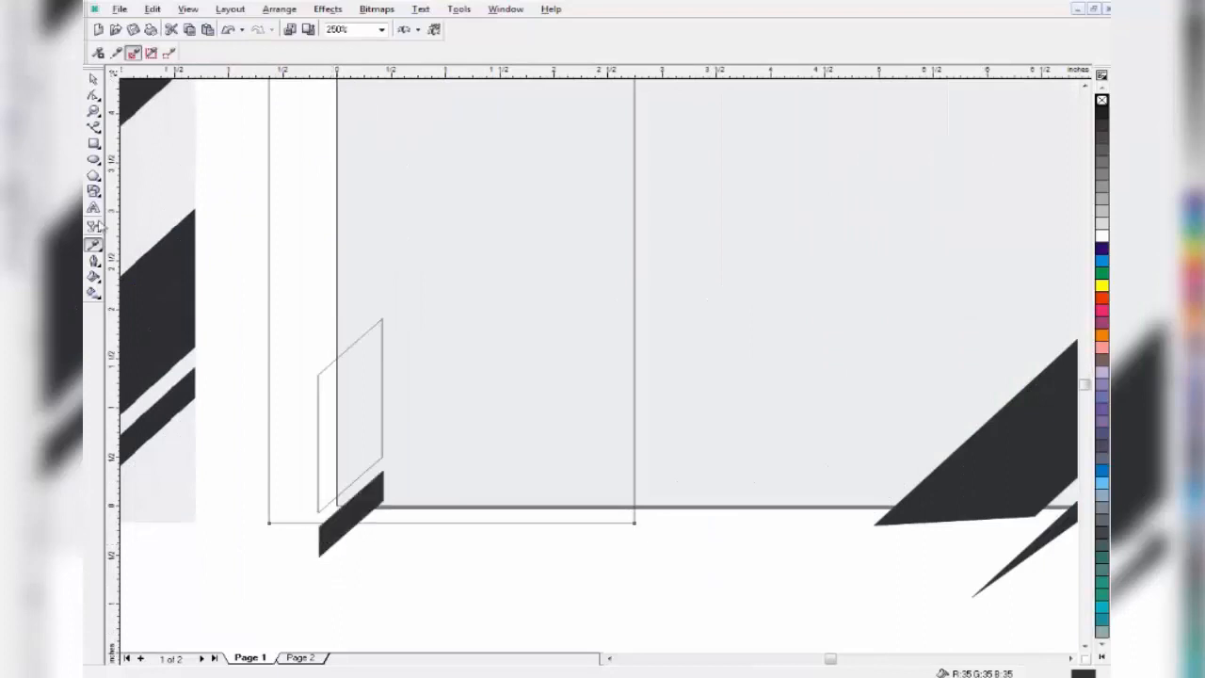
# Send the tall unfilled rectangle behind the light grey page rectangle.
pyautogui.click(93, 79)
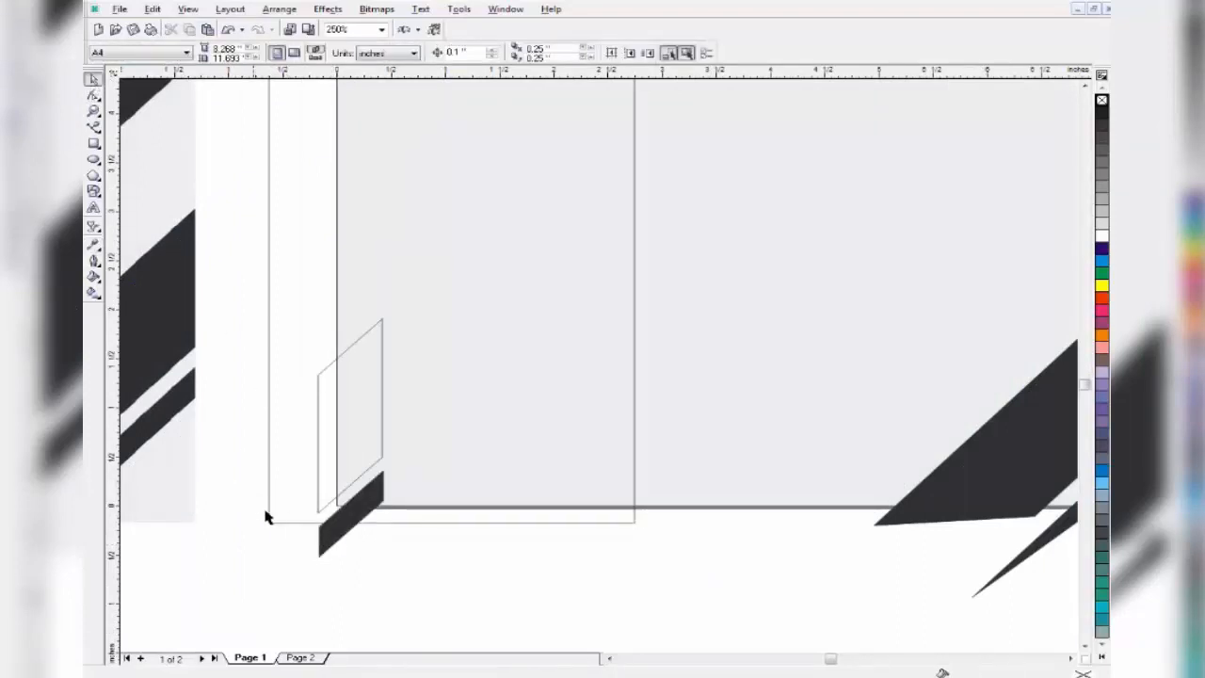
pyautogui.click(275, 523)
pyautogui.rightClick(277, 525)
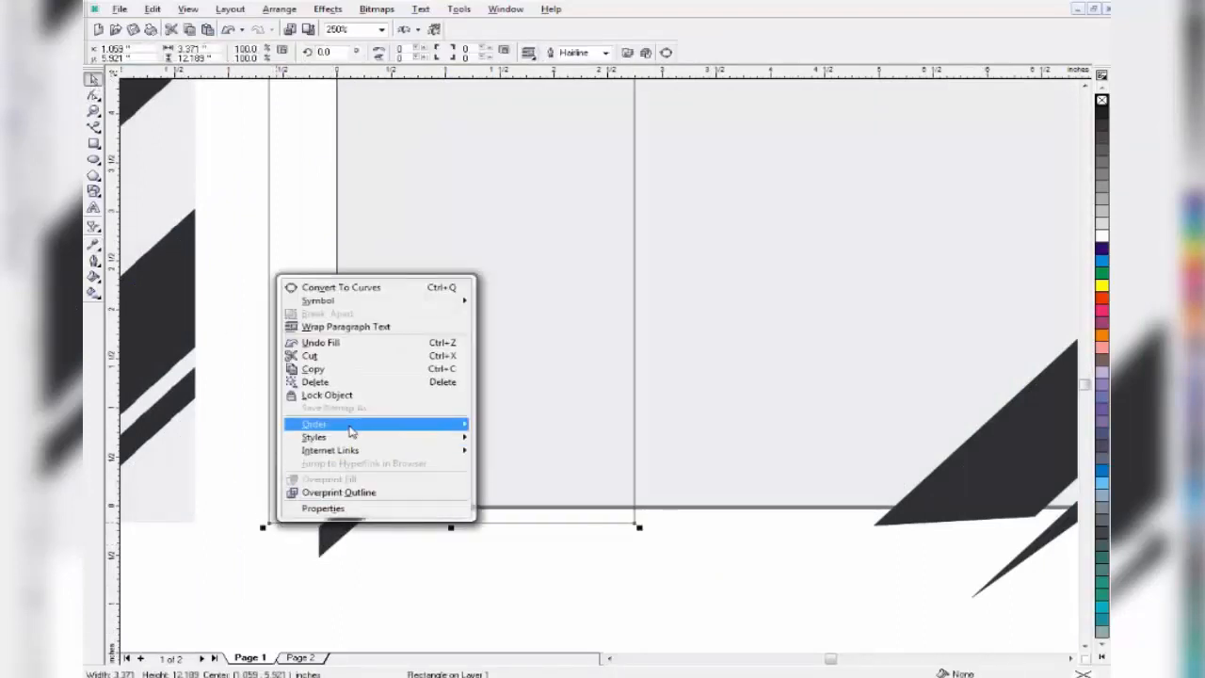
pyautogui.moveTo(350, 430)
pyautogui.click(513, 346)
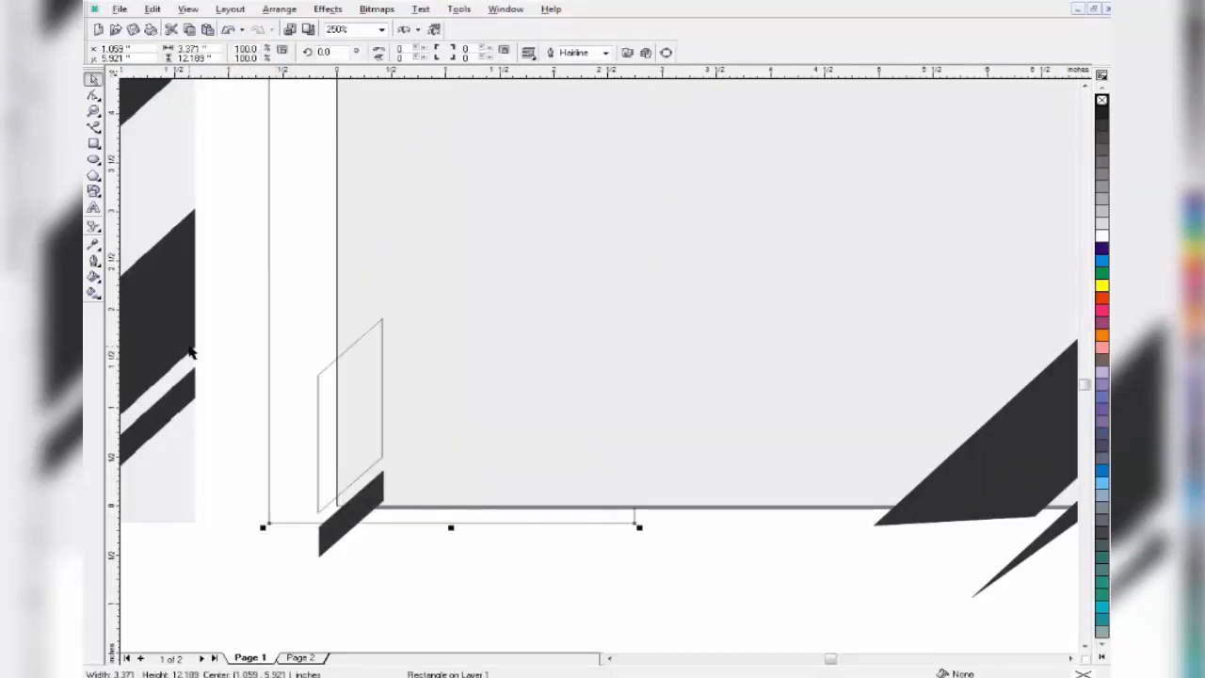
# Fill the larger slanted shape at the page's lower-left corner and the three tabs on the left edge with the sampled charcoal.
pyautogui.click(93, 244)
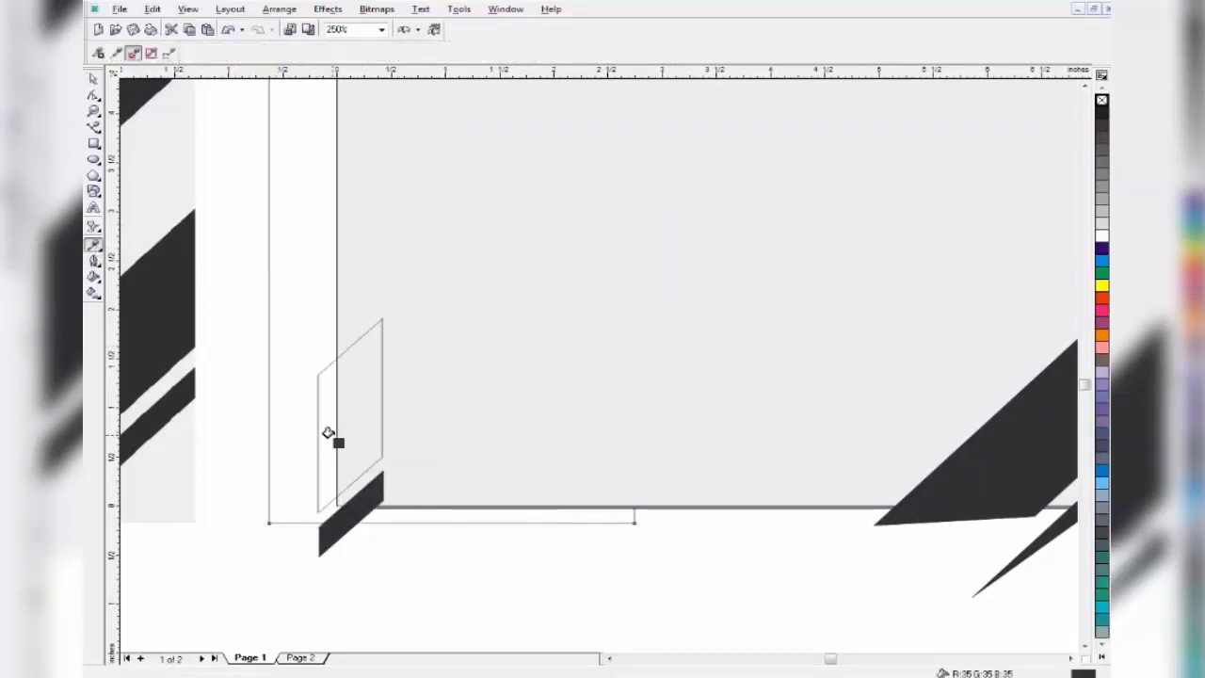
pyautogui.click(328, 432)
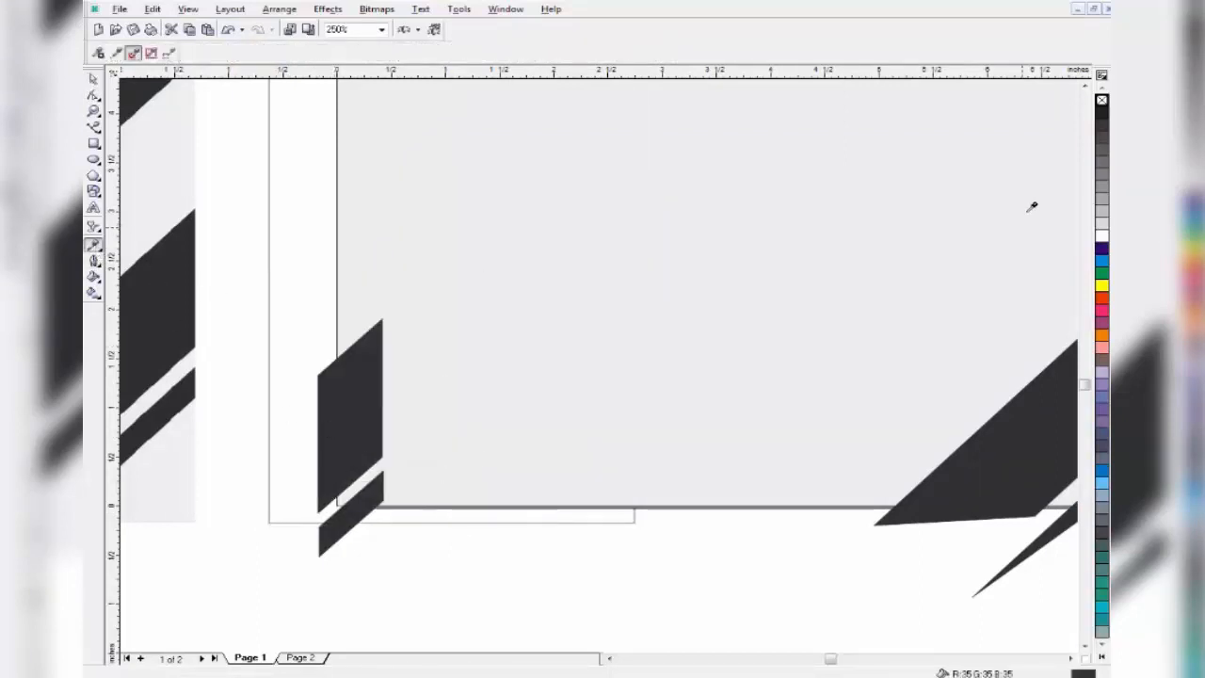
pyautogui.click(1085, 85)
pyautogui.click(1085, 85)
pyautogui.click(1085, 85)
pyautogui.click(1085, 86)
pyautogui.click(1084, 86)
pyautogui.click(1085, 86)
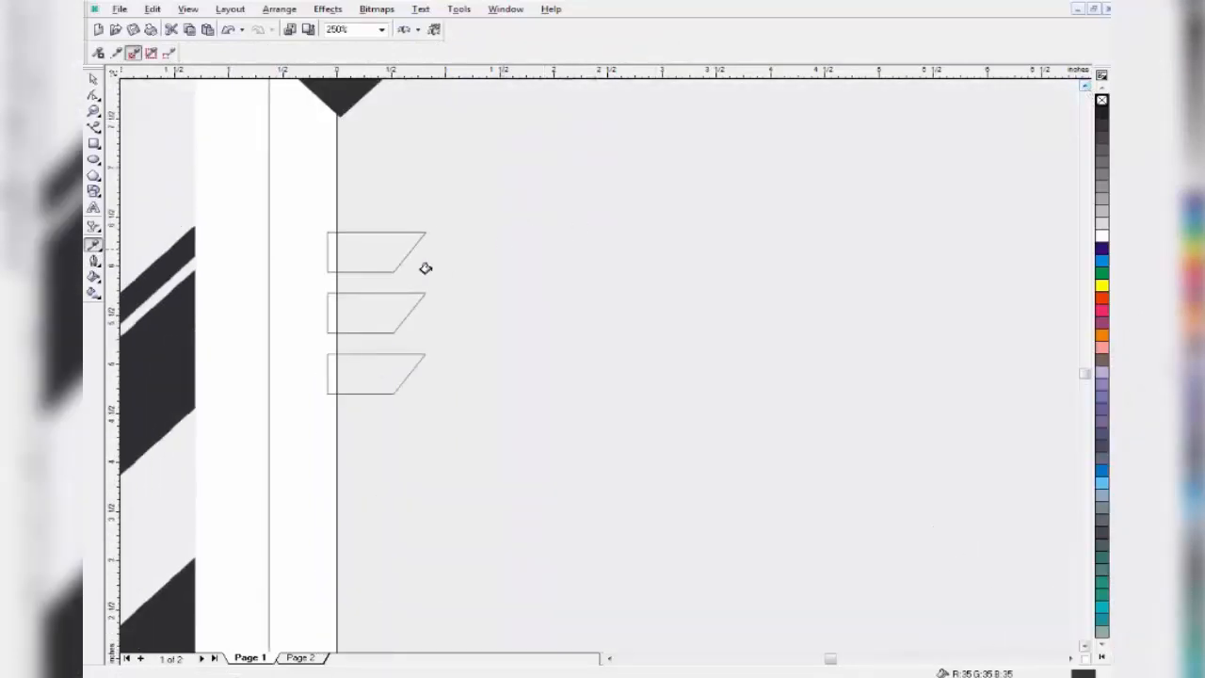
pyautogui.click(375, 272)
pyautogui.click(377, 324)
pyautogui.click(381, 380)
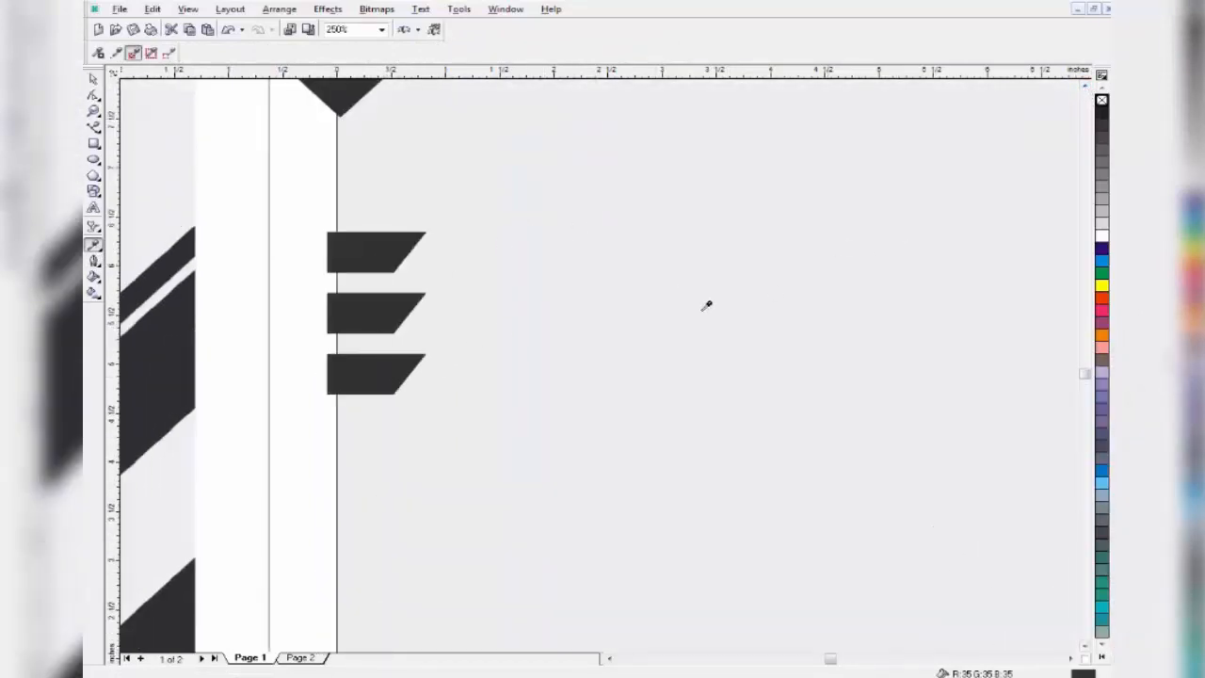
# Fill the thin diagonal stripe and the diamond in the page's upper-left area with the sampled charcoal.
pyautogui.scroll(-2, 1058, 183)
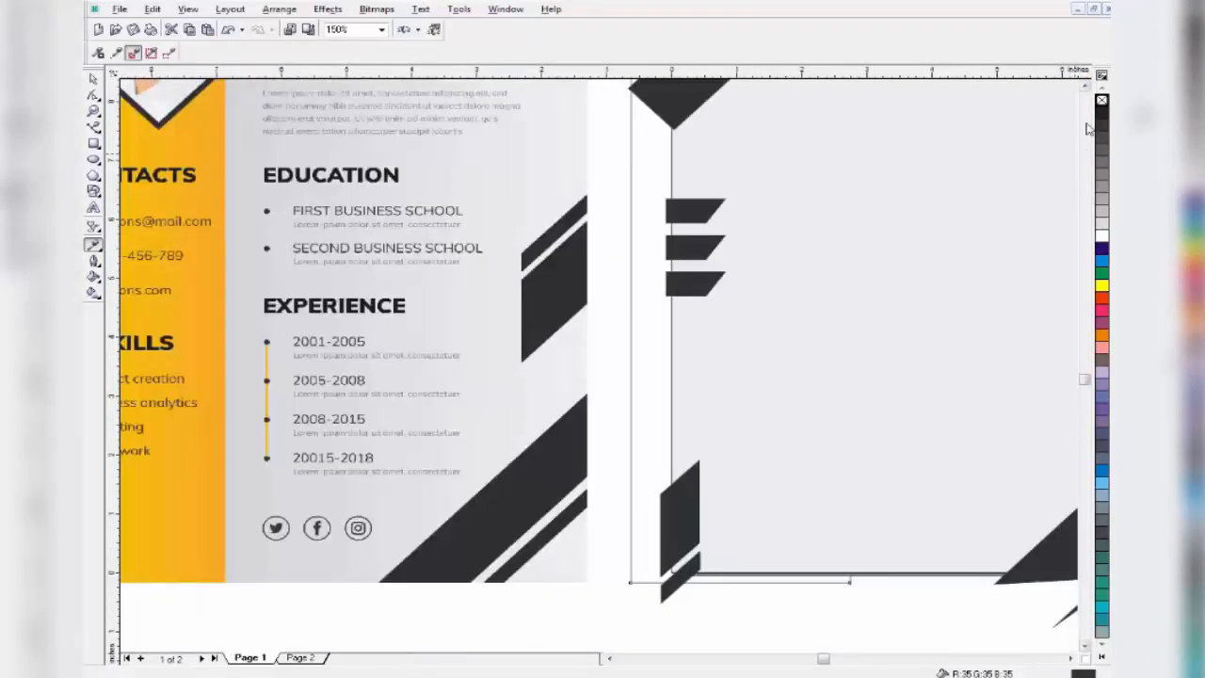
pyautogui.scroll(4, 865, 275)
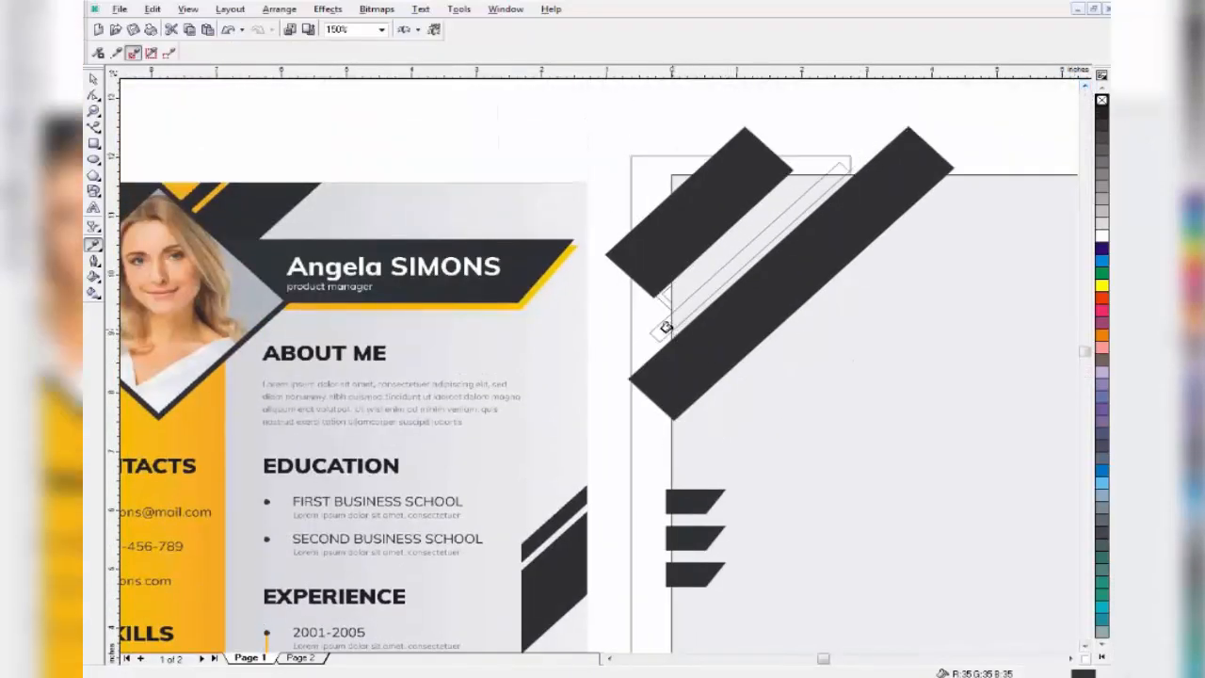
pyautogui.click(663, 326)
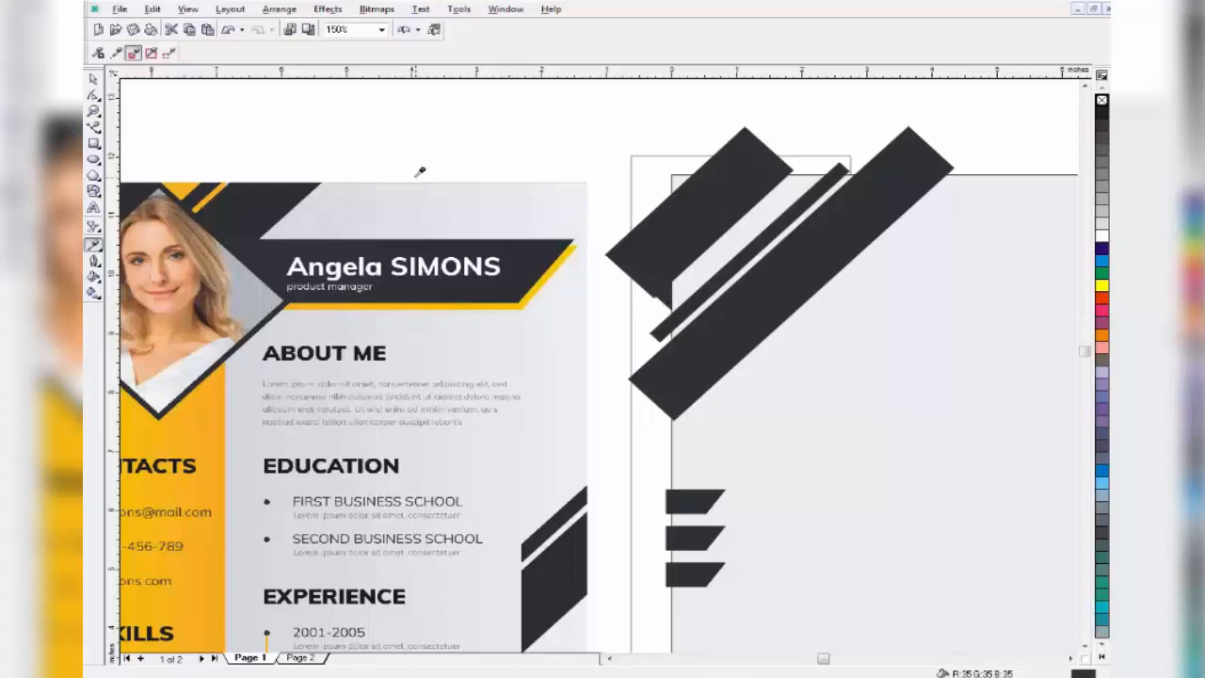
# Intersect the long wide diagonal stripe at the page's upper left with the page rectangle and delete the original stripe.
pyautogui.scroll(-3, 420, 171)
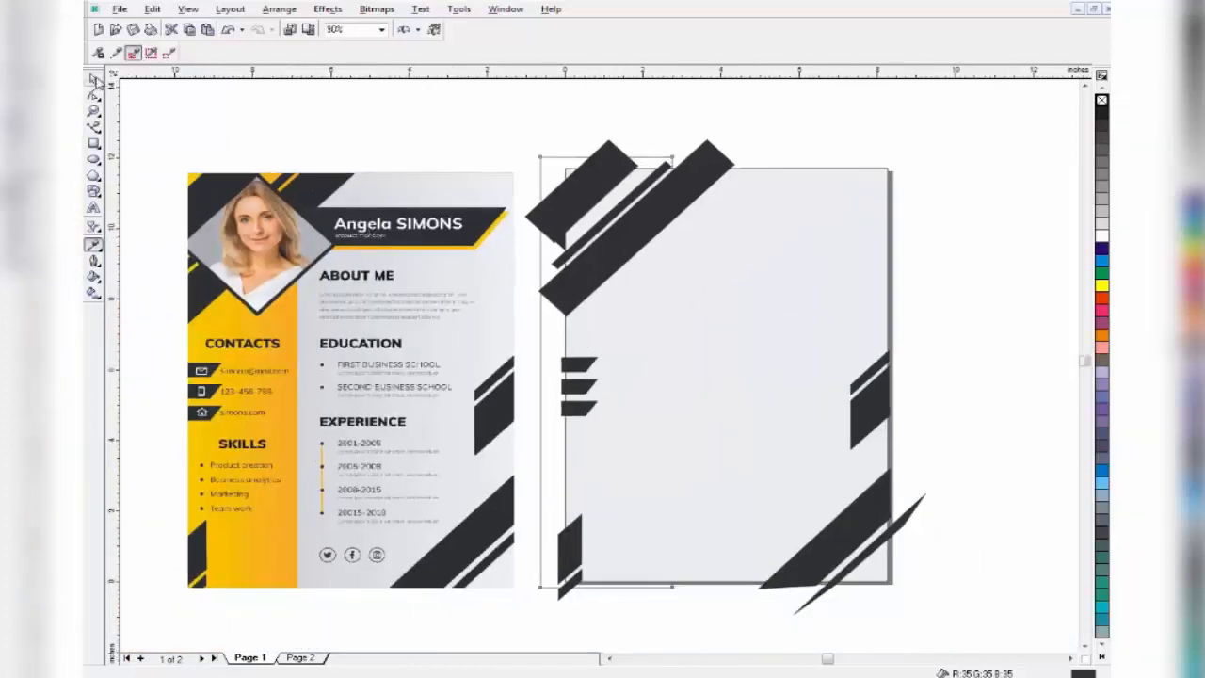
pyautogui.click(94, 80)
pyautogui.scroll(1, 753, 198)
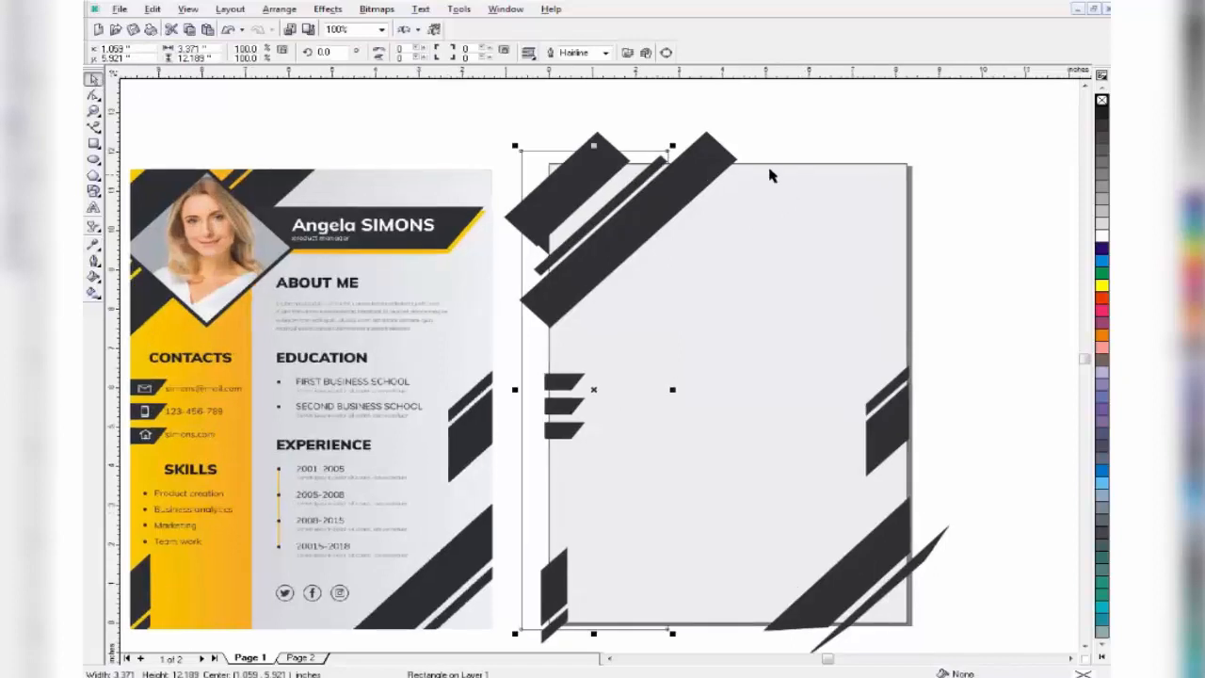
pyautogui.click(712, 153)
pyautogui.keyDown('shift'); pyautogui.click(809, 187); pyautogui.keyUp('shift')
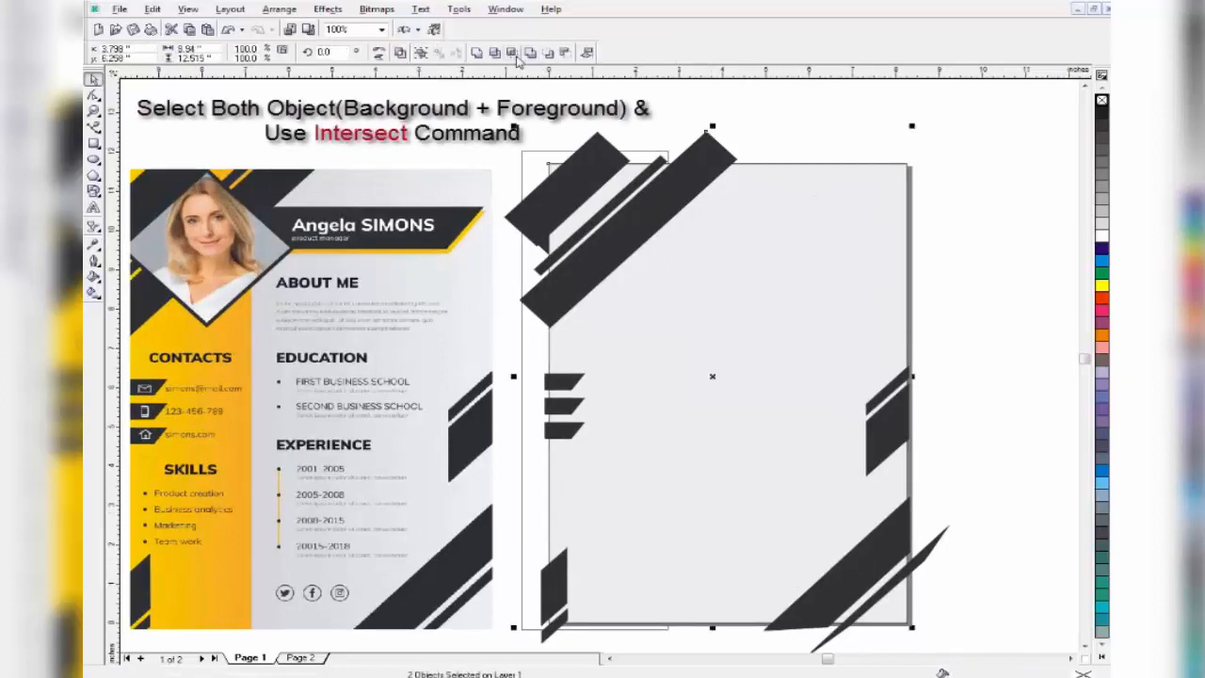
pyautogui.click(516, 52)
pyautogui.click(805, 102)
pyautogui.click(720, 146)
pyautogui.press('Delete')
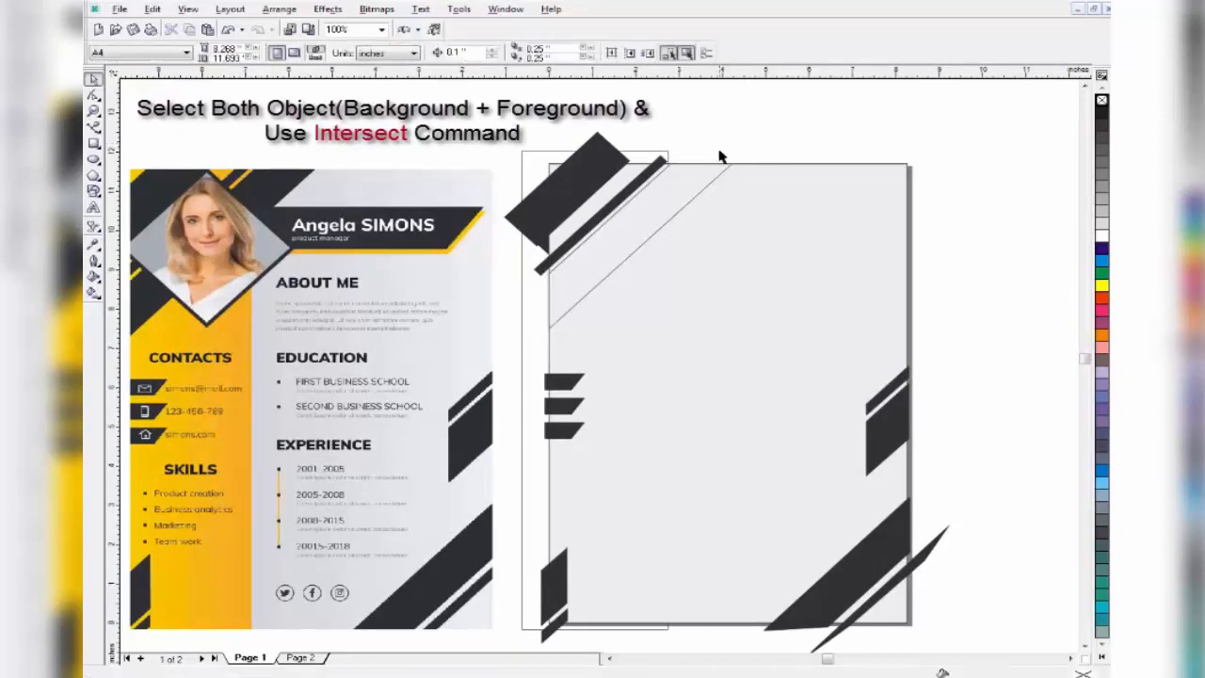
# Intersect the thin diagonal stripe at the page's upper left with the page rectangle and delete the original stripe.
pyautogui.click(665, 165)
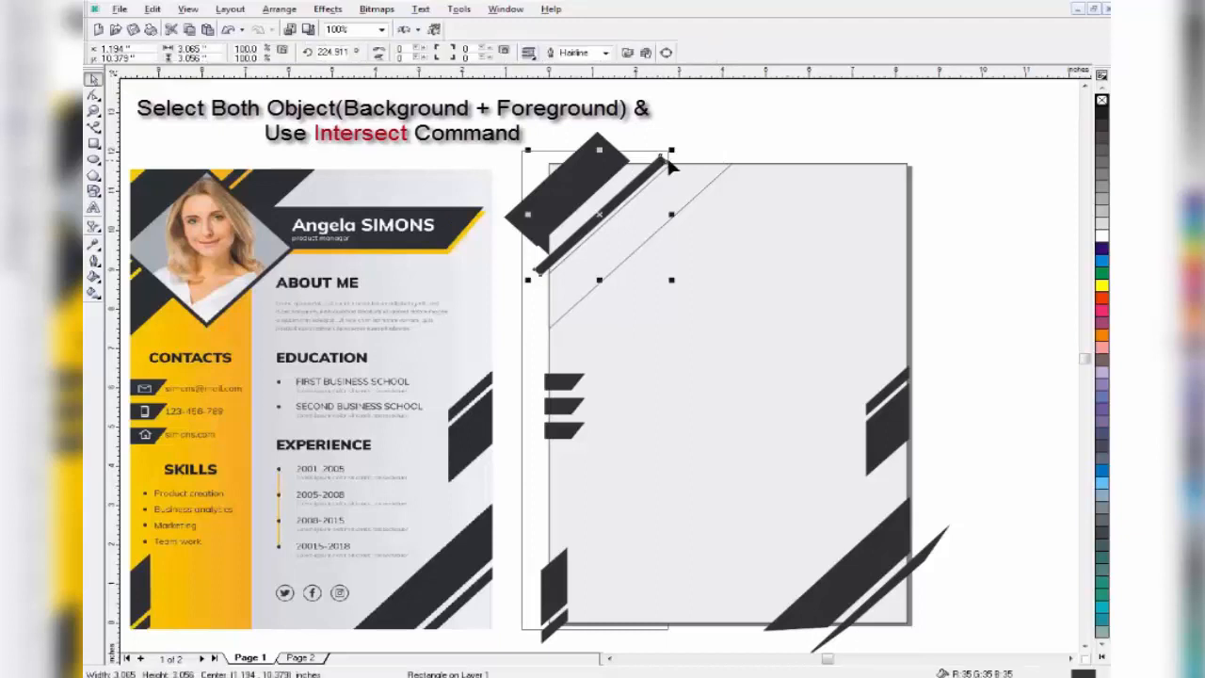
pyautogui.keyDown('shift'); pyautogui.click(763, 184); pyautogui.keyUp('shift')
pyautogui.click(516, 53)
pyautogui.click(781, 146)
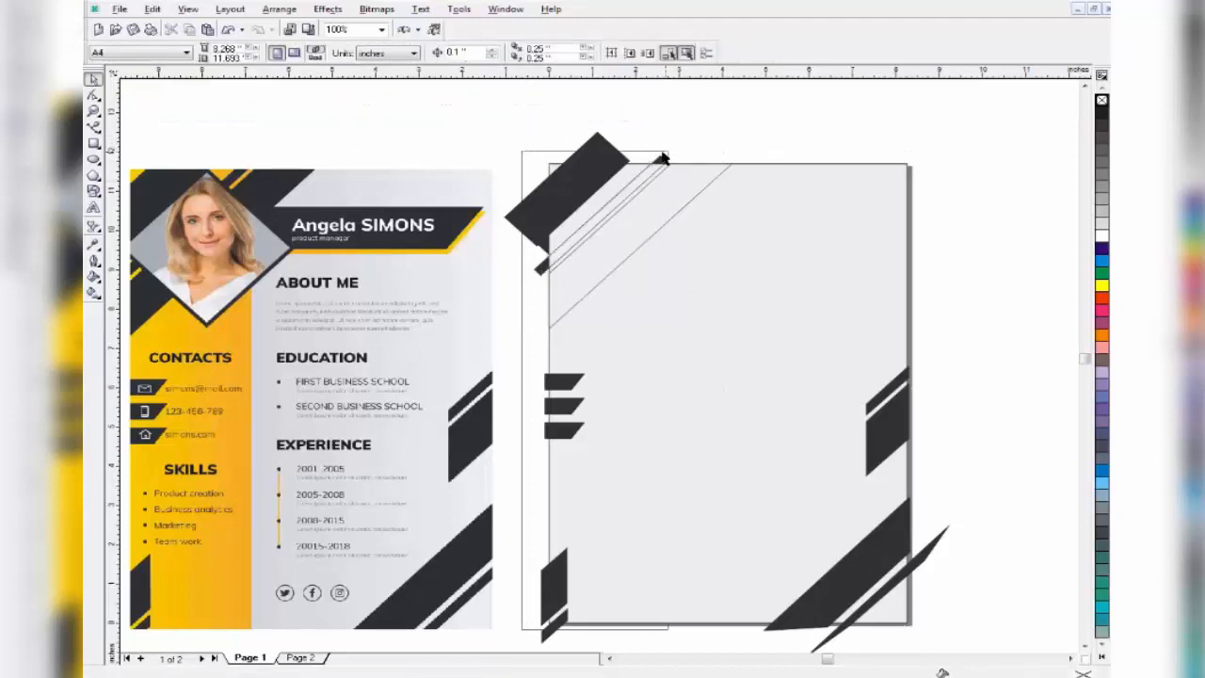
pyautogui.click(662, 164)
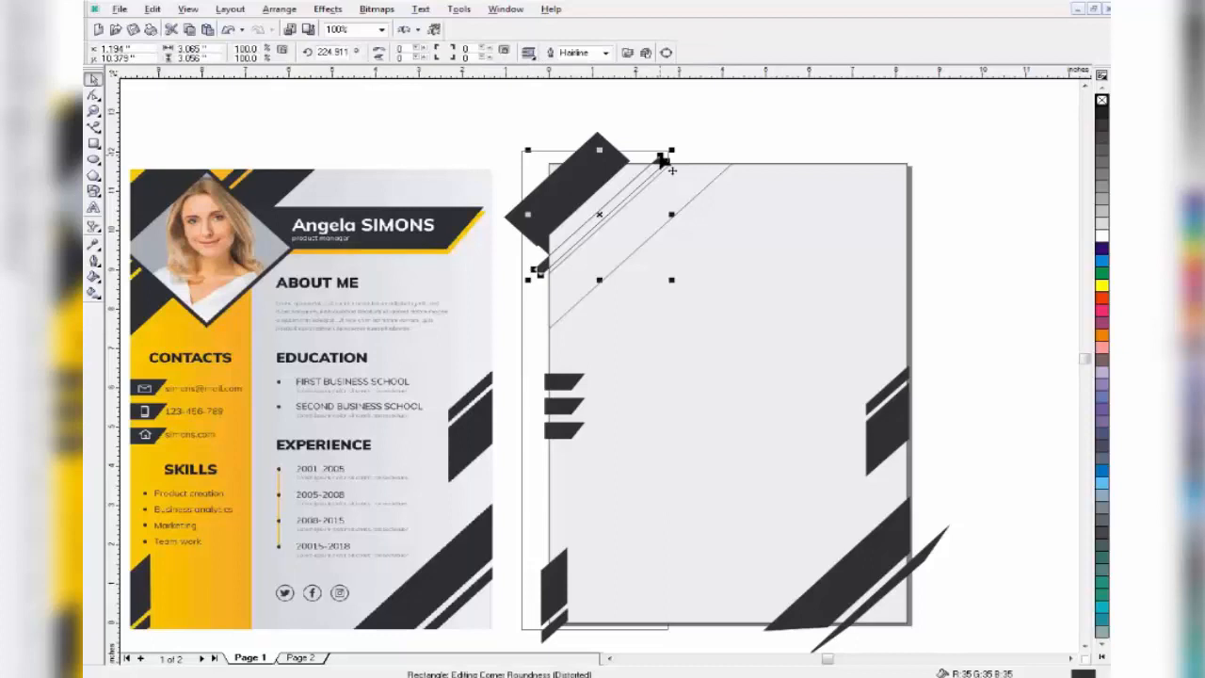
pyautogui.press('Delete')
# Intersect the short wide stripe at the page's upper-left corner with the page rectangle and delete the original.
pyautogui.click(598, 147)
pyautogui.keyDown('shift'); pyautogui.click(763, 174); pyautogui.keyUp('shift')
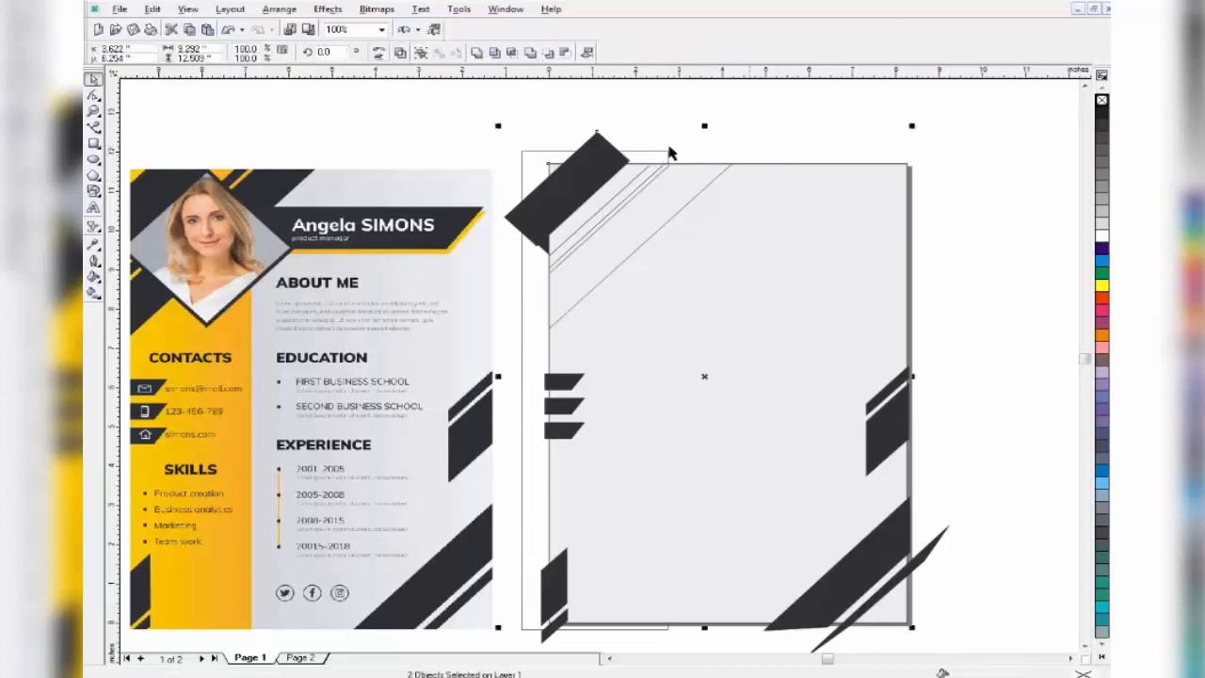
pyautogui.click(511, 53)
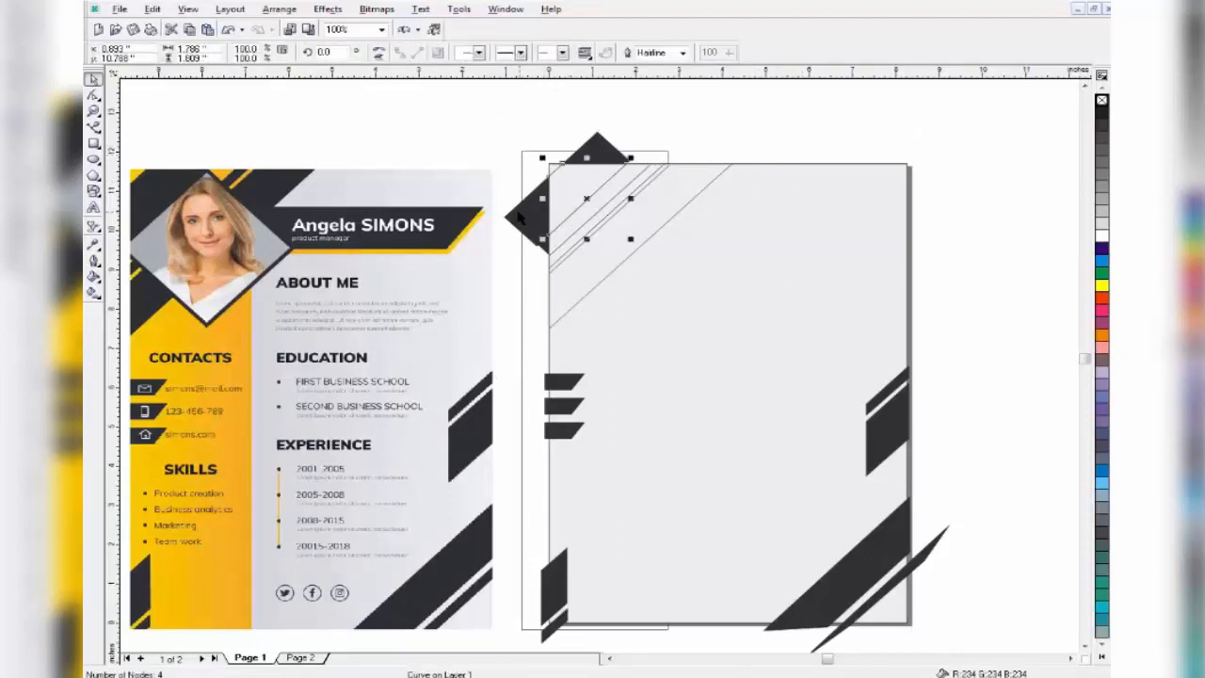
pyautogui.press('Delete')
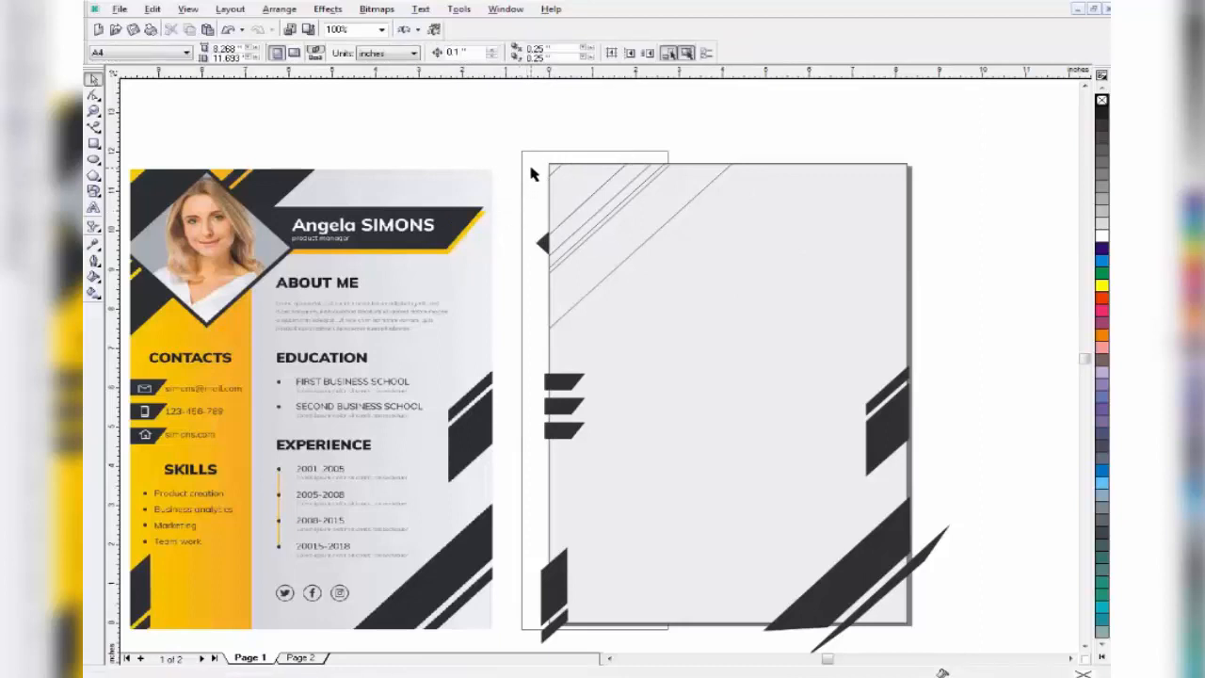
# Intersect the tall rectangle along the page's left side with the page rectangle and remove the original.
pyautogui.click(532, 174)
pyautogui.keyDown('shift'); pyautogui.click(804, 183); pyautogui.keyUp('shift')
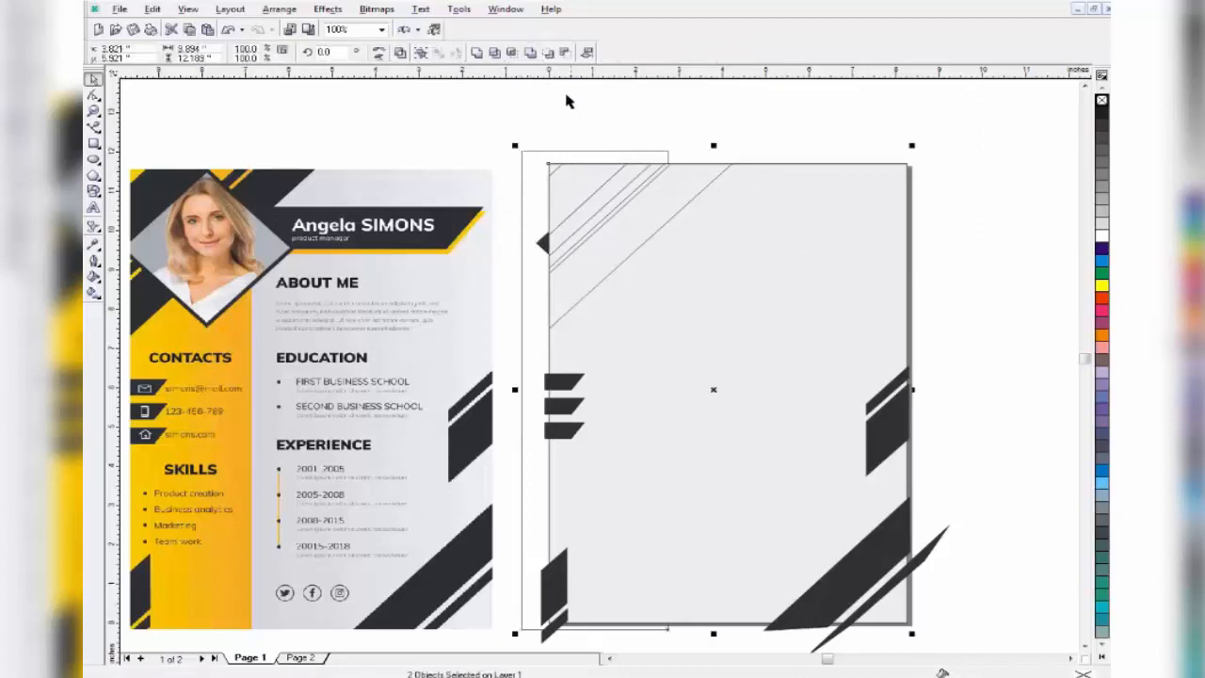
pyautogui.click(514, 55)
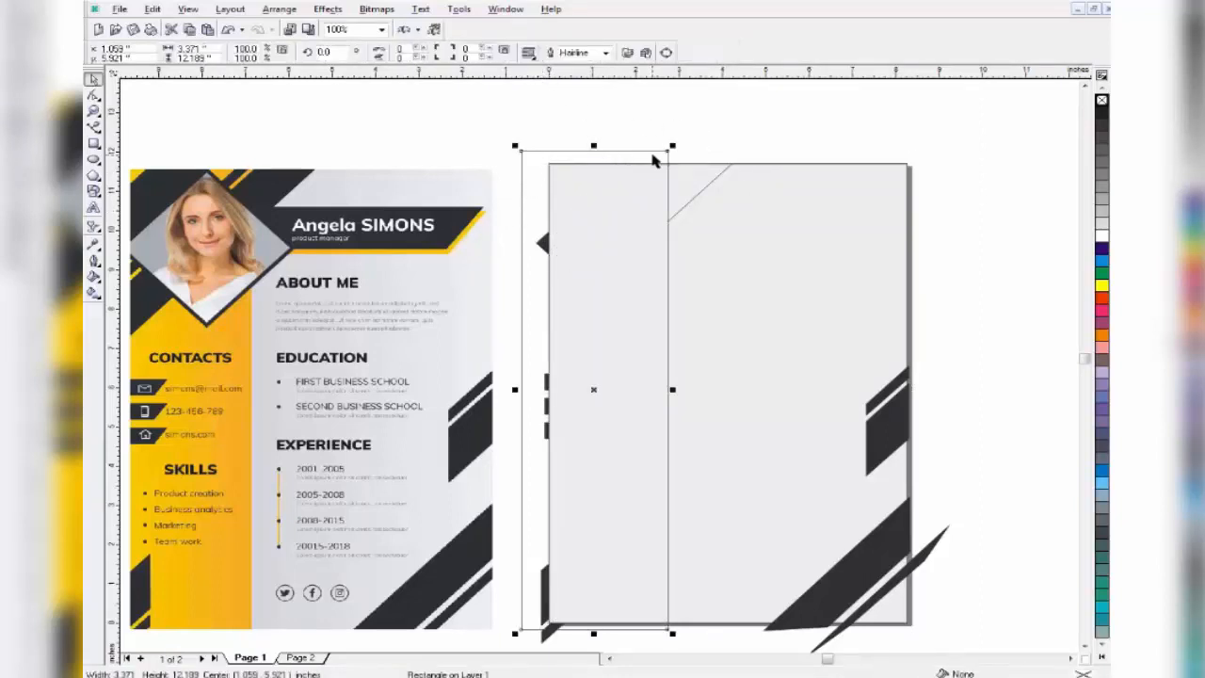
pyautogui.press('Escape')
# Intersect the charcoal outer diamond with the page rectangle and delete the original diamond.
pyautogui.scroll(2, 568, 439)
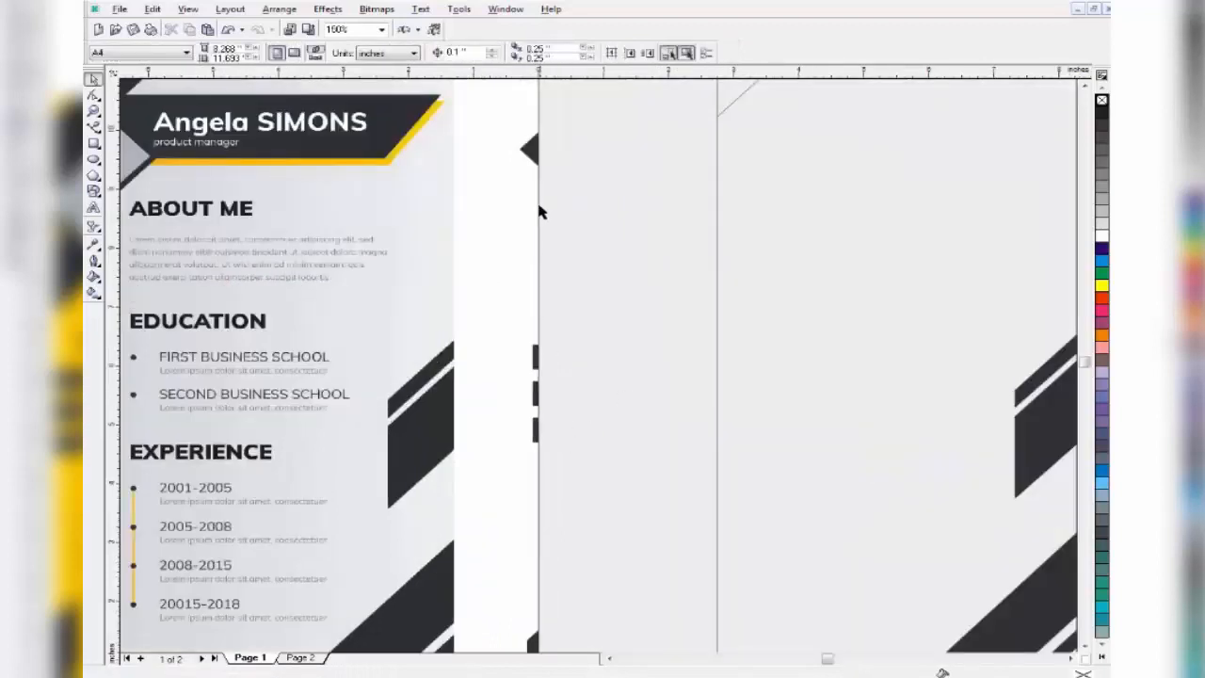
pyautogui.click(530, 160)
pyautogui.keyDown('shift'); pyautogui.click(790, 213); pyautogui.keyUp('shift')
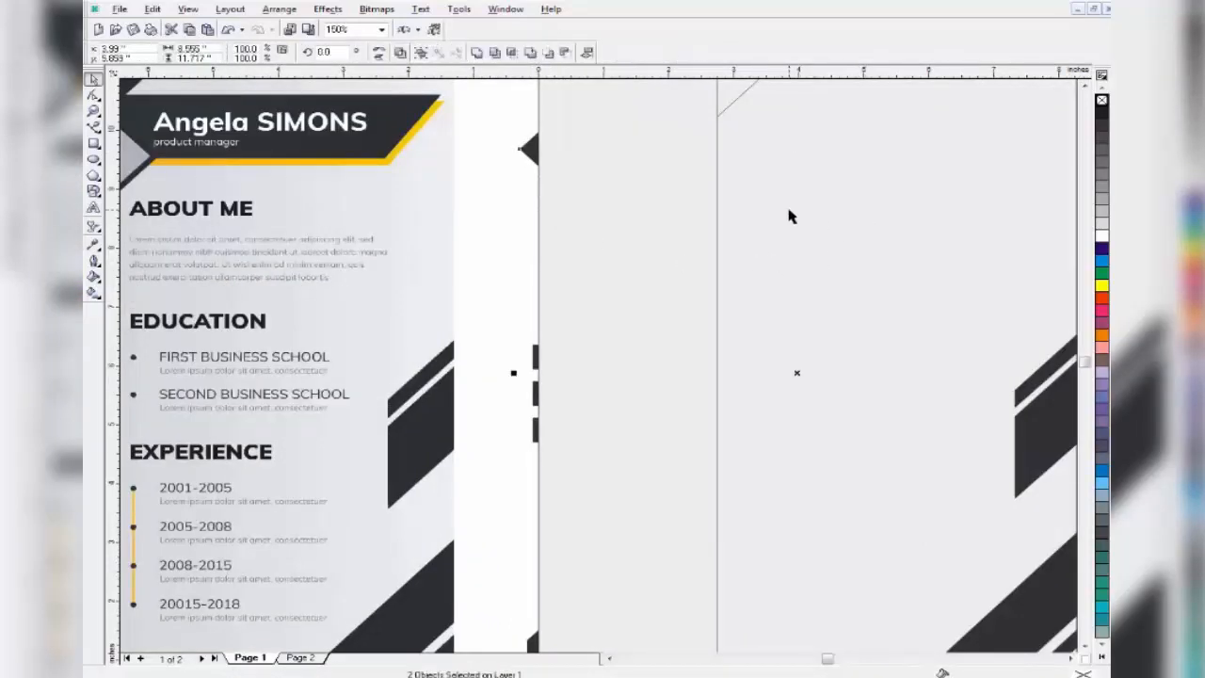
pyautogui.click(513, 53)
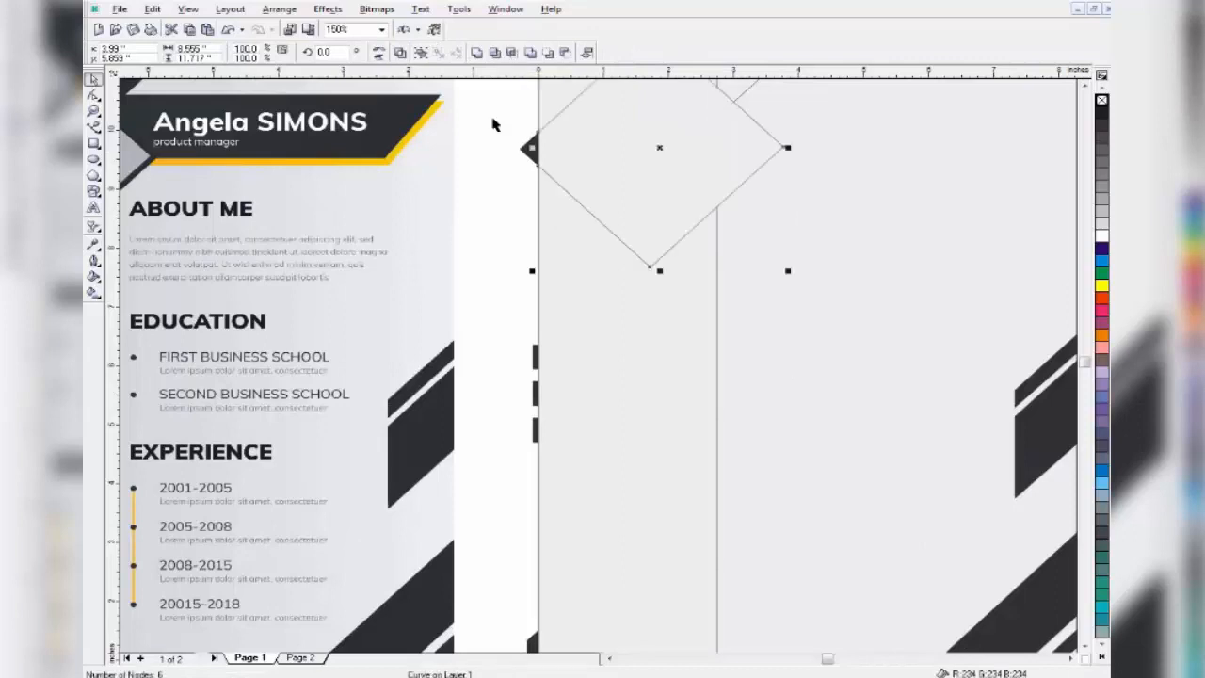
pyautogui.click(518, 161)
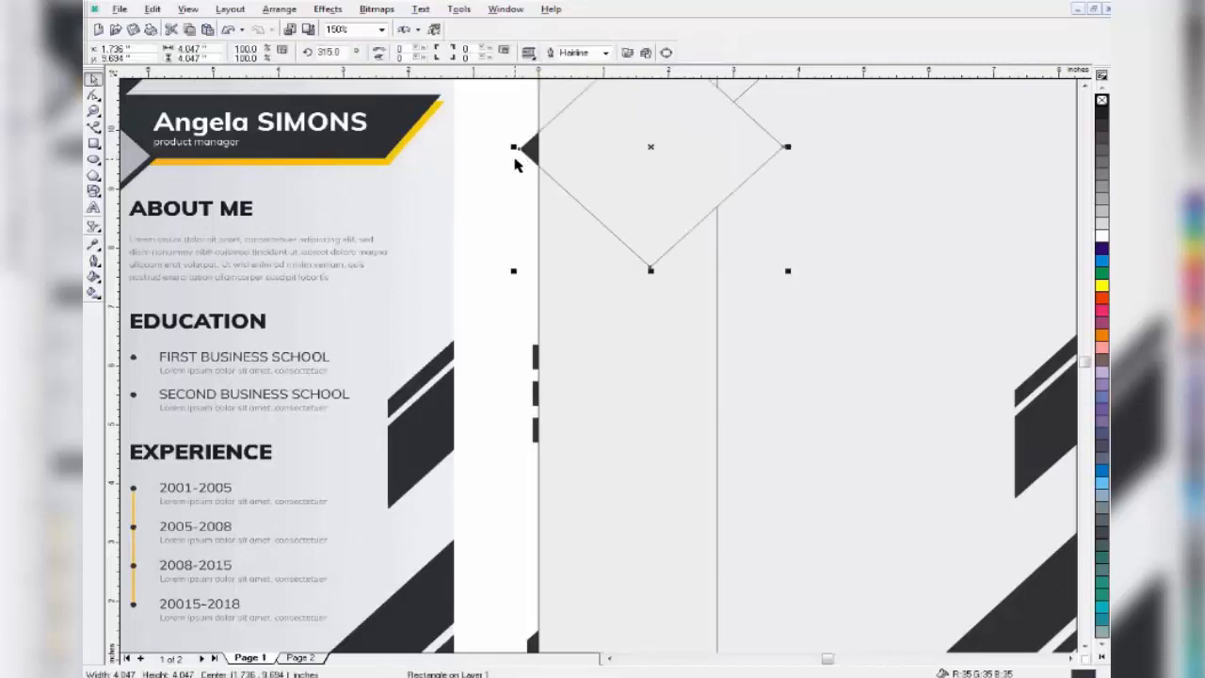
pyautogui.click(512, 168)
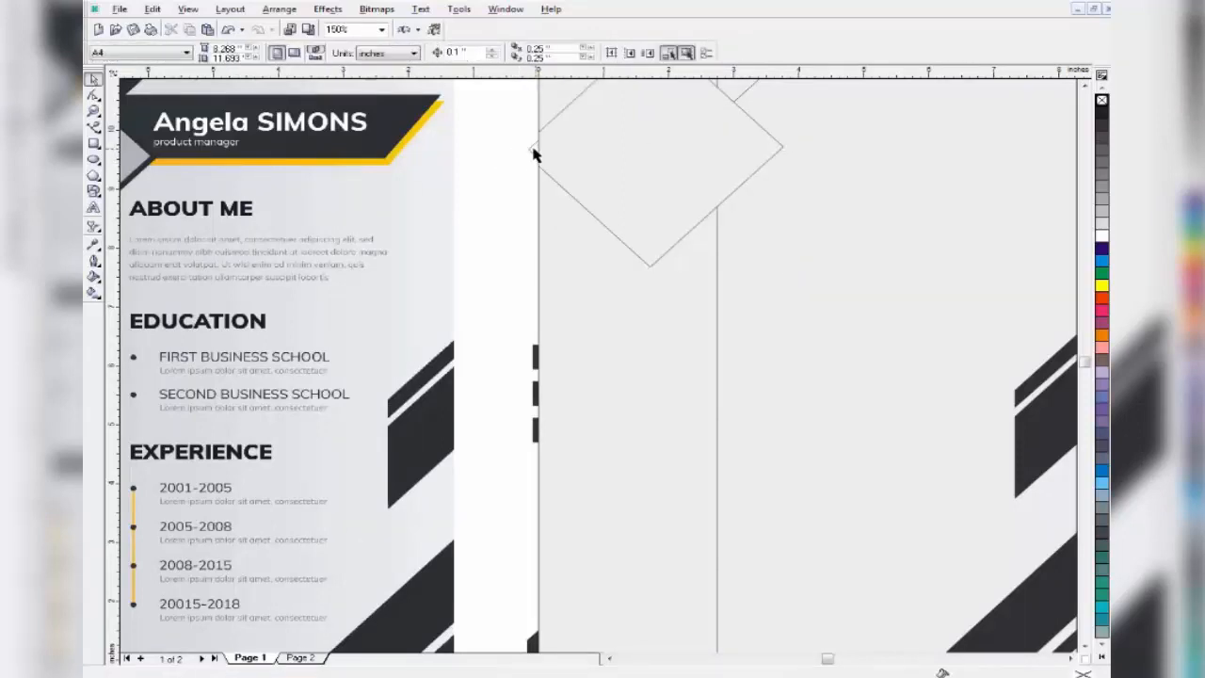
# Intersect the unfilled inner diamond with the page rectangle and delete the original diamond.
pyautogui.click(534, 151)
pyautogui.keyDown('shift'); pyautogui.click(540, 88); pyautogui.keyUp('shift')
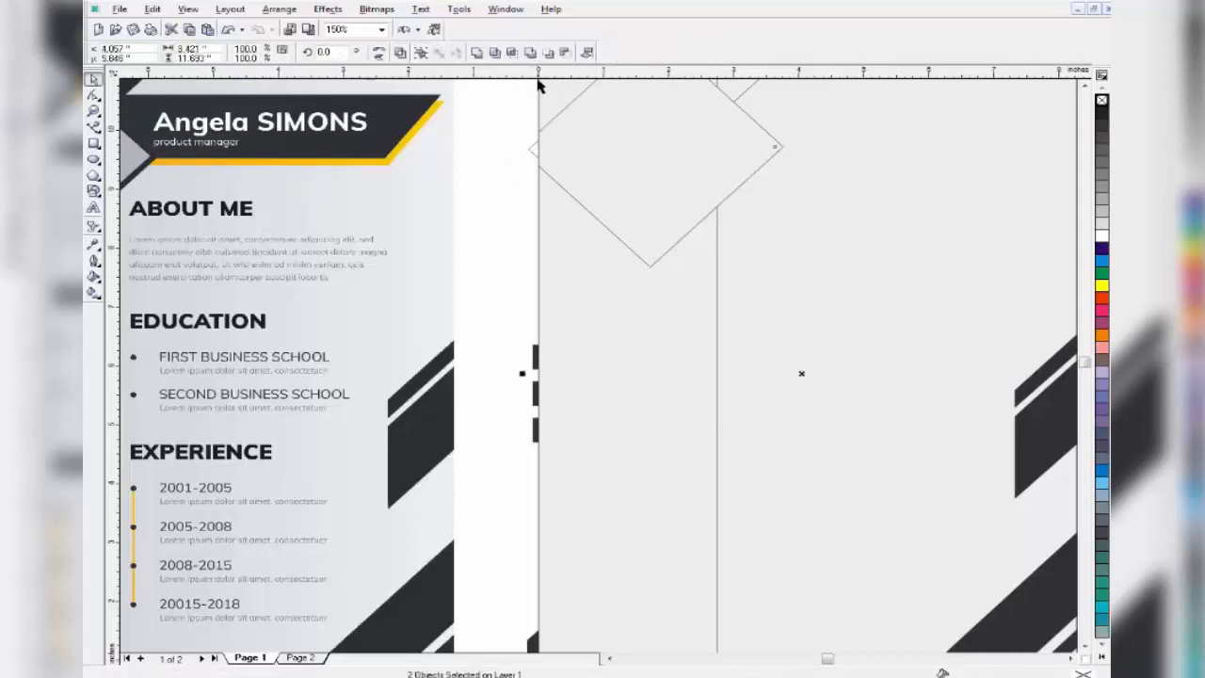
pyautogui.click(511, 54)
pyautogui.click(487, 128)
pyautogui.click(530, 151)
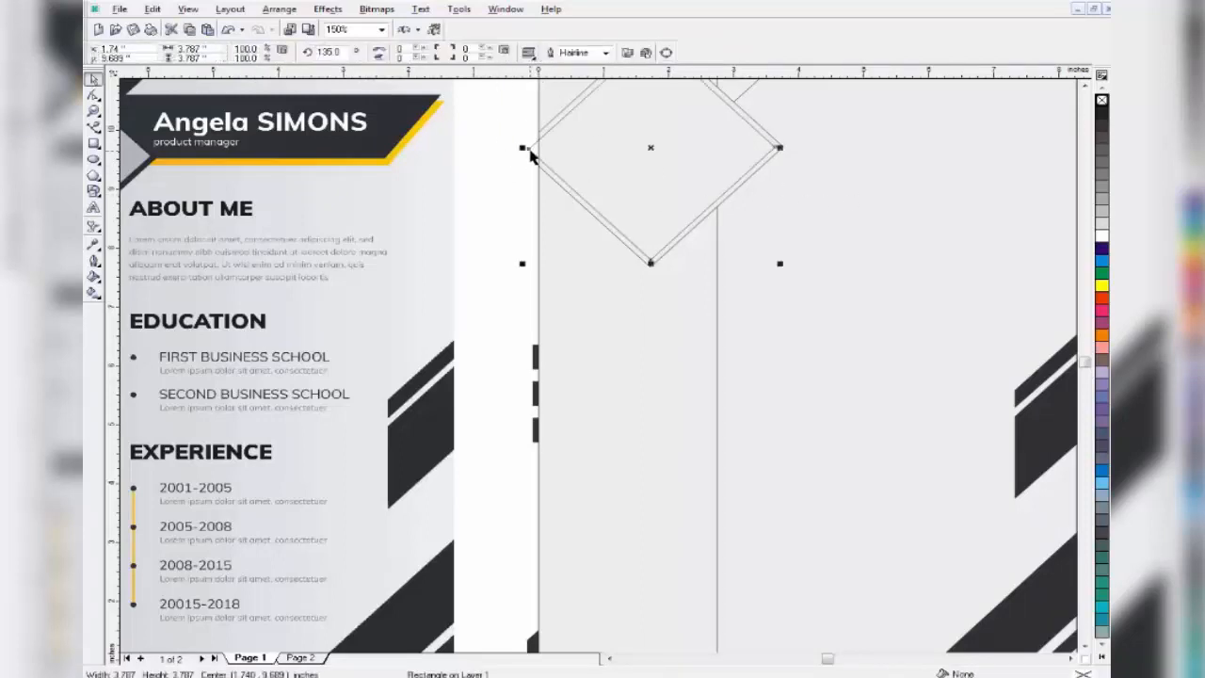
pyautogui.click(549, 223)
# Intersect the narrow diagonal stripe at the page's lower-right corner with the page rectangle and delete the original stripe.
pyautogui.scroll(-1, 549, 240)
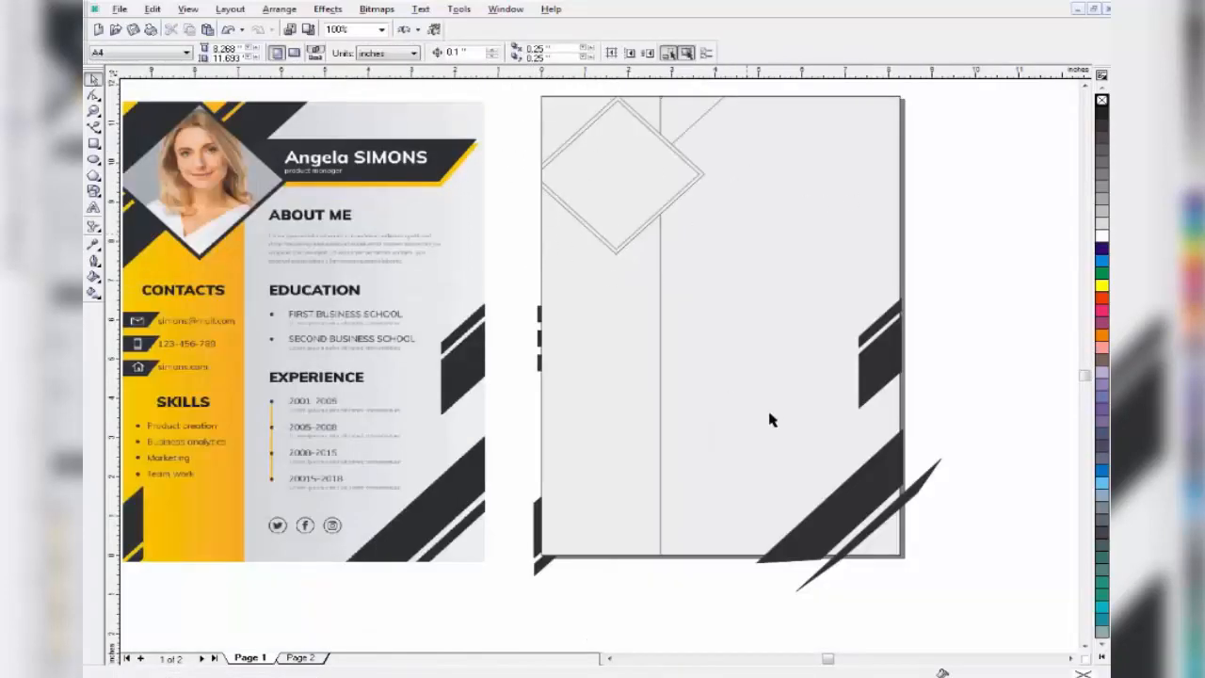
pyautogui.click(842, 483)
pyautogui.keyDown('shift'); pyautogui.click(742, 487); pyautogui.keyUp('shift')
pyautogui.click(919, 481)
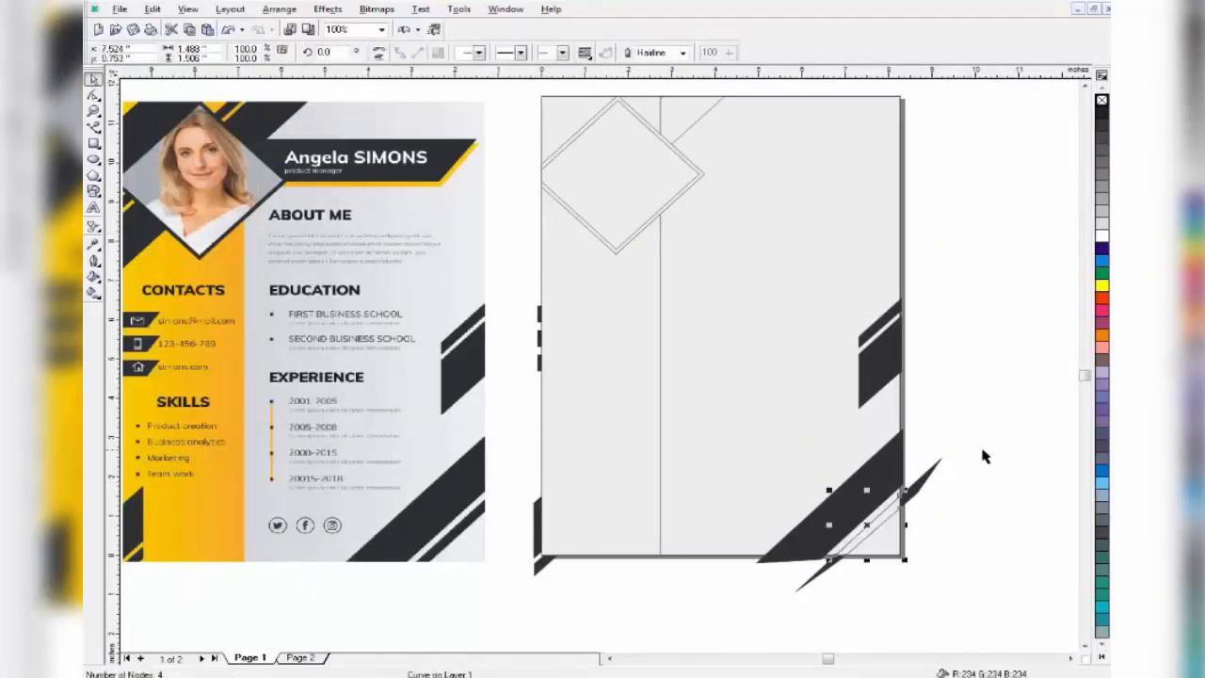
pyautogui.press('Delete')
# Intersect the wide diagonal band at the page's lower-right corner with the page rectangle and delete the original band.
pyautogui.click(898, 485)
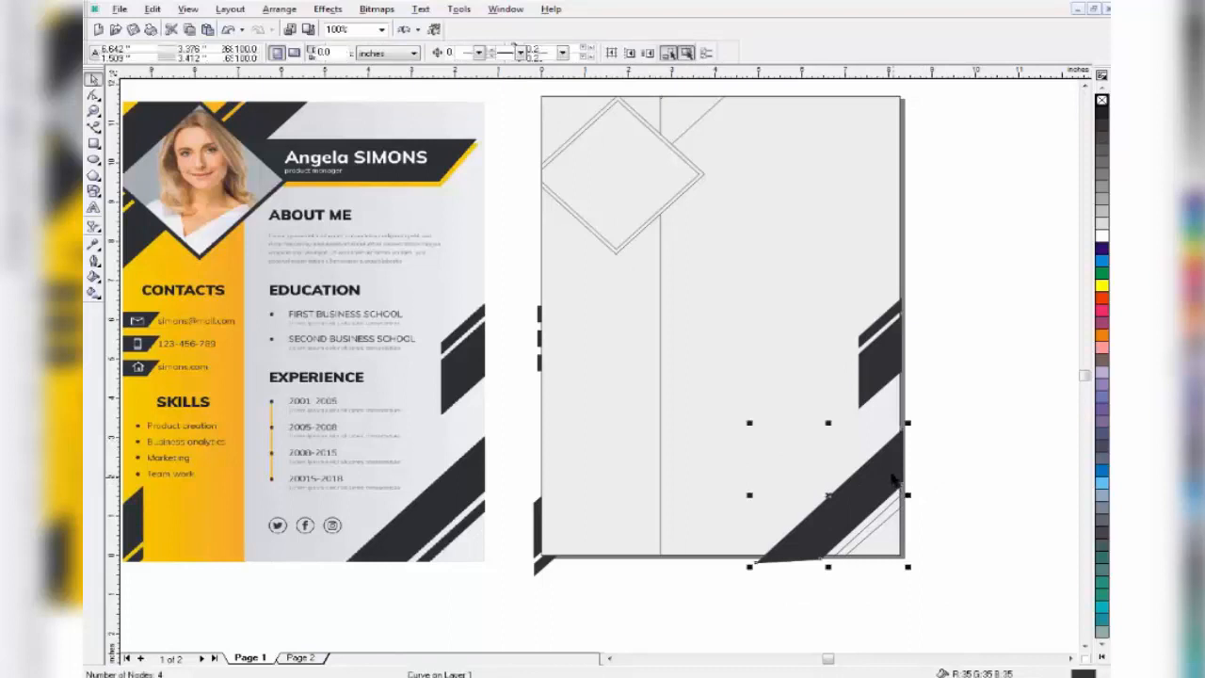
pyautogui.keyDown('shift'); pyautogui.click(727, 435); pyautogui.keyUp('shift')
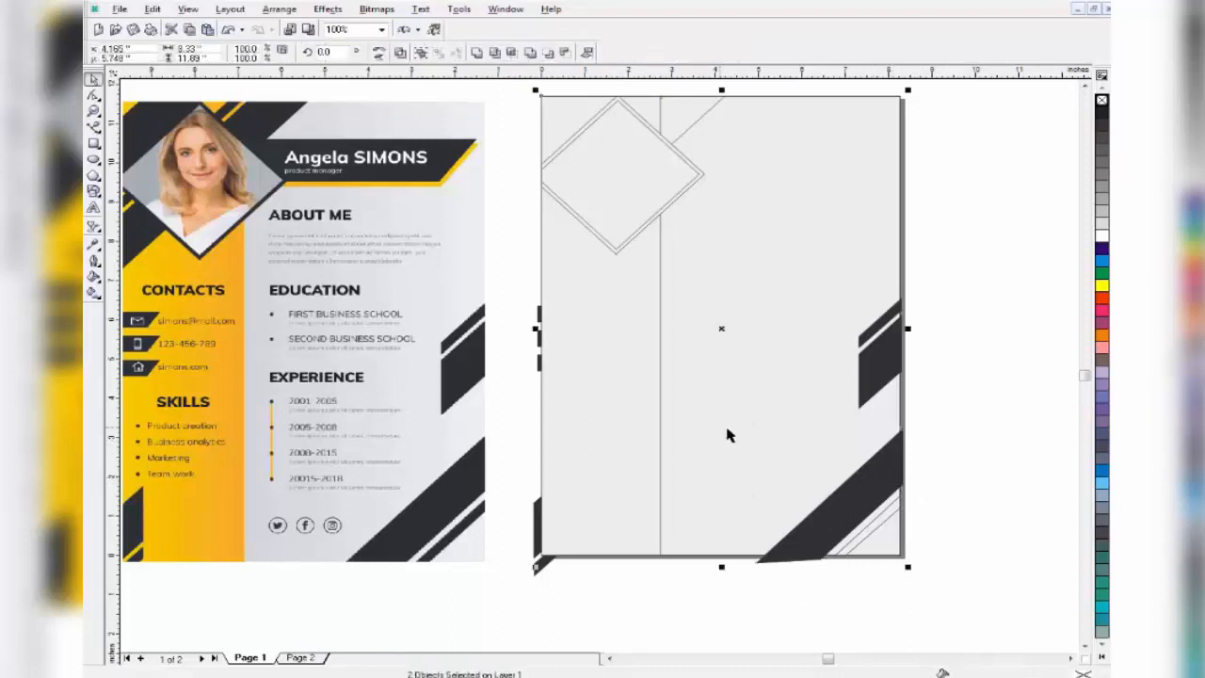
pyautogui.click(513, 51)
pyautogui.click(946, 471)
pyautogui.click(791, 563)
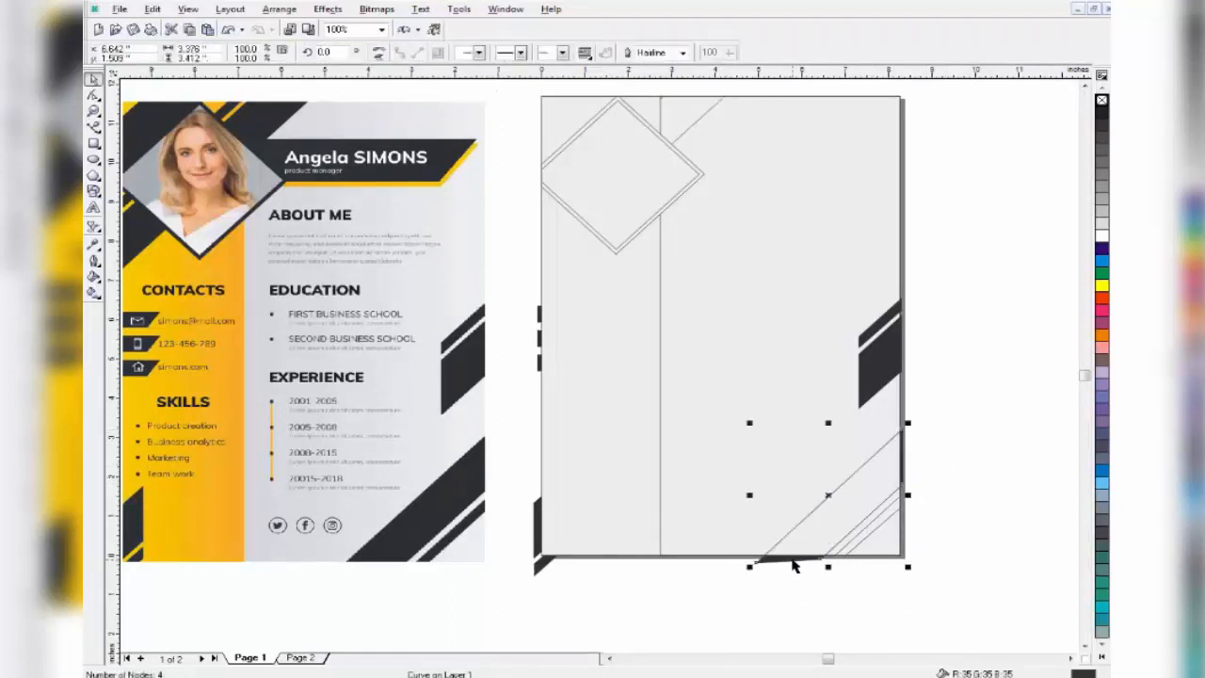
pyautogui.press('Delete')
# Intersect the larger charcoal parallelogram on the page's right edge with the page rectangle and delete the original.
pyautogui.click(864, 401)
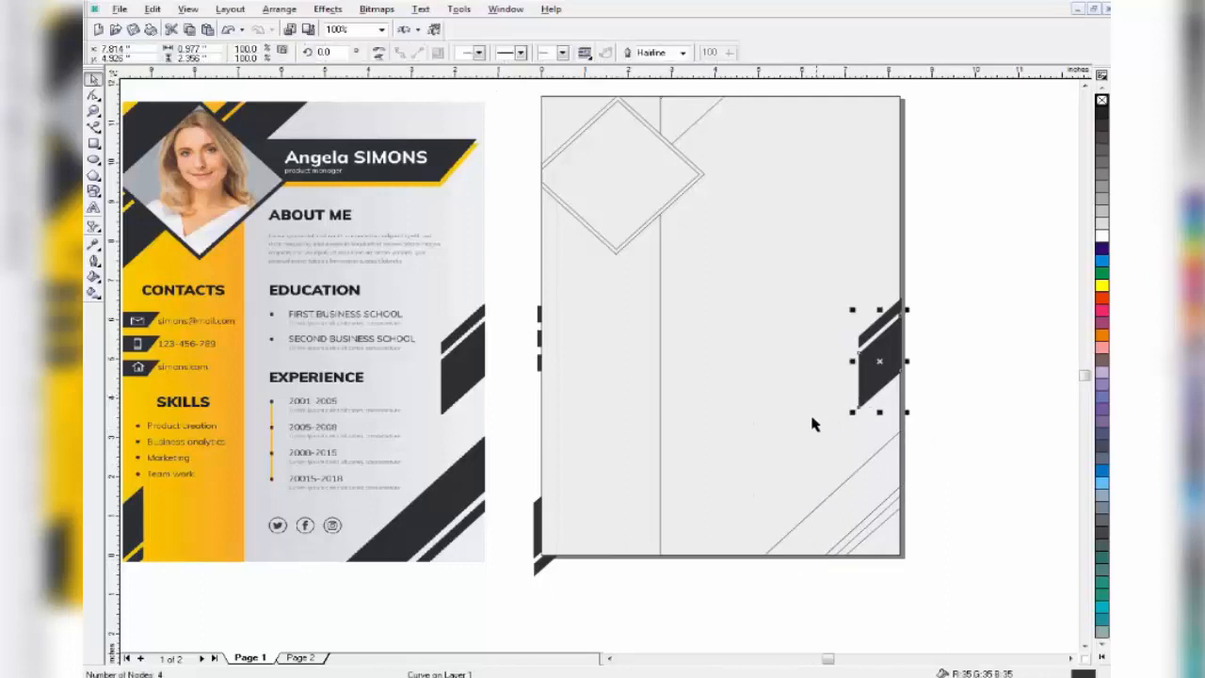
pyautogui.scroll(2, 881, 324)
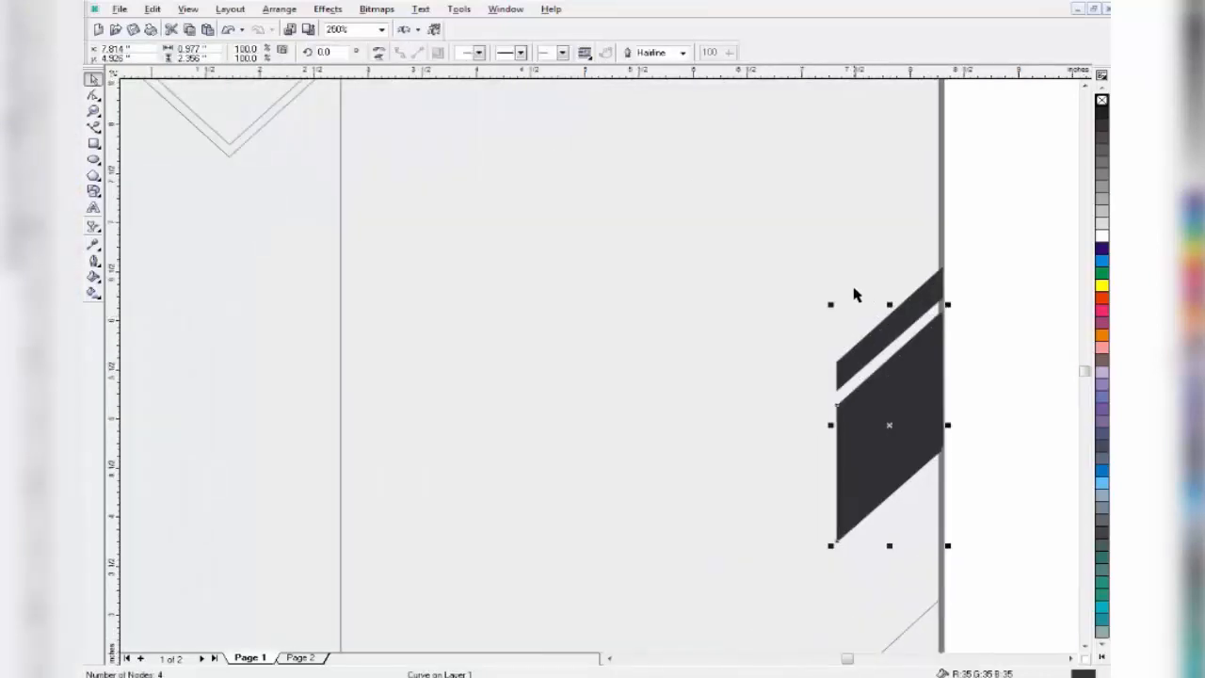
pyautogui.keyDown('shift'); pyautogui.click(725, 207); pyautogui.keyUp('shift')
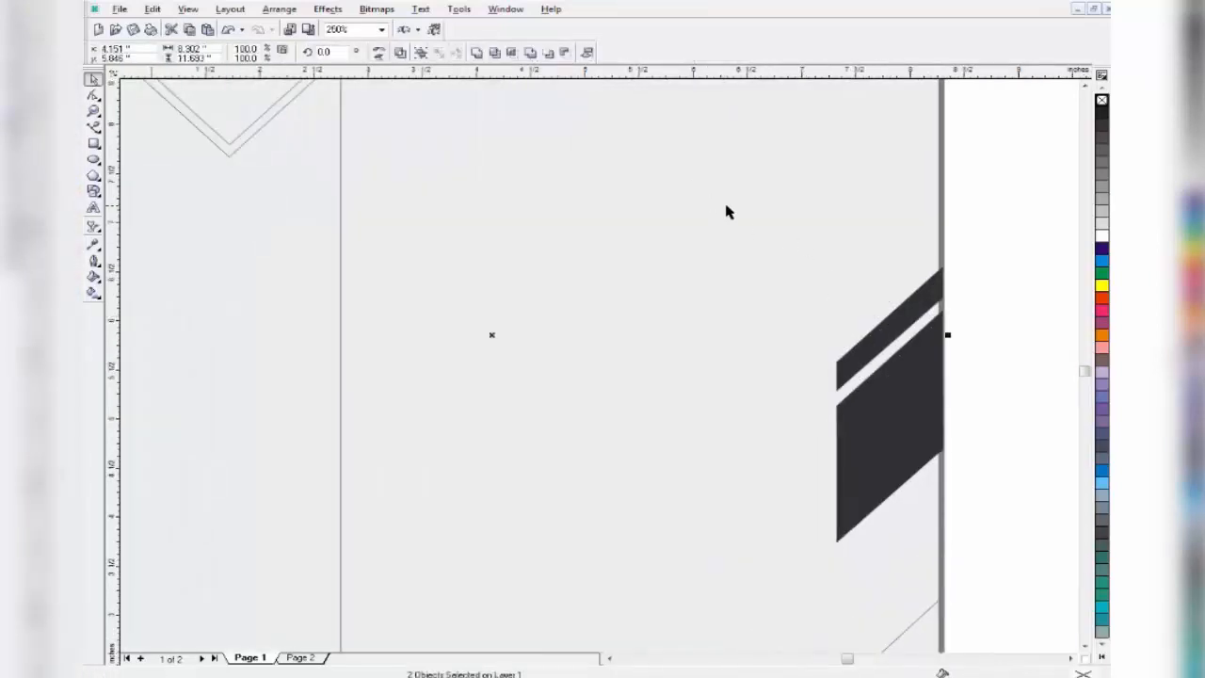
pyautogui.click(506, 53)
pyautogui.click(969, 287)
pyautogui.click(941, 323)
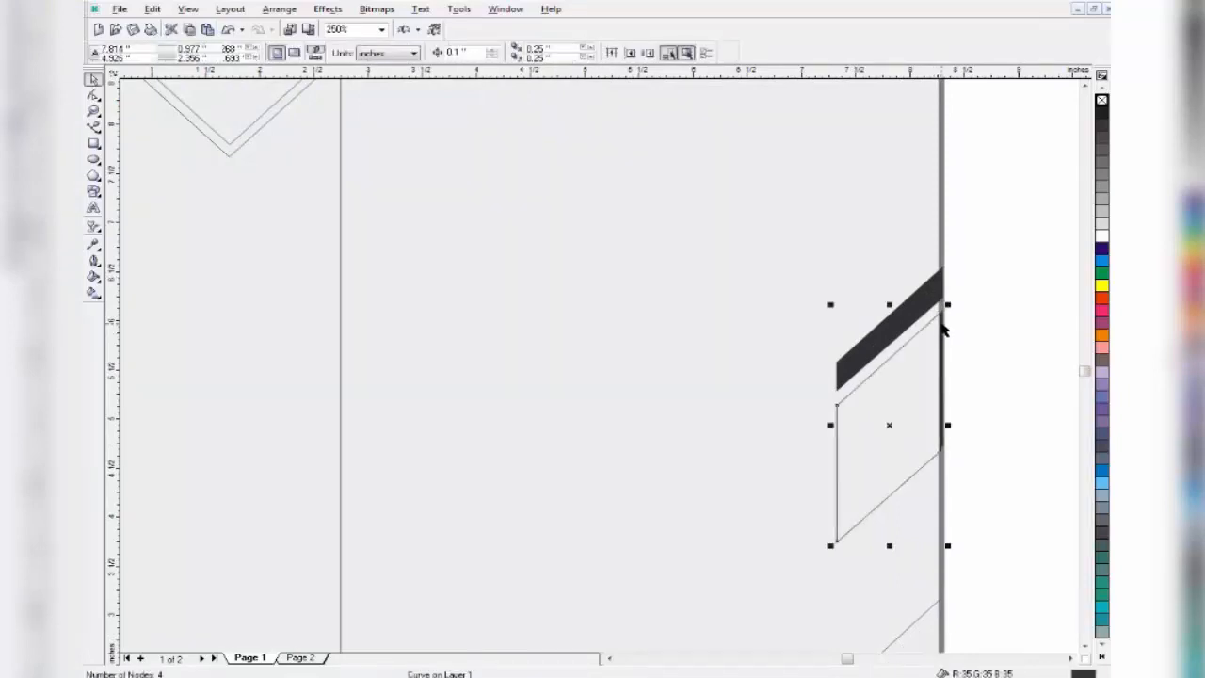
pyautogui.press('Delete')
# Intersect the narrow stripe above the right-edge parallelogram with the page rectangle and delete the original stripe.
pyautogui.click(928, 297)
pyautogui.keyDown('shift'); pyautogui.click(873, 211); pyautogui.keyUp('shift')
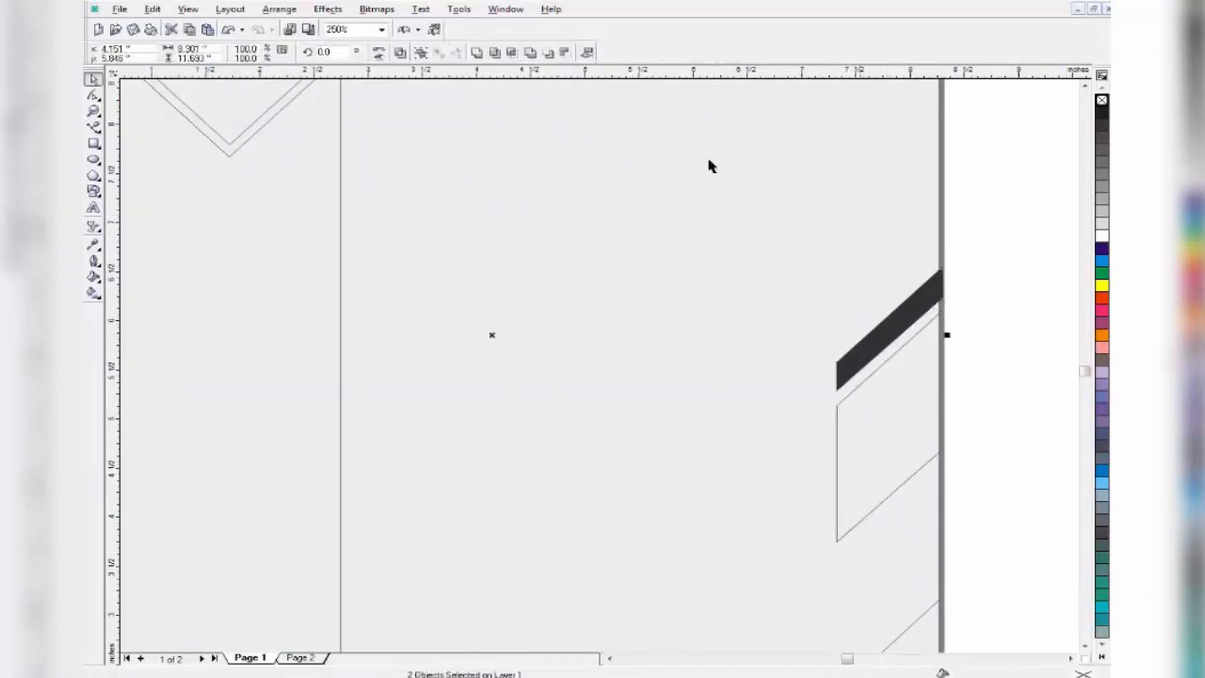
pyautogui.click(510, 54)
pyautogui.click(950, 274)
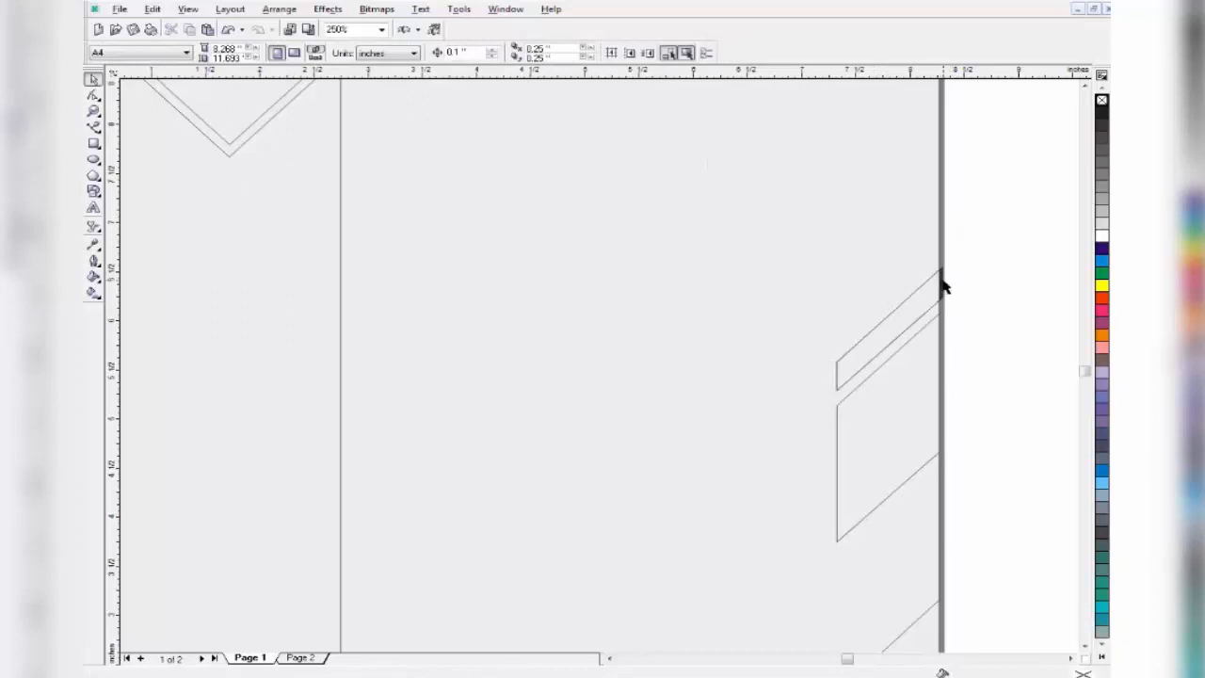
pyautogui.click(943, 287)
pyautogui.press('Delete')
# Intersect the upper and middle contact tabs on the page's left edge with the left column rectangle.
pyautogui.press('F4')
pyautogui.click(630, 346)
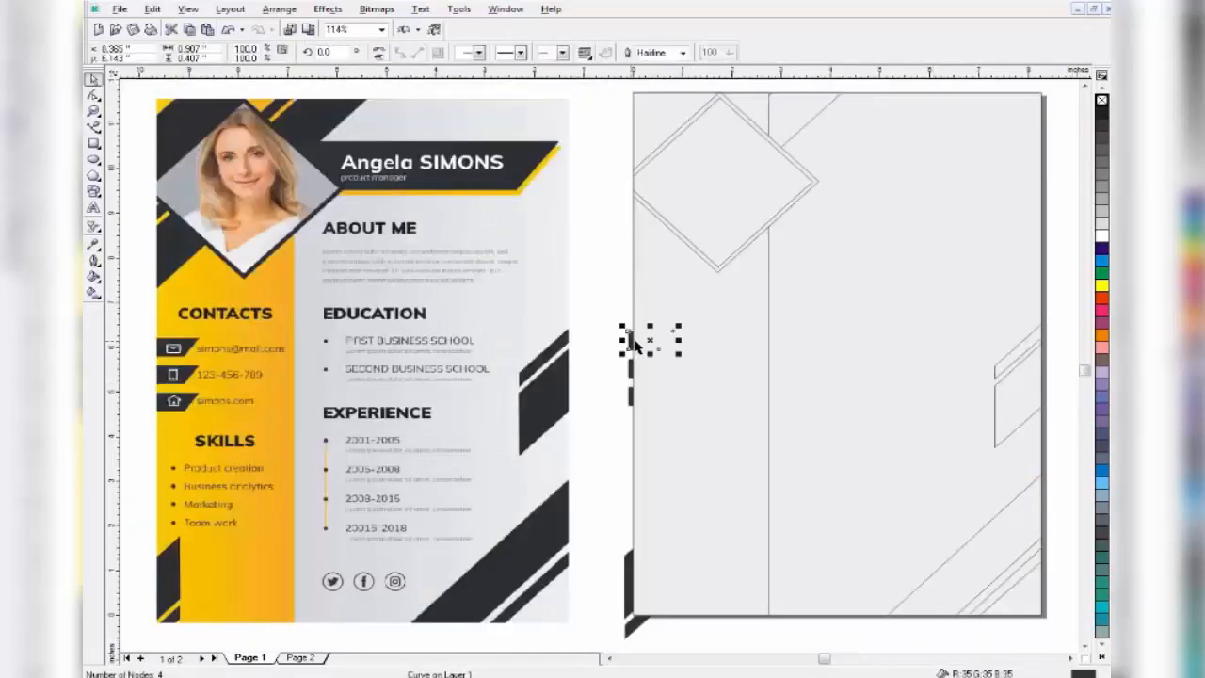
pyautogui.click(511, 54)
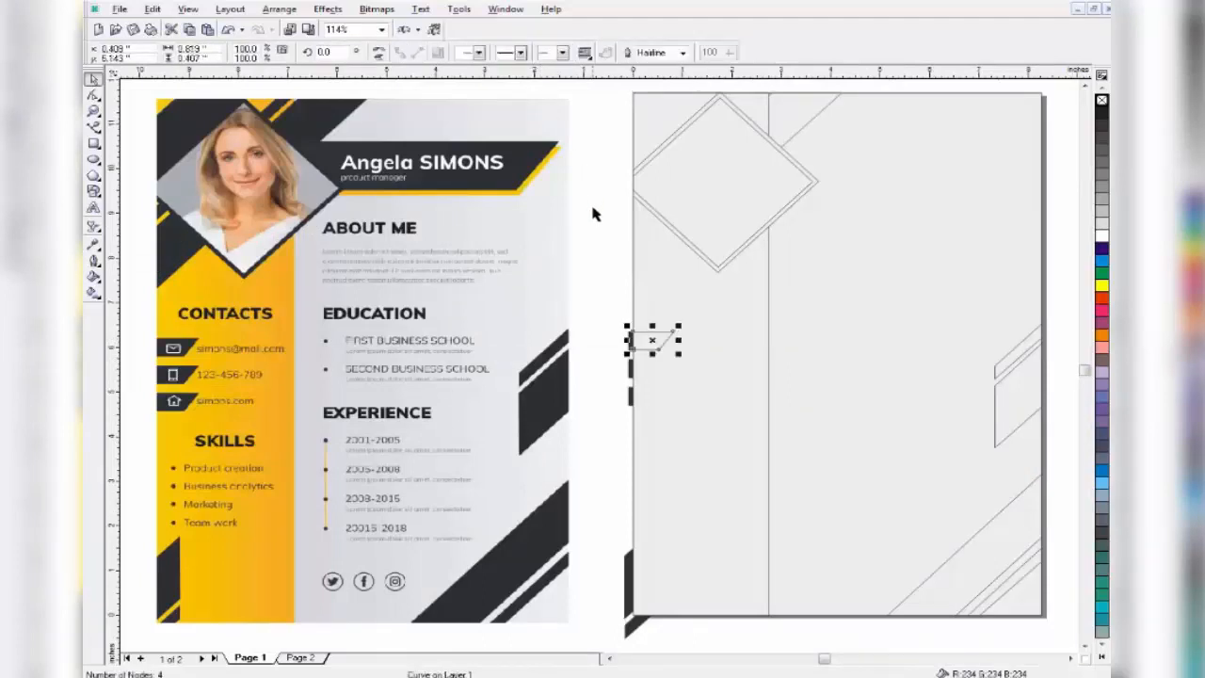
pyautogui.click(631, 356)
pyautogui.click(631, 370)
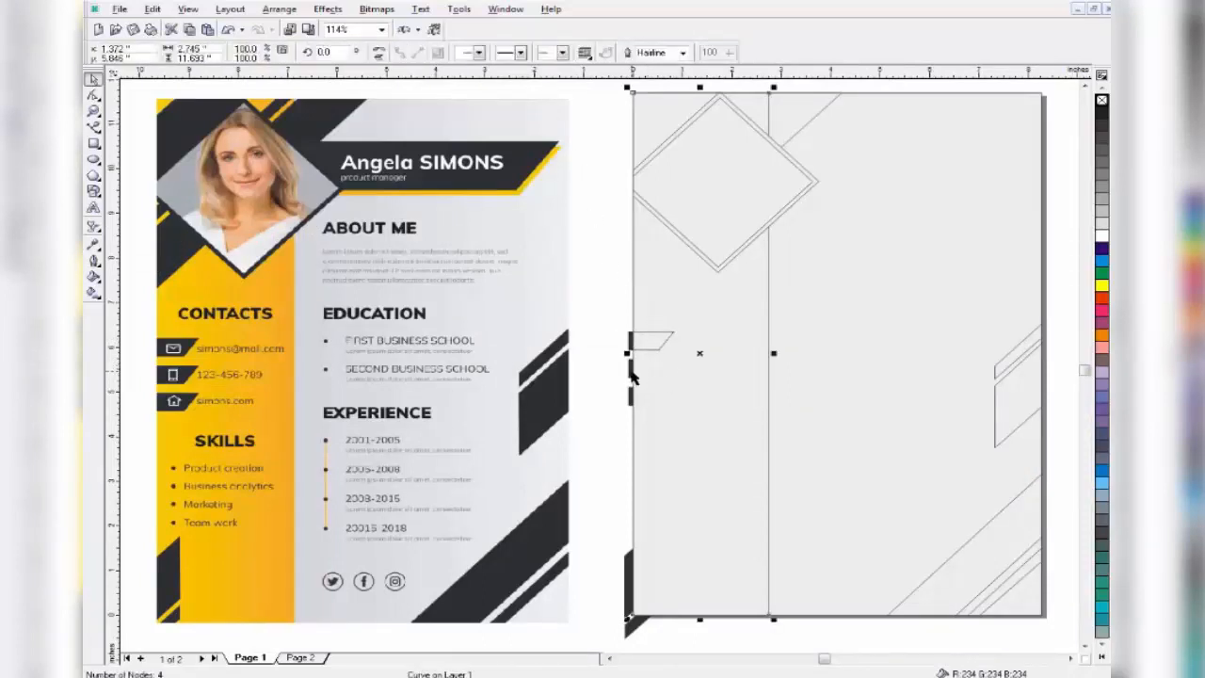
pyautogui.keyDown('shift'); pyautogui.click(695, 370); pyautogui.keyUp('shift')
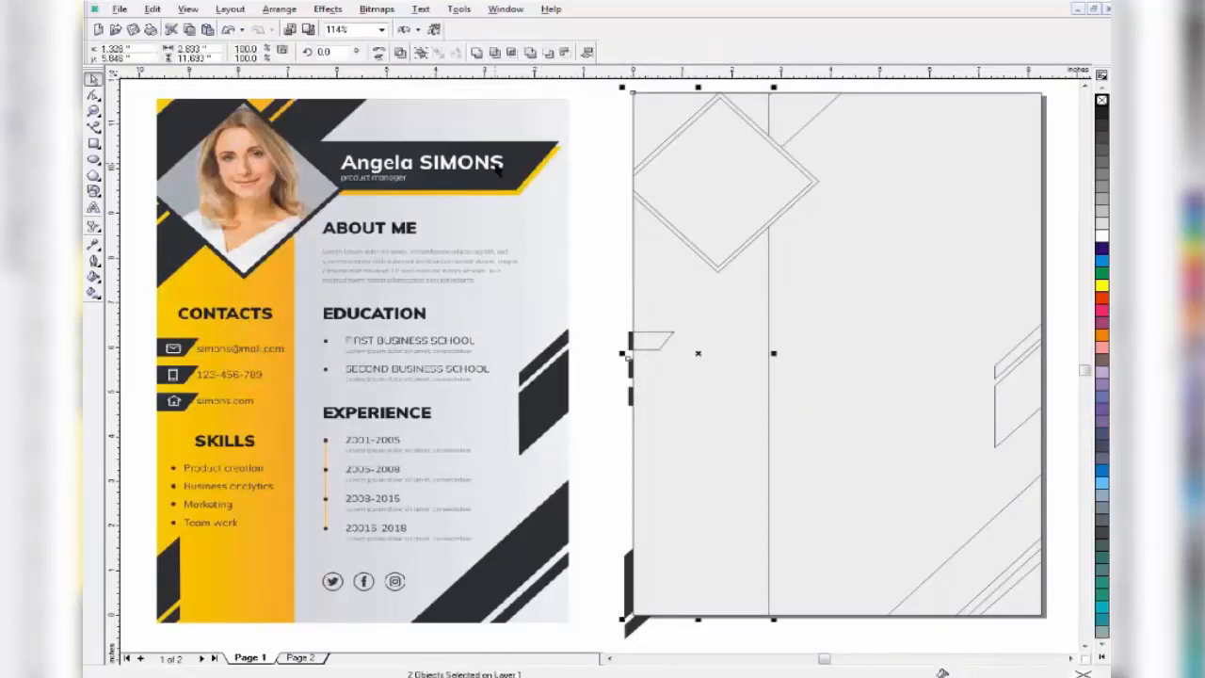
pyautogui.click(511, 53)
# Intersect the lowest contact tab with the left column rectangle and delete the original charcoal tabs.
pyautogui.click(633, 402)
pyautogui.click(629, 403)
pyautogui.keyDown('shift'); pyautogui.click(700, 402); pyautogui.keyUp('shift')
pyautogui.click(511, 53)
pyautogui.click(612, 408)
pyautogui.click(633, 347)
pyautogui.press('Delete')
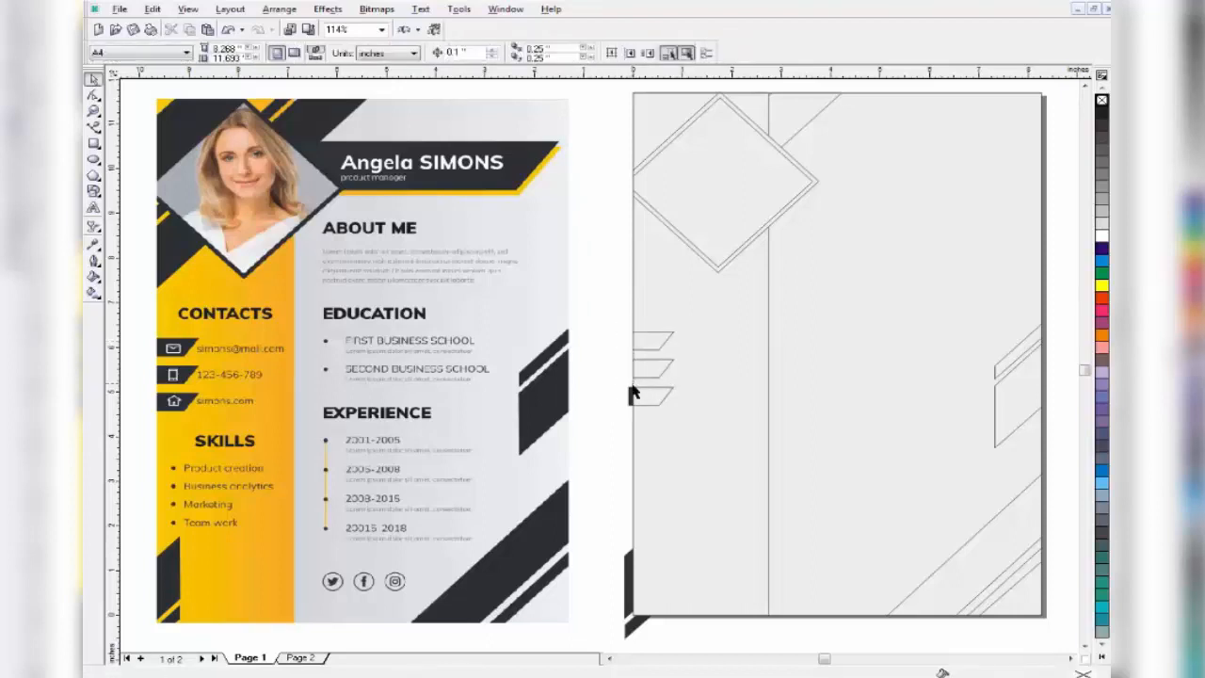
# Intersect the tall slanted shape at the page's lower-left corner with the left column rectangle and delete the original.
pyautogui.click(631, 599)
pyautogui.keyDown('shift'); pyautogui.click(653, 487); pyautogui.keyUp('shift')
pyautogui.click(511, 53)
pyautogui.click(622, 481)
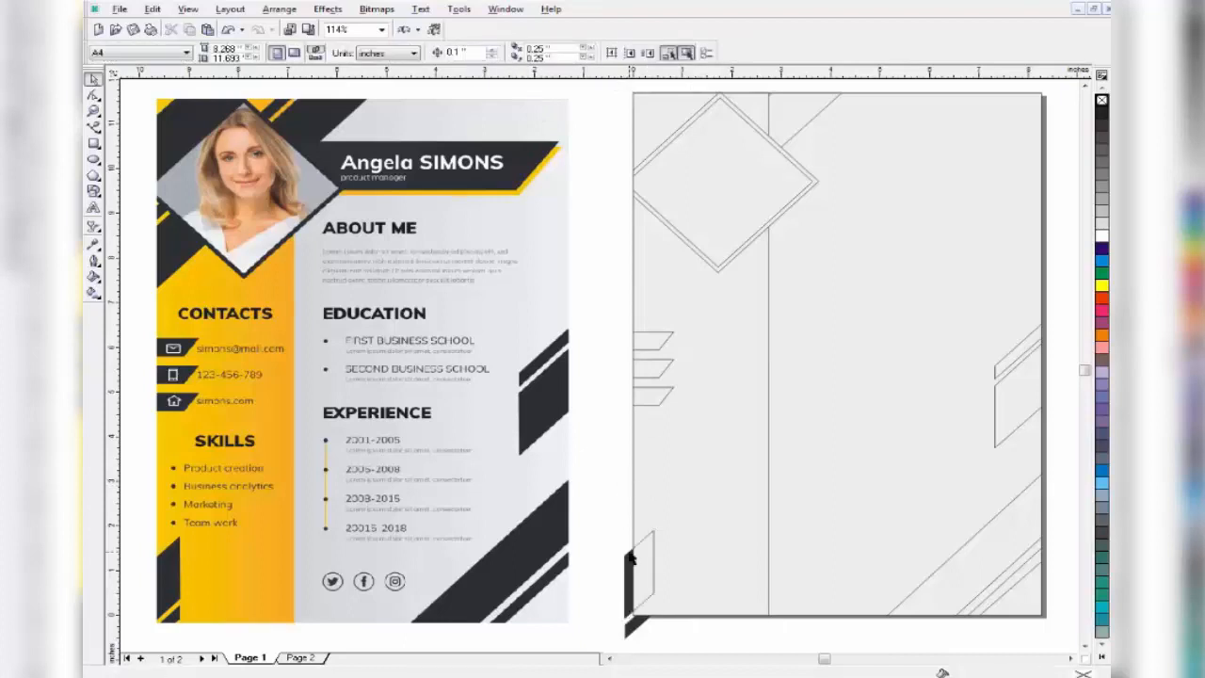
pyautogui.click(631, 578)
pyautogui.press('Delete')
# Intersect the small diagonal stripe at the page's lower-left corner with the left column rectangle and delete the original stripe.
pyautogui.click(633, 622)
pyautogui.keyDown('shift'); pyautogui.click(713, 590); pyautogui.keyUp('shift')
pyautogui.click(516, 52)
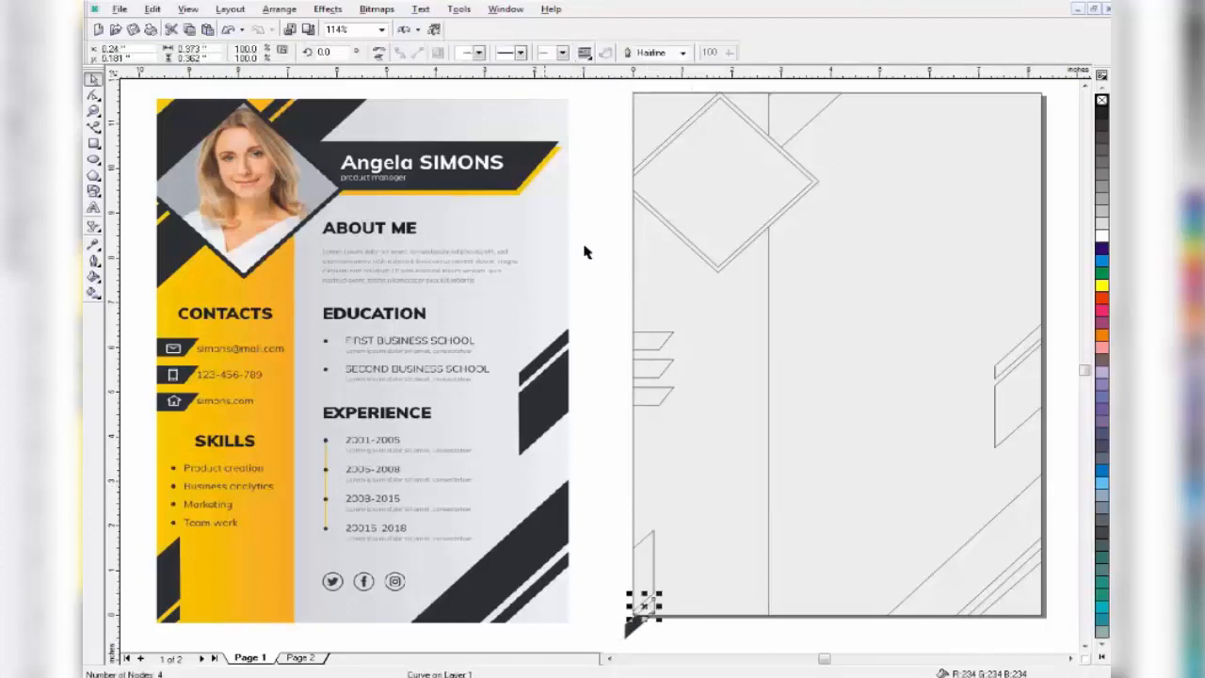
pyautogui.press('Delete')
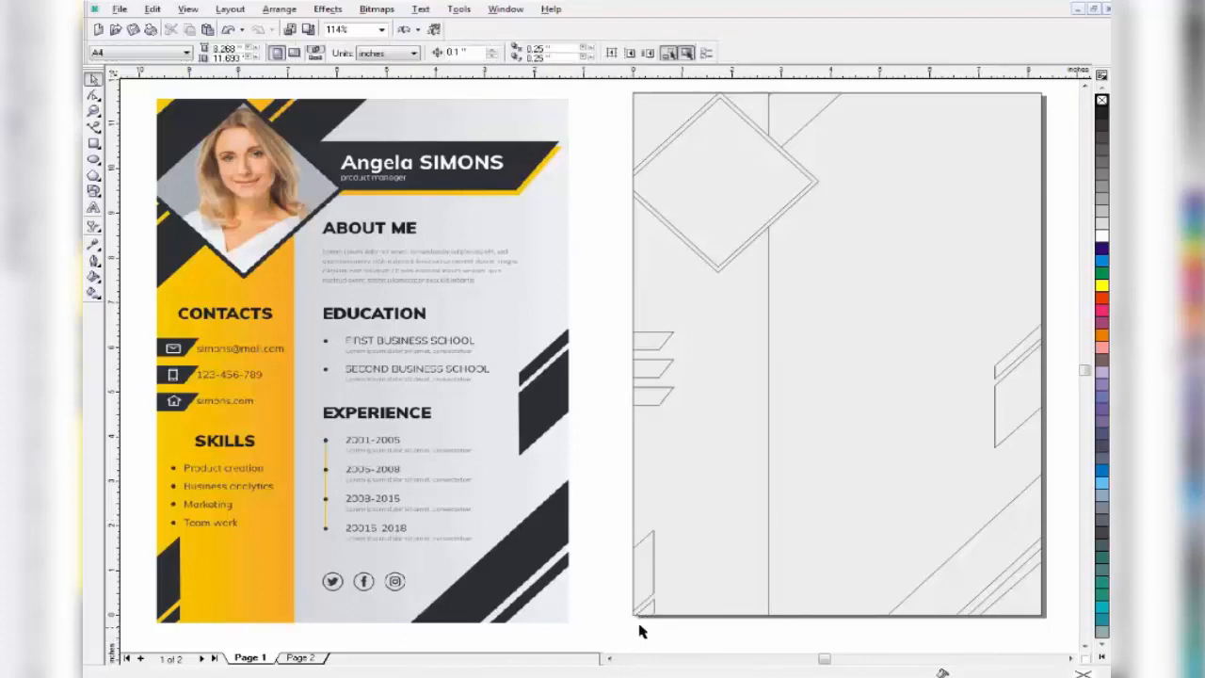
# Bring the two overlapping name banner shapes to the front of the page rectangle.
pyautogui.moveTo(1057, 94); pyautogui.dragTo(678, 301)
pyautogui.rightClick(886, 161)
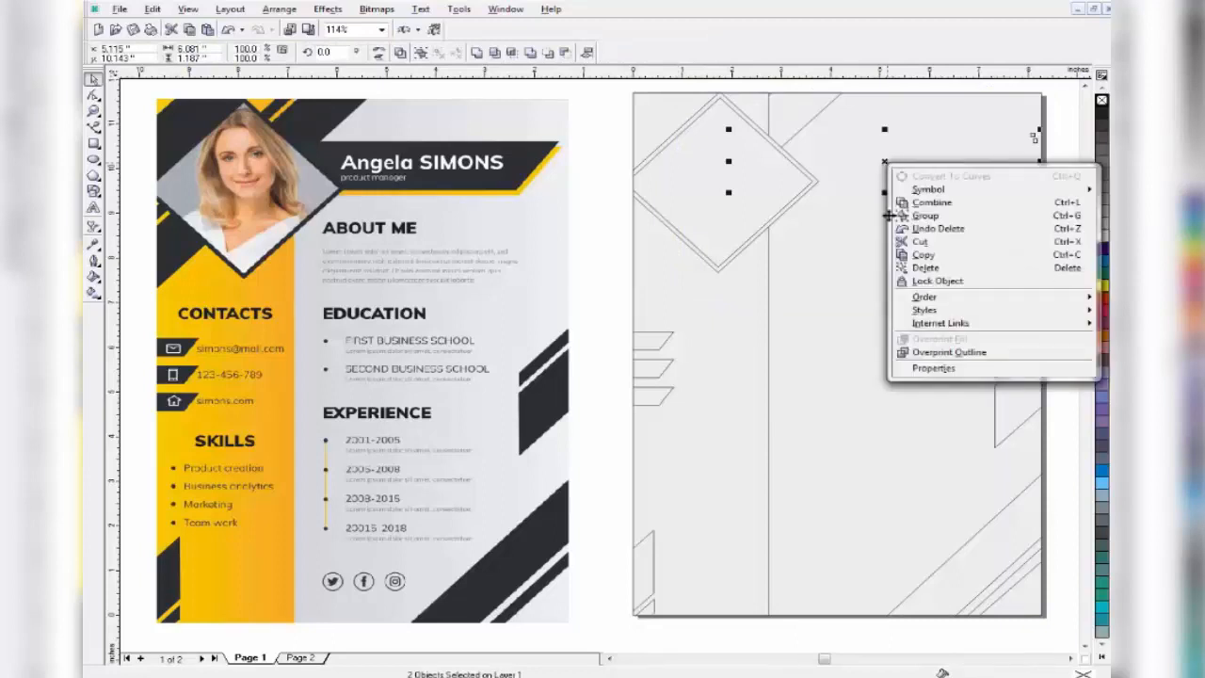
pyautogui.moveTo(927, 303)
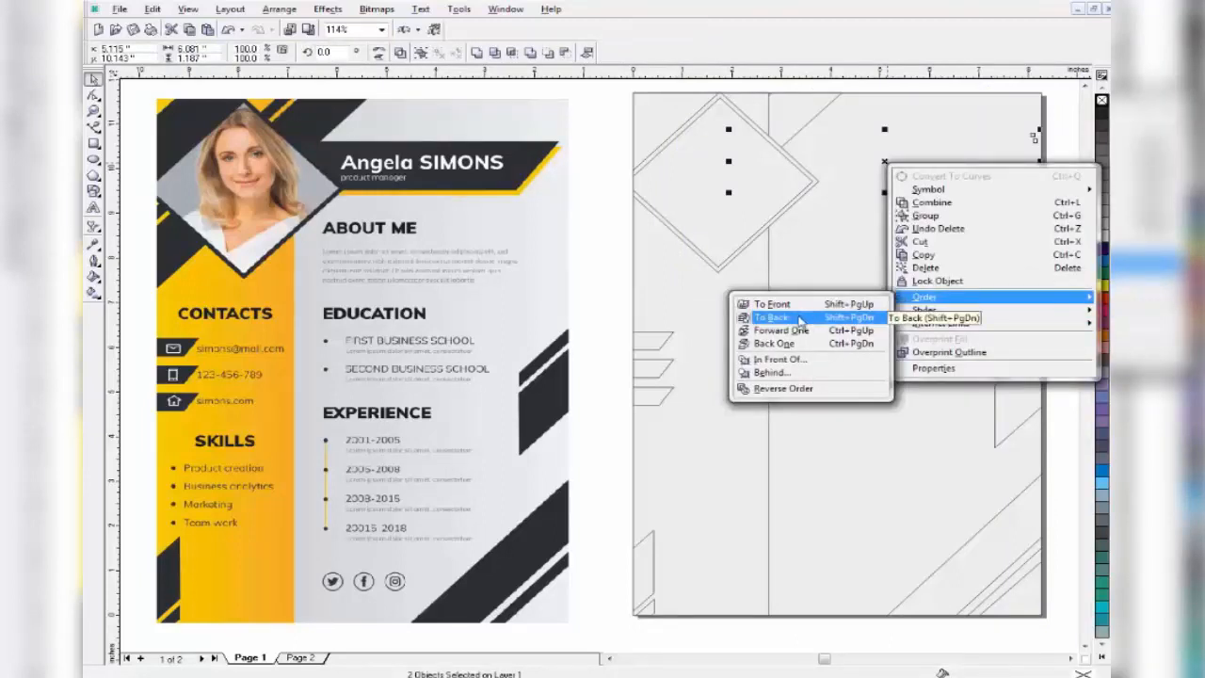
pyautogui.click(799, 319)
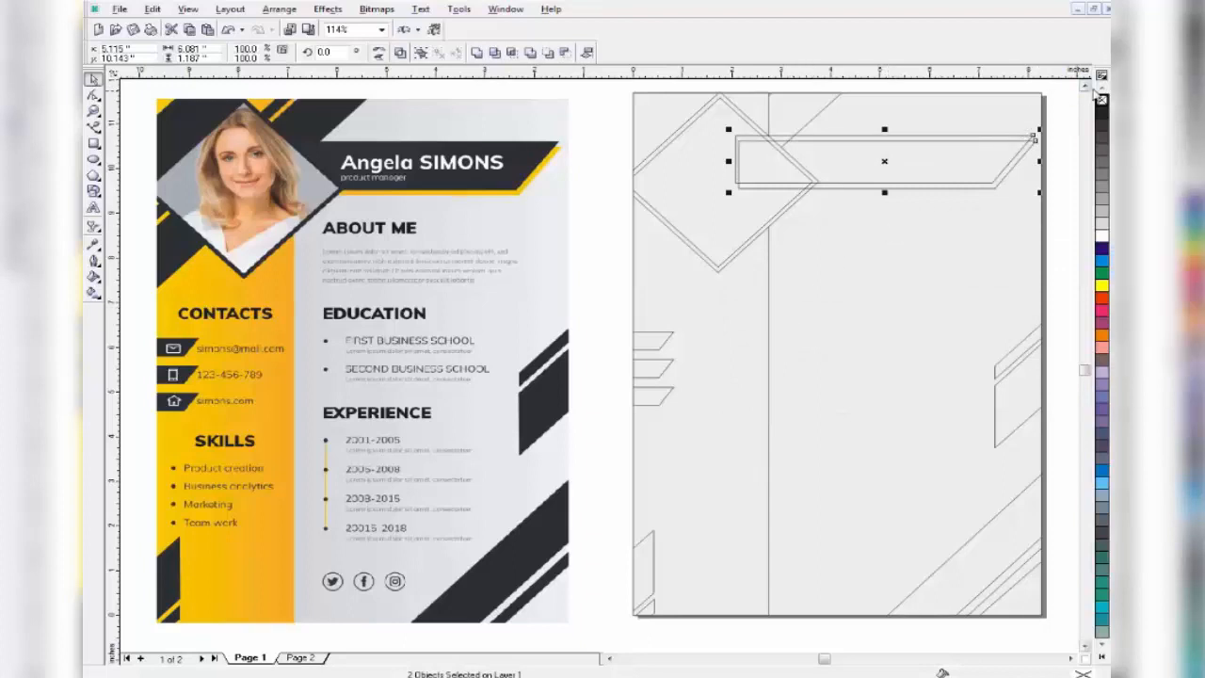
# Bring the two diamonds and the diagonal shapes at the page's upper-left corner to the front, above the name banner.
pyautogui.scroll(3, 1094, 92)
pyautogui.moveTo(617, 433); pyautogui.dragTo(879, 151)
pyautogui.rightClick(735, 303)
pyautogui.moveTo(834, 438)
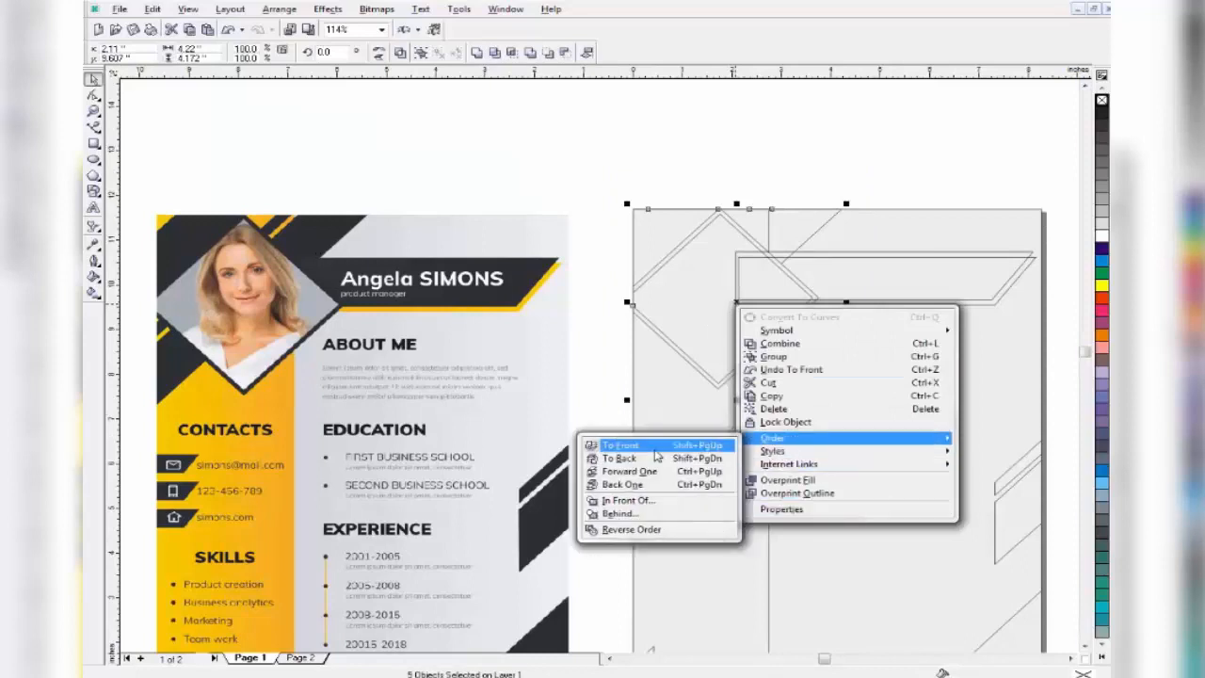
pyautogui.click(657, 447)
pyautogui.click(603, 193)
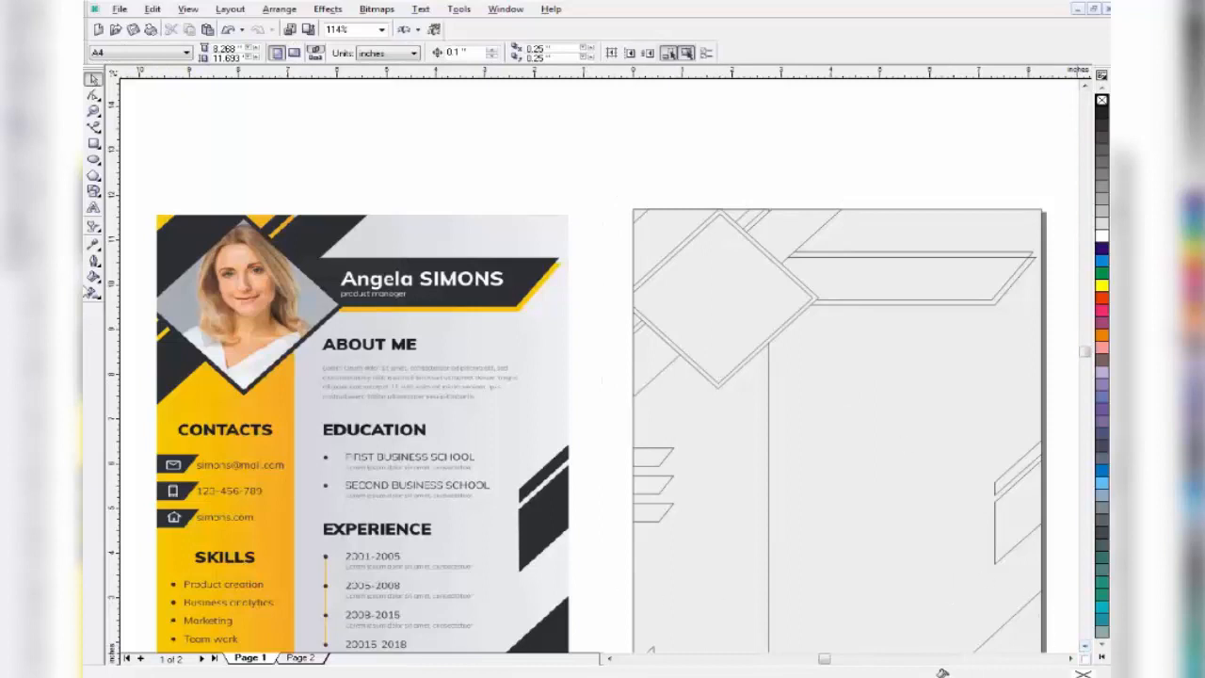
# Fill the upper name banner shape, the right-edge parallelograms and the wide lower-right band with the sampled charcoal.
pyautogui.click(93, 243)
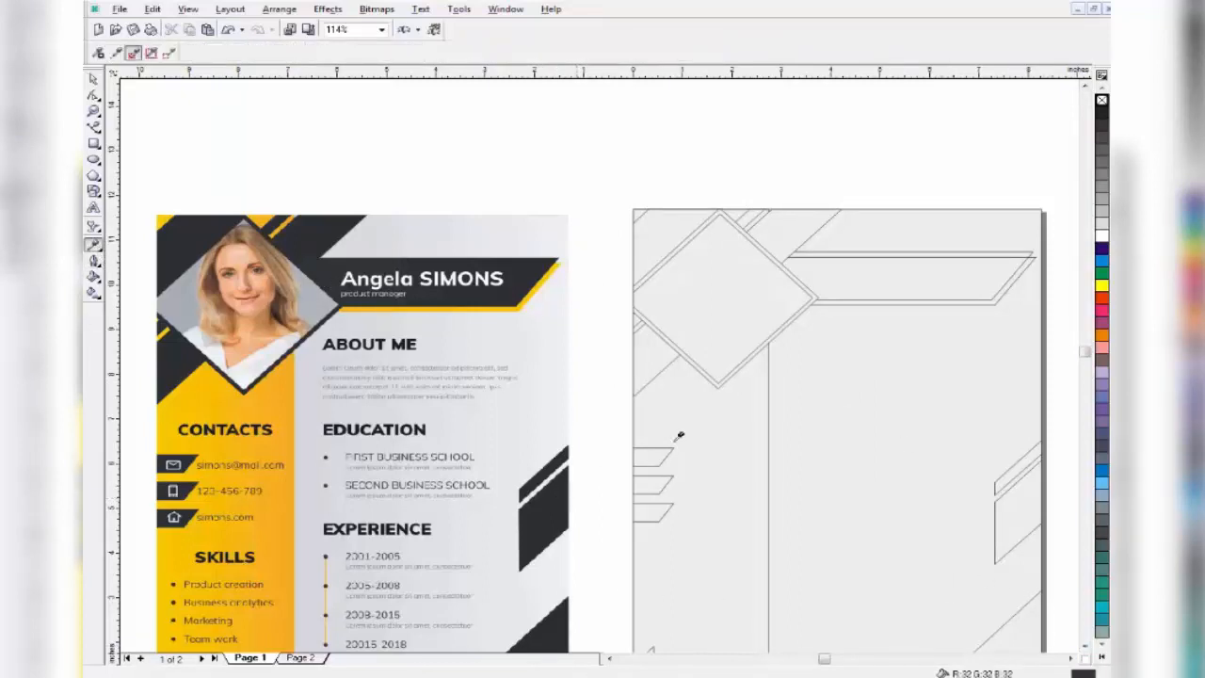
pyautogui.click(937, 278)
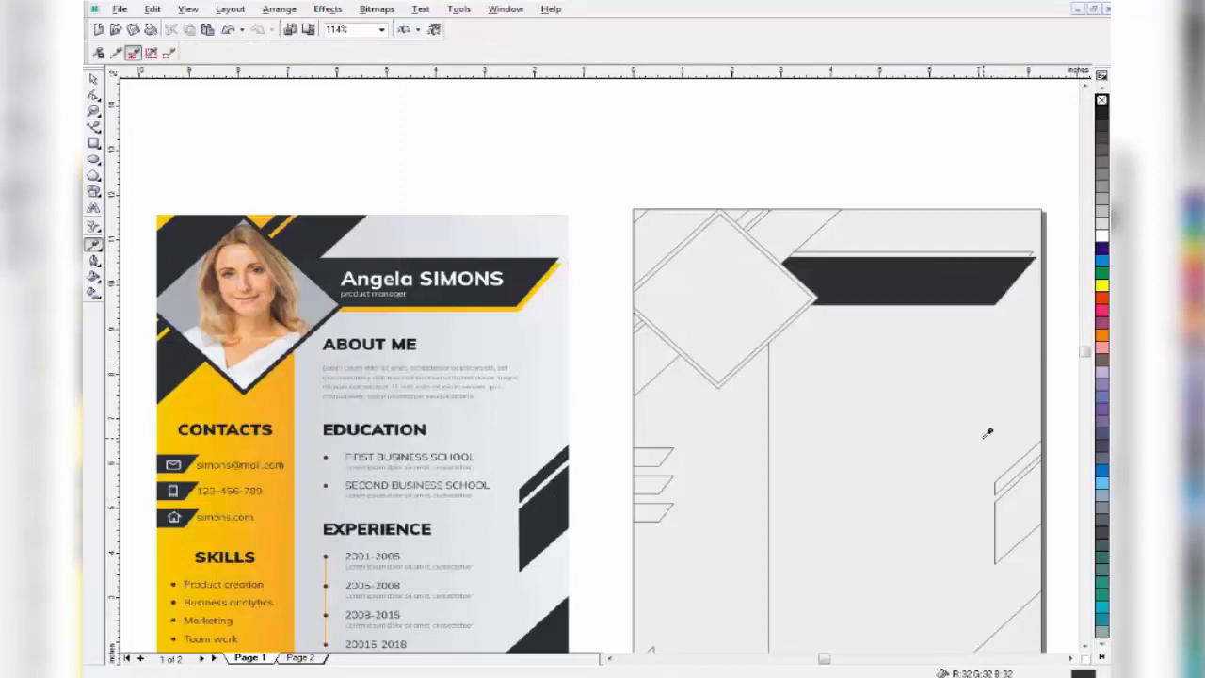
pyautogui.hotkey('ctrl', 'z')
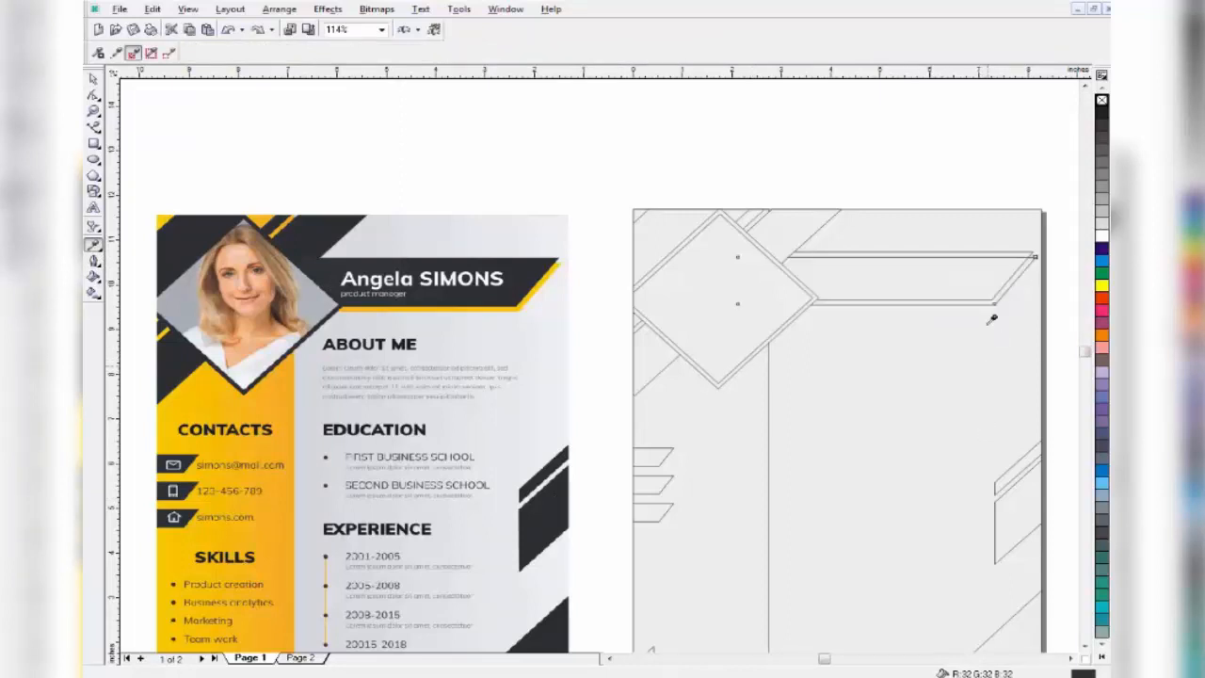
pyautogui.click(979, 254)
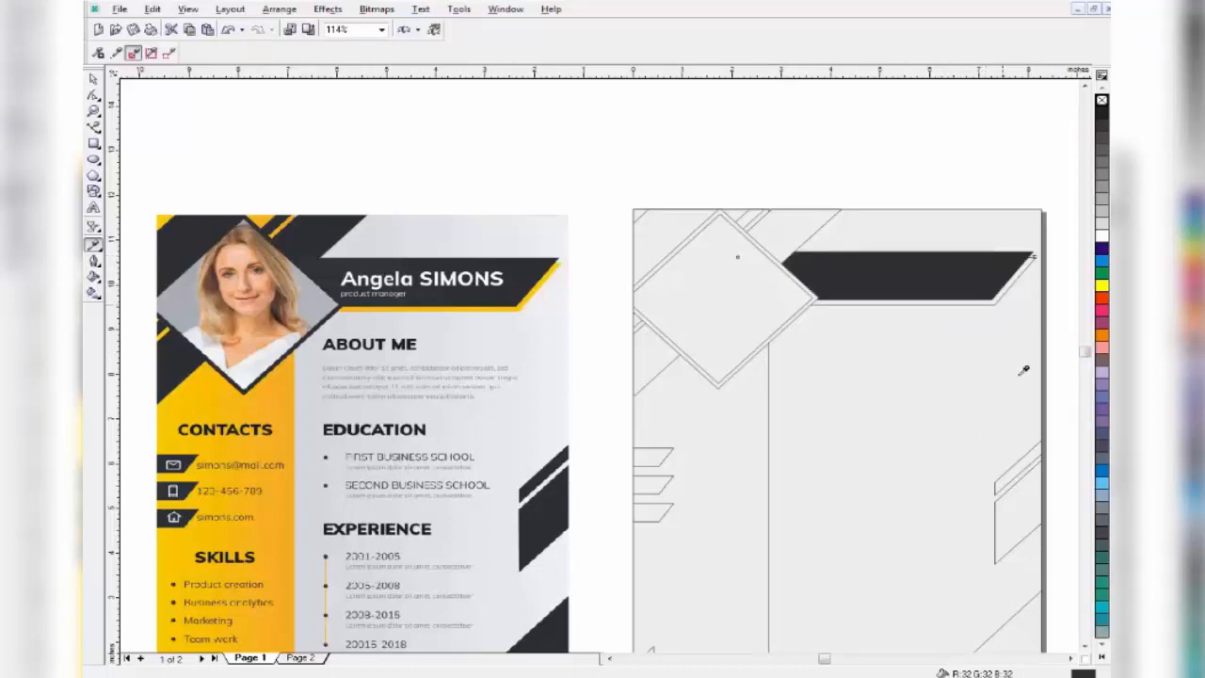
pyautogui.click(1003, 478)
pyautogui.click(1024, 626)
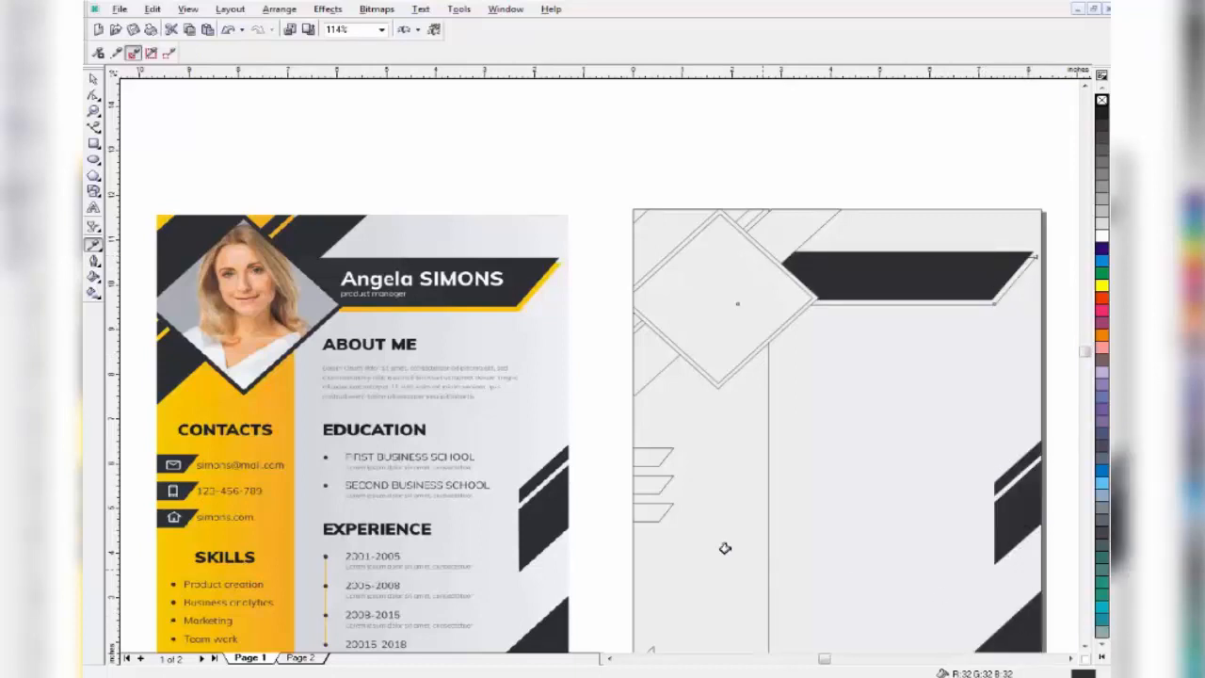
# Fill the three contact tabs and the diagonal shapes around the diamond with the sampled charcoal.
pyautogui.click(653, 512)
pyautogui.click(648, 486)
pyautogui.click(650, 463)
pyautogui.click(644, 350)
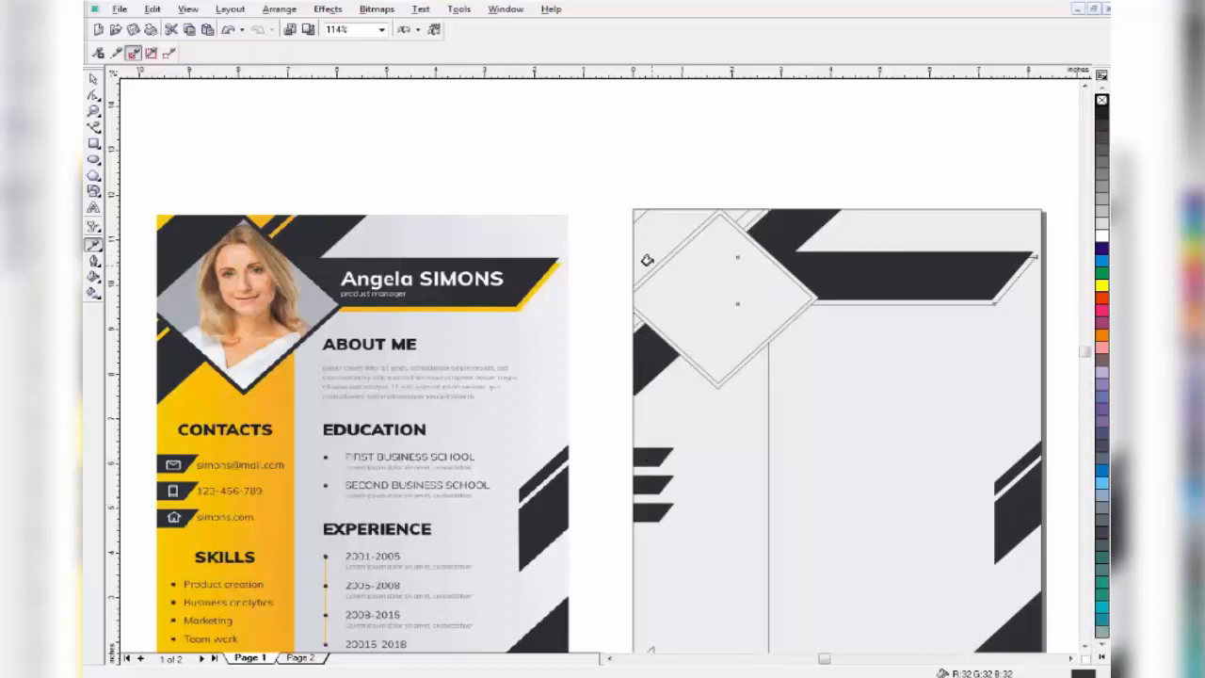
pyautogui.click(747, 218)
pyautogui.click(667, 218)
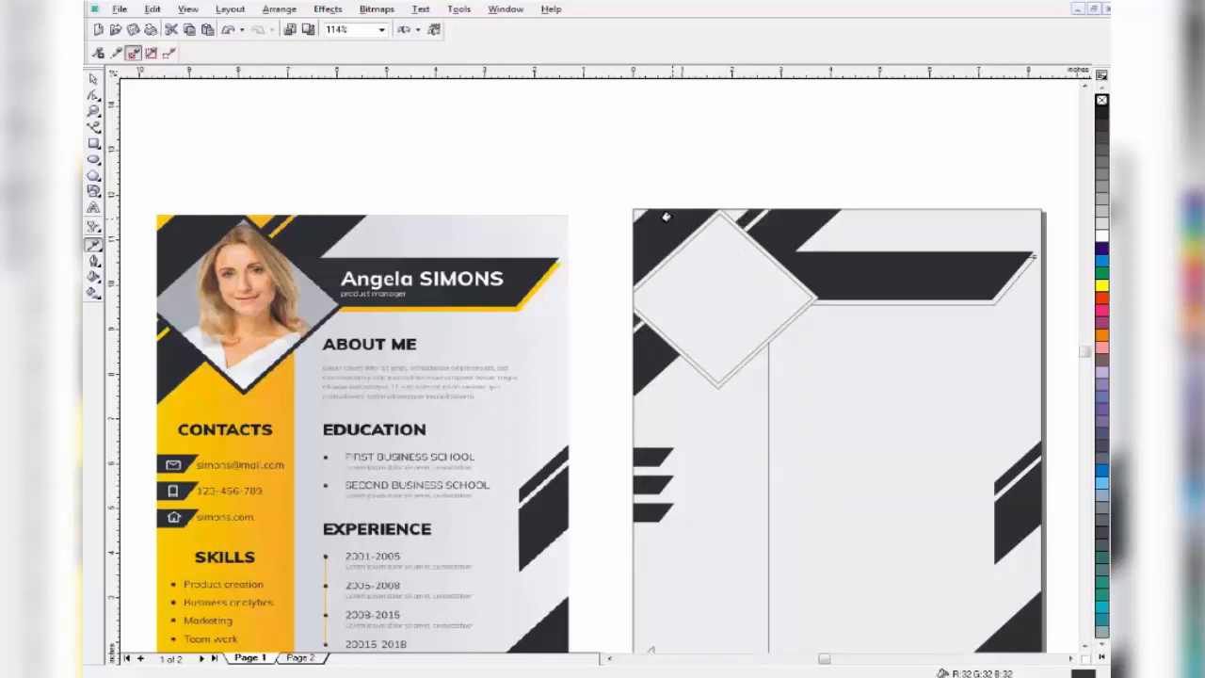
# Fill the outer diamond with the sampled charcoal, leaving the inner diamond without it.
pyautogui.click(712, 375)
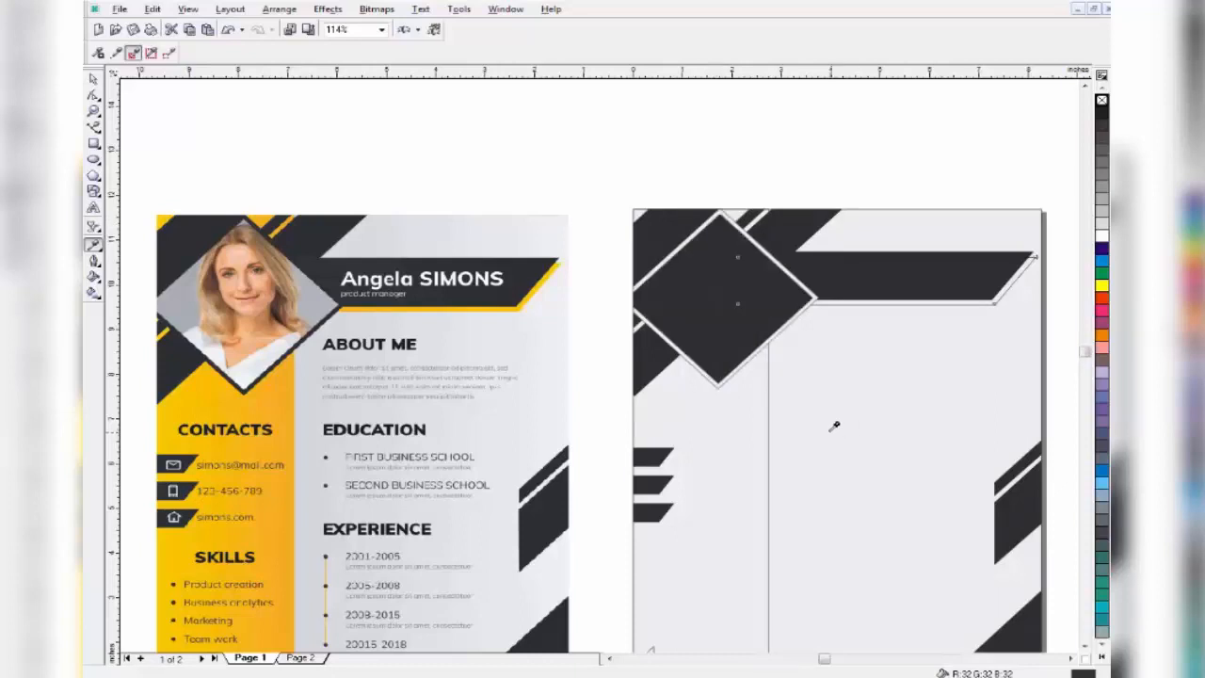
pyautogui.hotkey('ctrl', 'z')
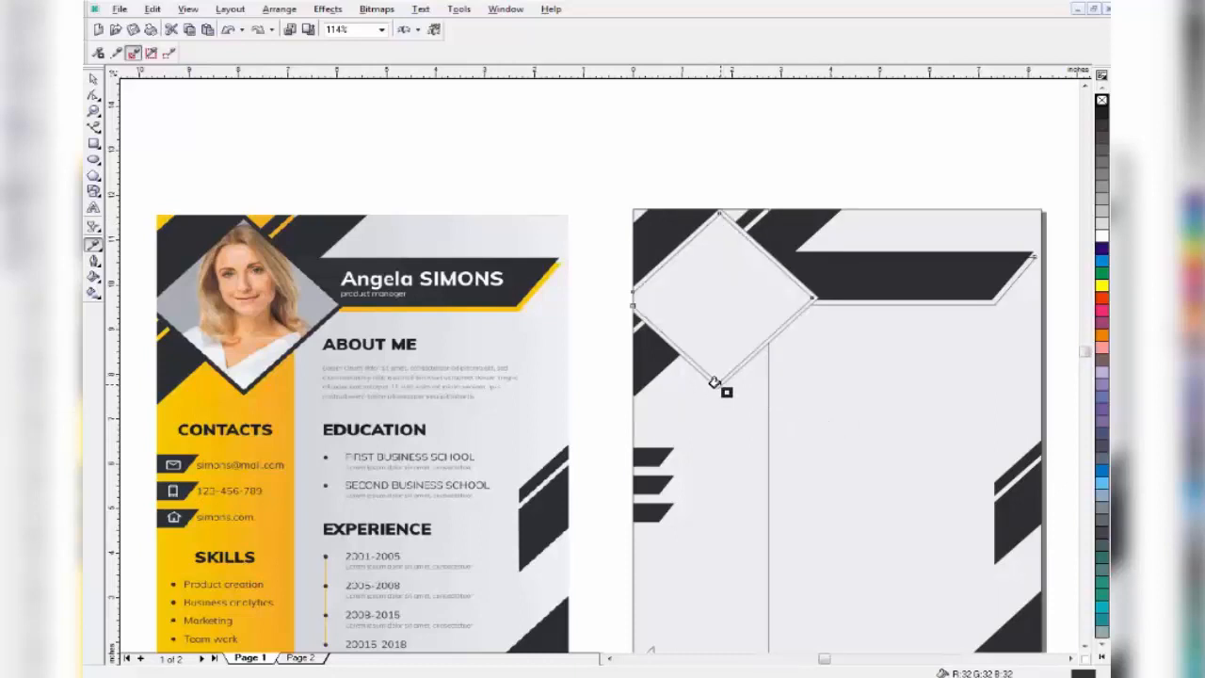
pyautogui.scroll(4, 717, 383)
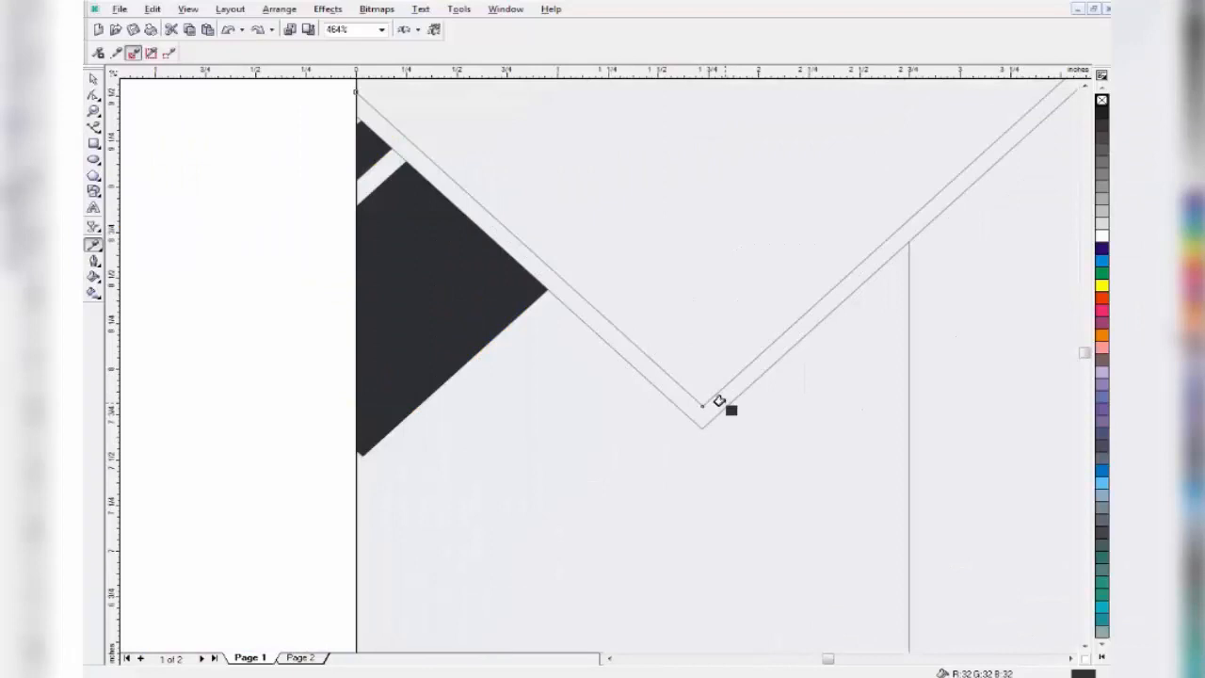
pyautogui.click(720, 403)
pyautogui.scroll(-4, 721, 405)
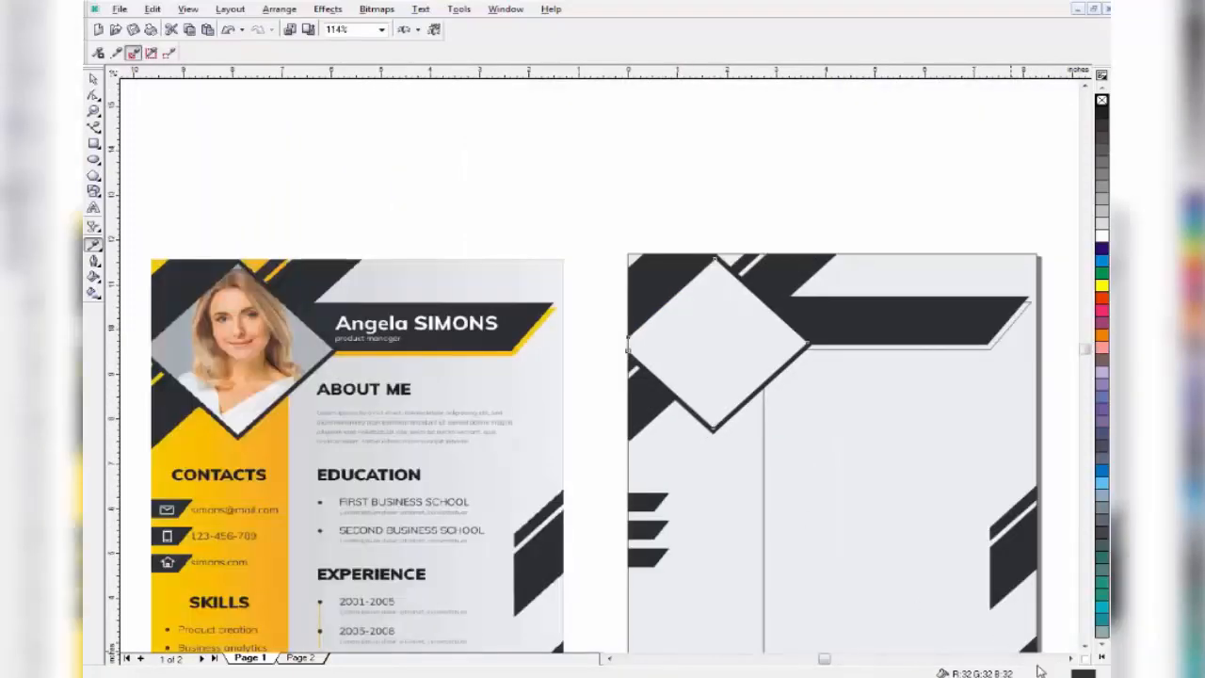
# Fill the tall slanted shape at the page's lower-left corner with the sampled charcoal.
pyautogui.click(1086, 648)
pyautogui.click(1086, 648)
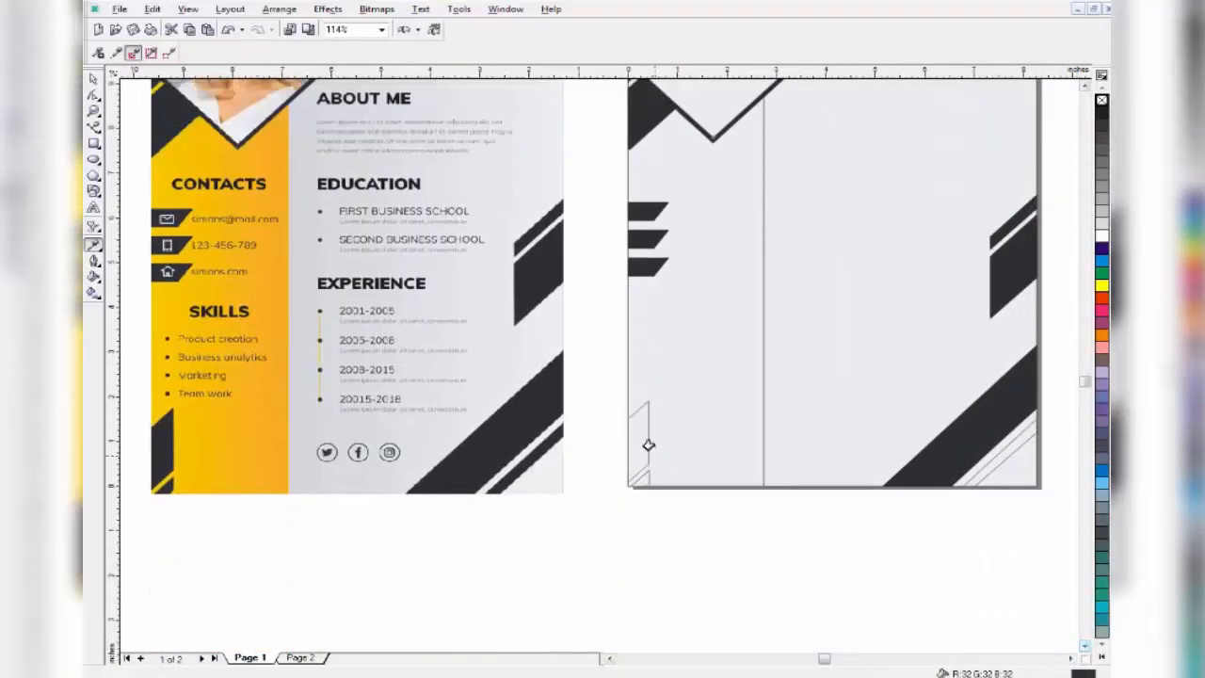
pyautogui.click(641, 441)
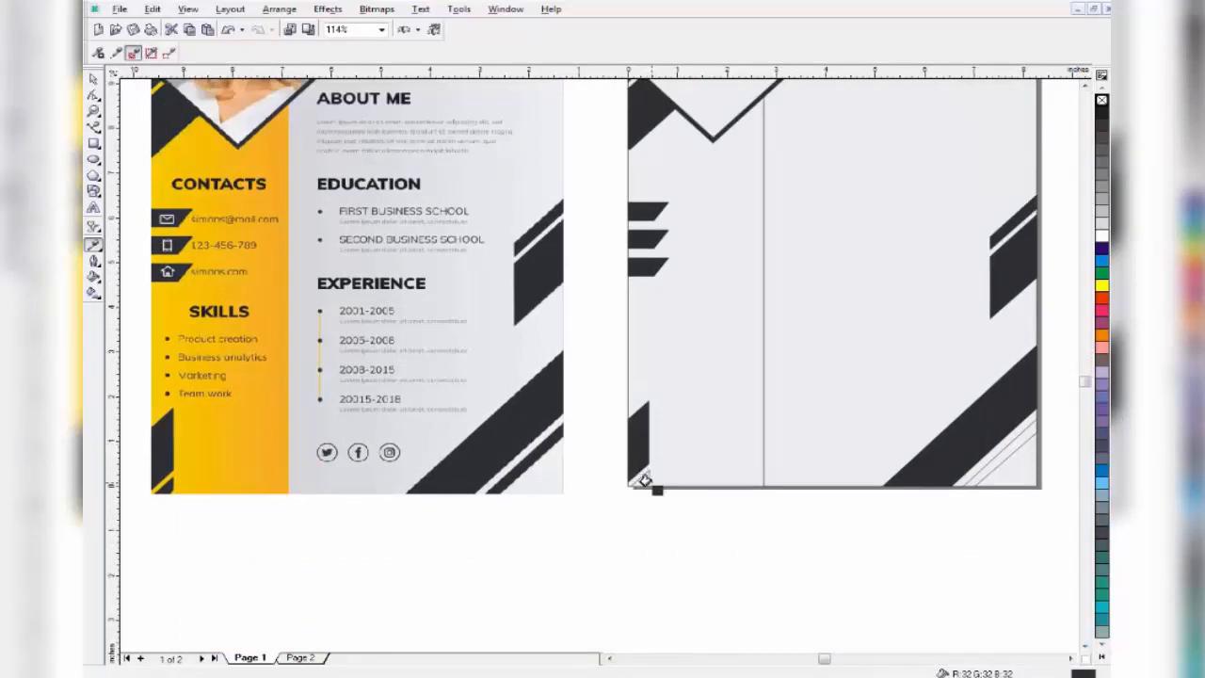
# Fill the small shape below the tall slanted one at the page's lower-left corner with the sampled charcoal.
pyautogui.click(640, 478)
pyautogui.hotkey('ctrl', 'z')
pyautogui.scroll(5, 651, 474)
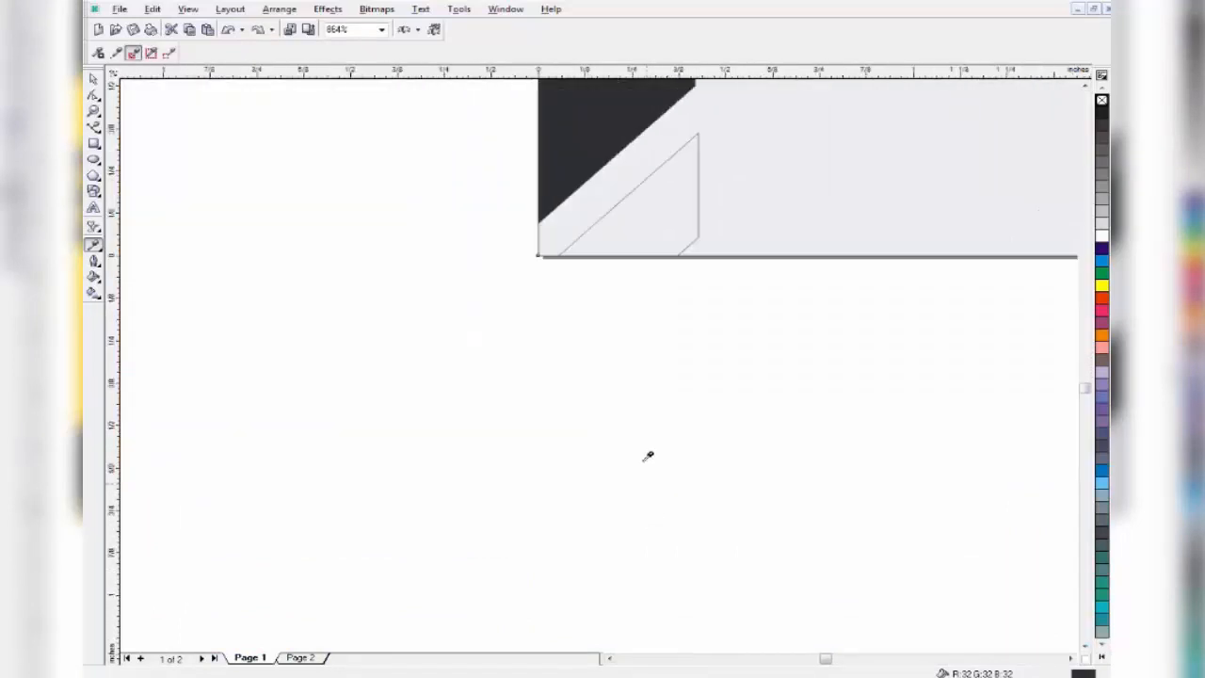
pyautogui.click(635, 231)
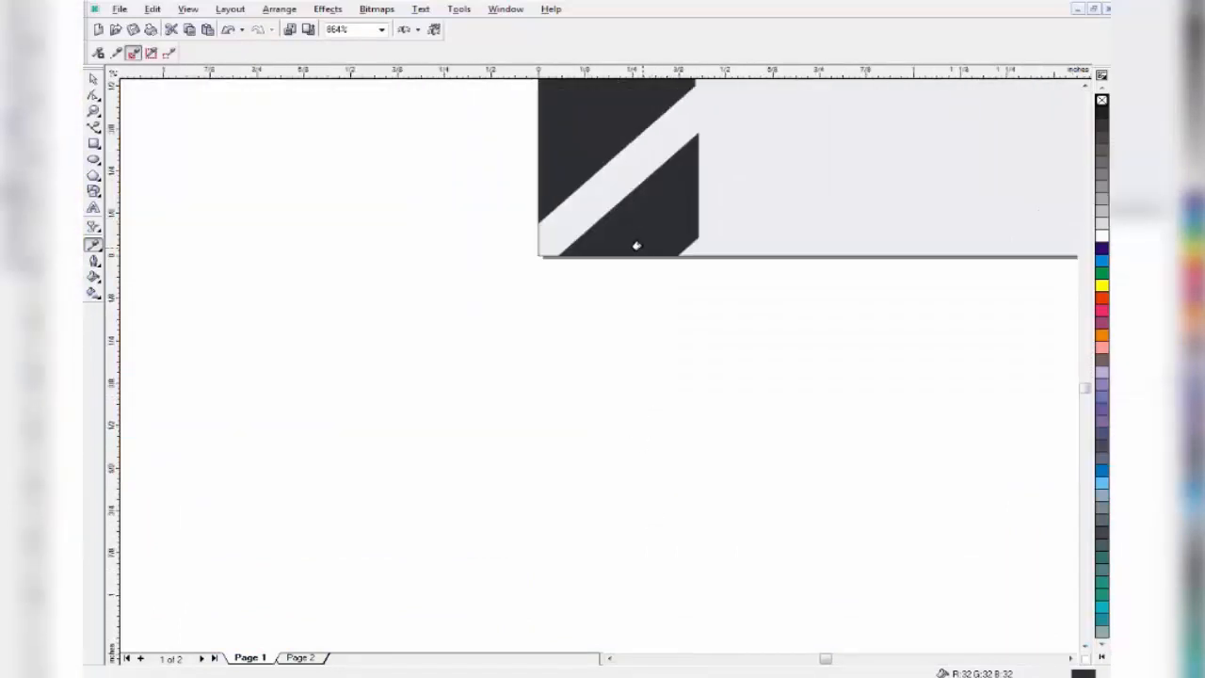
pyautogui.scroll(-5, 637, 245)
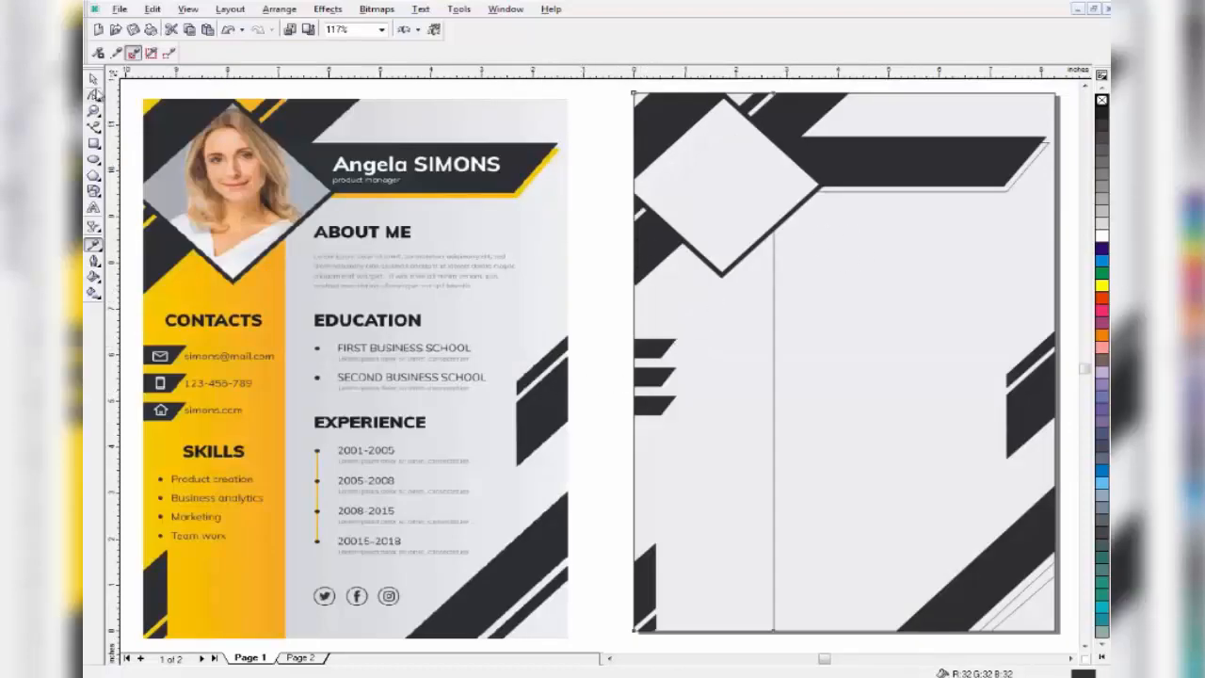
# Apply a linear gradient running horizontally from right to left across the left sidebar column.
pyautogui.click(93, 79)
pyautogui.click(93, 294)
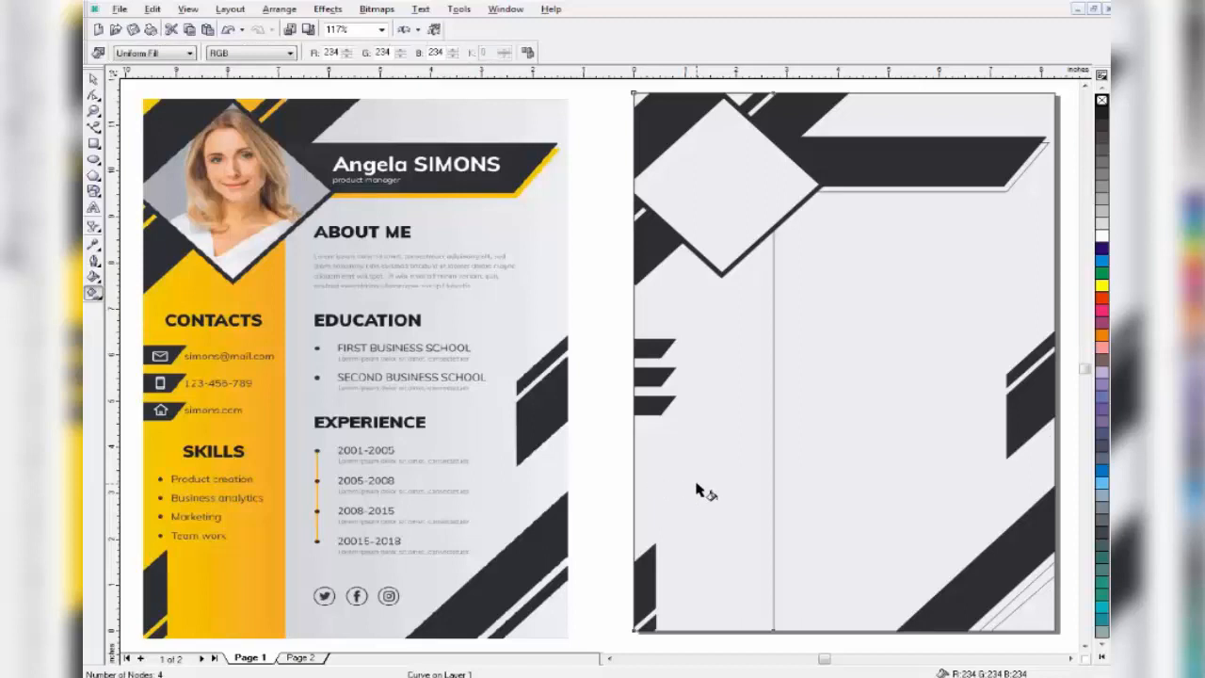
pyautogui.moveTo(740, 488); pyautogui.dragTo(651, 490)
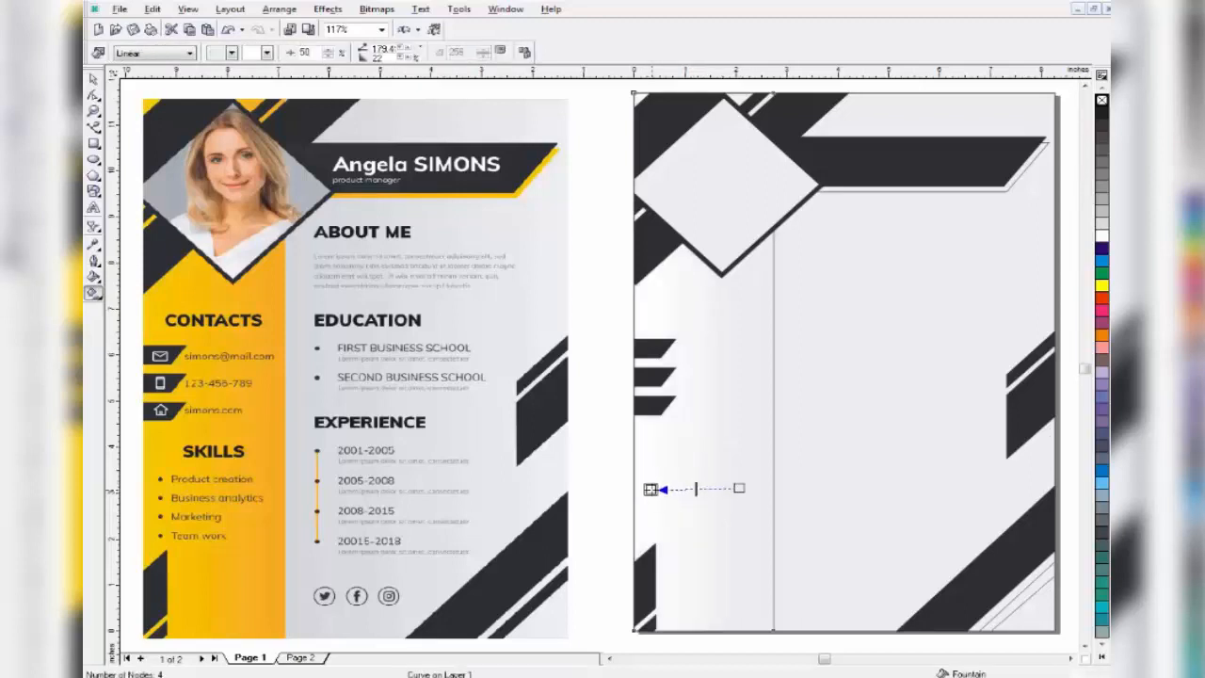
# Set the end colour of the sidebar gradient to orange, CMYK 2, 33, 95, 0.
pyautogui.click(267, 53)
pyautogui.click(286, 181)
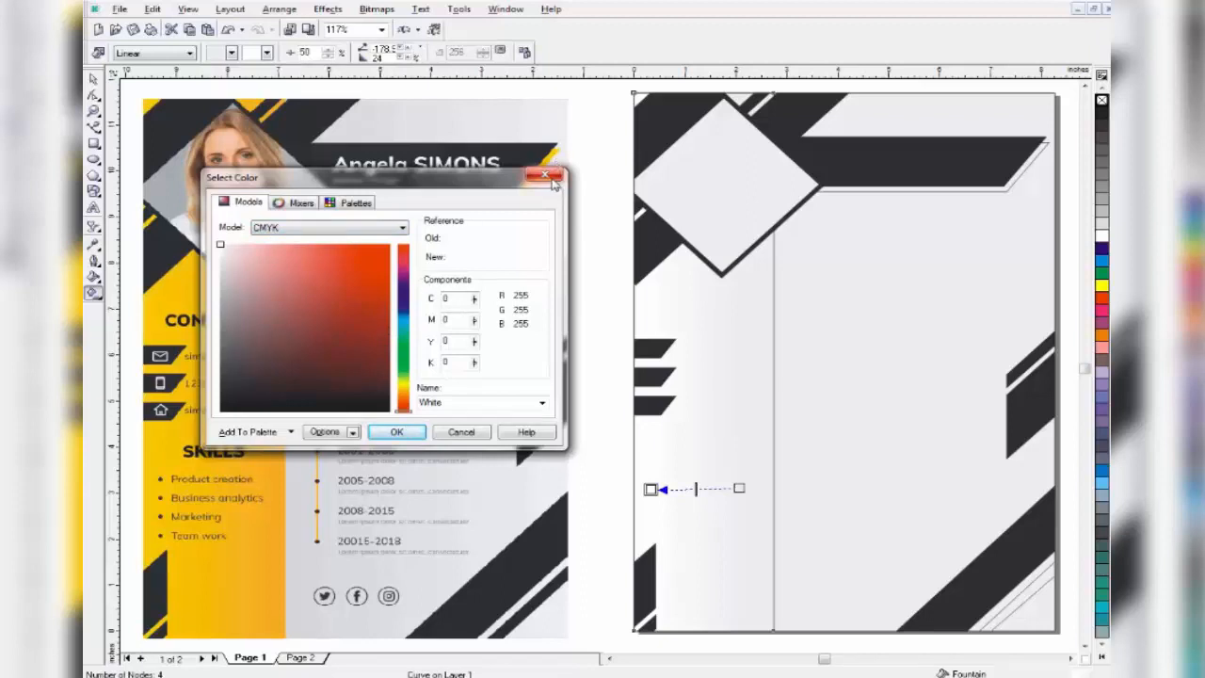
pyautogui.moveTo(404, 398); pyautogui.dragTo(405, 397)
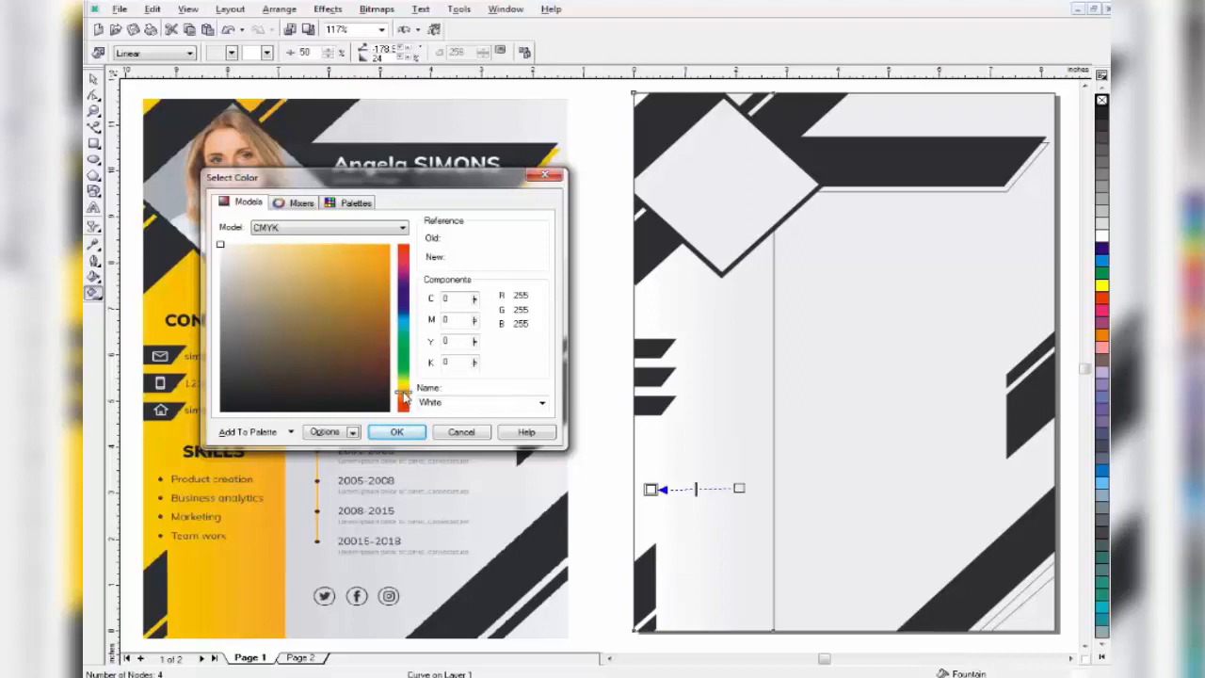
pyautogui.click(381, 255)
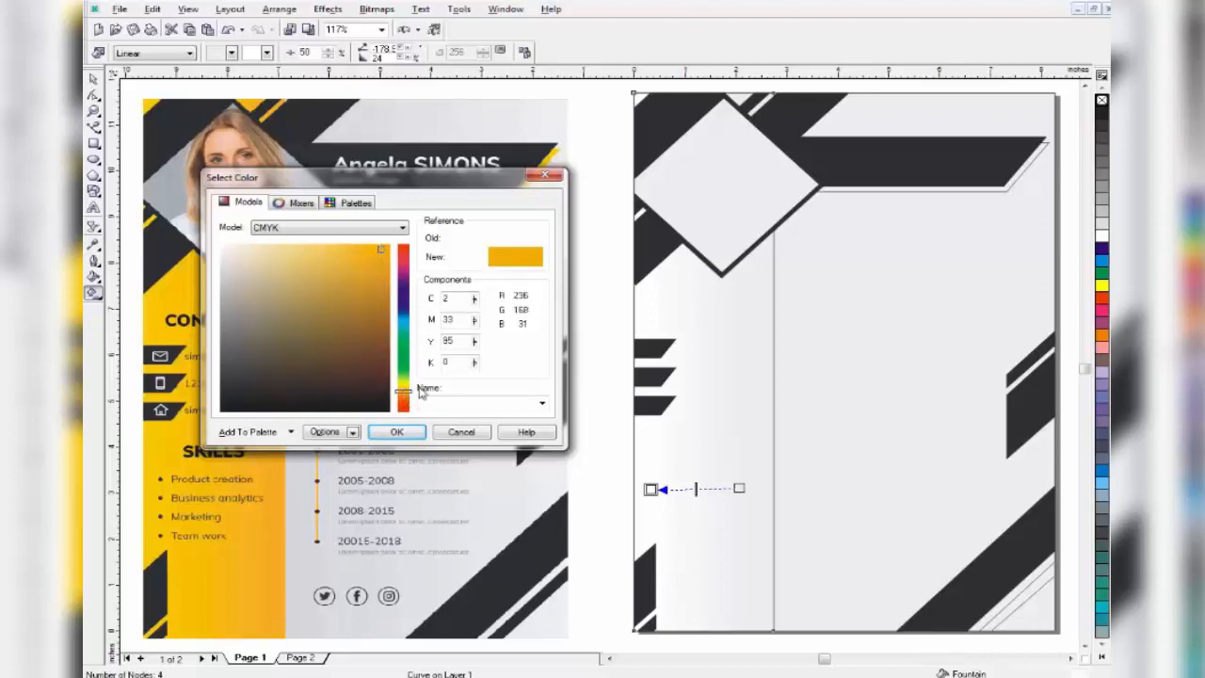
pyautogui.click(412, 432)
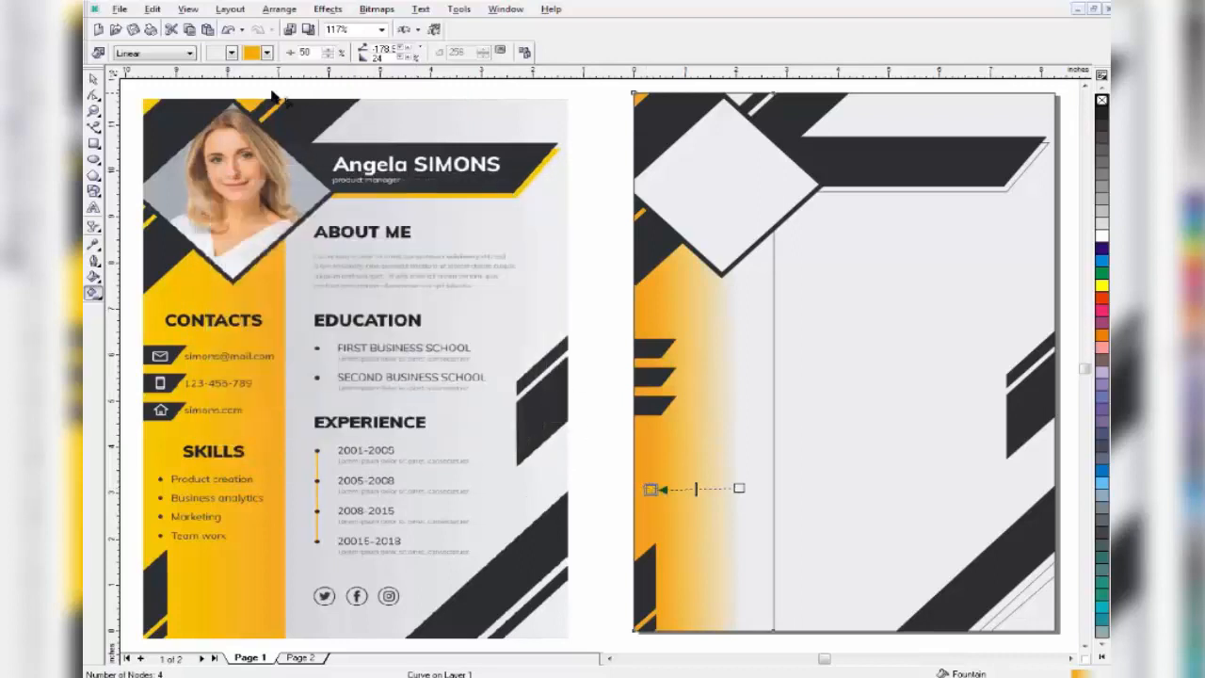
# Change the end colour of the sidebar gradient to golden yellow, about CMYK 4, 21, 94, 0.
pyautogui.click(267, 54)
pyautogui.click(282, 179)
pyautogui.moveTo(403, 398); pyautogui.dragTo(405, 395)
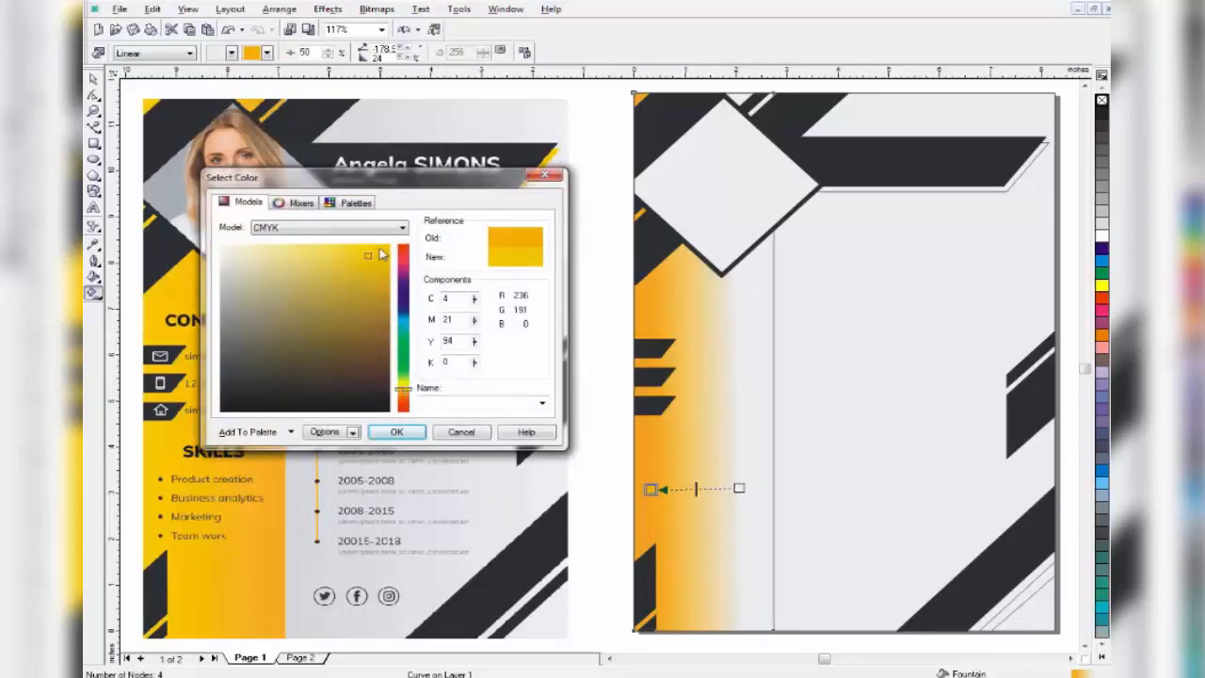
pyautogui.click(396, 433)
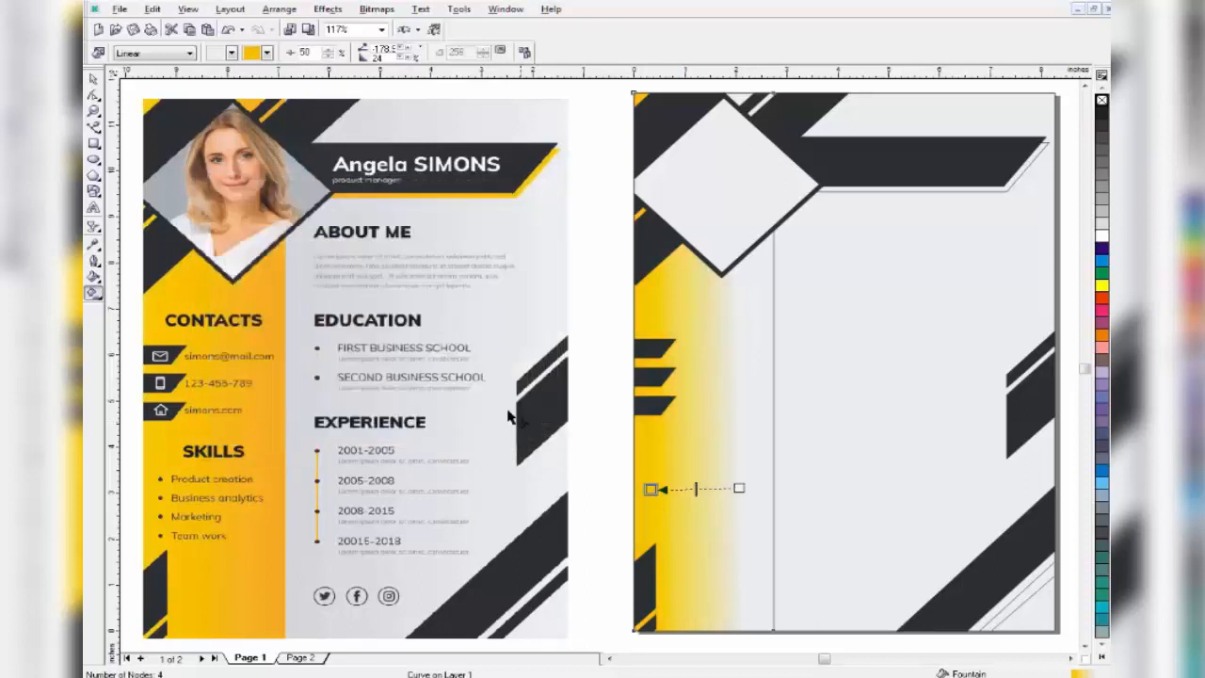
# Set the start colour of the sidebar gradient to orange, RGB 242, 183, 8.
pyautogui.click(266, 52)
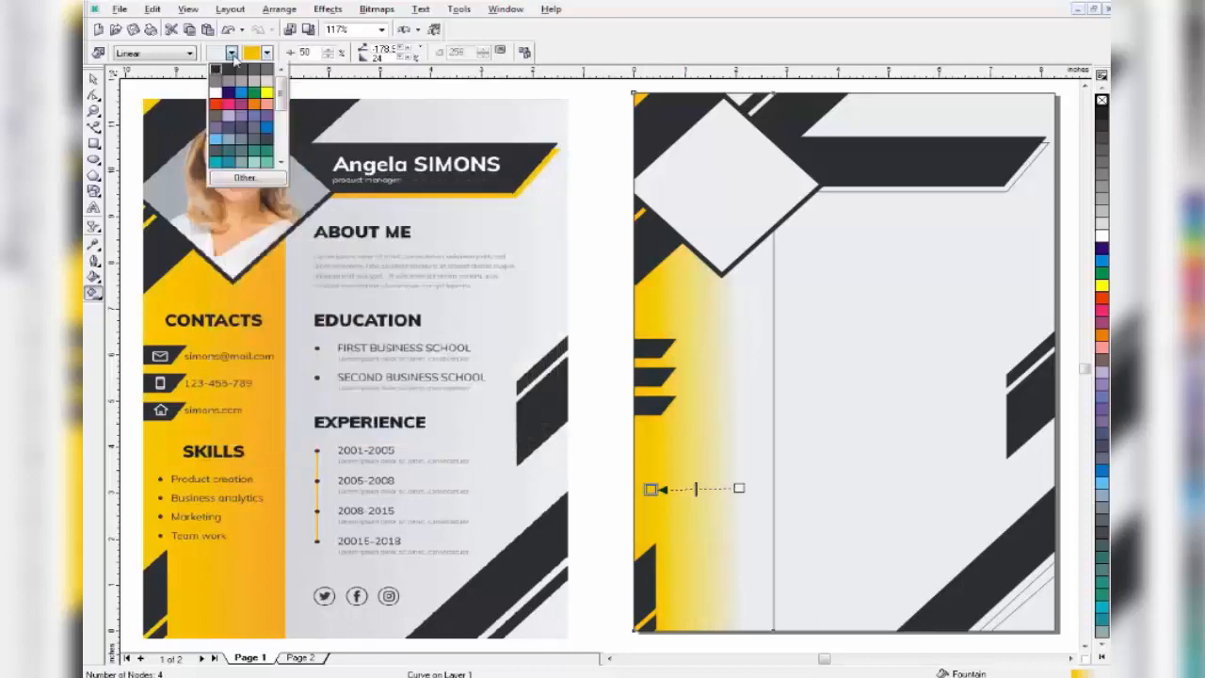
pyautogui.click(237, 181)
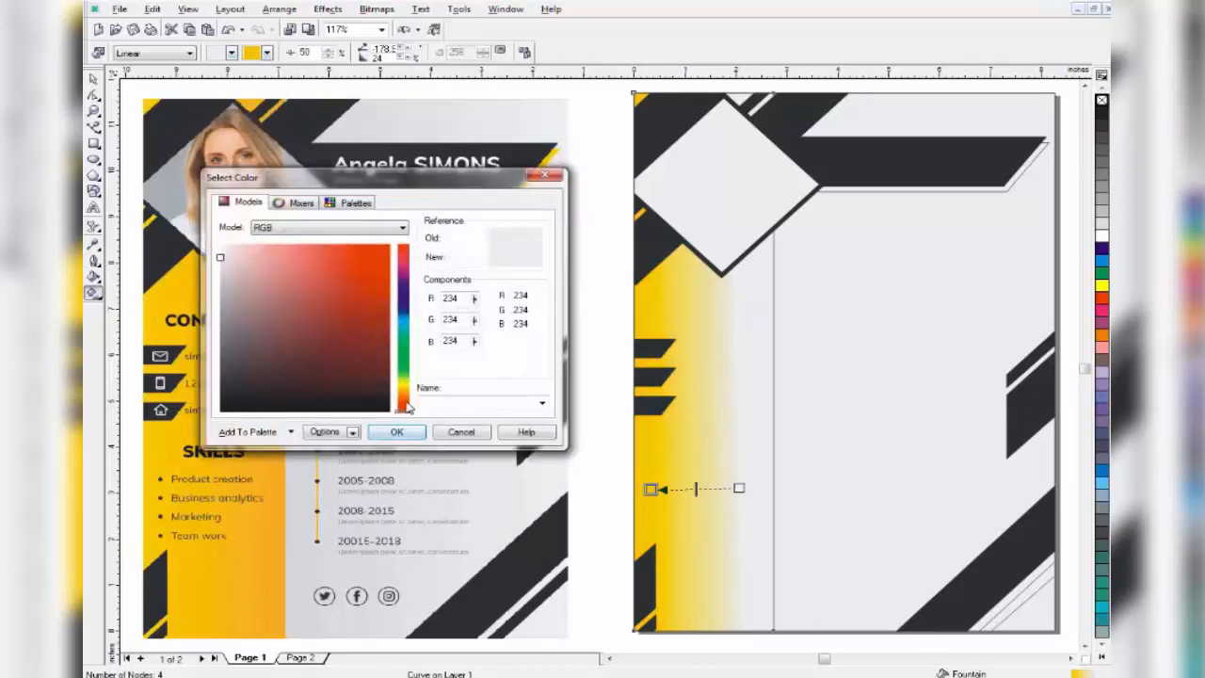
pyautogui.click(406, 397)
pyautogui.moveTo(406, 397); pyautogui.dragTo(406, 395)
pyautogui.click(384, 257)
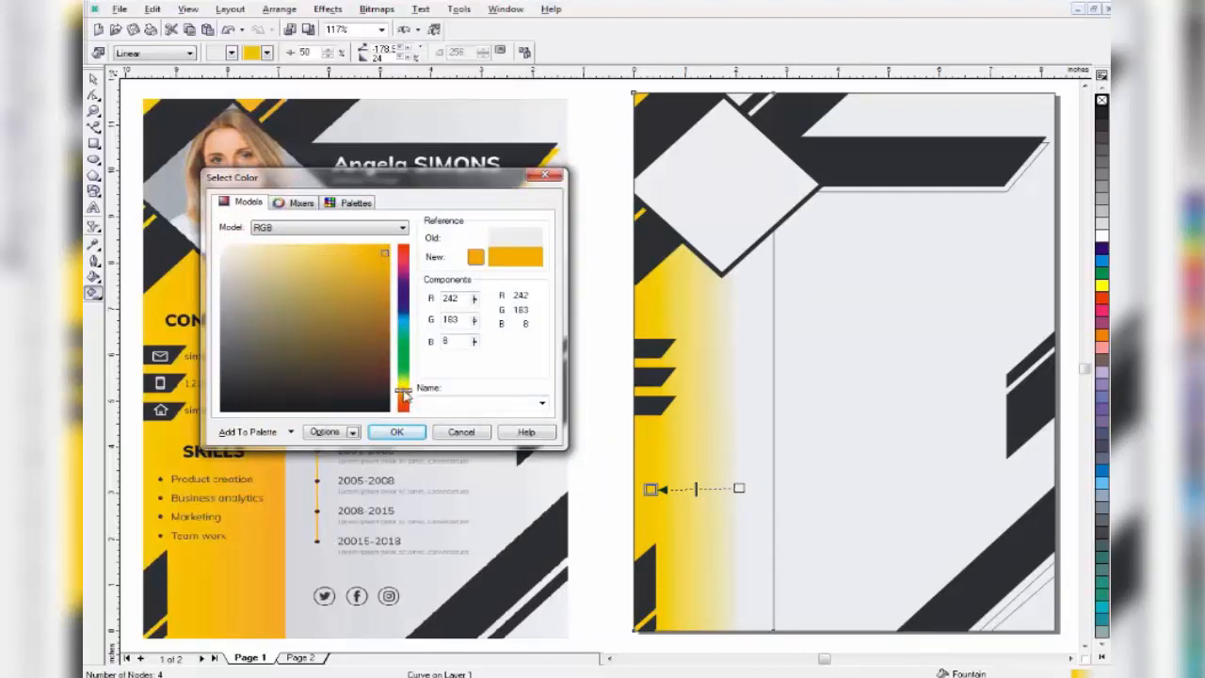
pyautogui.click(399, 432)
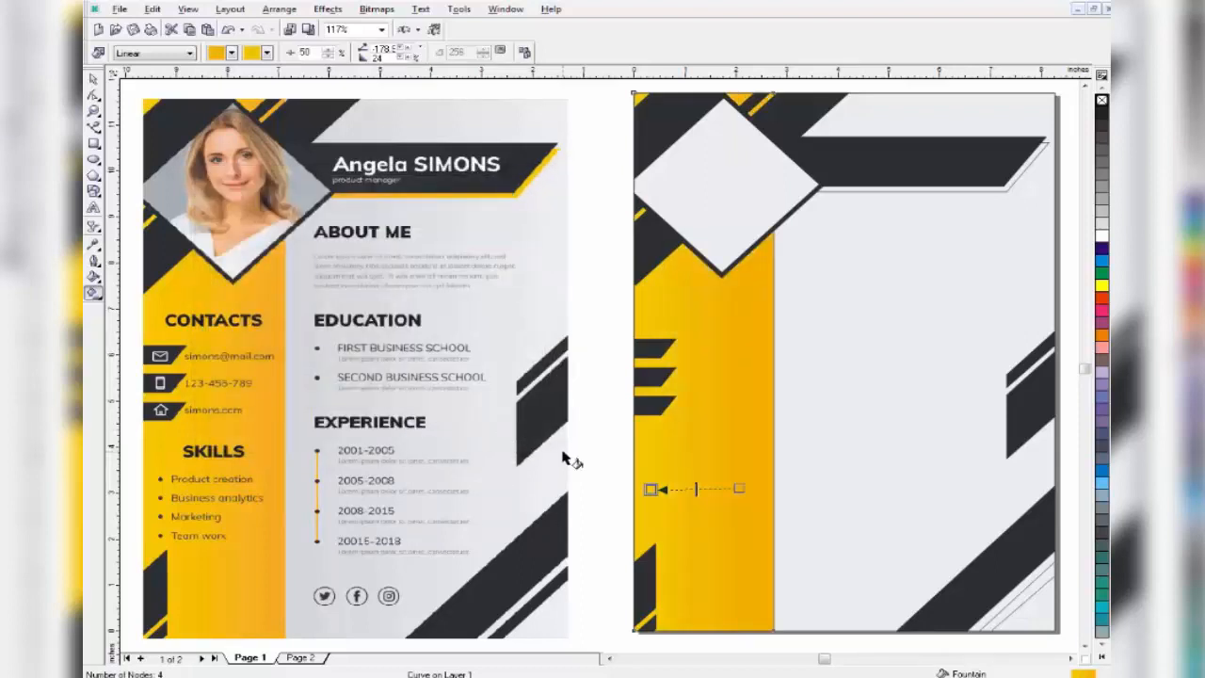
# Fill the thin diagonal strip at the page's lower-right corner with the sampled charcoal.
pyautogui.scroll(-1, 572, 452)
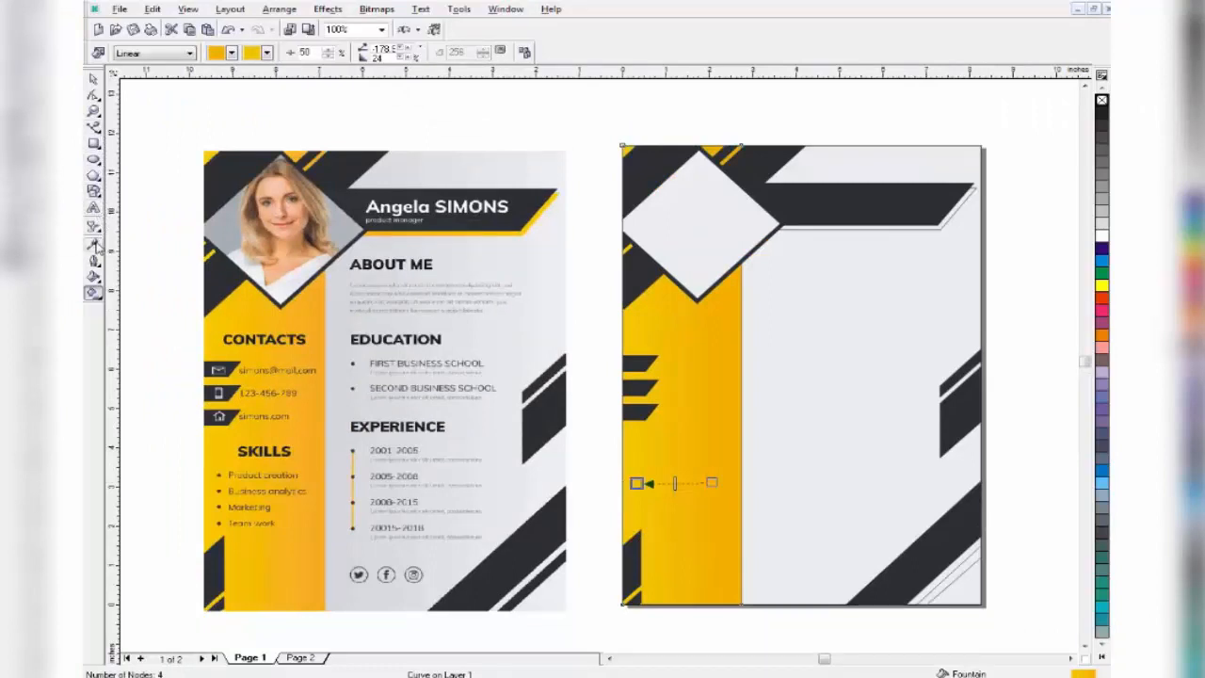
pyautogui.click(95, 244)
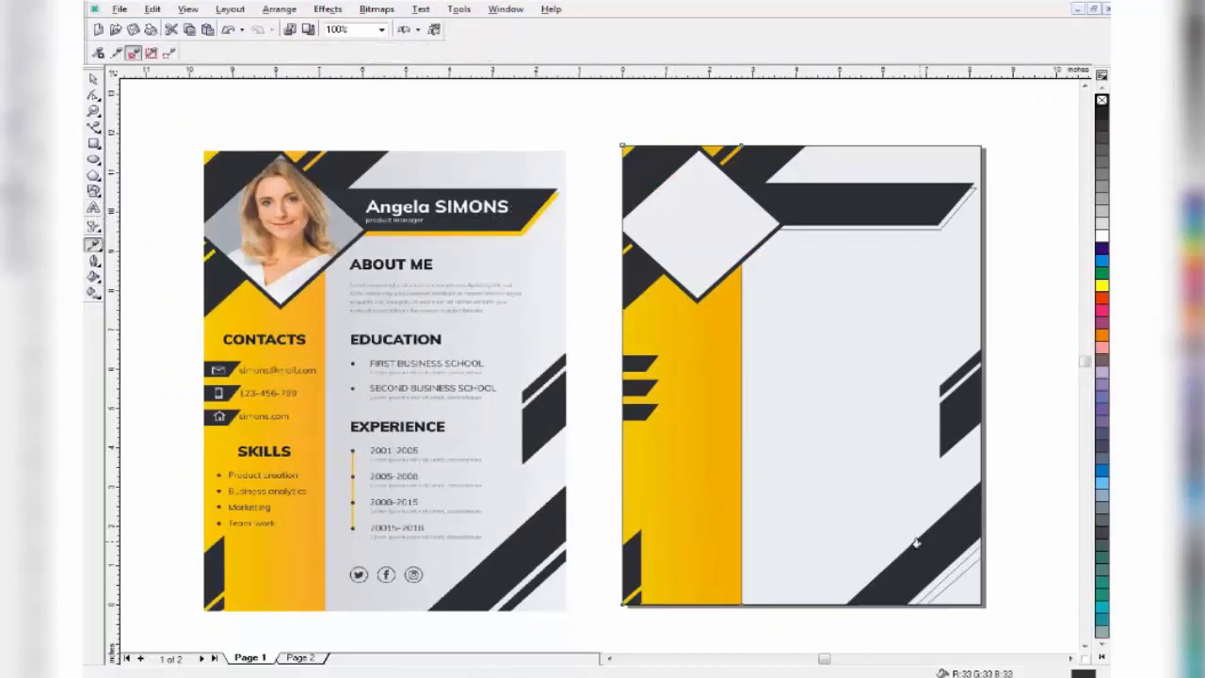
pyautogui.click(971, 554)
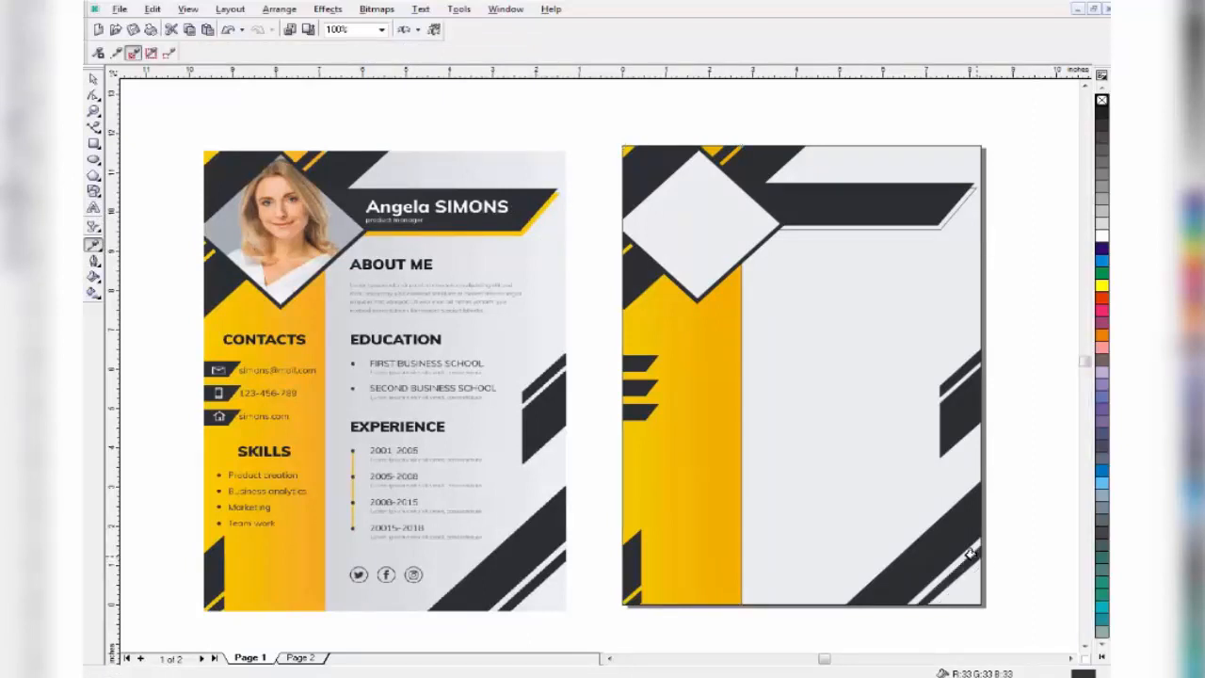
# Copy only the fill of the sidebar column onto the unfilled outlined shape behind the name banner.
pyautogui.click(93, 79)
pyautogui.click(653, 426)
pyautogui.scroll(-1, 659, 435)
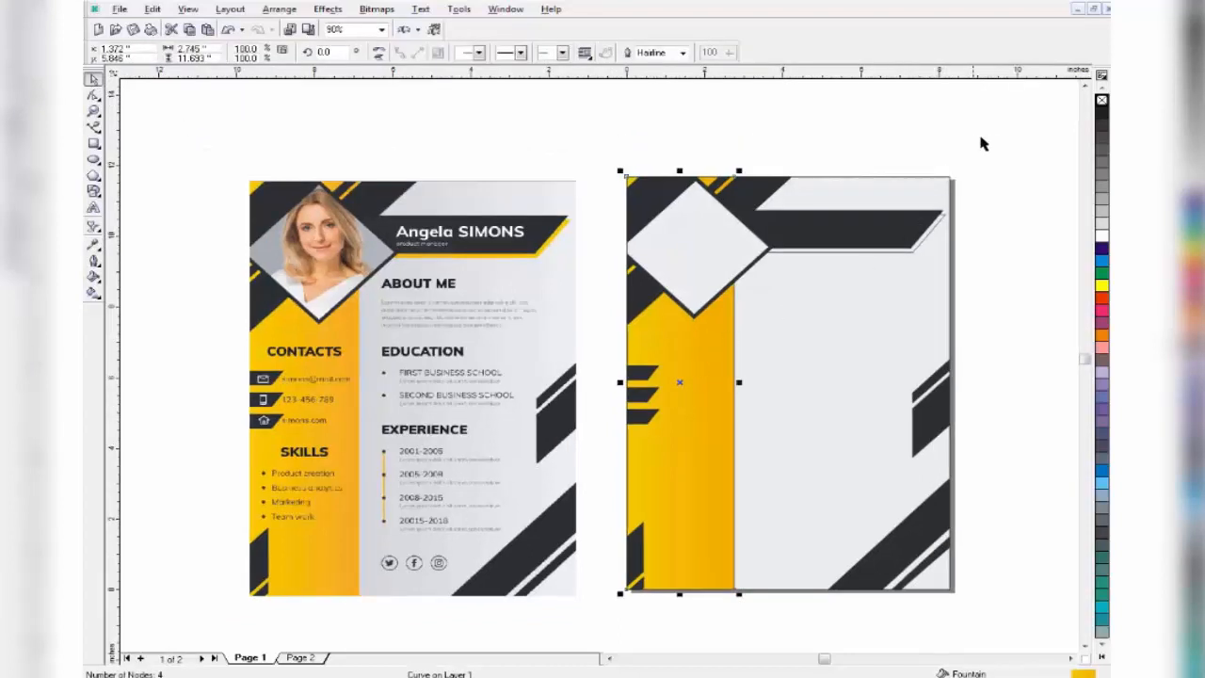
pyautogui.scroll(1, 780, 263)
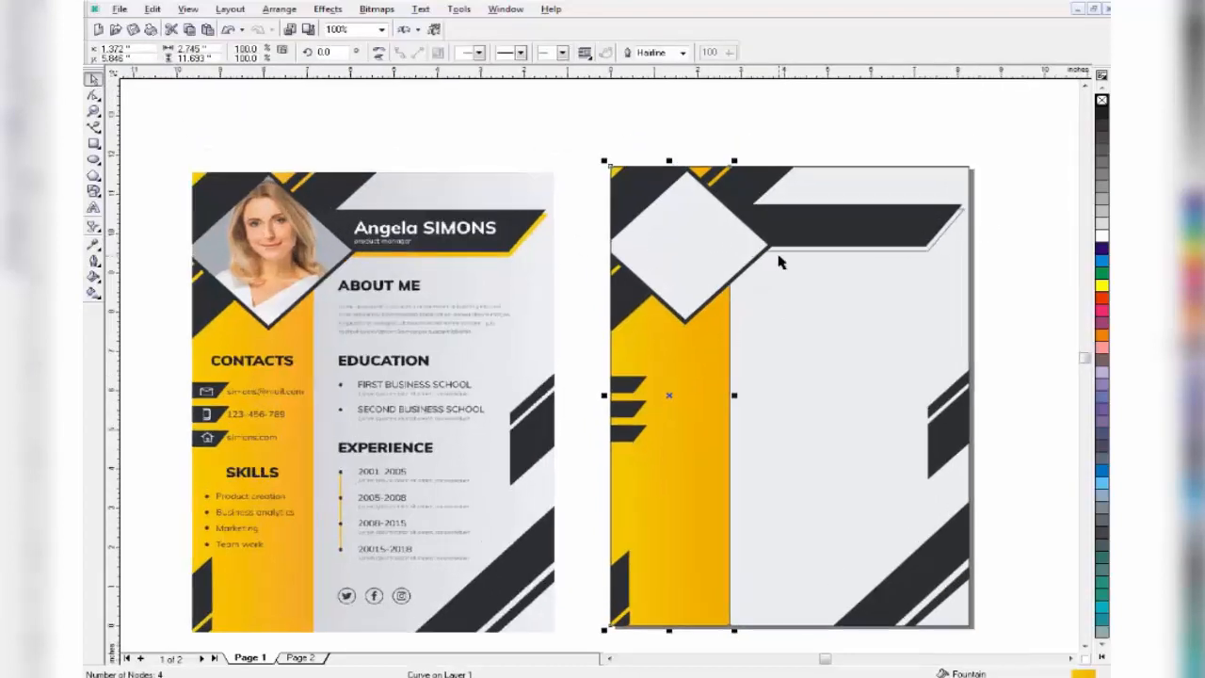
pyautogui.click(901, 253)
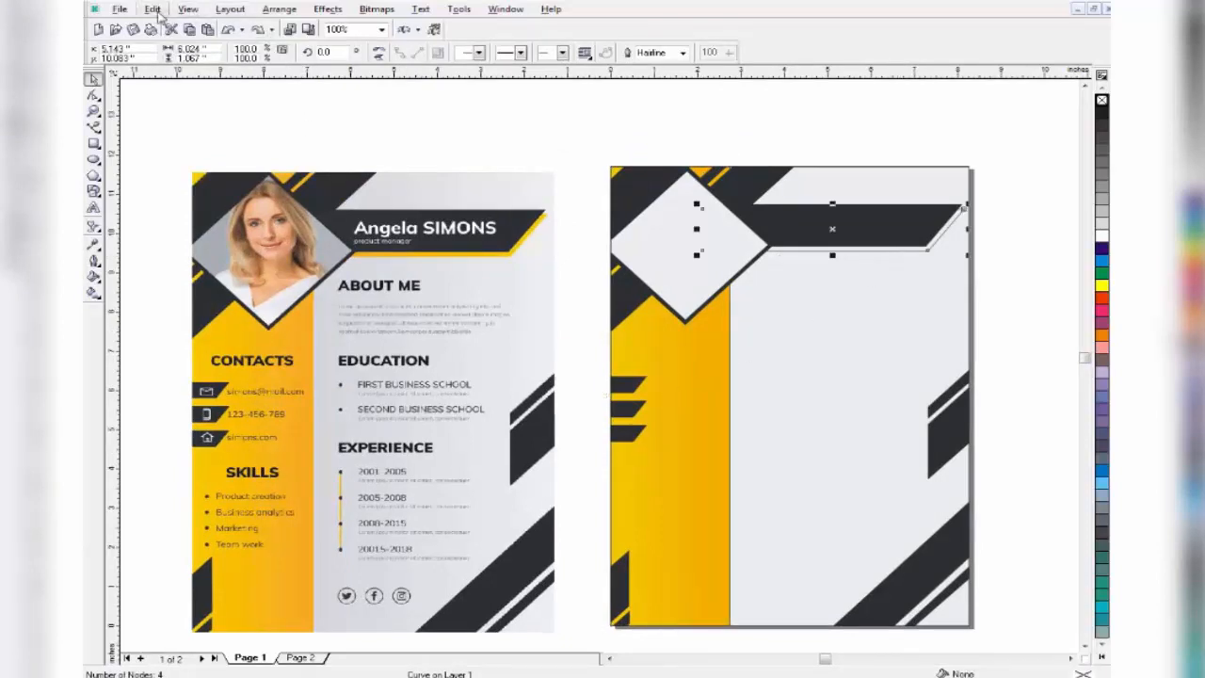
pyautogui.click(153, 9)
pyautogui.click(189, 180)
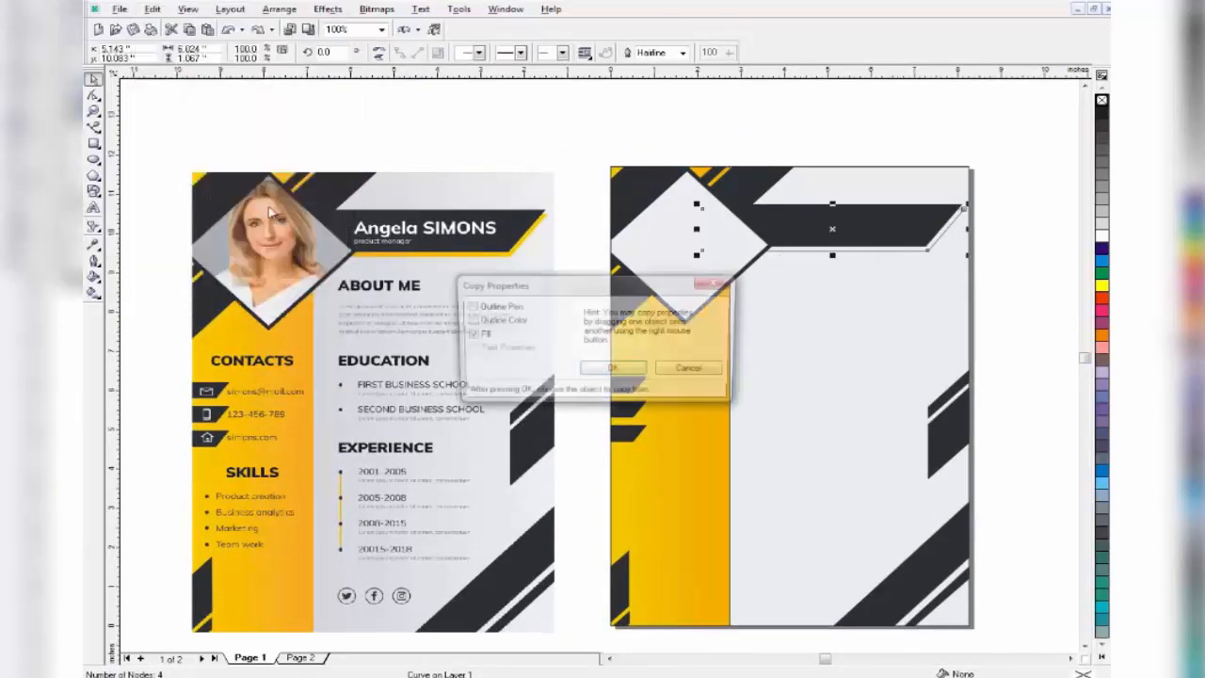
pyautogui.click(613, 370)
pyautogui.click(694, 424)
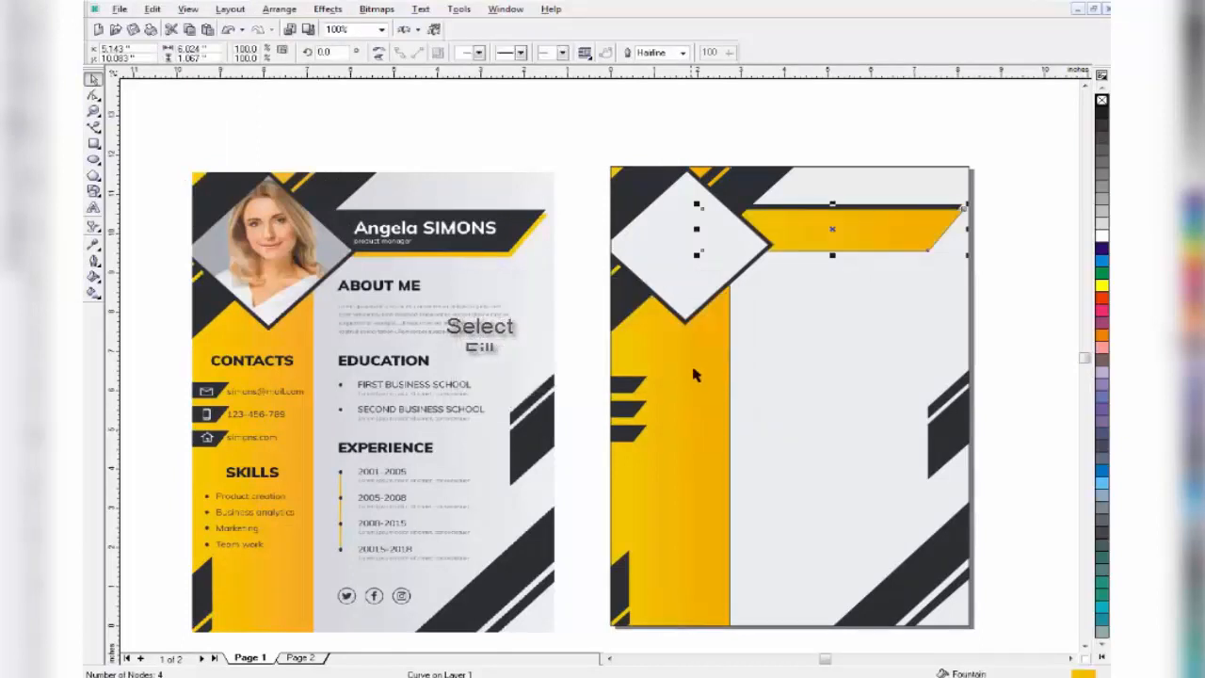
pyautogui.click(1016, 185)
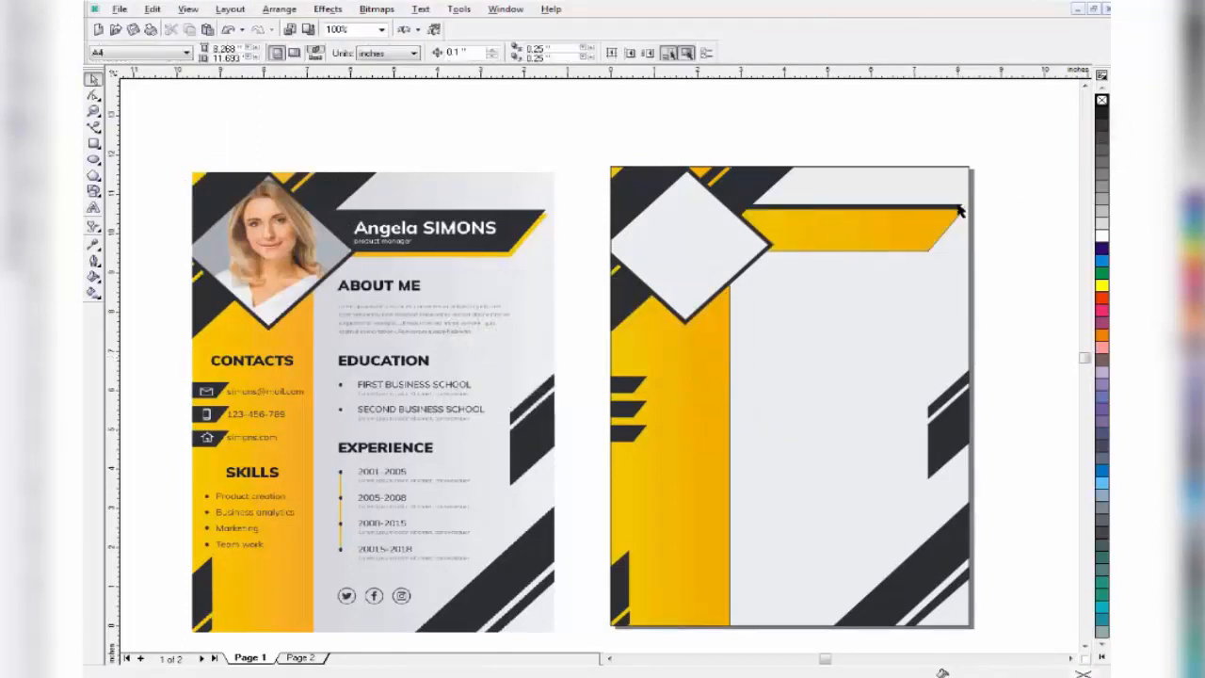
# Order the charcoal name banner directly in front of the yellow gradient banner.
pyautogui.click(961, 212)
pyautogui.rightClick(962, 210)
pyautogui.moveTo(839, 356)
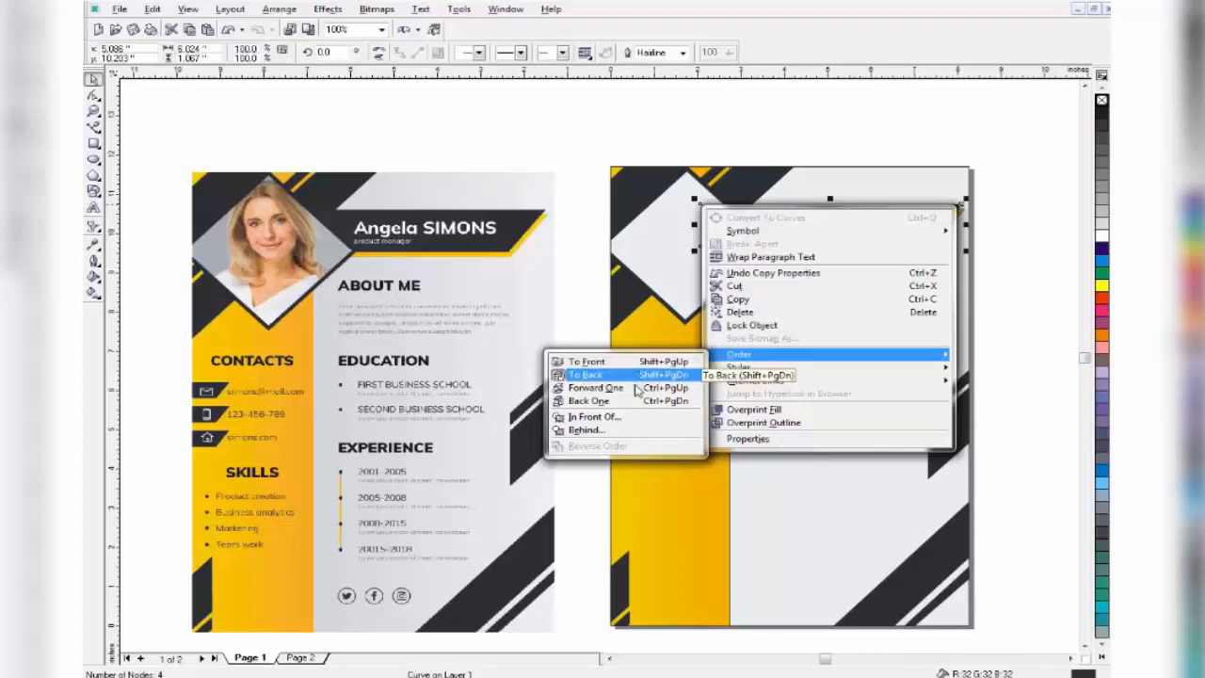
pyautogui.click(629, 415)
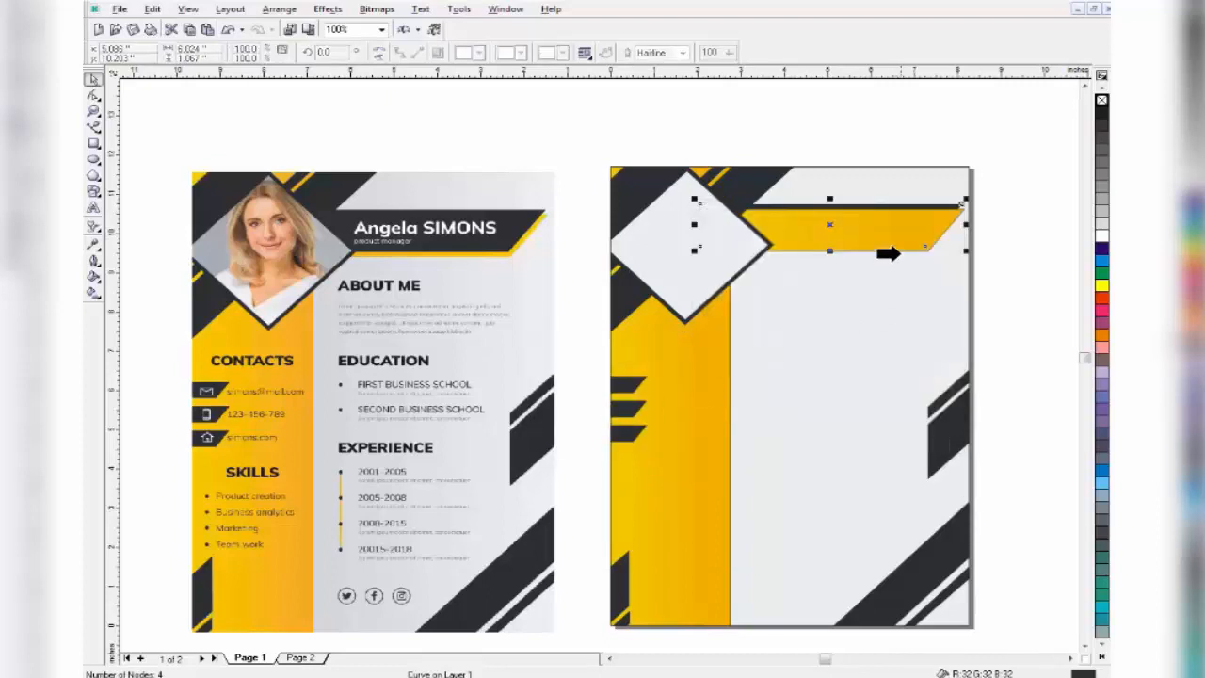
pyautogui.click(938, 215)
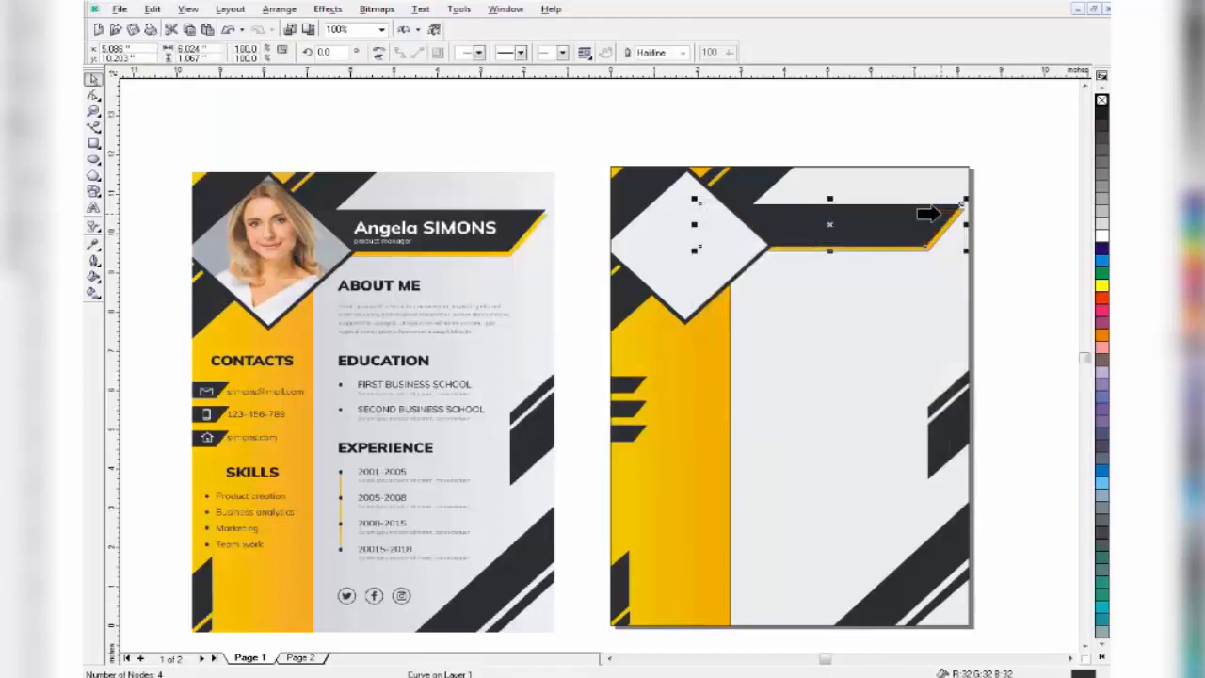
pyautogui.click(1009, 175)
# Select all the traced shapes on the page and remove their outlines.
pyautogui.scroll(-1, 686, 674)
pyautogui.moveTo(1012, 102); pyautogui.dragTo(597, 613)
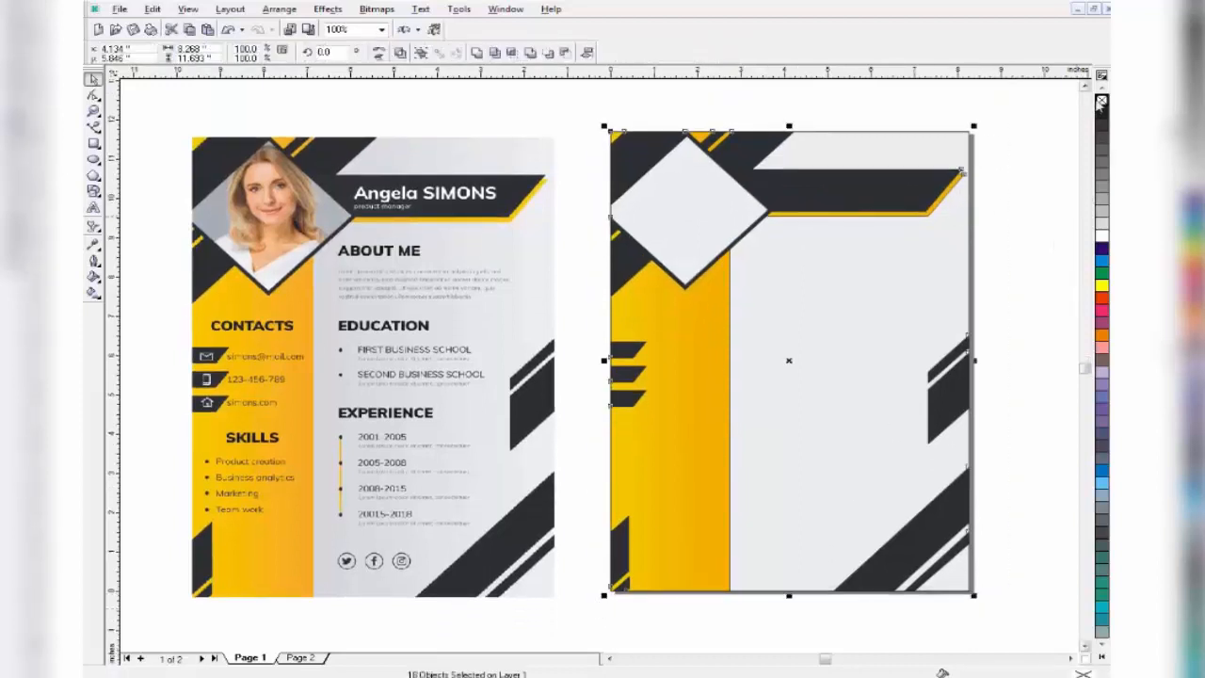
pyautogui.click(1040, 156)
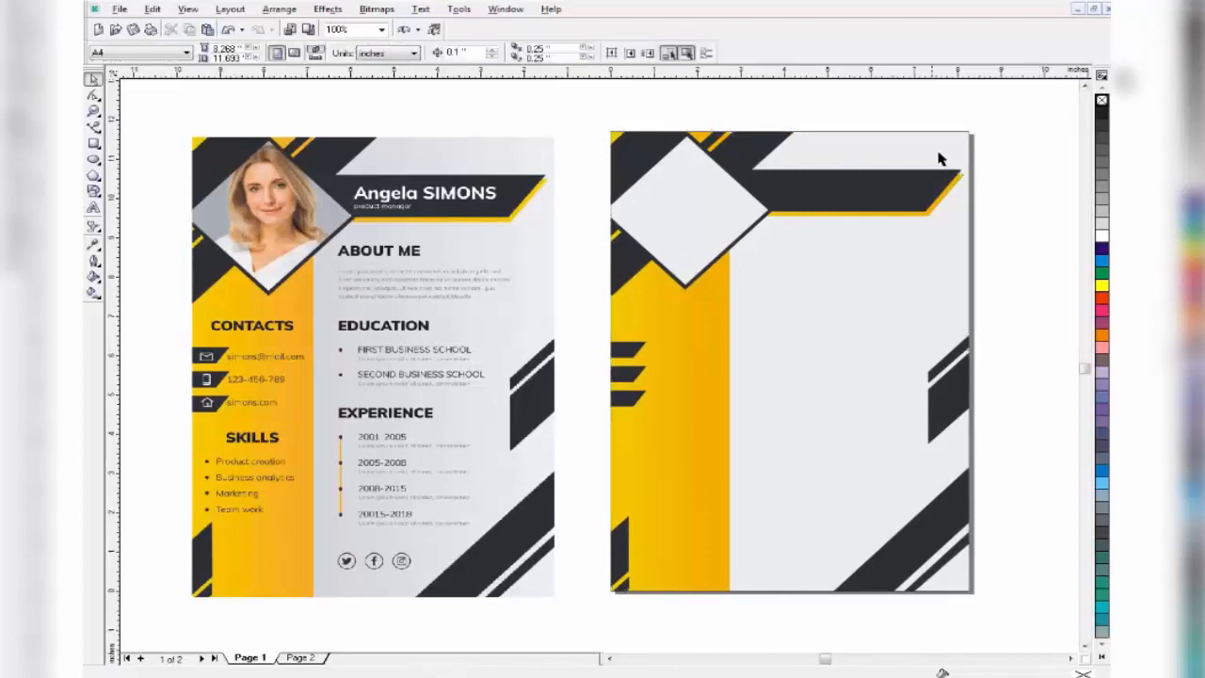
# Widen the sidebar column slightly at its right edge to cover the gap beside the upper diagonal stripe.
pyautogui.scroll(4, 747, 135)
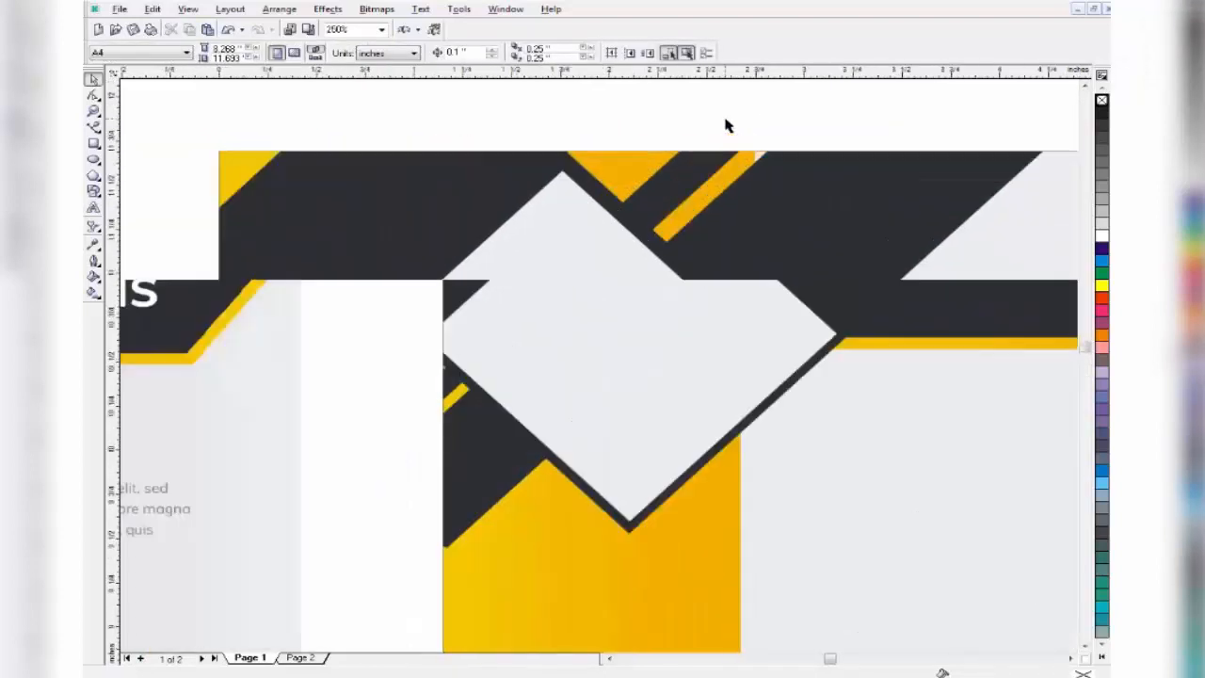
pyautogui.click(744, 166)
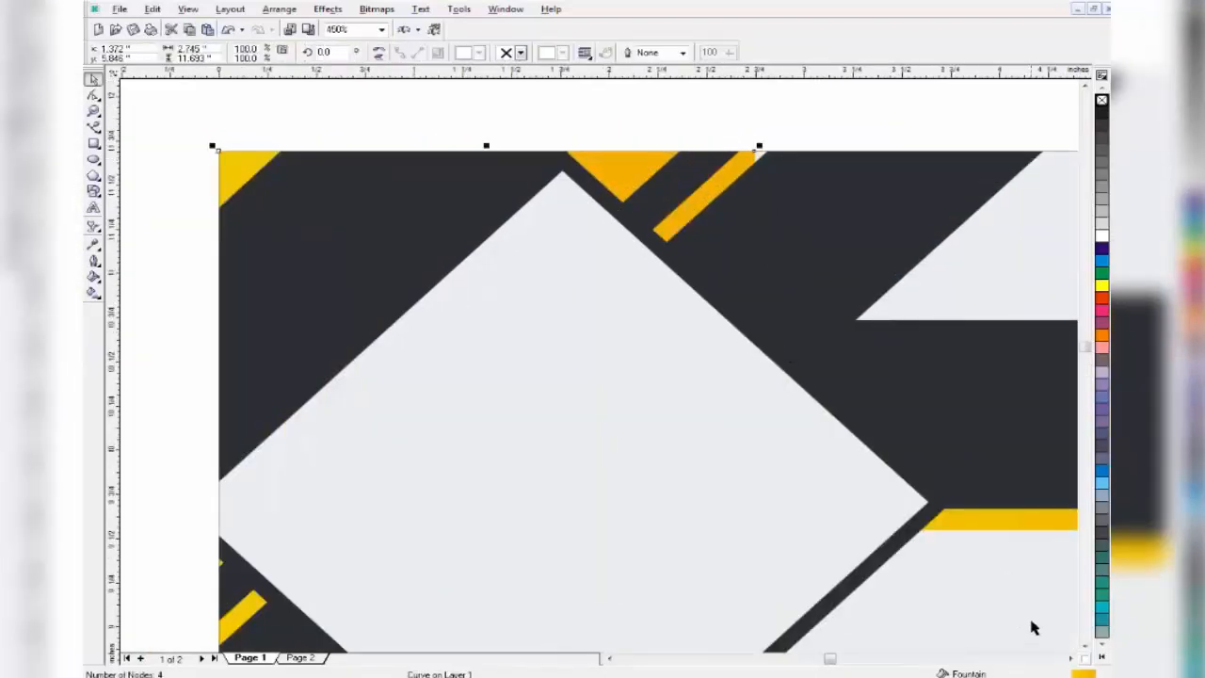
pyautogui.click(1086, 647)
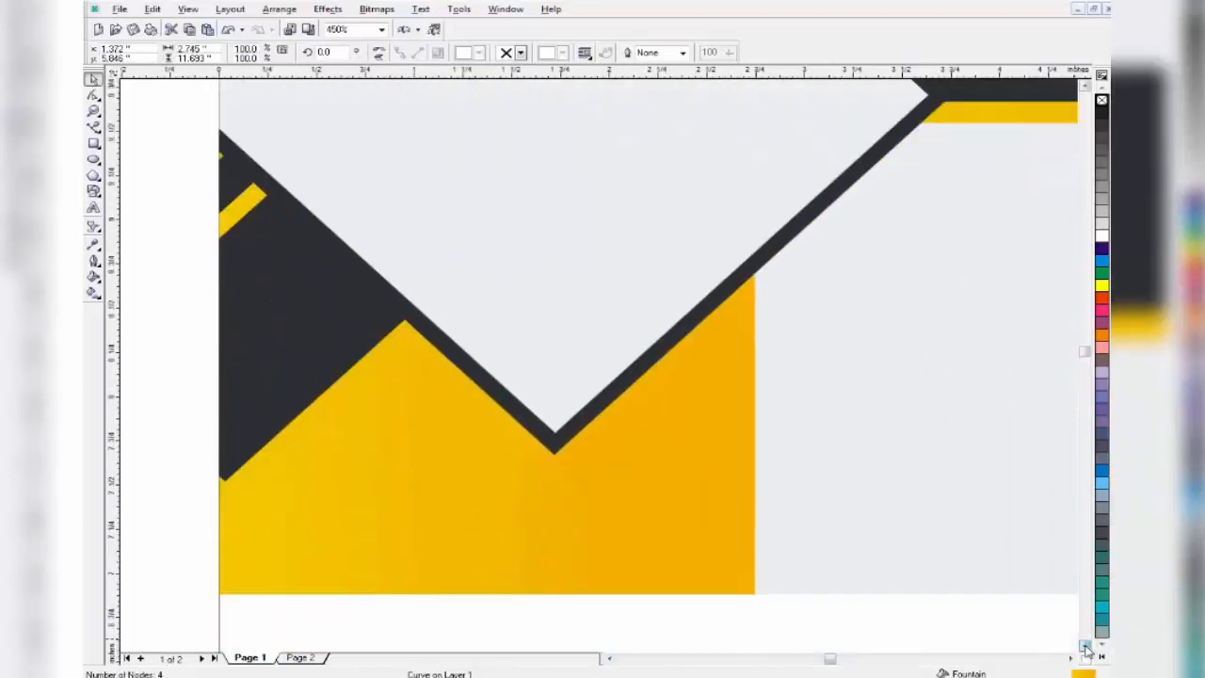
pyautogui.moveTo(760, 543); pyautogui.dragTo(780, 546)
pyautogui.scroll(-4, 781, 547)
pyautogui.click(838, 293)
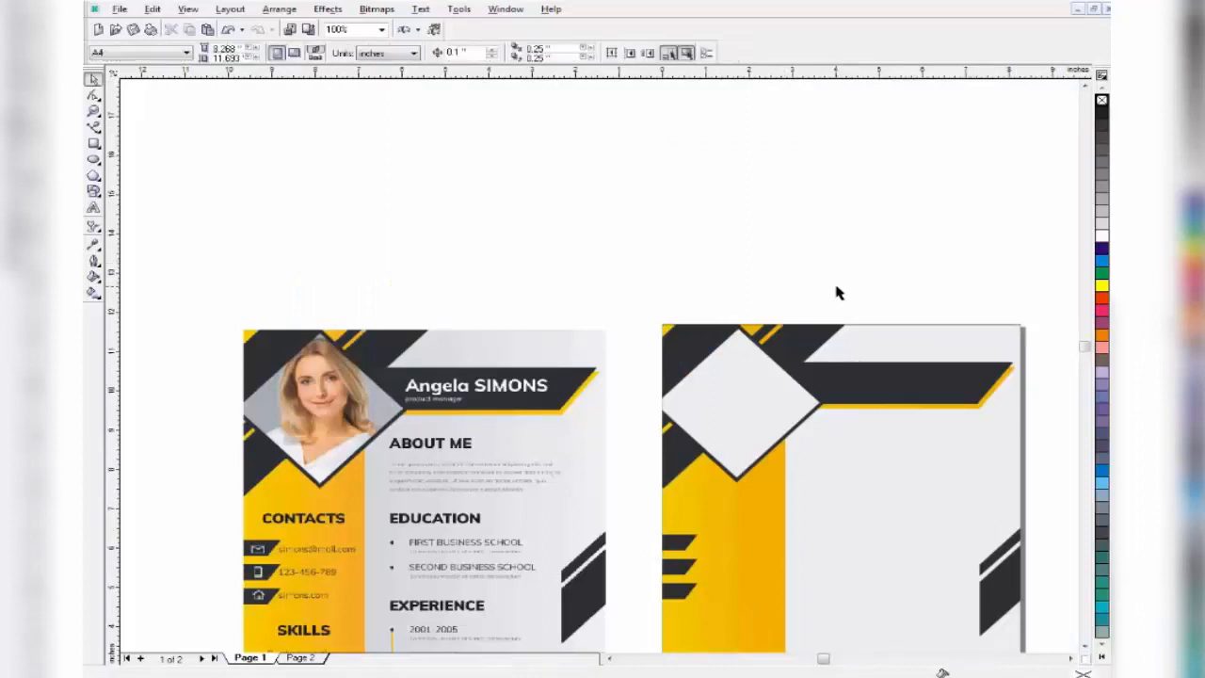
pyautogui.click(1086, 647)
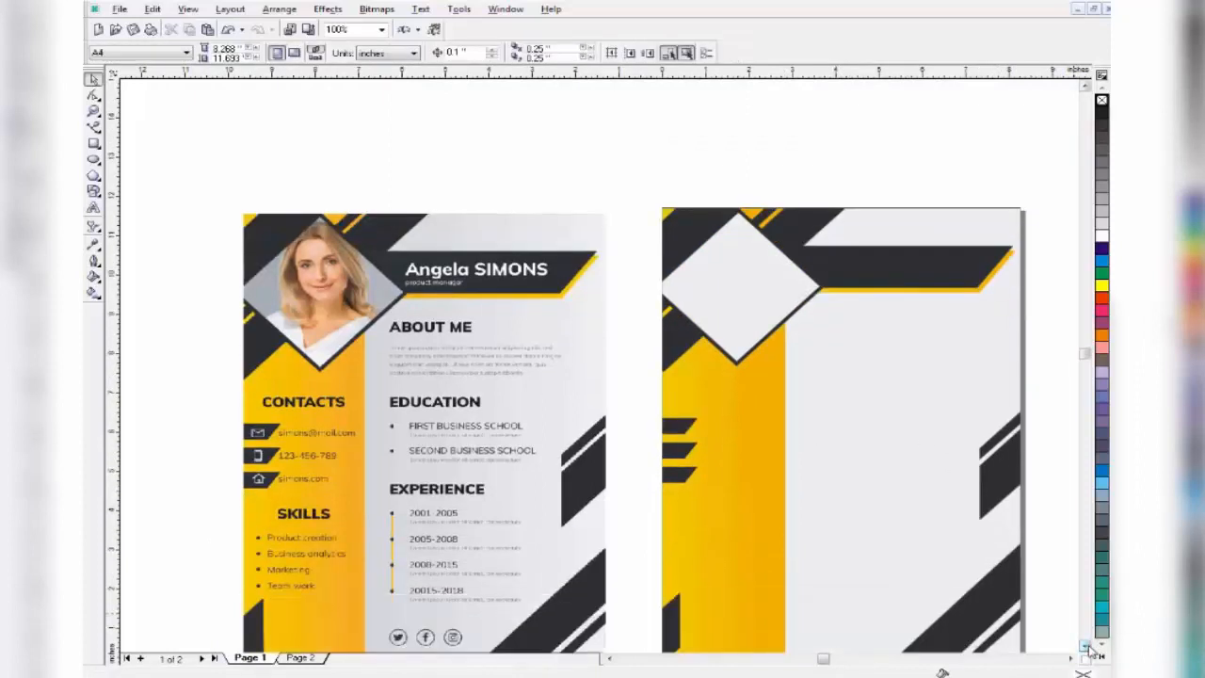
pyautogui.press('F4')
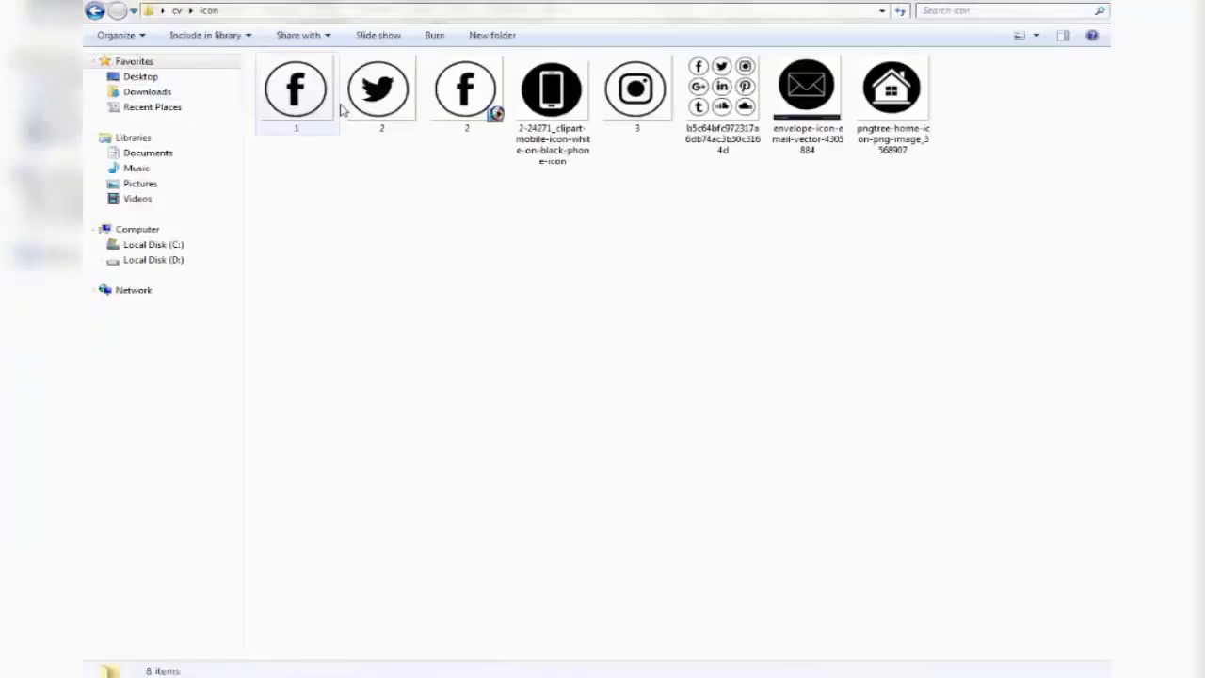
# Import the Facebook, Twitter and Instagram icon files 1, 2 and 3 from the icon folder into the CorelDRAW drawing.
pyautogui.click(292, 130)
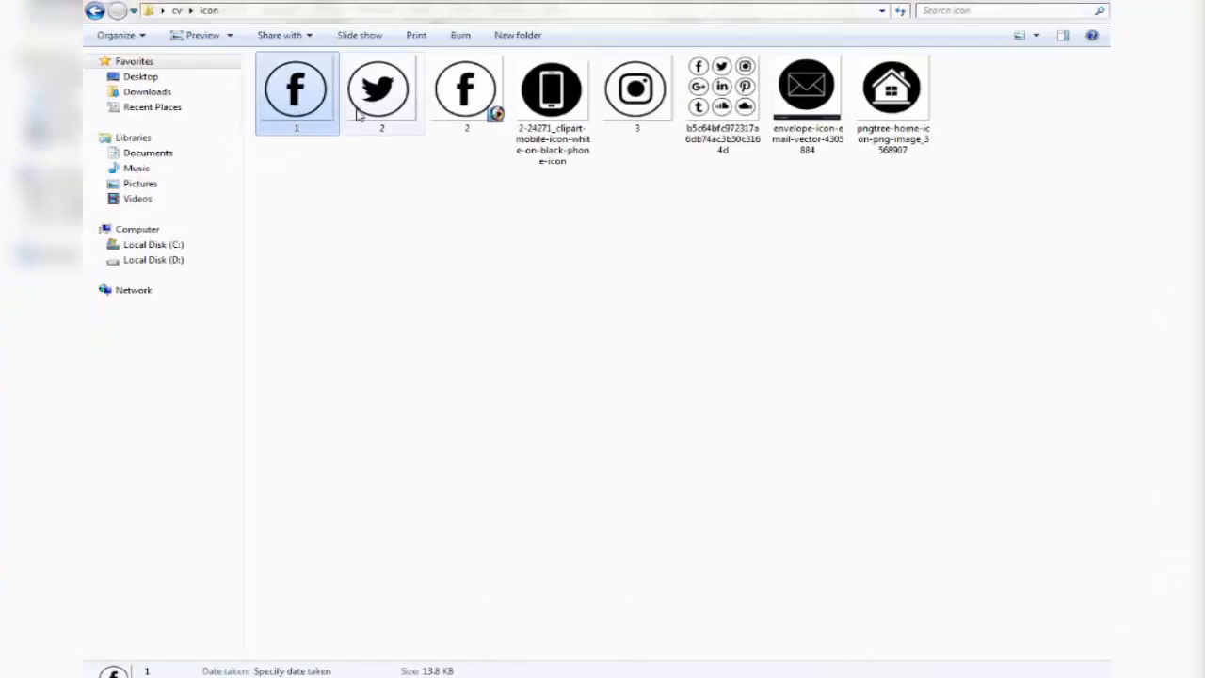
pyautogui.keyDown('ctrl'); pyautogui.click(377, 94); pyautogui.keyUp('ctrl')
pyautogui.keyDown('ctrl'); pyautogui.click(636, 90); pyautogui.keyUp('ctrl')
pyautogui.moveTo(384, 87); pyautogui.dragTo(603, 603)
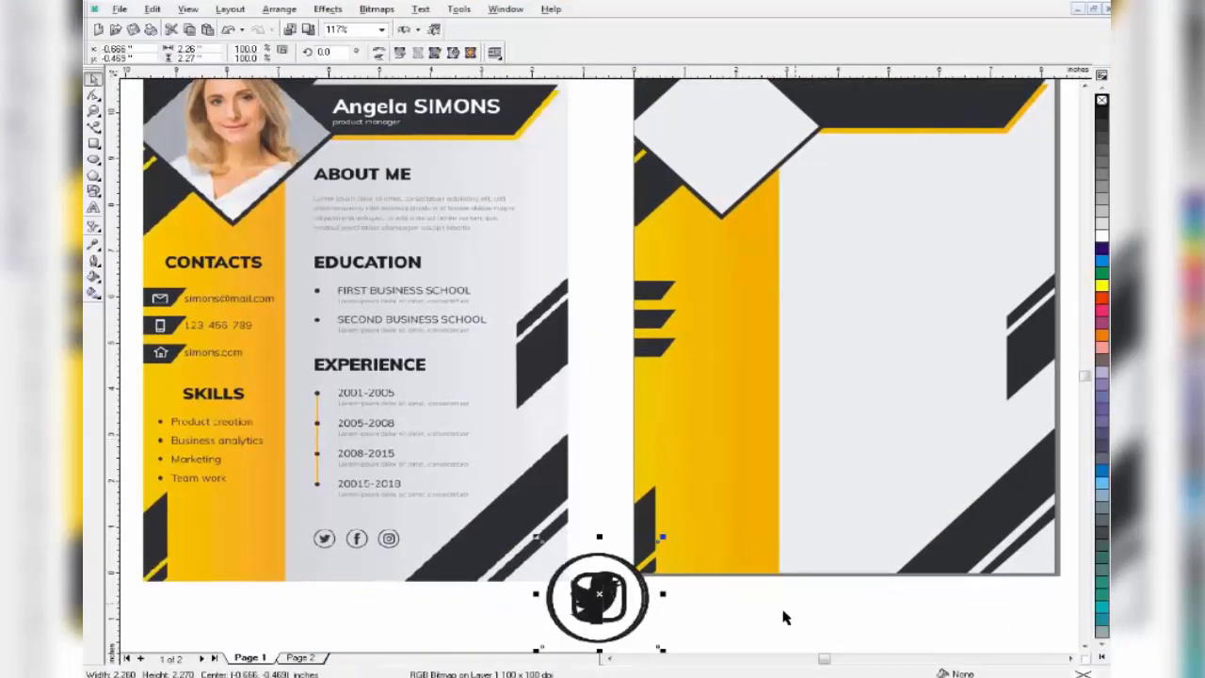
pyautogui.click(759, 619)
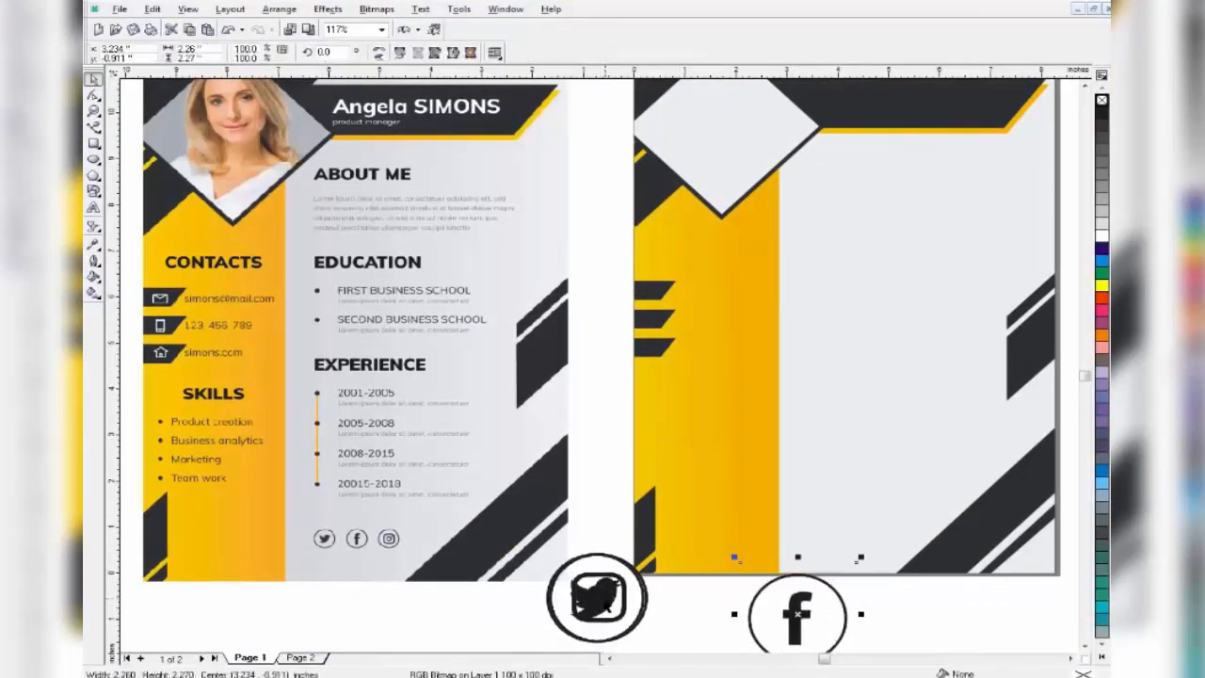
# Separate the overlapping social icons into a spaced row of Twitter, Instagram and Facebook below the resume pages.
pyautogui.moveTo(597, 607); pyautogui.dragTo(570, 612)
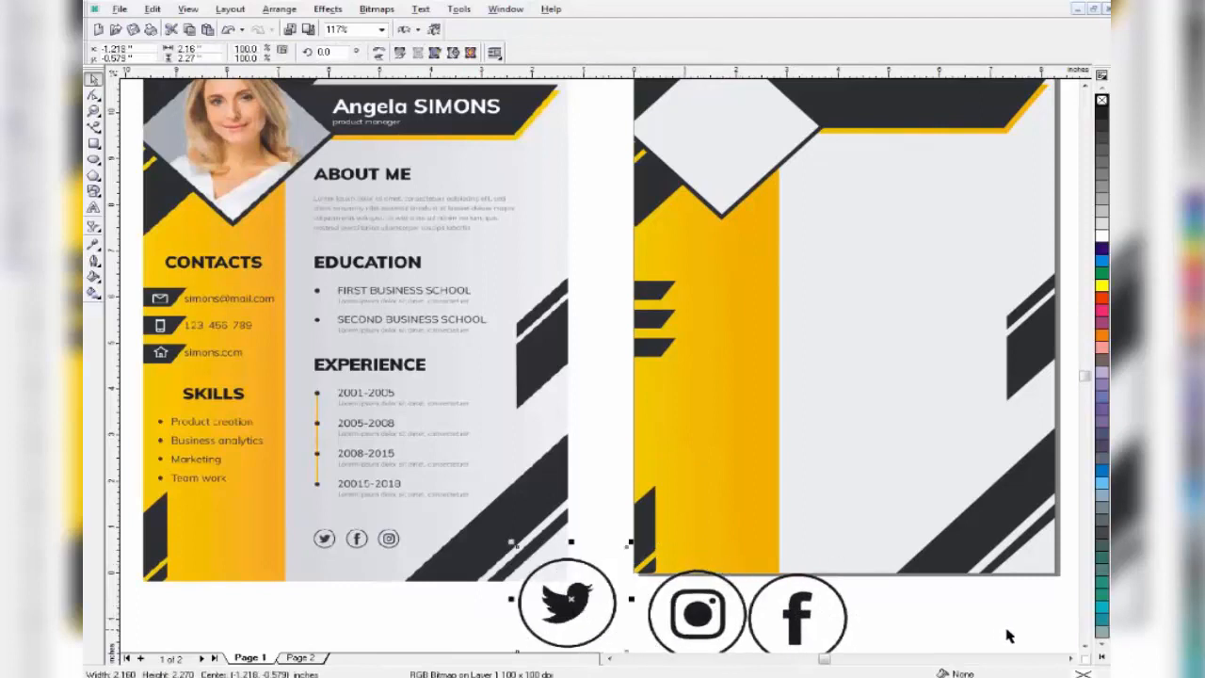
pyautogui.scroll(-3, 942, 603)
pyautogui.moveTo(555, 510); pyautogui.dragTo(532, 571)
pyautogui.moveTo(694, 462); pyautogui.dragTo(672, 512)
pyautogui.moveTo(770, 483); pyautogui.dragTo(806, 509)
# Align the three social icons horizontally on a common centre line and check their bases against a guideline.
pyautogui.moveTo(907, 563); pyautogui.dragTo(431, 419)
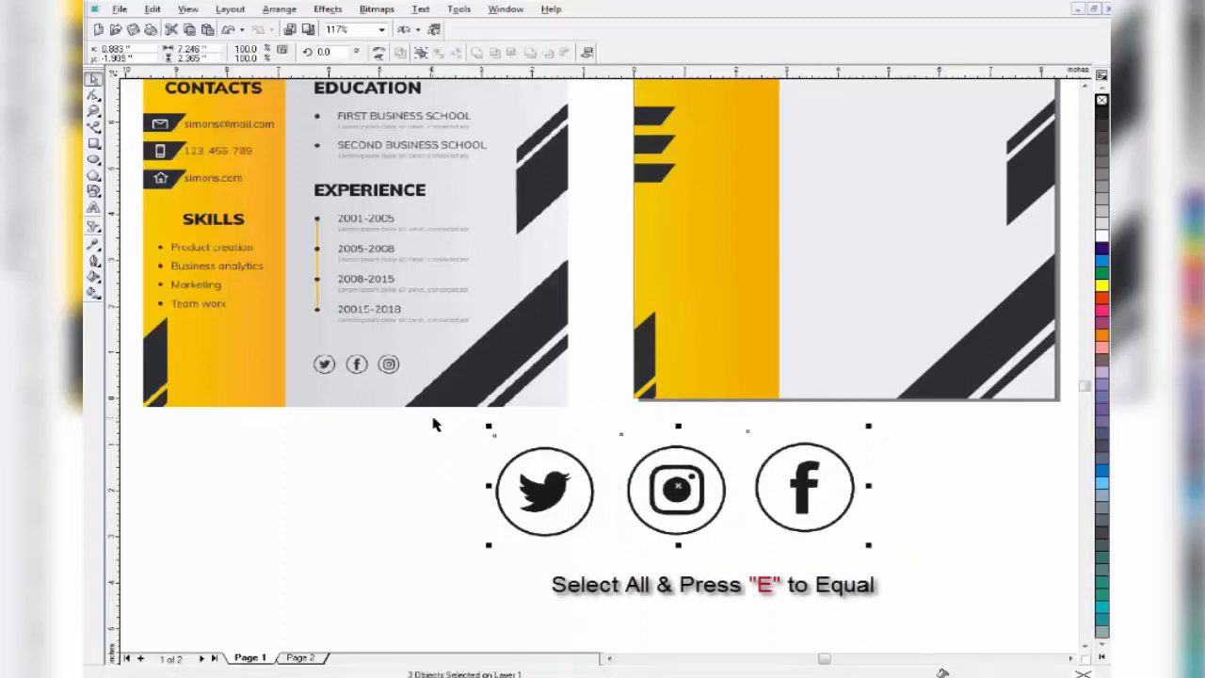
pyautogui.press('e')
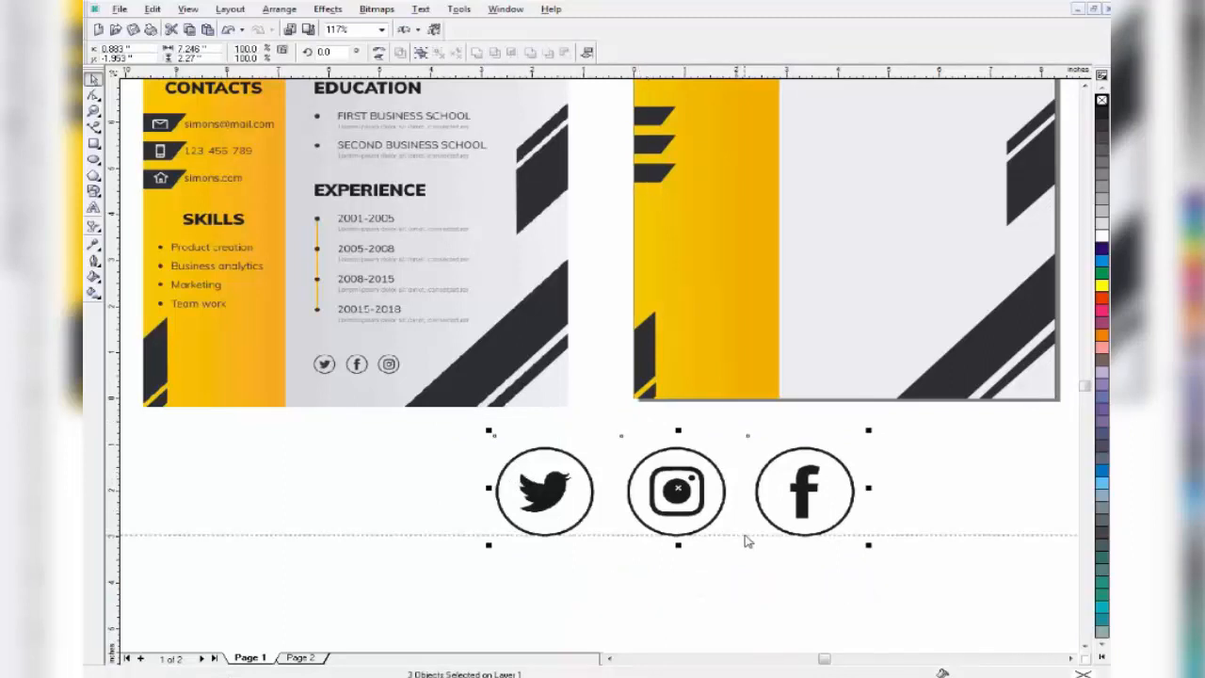
pyautogui.click(749, 535)
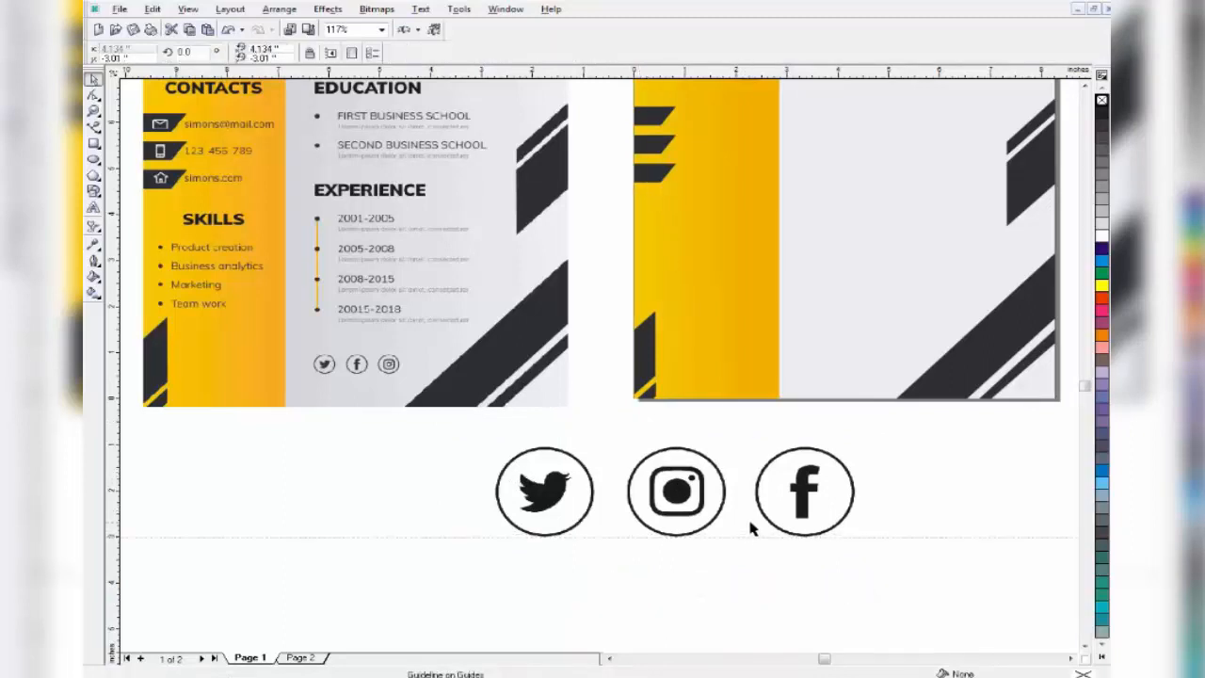
# Scale the three social icons down together and place them near the new resume's base, just beside the yellow sidebar.
pyautogui.moveTo(886, 559); pyautogui.dragTo(435, 421)
pyautogui.moveTo(867, 546); pyautogui.dragTo(692, 494)
pyautogui.moveTo(590, 464); pyautogui.dragTo(861, 339)
pyautogui.moveTo(963, 369); pyautogui.dragTo(852, 351)
pyautogui.click(810, 497)
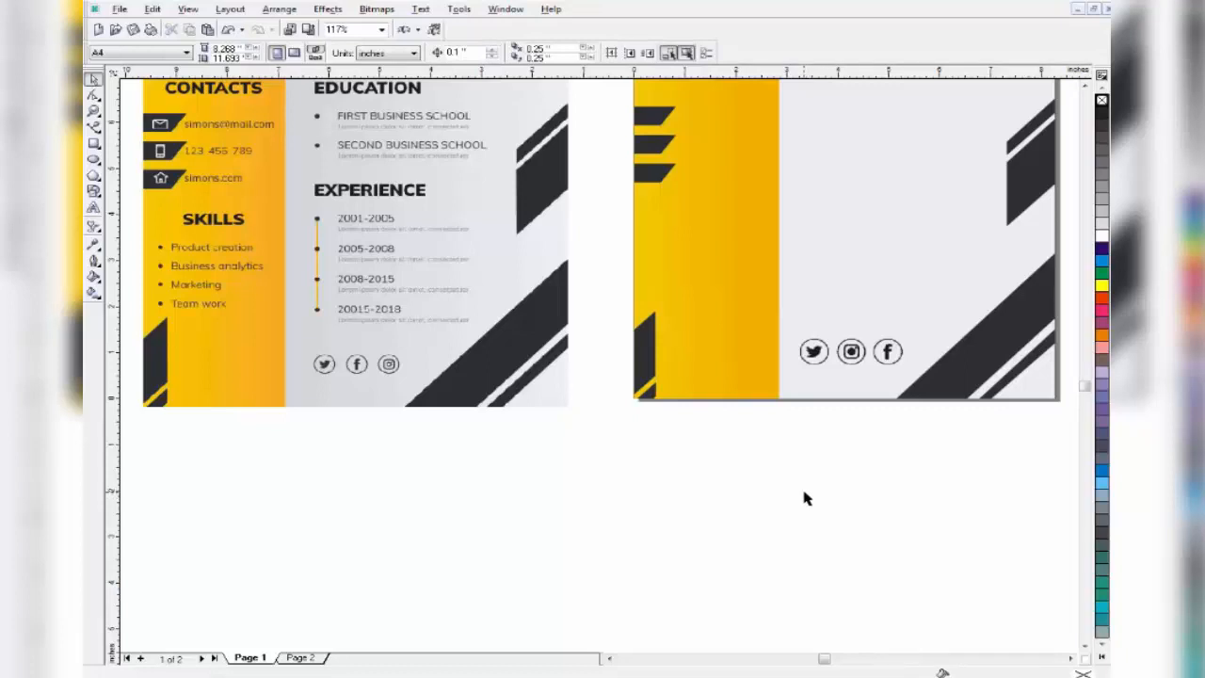
# Reduce the row of social icons to about 1.71 by 0.54 inches, matching the reference's icon size.
pyautogui.scroll(3, 805, 498)
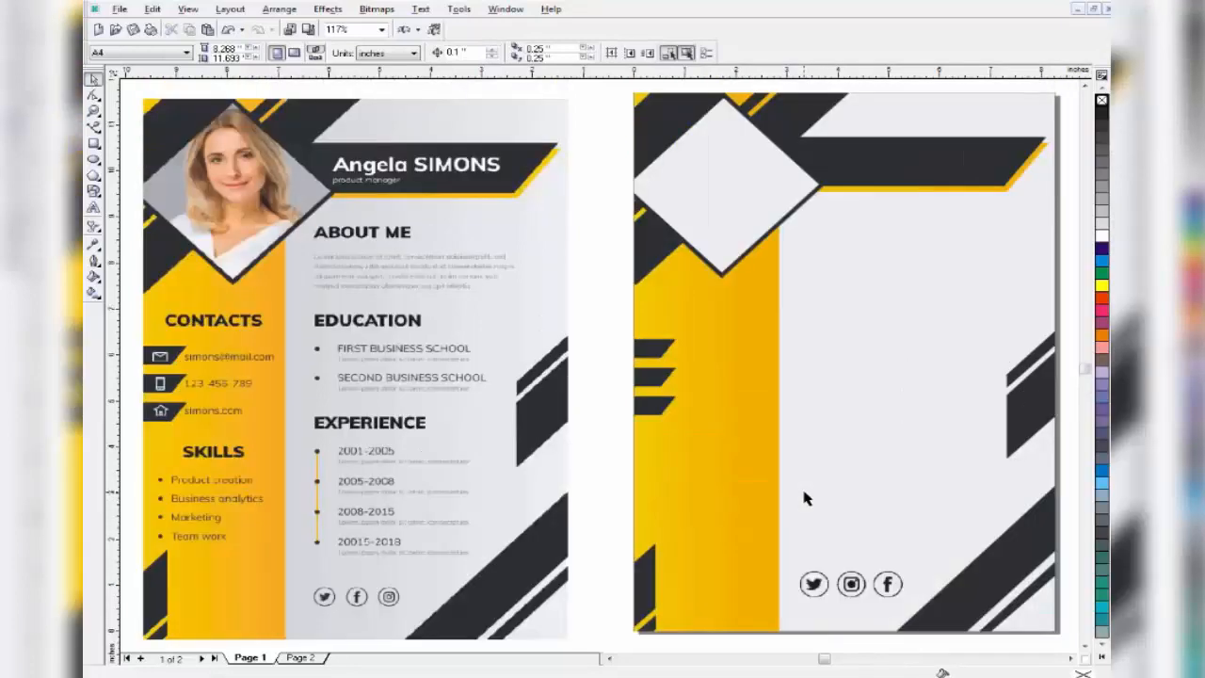
pyautogui.scroll(-1, 939, 559)
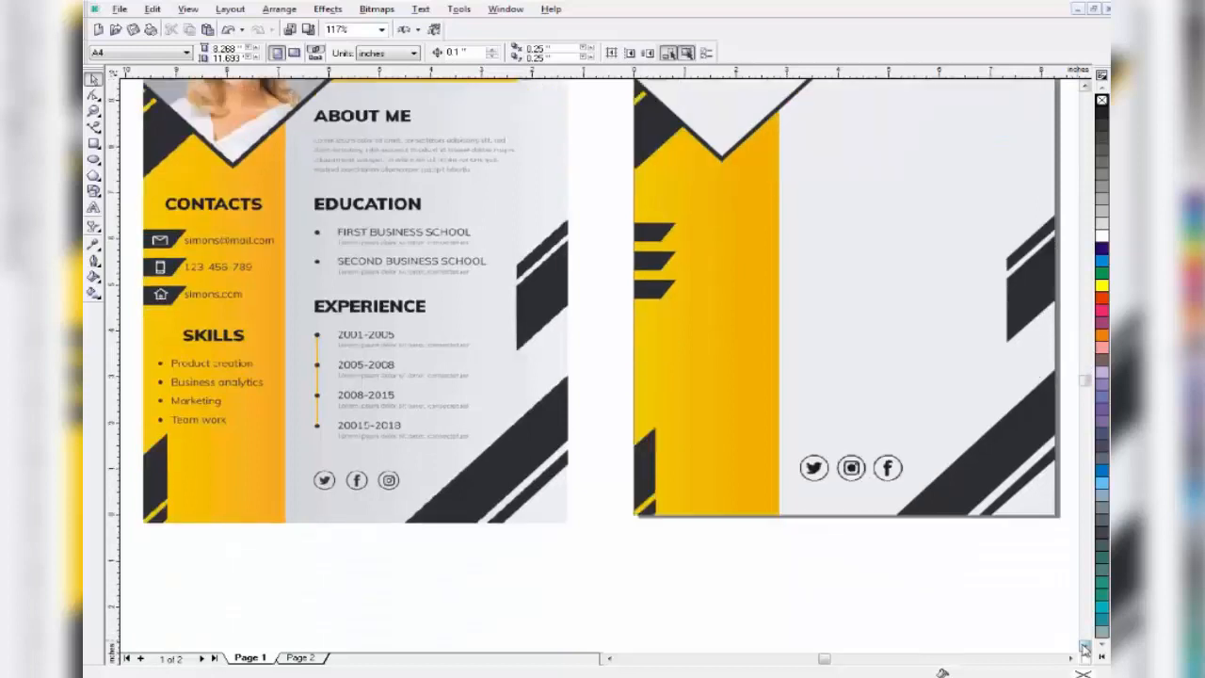
pyautogui.moveTo(939, 559); pyautogui.dragTo(852, 471)
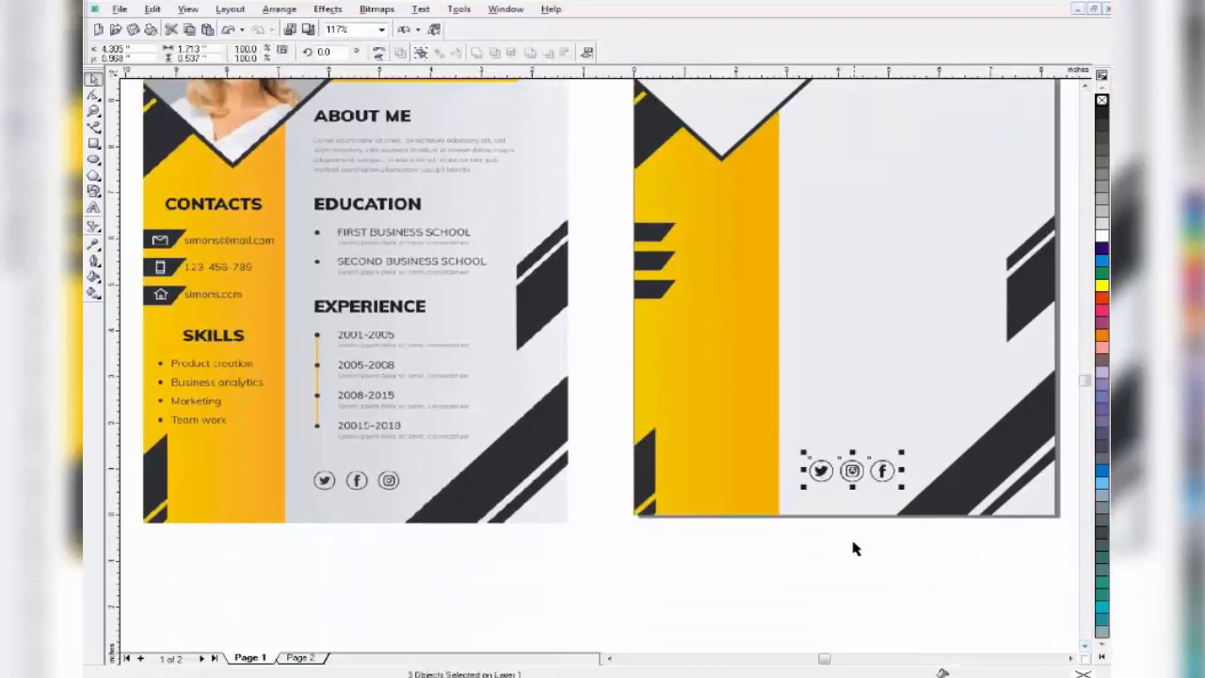
pyautogui.click(810, 603)
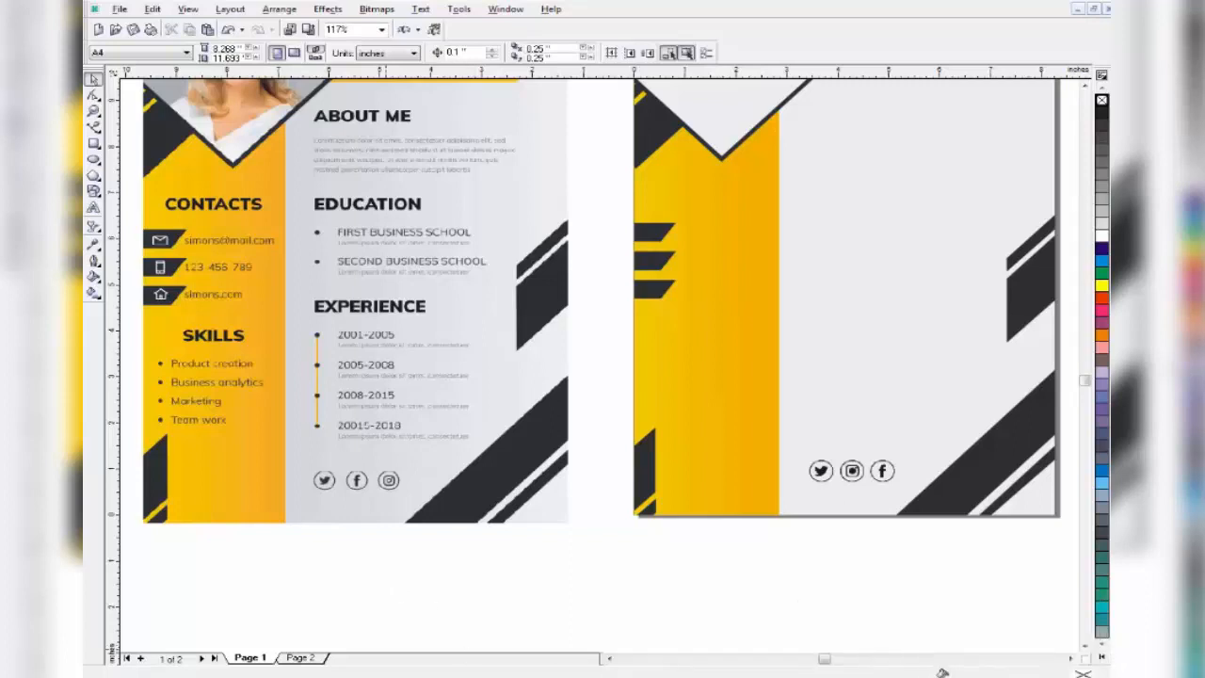
# Switch to the icon folder and import the home, phone and envelope icons 11, 12 and 22 into the drawing.
pyautogui.hotkey('alt', 'Tab')
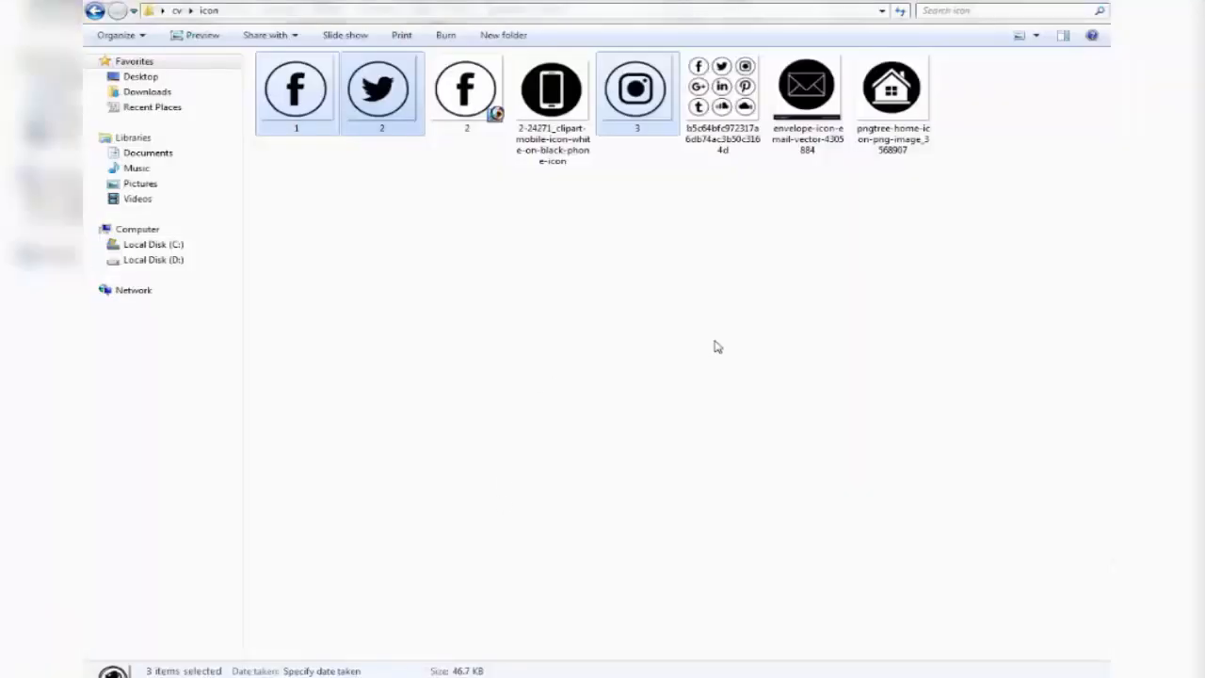
pyautogui.click(556, 115)
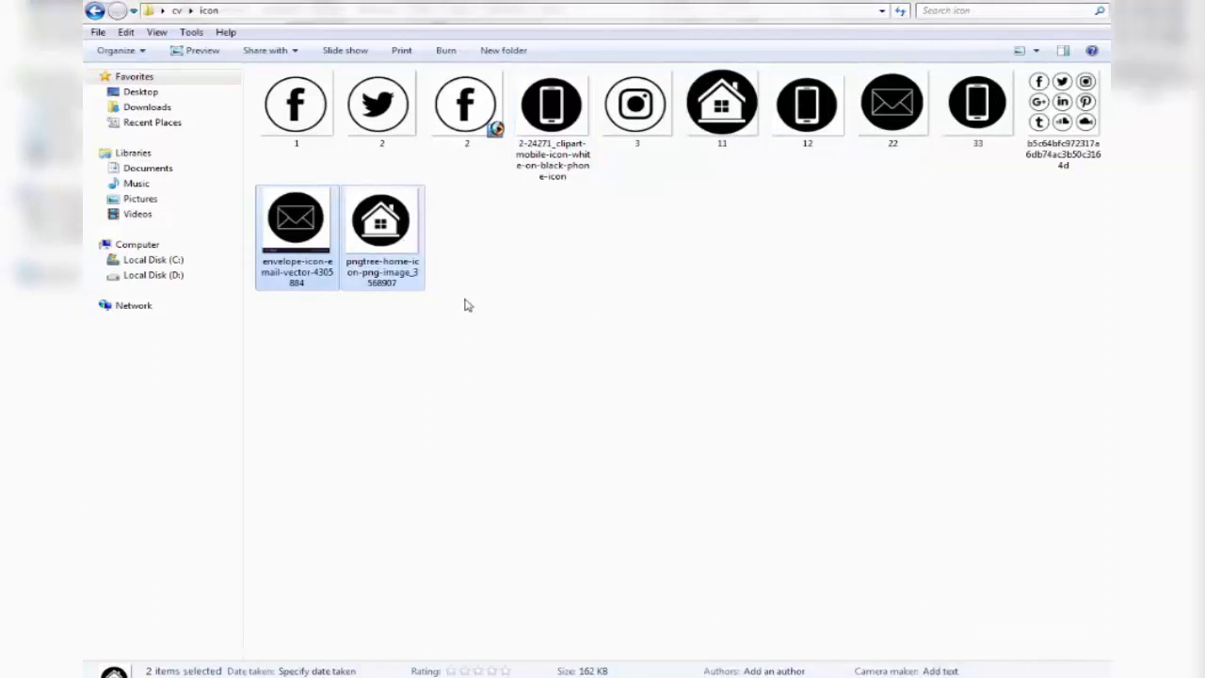
pyautogui.click(559, 223)
pyautogui.click(721, 132)
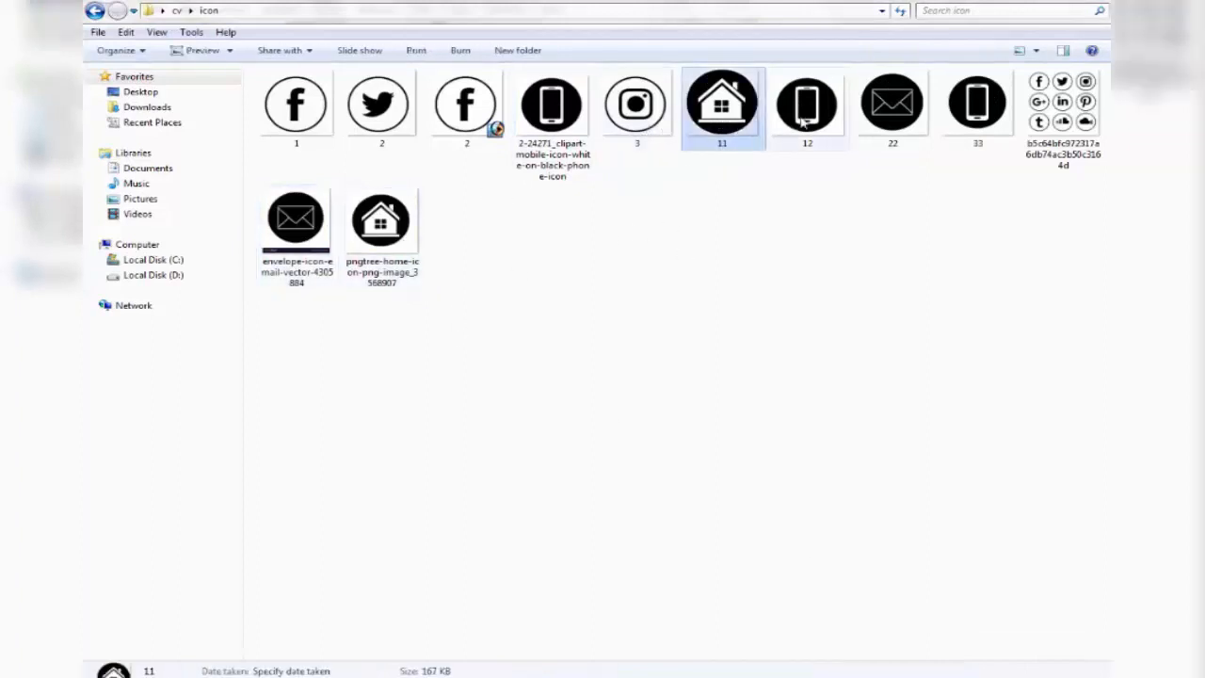
pyautogui.keyDown('ctrl'); pyautogui.click(801, 122); pyautogui.keyUp('ctrl')
pyautogui.keyDown('ctrl'); pyautogui.click(893, 108); pyautogui.keyUp('ctrl')
pyautogui.moveTo(744, 149); pyautogui.dragTo(433, 533)
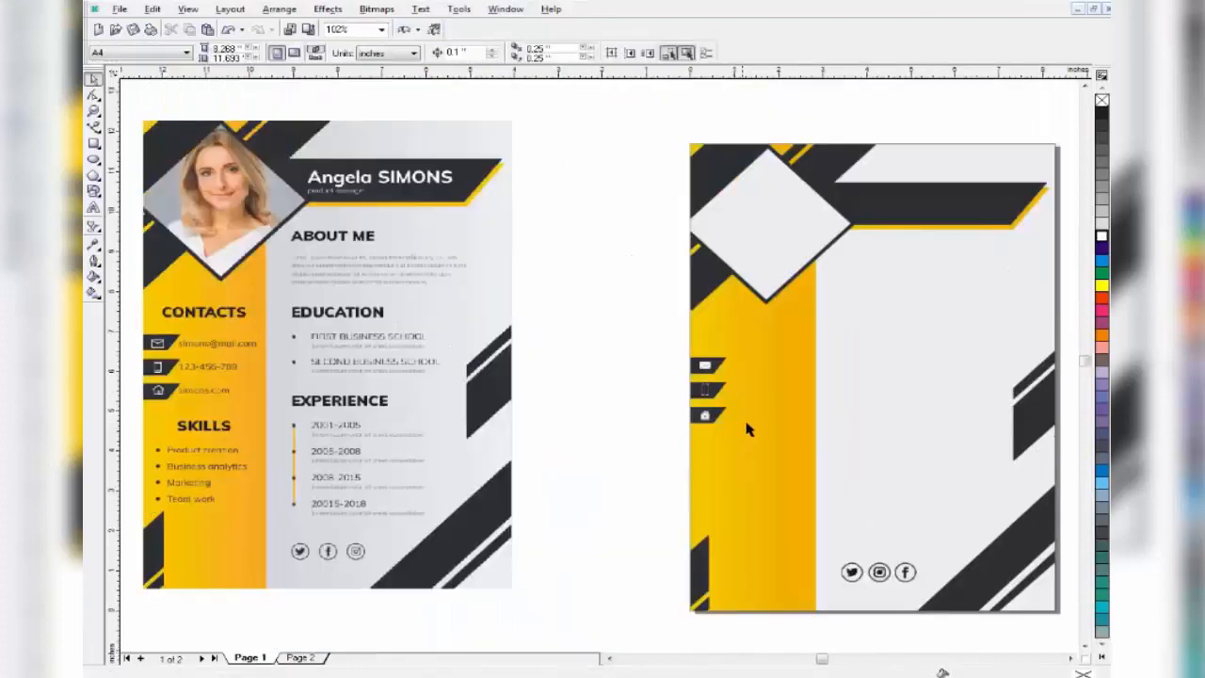
# Import portrait photo 324, scale it to about 2.97 by 3.47 inches and place it between the two resumes.
pyautogui.scroll(5, 747, 429)
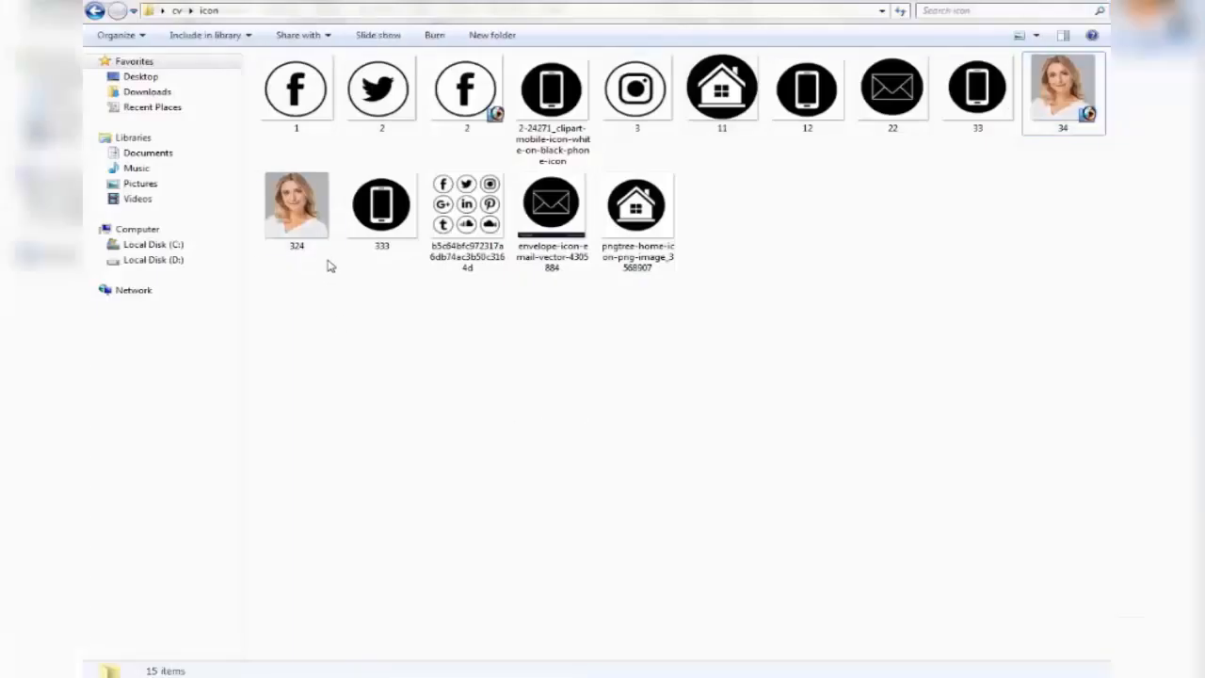
pyautogui.moveTo(321, 235); pyautogui.dragTo(513, 408)
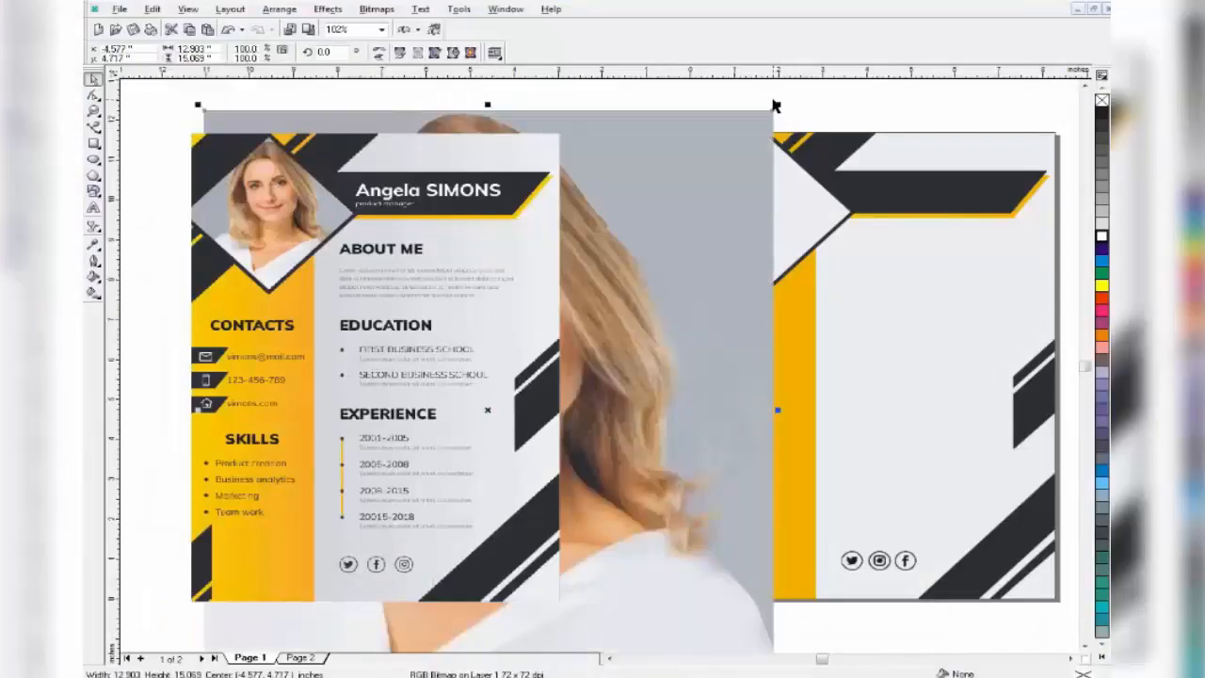
pyautogui.moveTo(779, 104); pyautogui.dragTo(401, 461)
pyautogui.moveTo(328, 617); pyautogui.dragTo(688, 320)
pyautogui.moveTo(556, 201); pyautogui.dragTo(621, 263)
pyautogui.moveTo(698, 341); pyautogui.dragTo(623, 240)
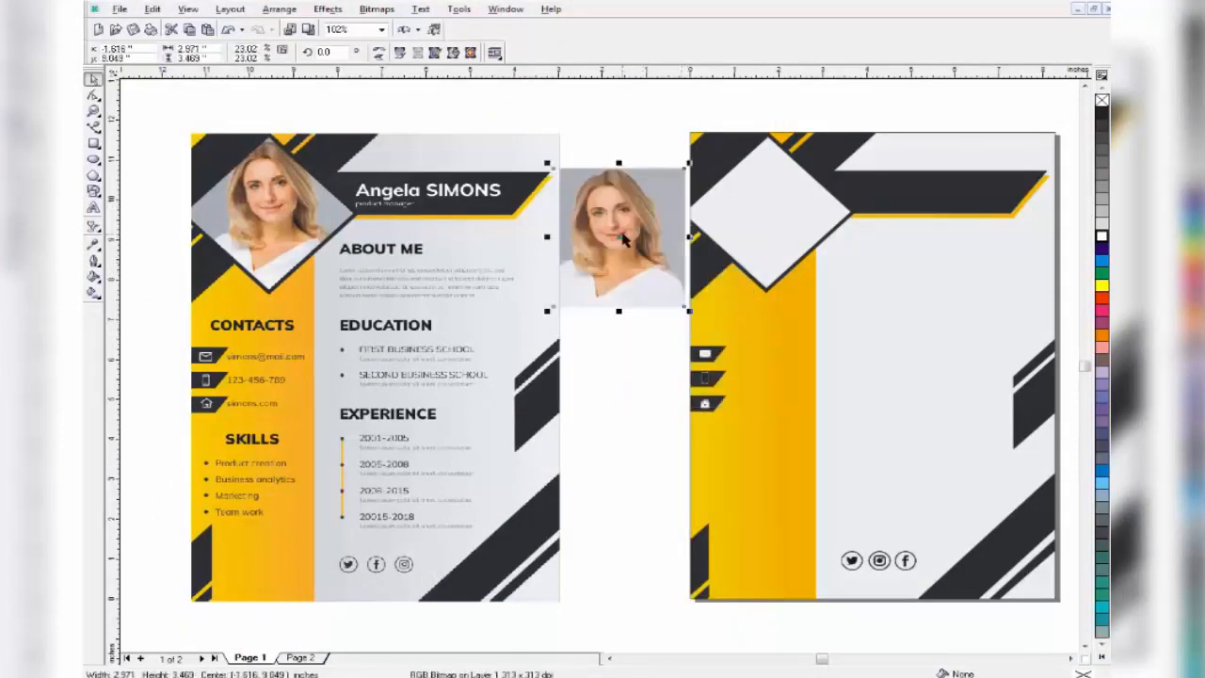
# Place the portrait photo inside the diamond frame of the new resume as a PowerClip.
pyautogui.click(328, 9)
pyautogui.moveTo(407, 171)
pyautogui.click(490, 172)
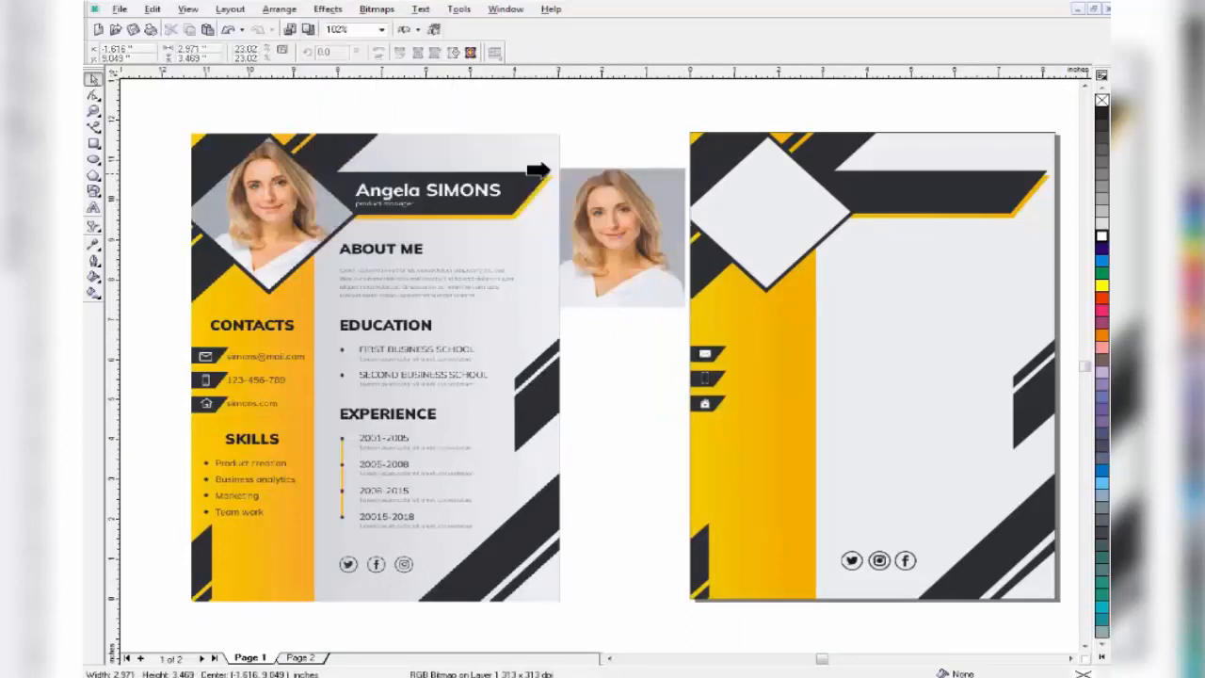
pyautogui.click(741, 215)
# Edit the diamond's PowerClip contents and resize the portrait to about 3.68 by 3.77 inches to fill the frame.
pyautogui.rightClick(751, 215)
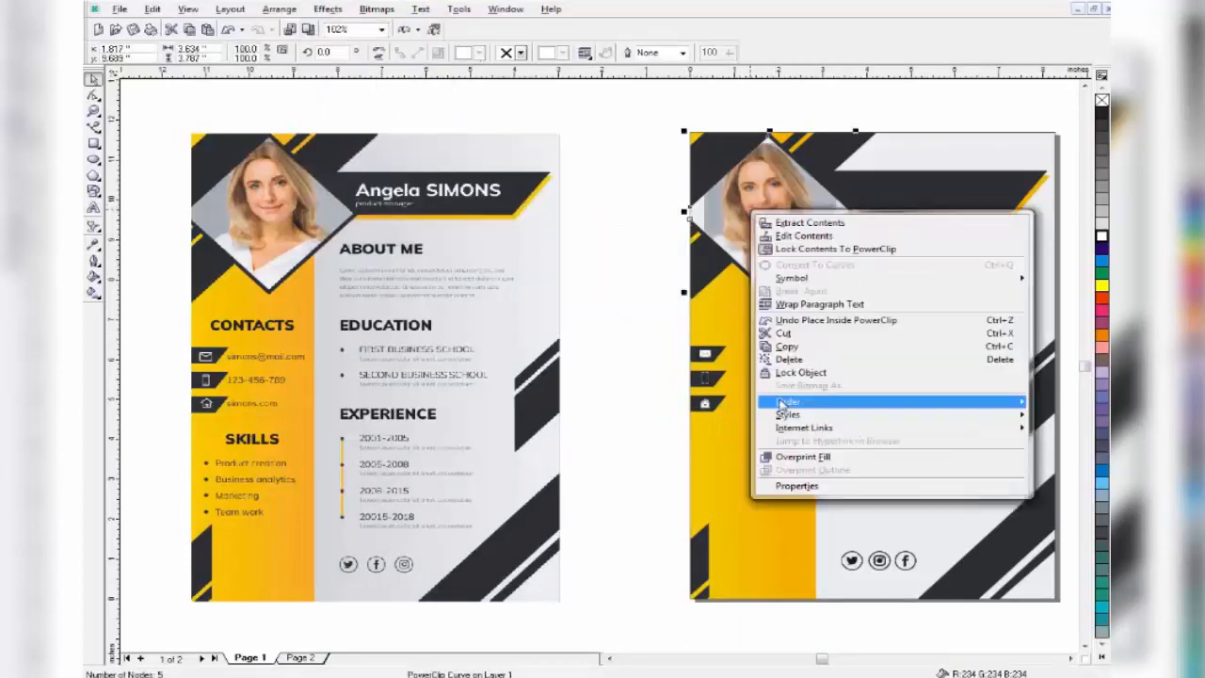
pyautogui.click(778, 237)
pyautogui.click(761, 276)
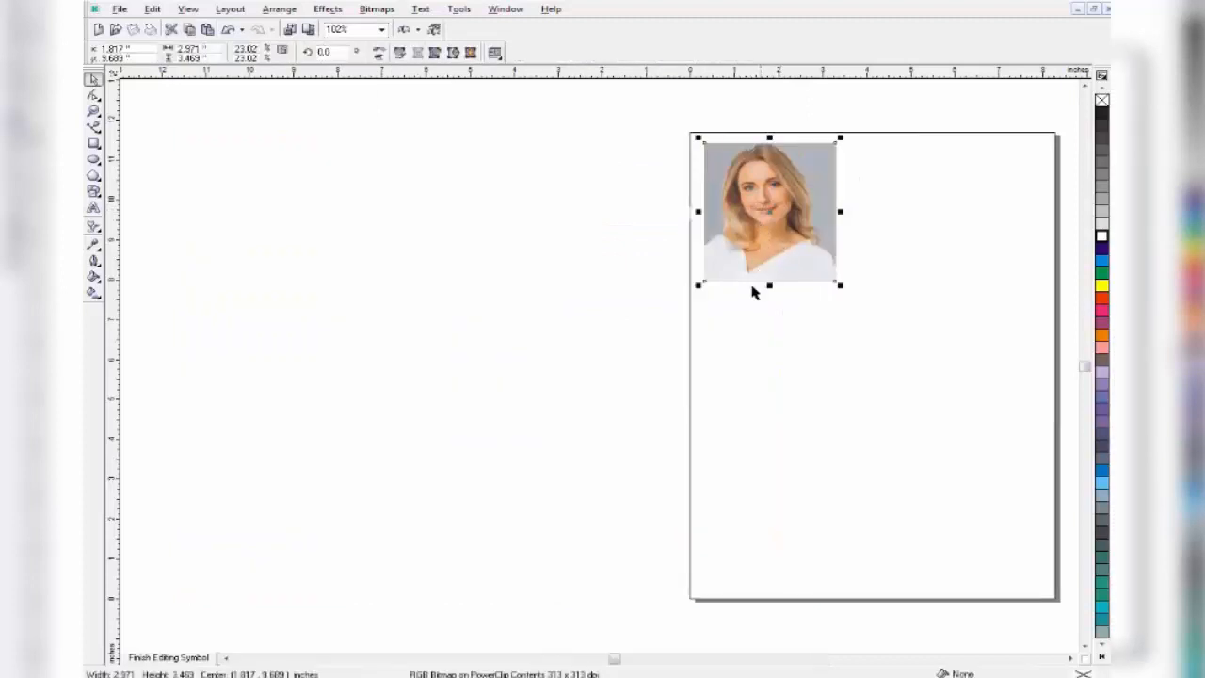
pyautogui.moveTo(697, 287); pyautogui.dragTo(663, 312)
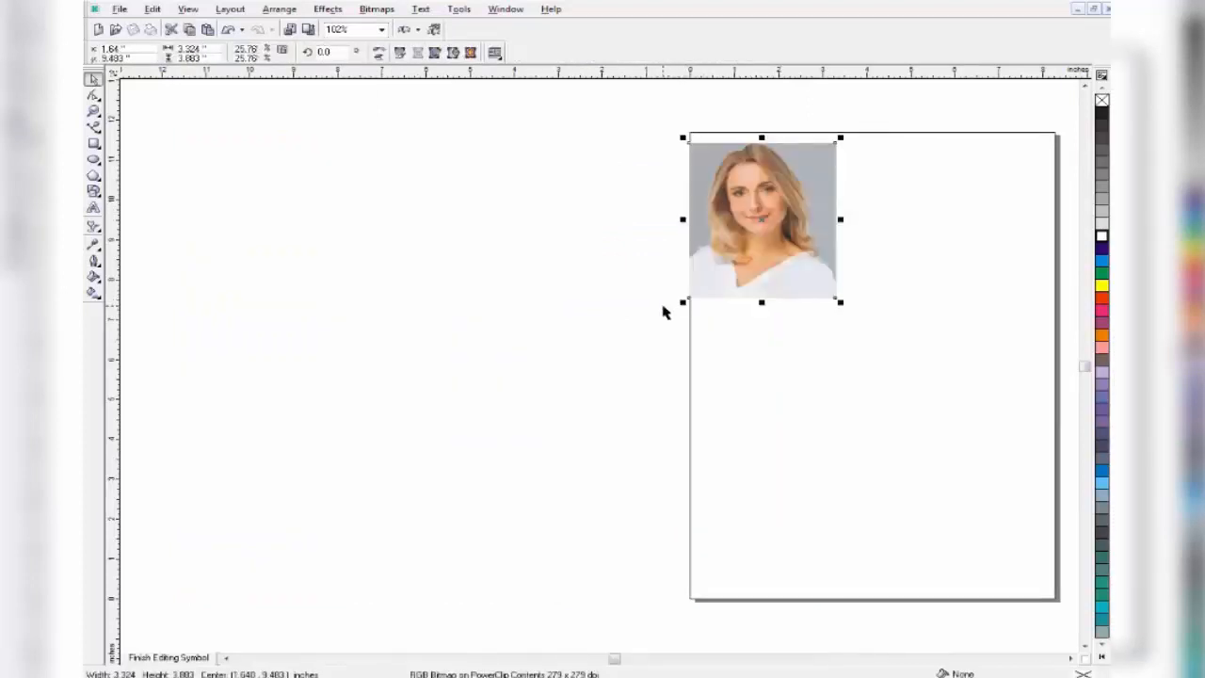
pyautogui.moveTo(841, 221); pyautogui.dragTo(796, 234)
pyautogui.moveTo(780, 144); pyautogui.dragTo(778, 131)
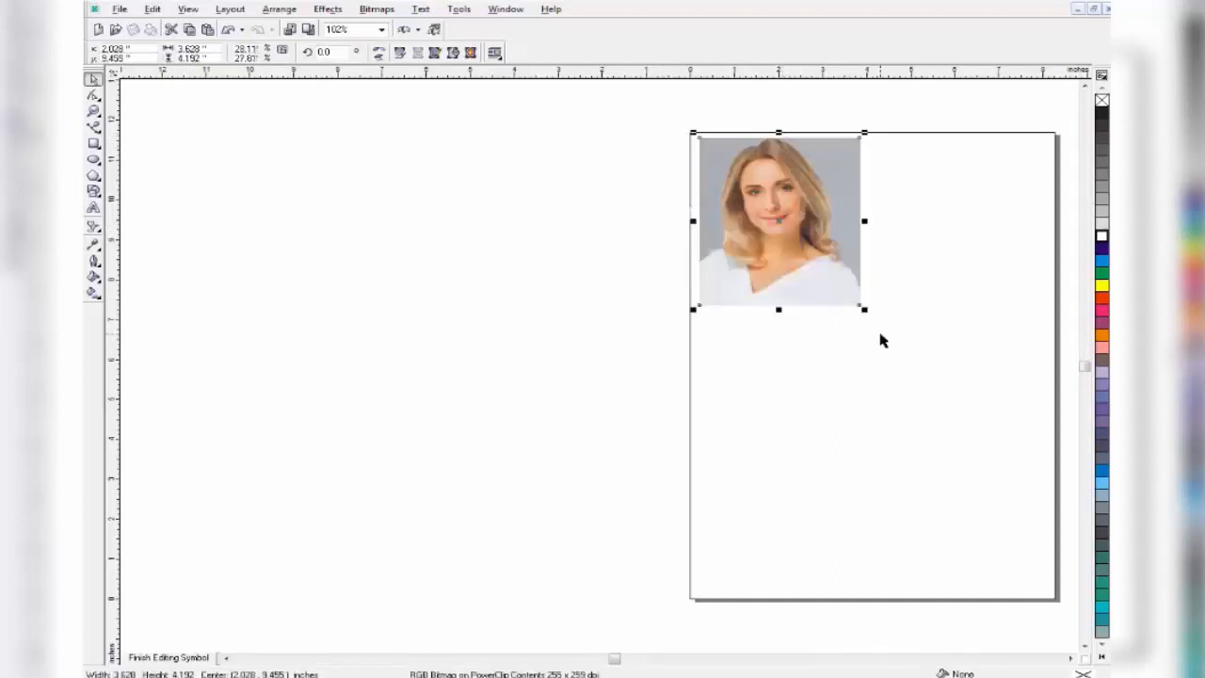
pyautogui.moveTo(779, 312); pyautogui.dragTo(780, 292)
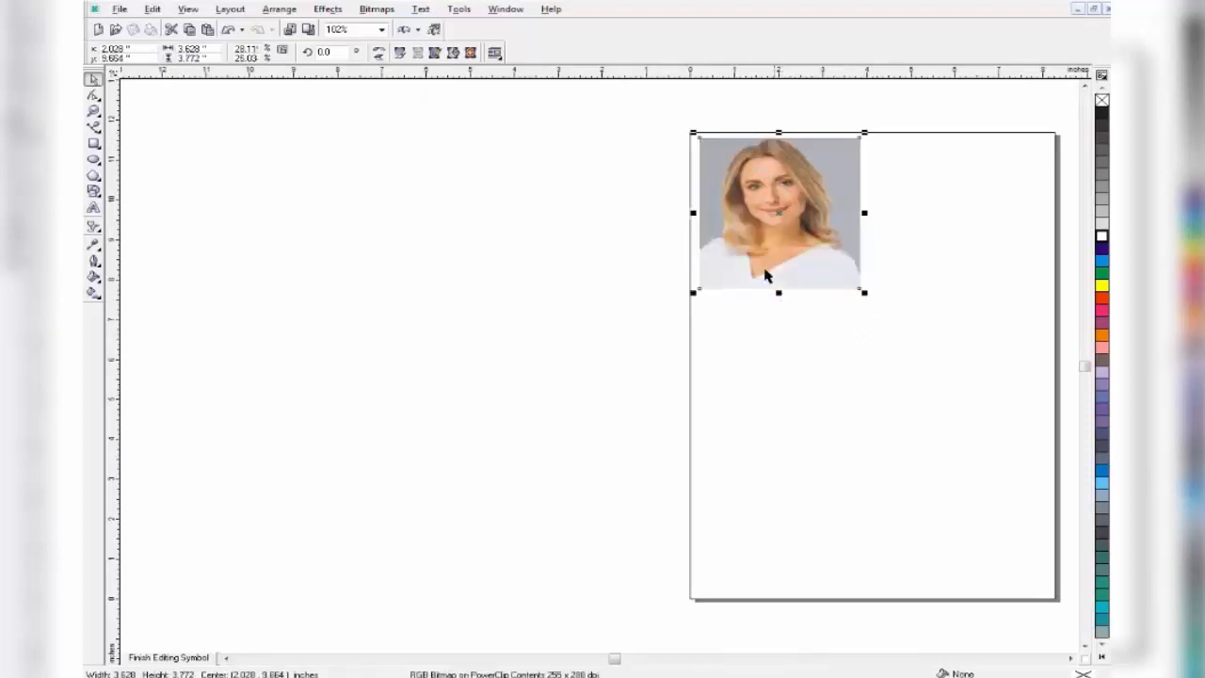
pyautogui.moveTo(866, 212); pyautogui.dragTo(857, 213)
pyautogui.moveTo(693, 214); pyautogui.dragTo(684, 213)
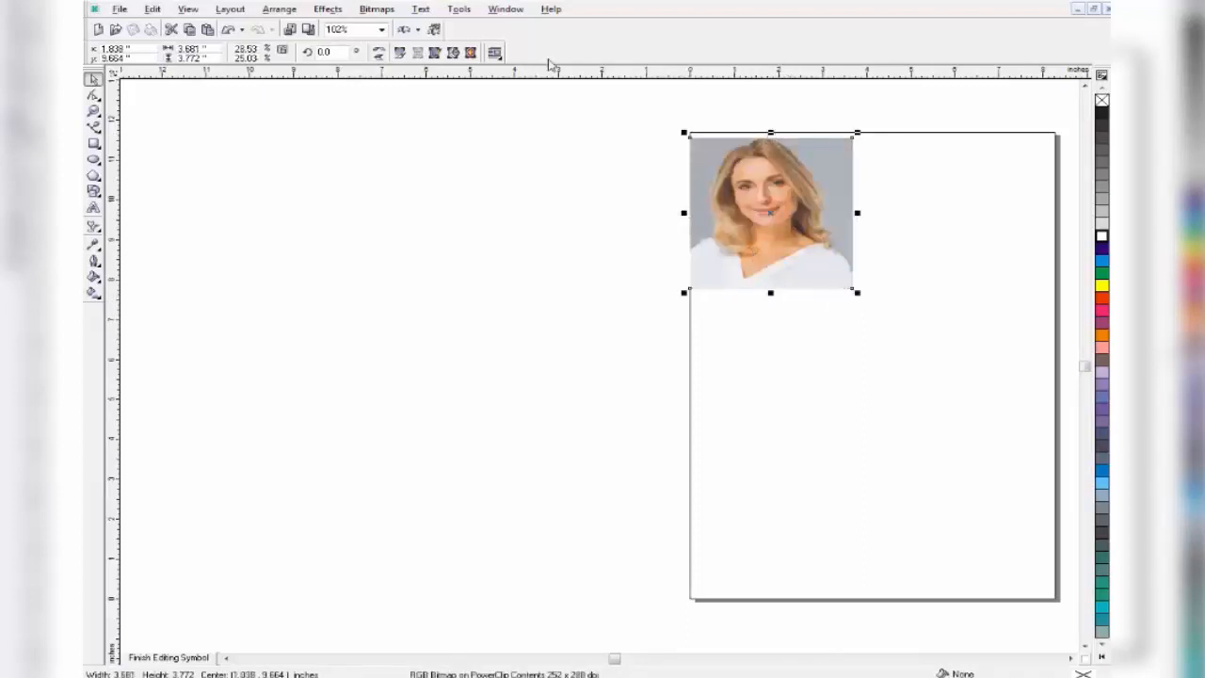
# Finish editing the PowerClip level and deselect the diamond photo frame.
pyautogui.rightClick(734, 166)
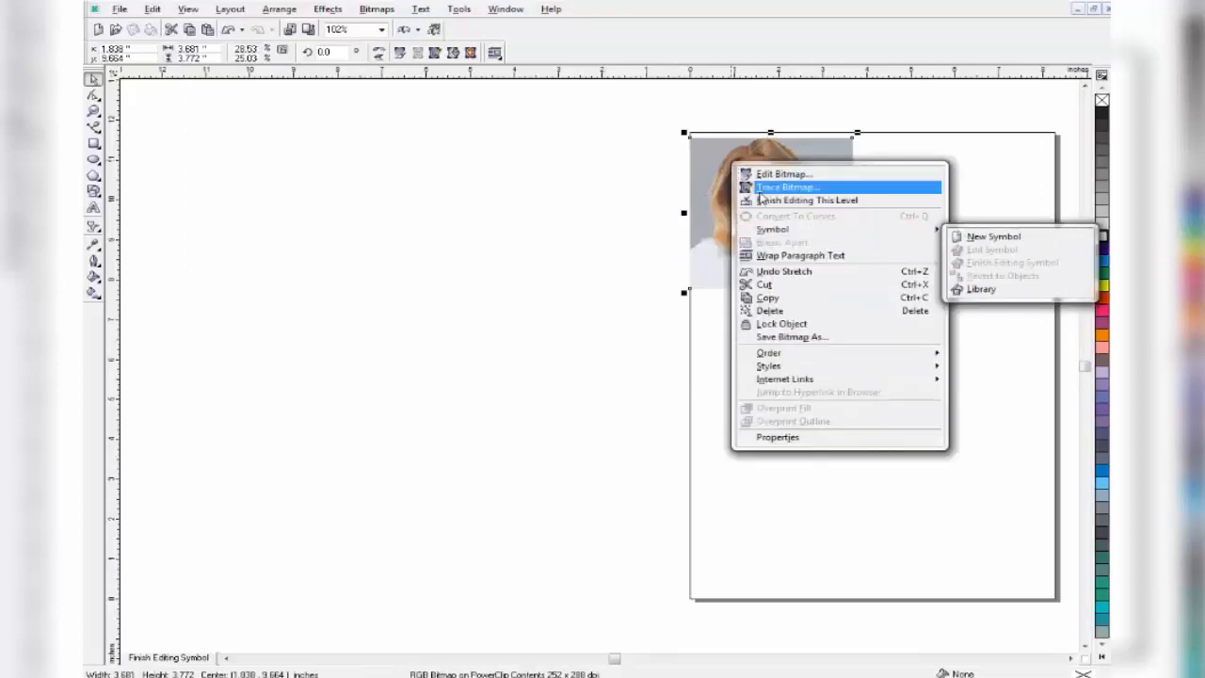
pyautogui.click(763, 202)
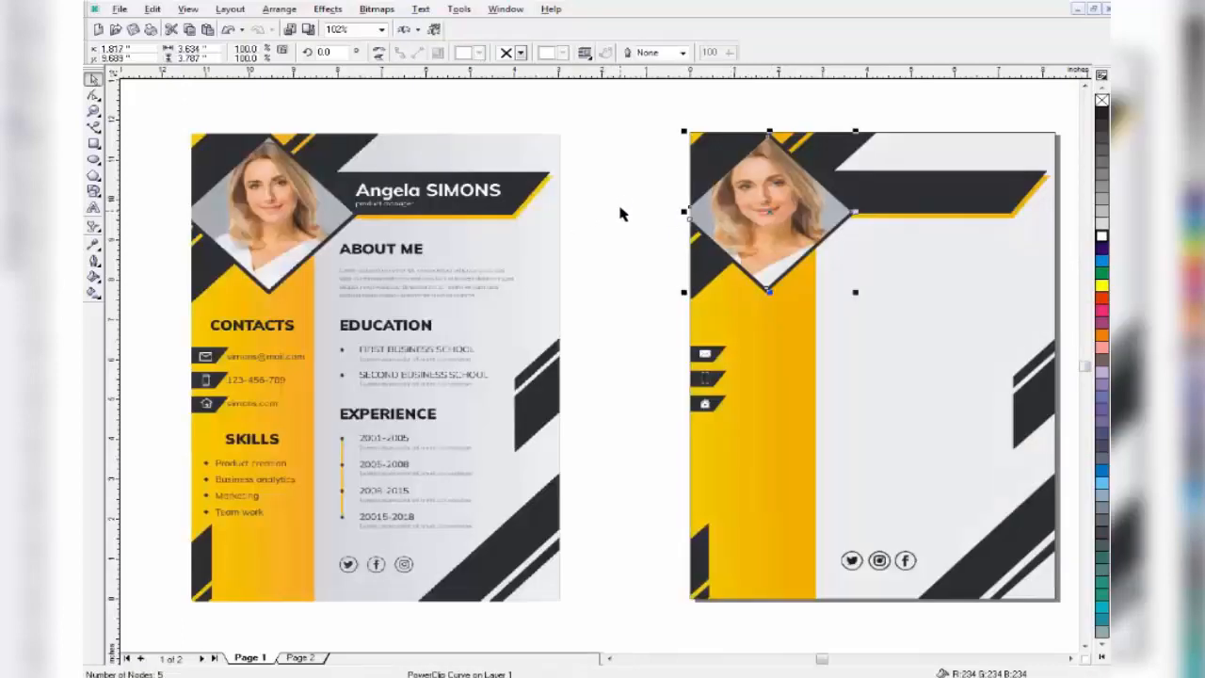
pyautogui.click(624, 201)
# Draw a bullet dot about 0.09 inches wide beside the reference resume's edge and fill it with charcoal R32 G32 B32.
pyautogui.scroll(-1, 643, 201)
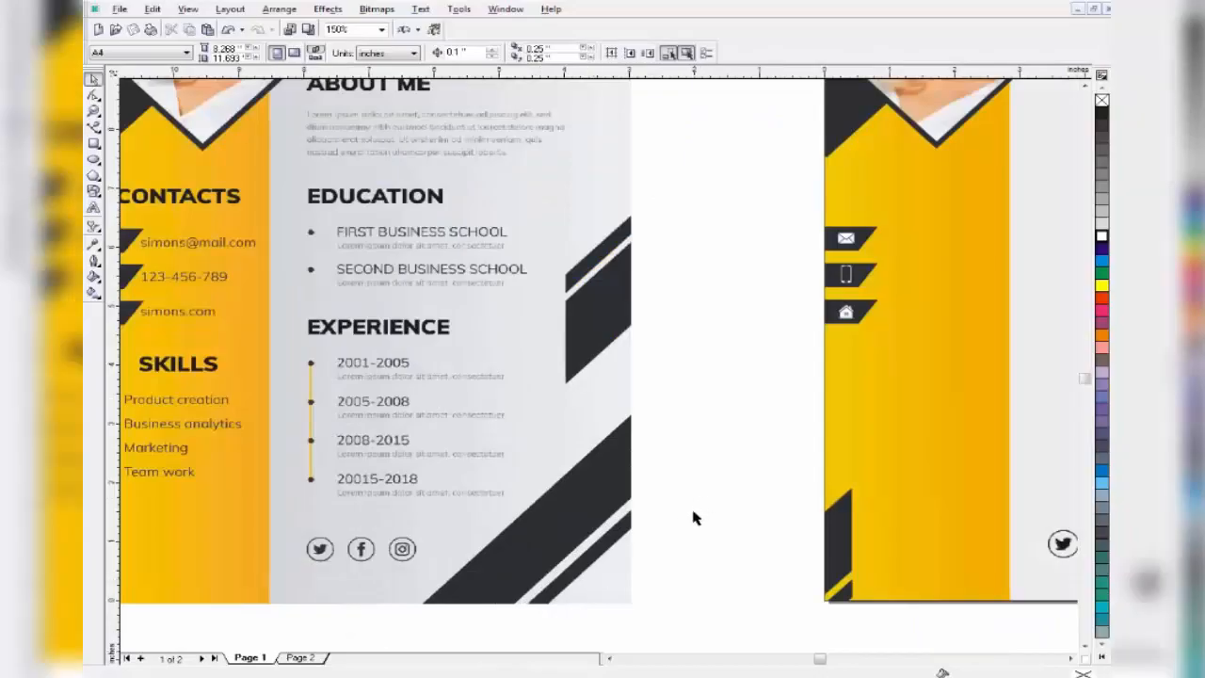
pyautogui.scroll(-2, 694, 517)
pyautogui.scroll(4, 443, 496)
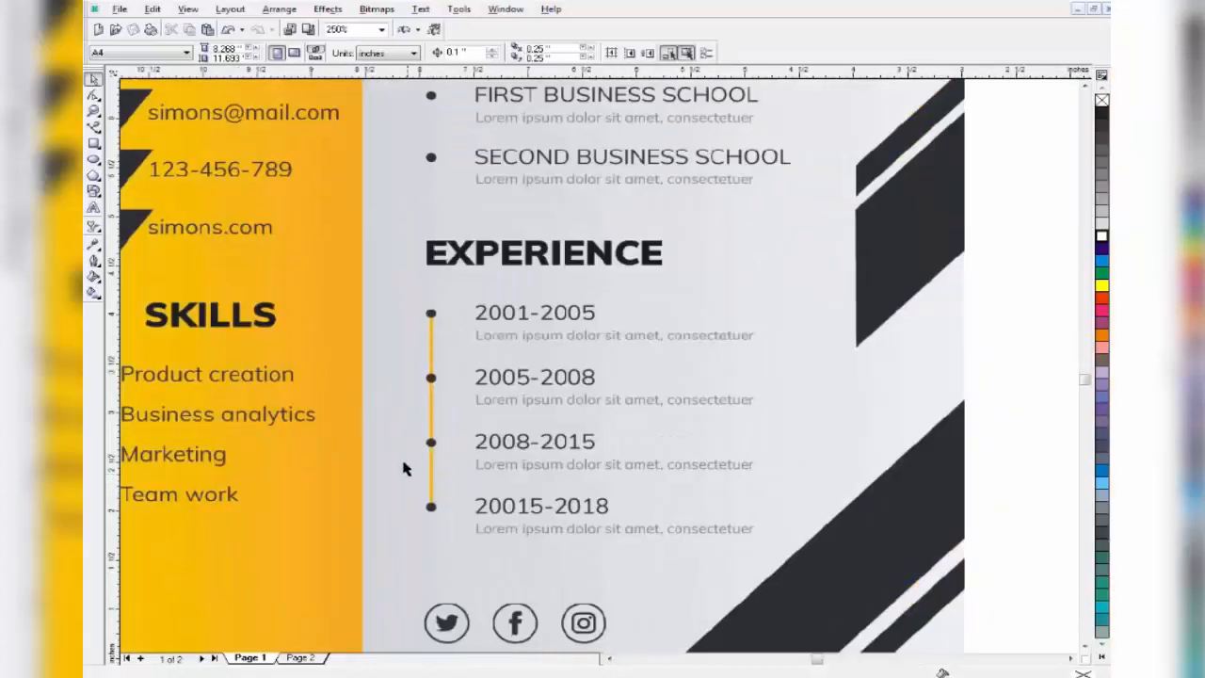
pyautogui.click(995, 275)
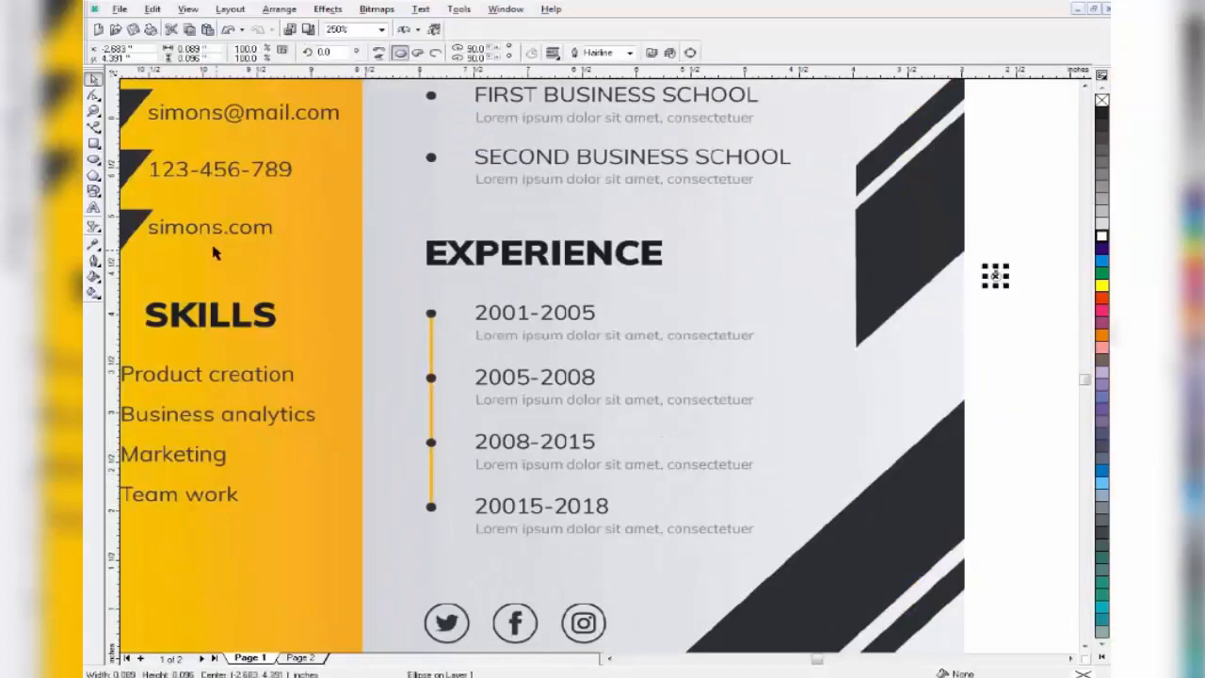
pyautogui.press('i')
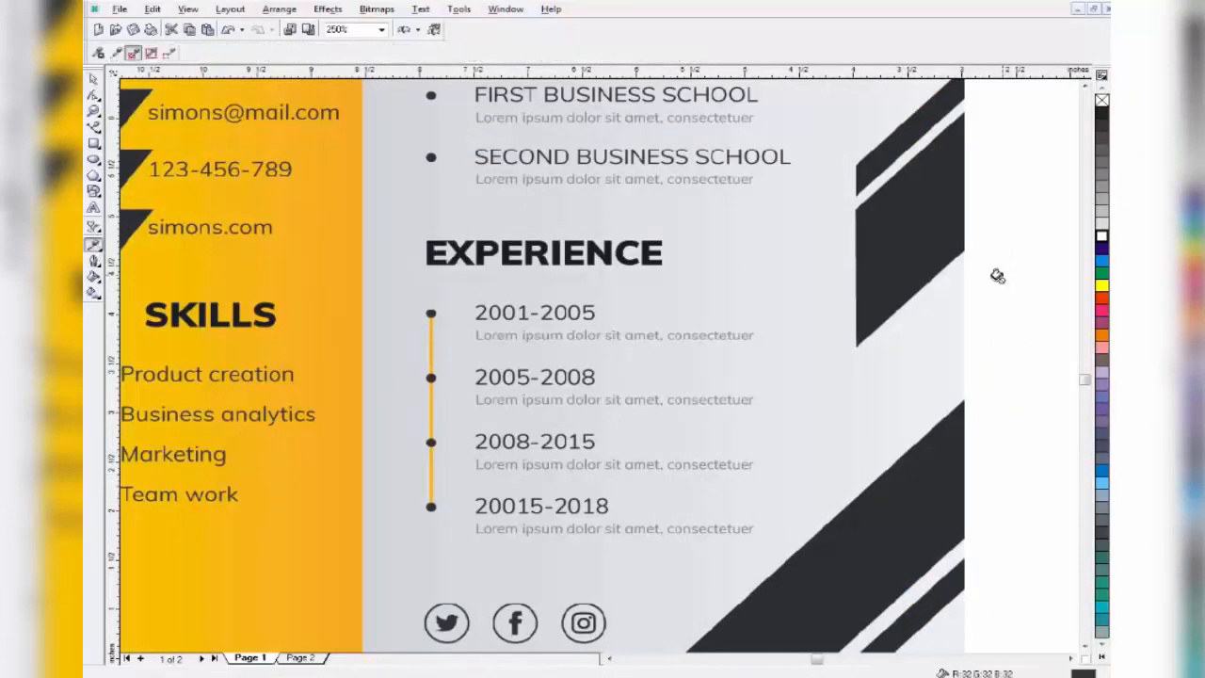
pyautogui.click(995, 273)
# Enlarge the charcoal bullet dot to about 0.23 by 0.24 inches and move it slightly upward beside the reference resume.
pyautogui.press('space')
pyautogui.moveTo(1014, 293)
pyautogui.mouseDown()
pyautogui.moveTo(1036, 313)
pyautogui.moveTo(1010, 312)
pyautogui.mouseUp()
pyautogui.scroll(-1, 864, 372)
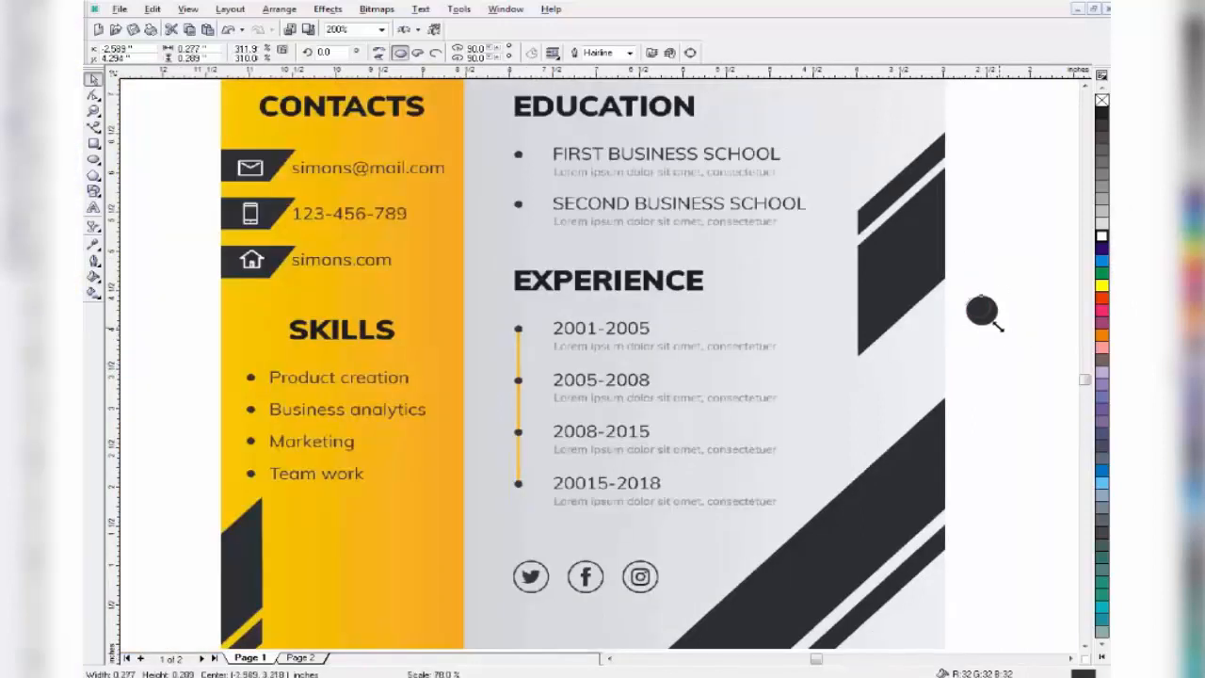
pyautogui.click(94, 144)
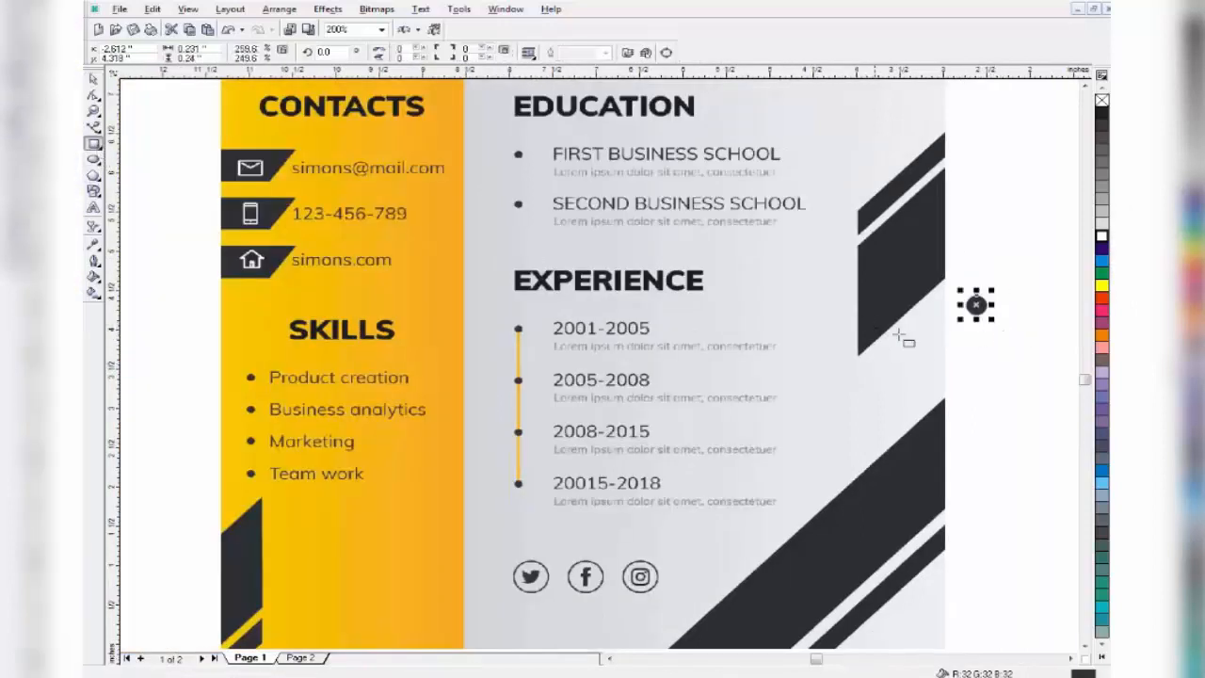
pyautogui.moveTo(977, 304); pyautogui.dragTo(979, 272)
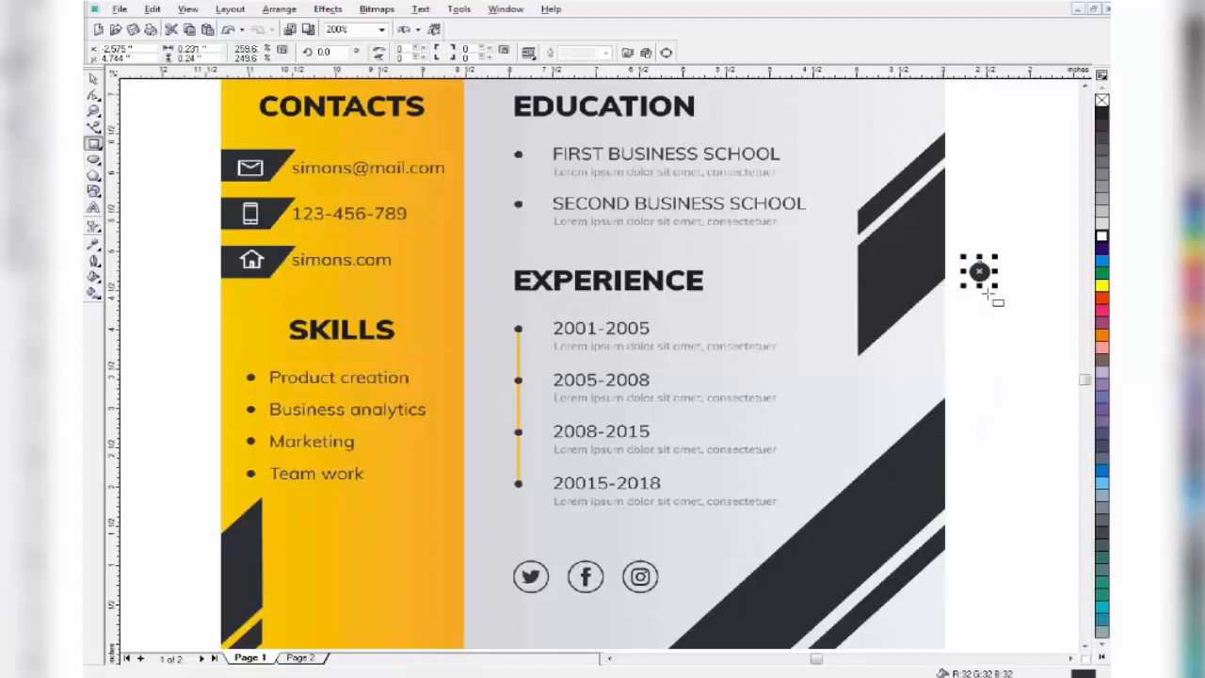
# Draw a vertical bar about 0.07 by 1.24 inches below the charcoal dot and fill it orange C1 M34 Y86 K0 without an outline.
pyautogui.moveTo(976, 369); pyautogui.dragTo(982, 274)
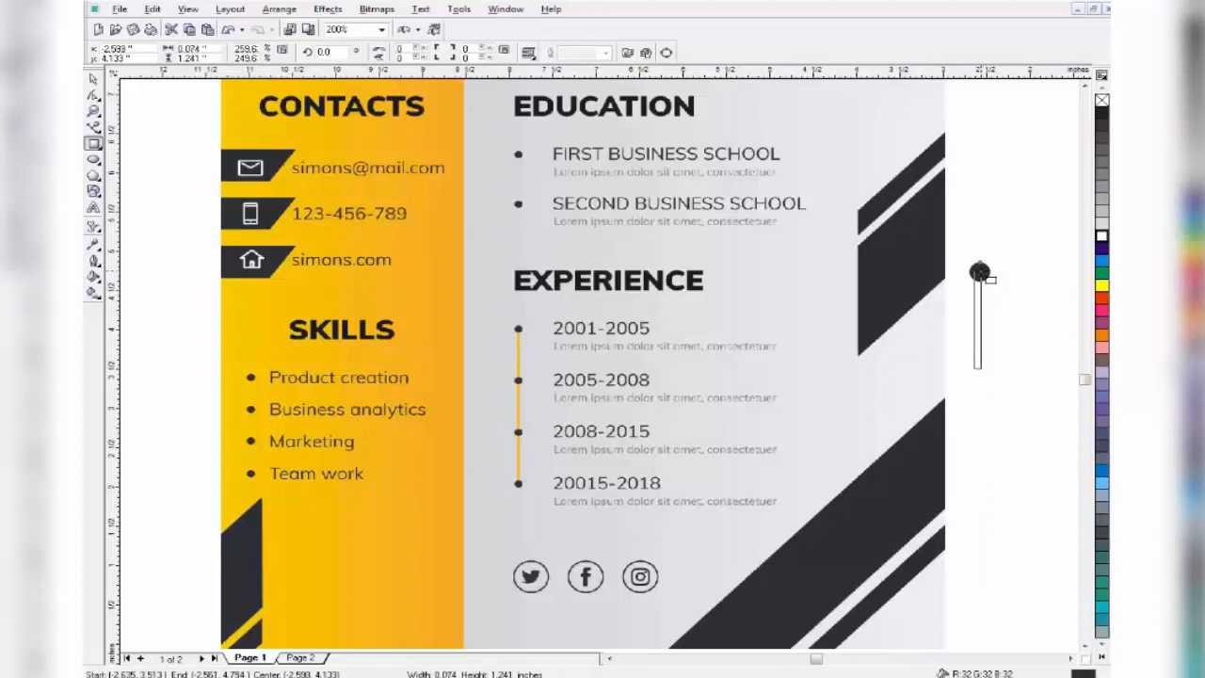
pyautogui.moveTo(981, 272); pyautogui.dragTo(979, 273)
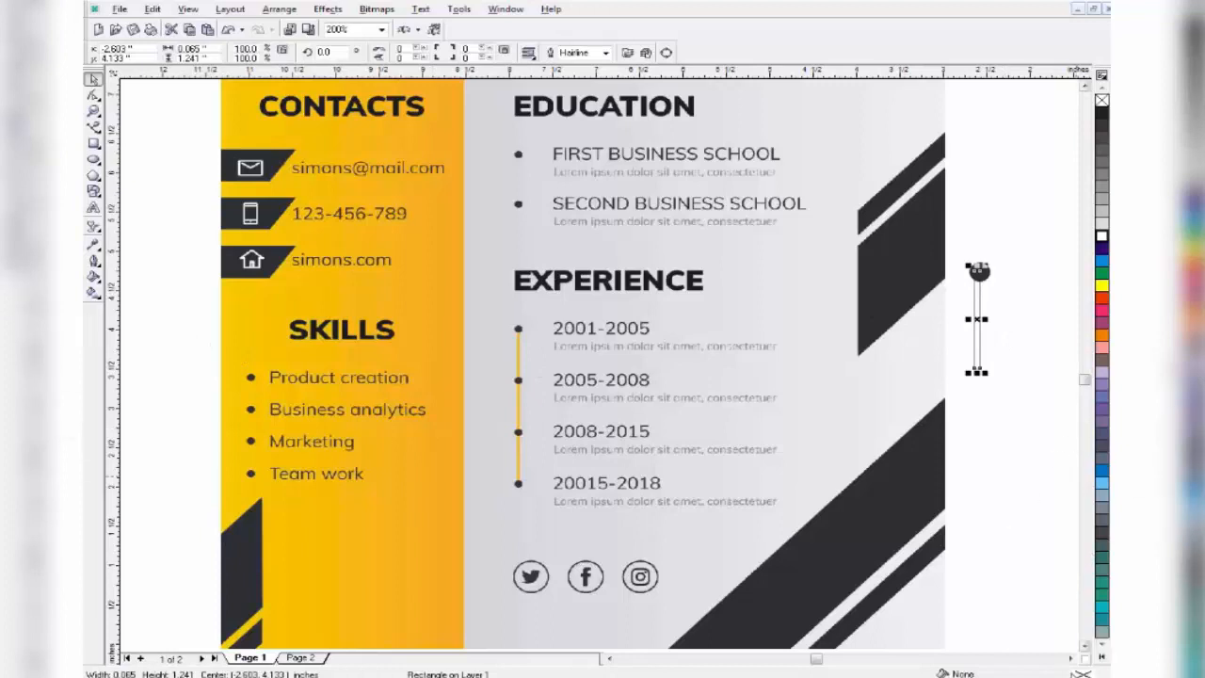
pyautogui.click(1102, 284)
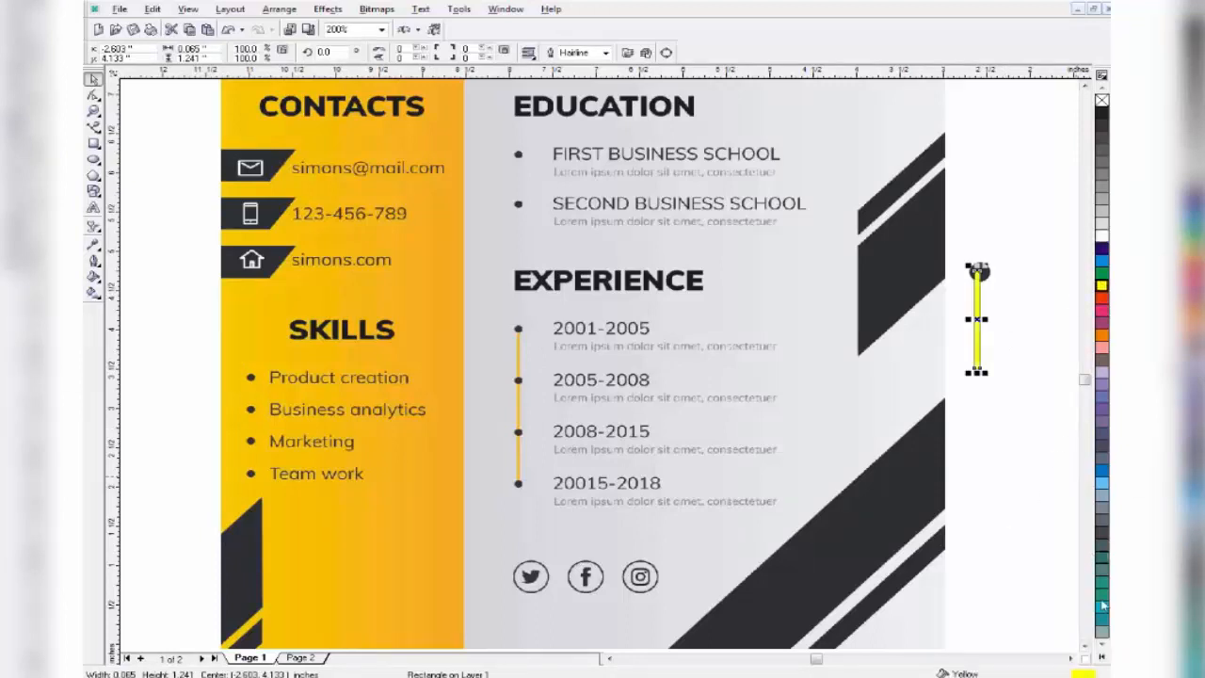
pyautogui.hotkey('shift', 'F11')
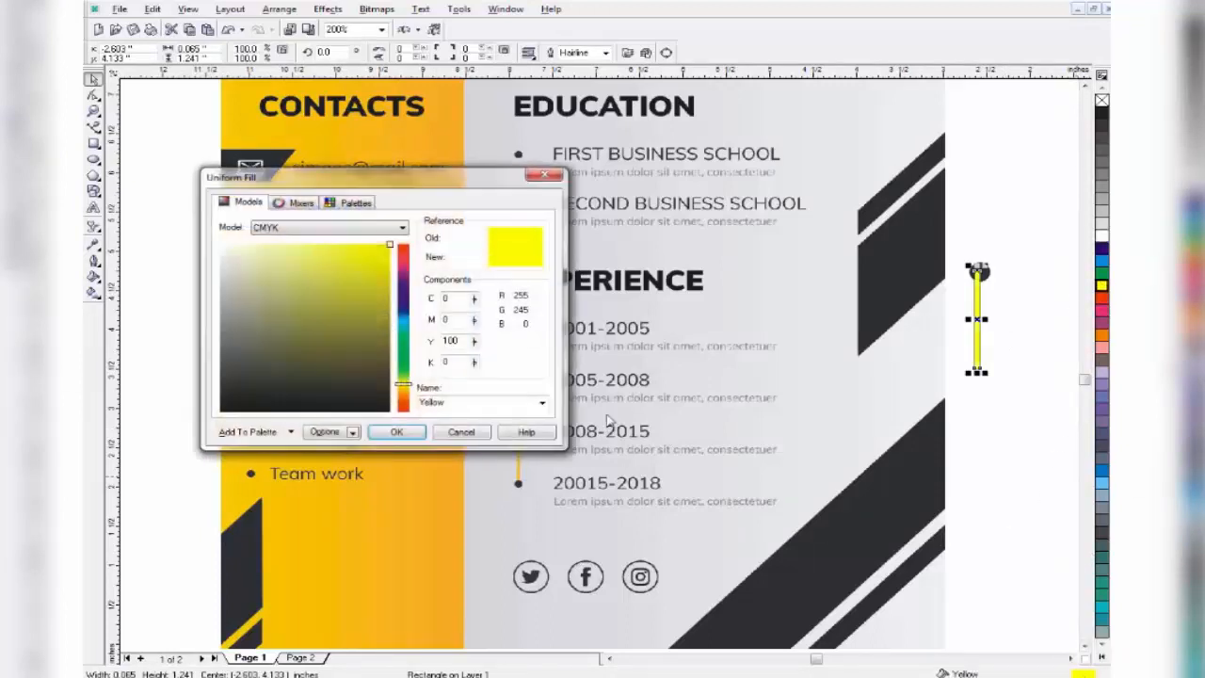
pyautogui.click(402, 399)
pyautogui.click(346, 254)
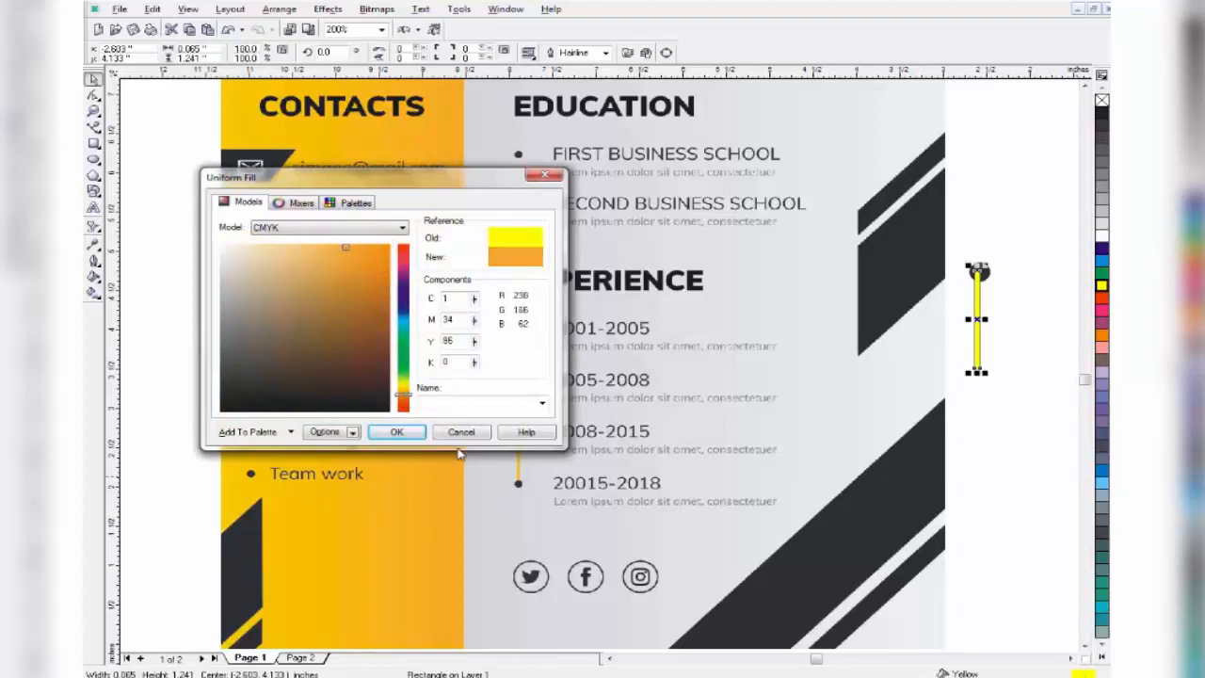
pyautogui.click(414, 434)
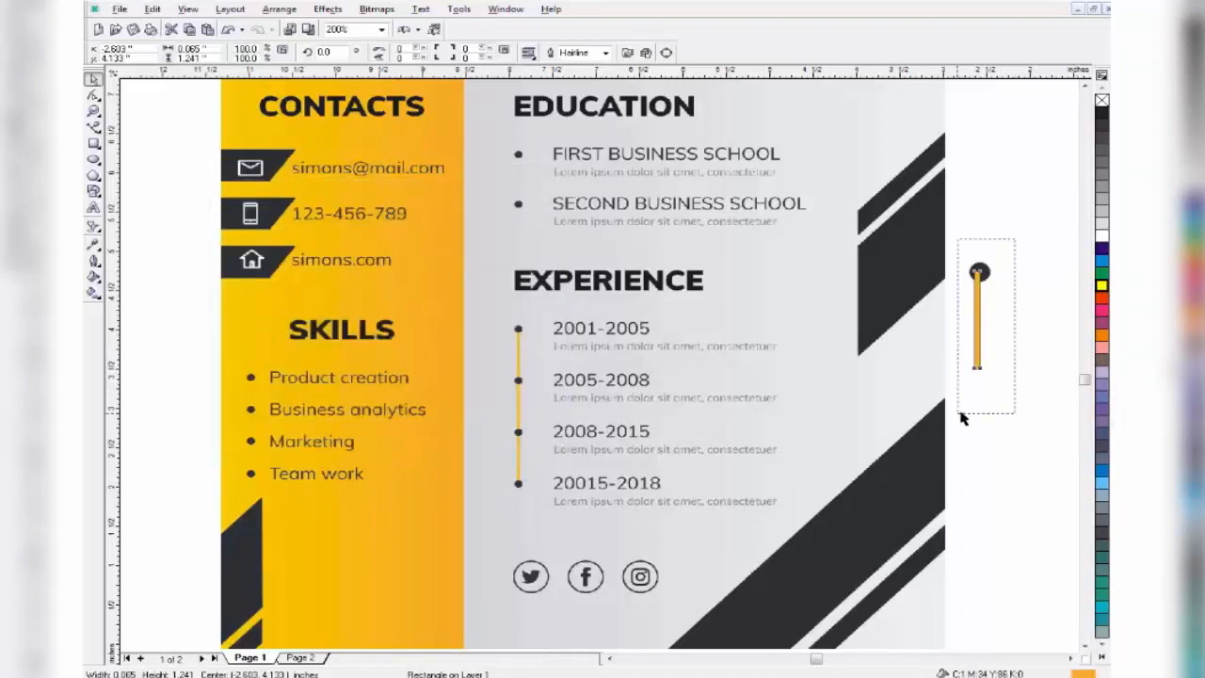
pyautogui.click(1027, 201)
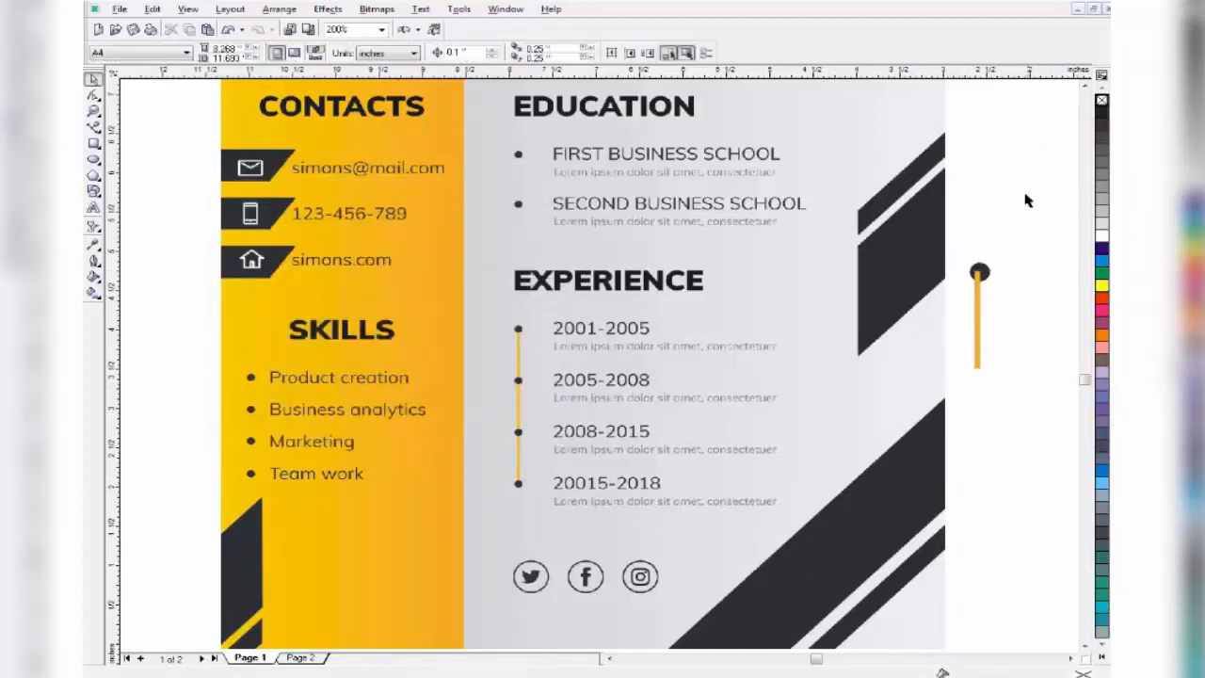
# Place the orange bar behind the charcoal dot and align both objects on their vertical centre line.
pyautogui.rightClick(980, 294)
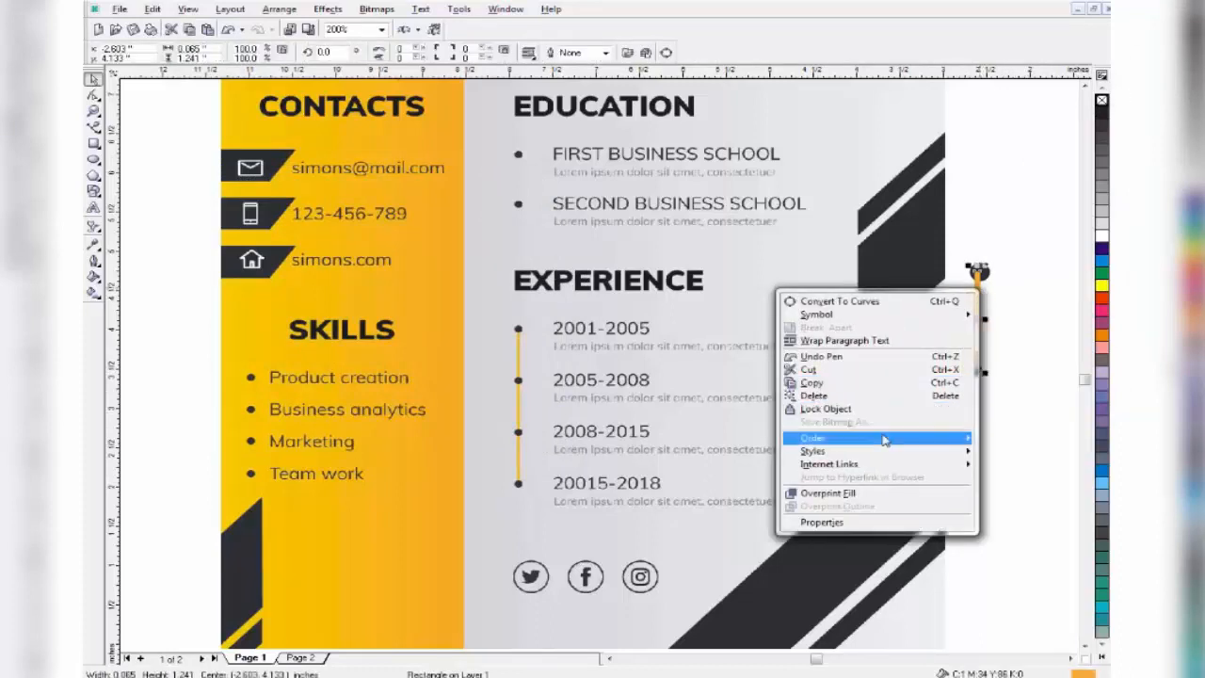
pyautogui.moveTo(829, 438)
pyautogui.click(721, 458)
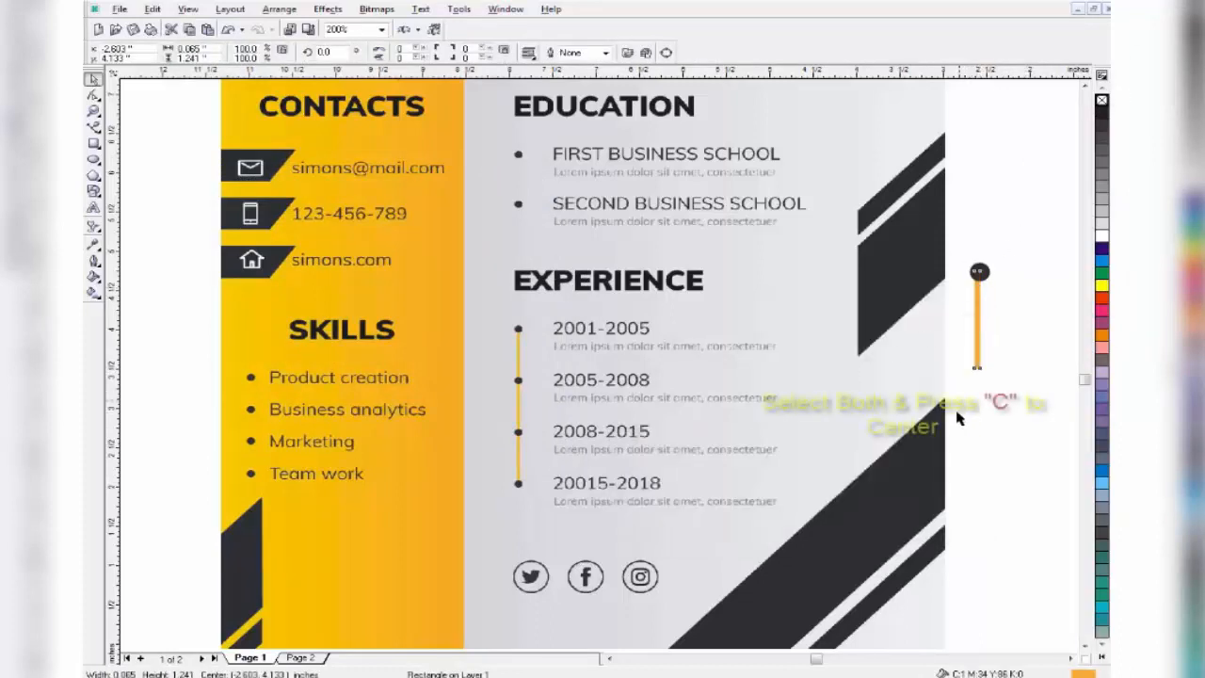
pyautogui.moveTo(958, 409); pyautogui.dragTo(1025, 225)
pyautogui.press('c')
# Narrow the orange bar slightly and shrink the charcoal dot to about 0.19 inches wide.
pyautogui.click(1042, 285)
pyautogui.click(979, 329)
pyautogui.moveTo(985, 321); pyautogui.dragTo(984, 320)
pyautogui.moveTo(1004, 224); pyautogui.dragTo(965, 299)
pyautogui.moveTo(1000, 237); pyautogui.dragTo(955, 396)
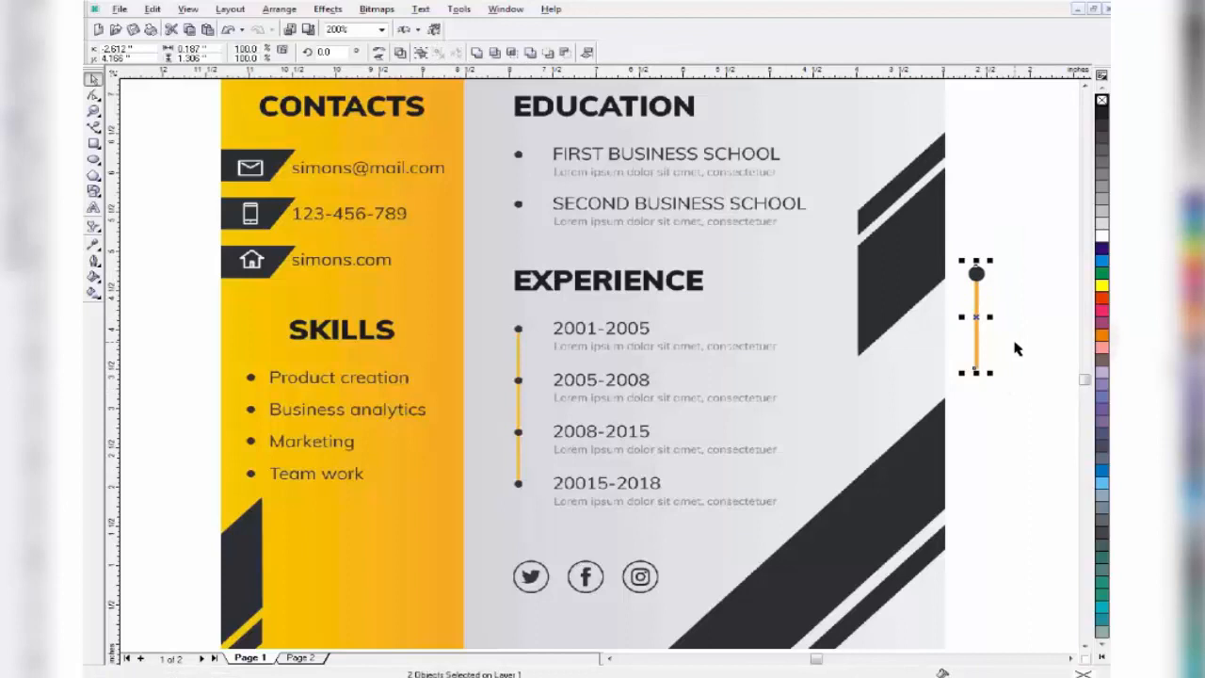
pyautogui.moveTo(976, 373); pyautogui.dragTo(978, 348)
pyautogui.hotkey('ctrl', 'z')
# Shorten the orange bar from its lower end so dot and bar together measure about 0.96 inches tall.
pyautogui.click(995, 381)
pyautogui.click(976, 365)
pyautogui.moveTo(975, 374); pyautogui.dragTo(978, 341)
# Duplicate the charcoal dot, place the copy at the orange bar's lower end, and select both dots with the bar.
pyautogui.click(1001, 252)
pyautogui.click(979, 273)
pyautogui.hotkey('ctrl', 'd')
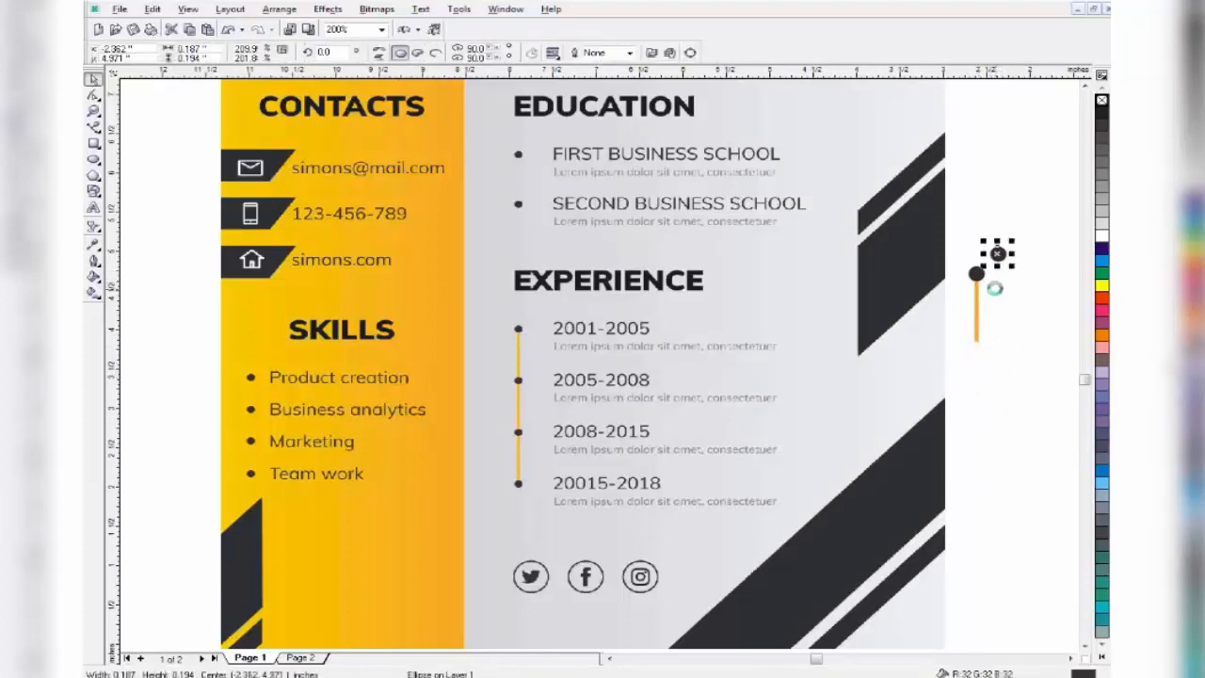
pyautogui.moveTo(1001, 262); pyautogui.dragTo(978, 342)
pyautogui.moveTo(1001, 233); pyautogui.dragTo(945, 417)
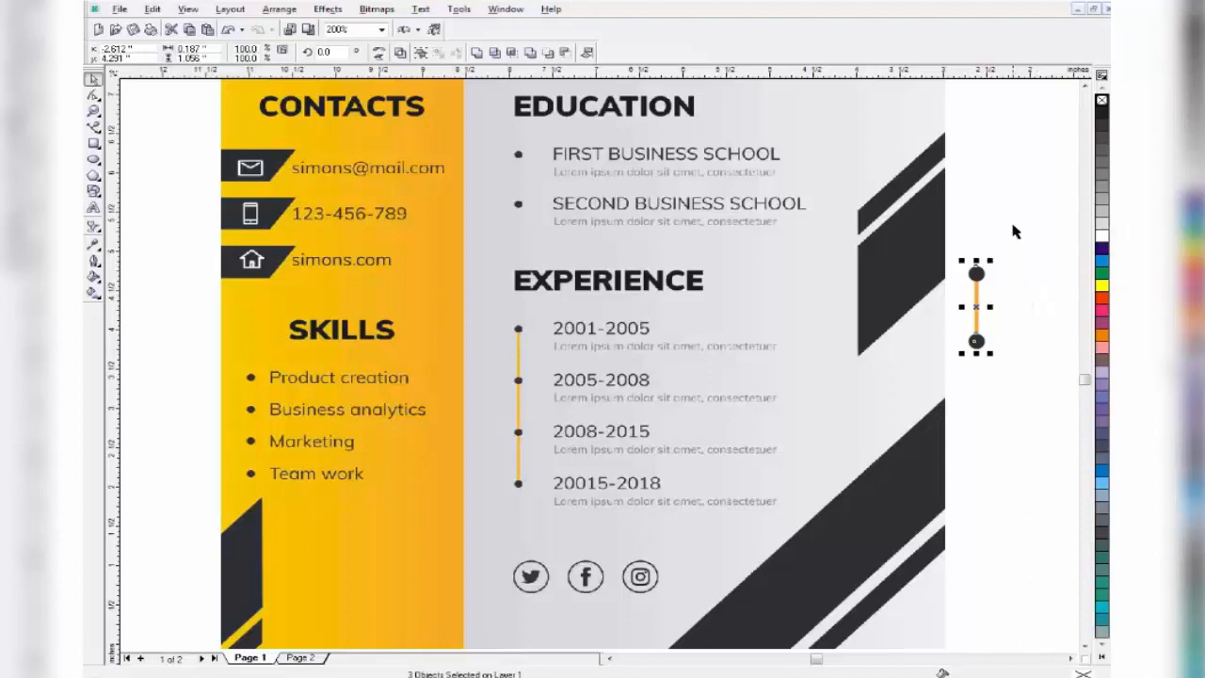
# Duplicate the upper dot with its bar, turn the copy 180 degrees and attach it below the second dot.
pyautogui.moveTo(1013, 226); pyautogui.dragTo(957, 348)
pyautogui.hotkey('ctrl', 'd')
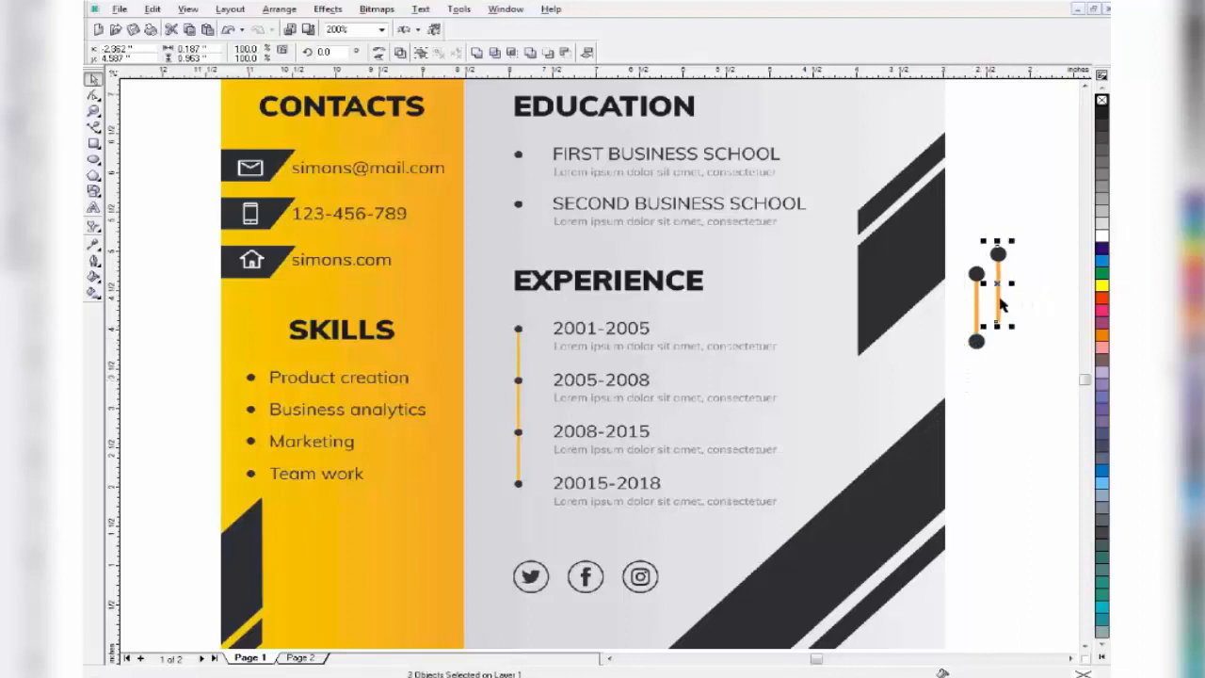
pyautogui.moveTo(1003, 290); pyautogui.dragTo(984, 417)
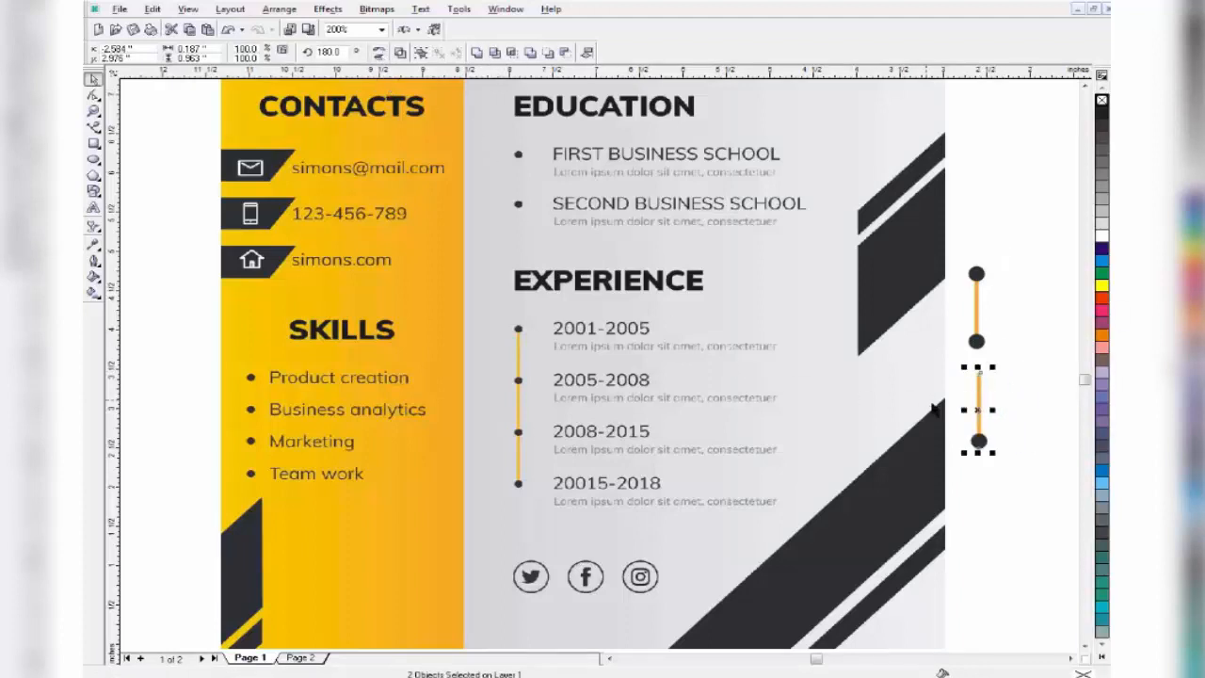
pyautogui.moveTo(977, 407); pyautogui.dragTo(977, 379)
pyautogui.moveTo(978, 297); pyautogui.dragTo(980, 301)
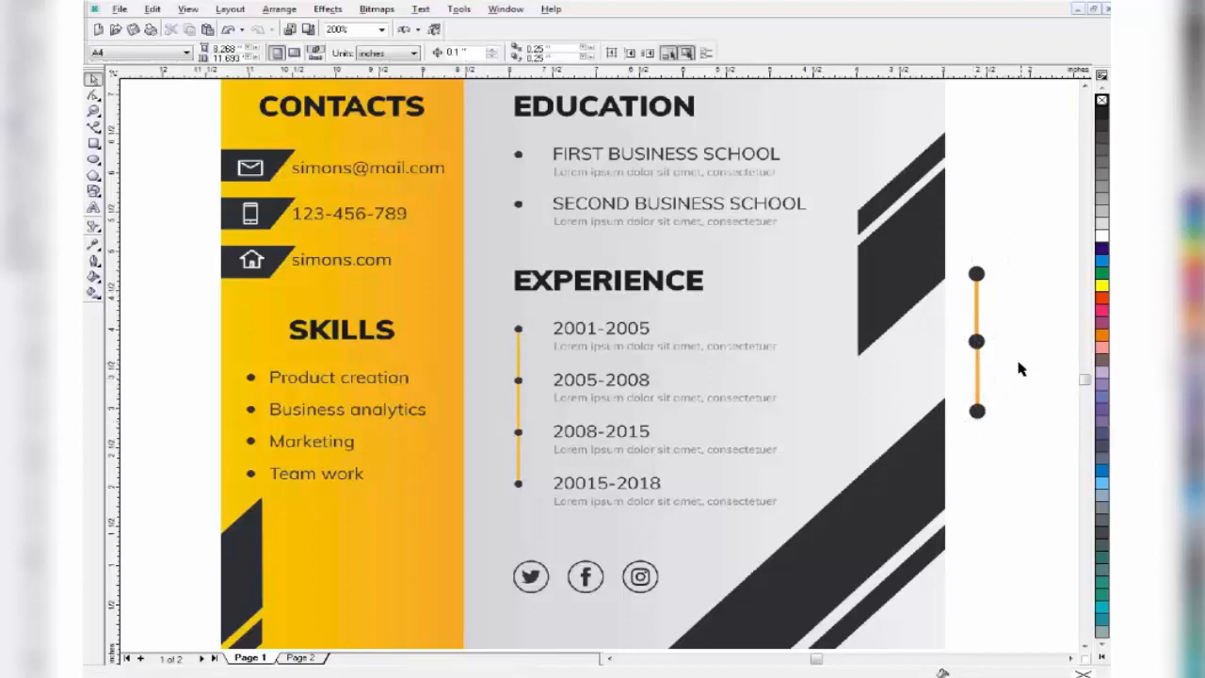
# Duplicate the lower bar-and-dot segment and attach the copy beneath the third dot to complete the four-dot timeline.
pyautogui.moveTo(1093, 330); pyautogui.dragTo(921, 480)
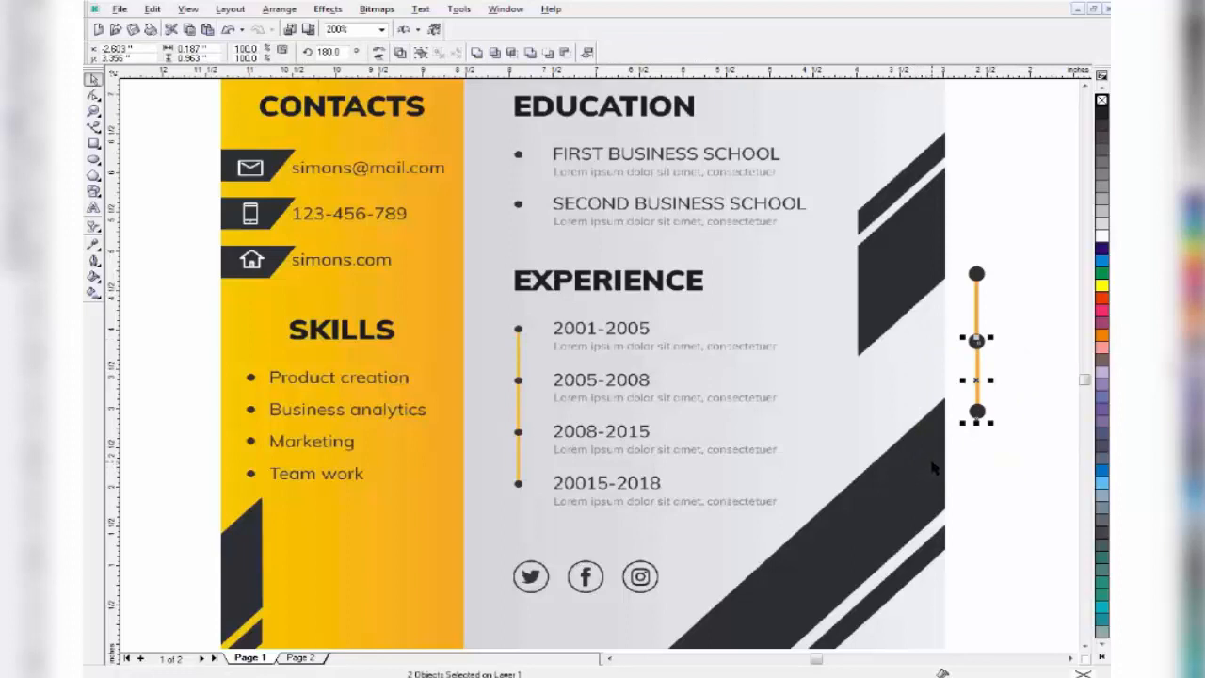
pyautogui.hotkey('ctrl', 'd')
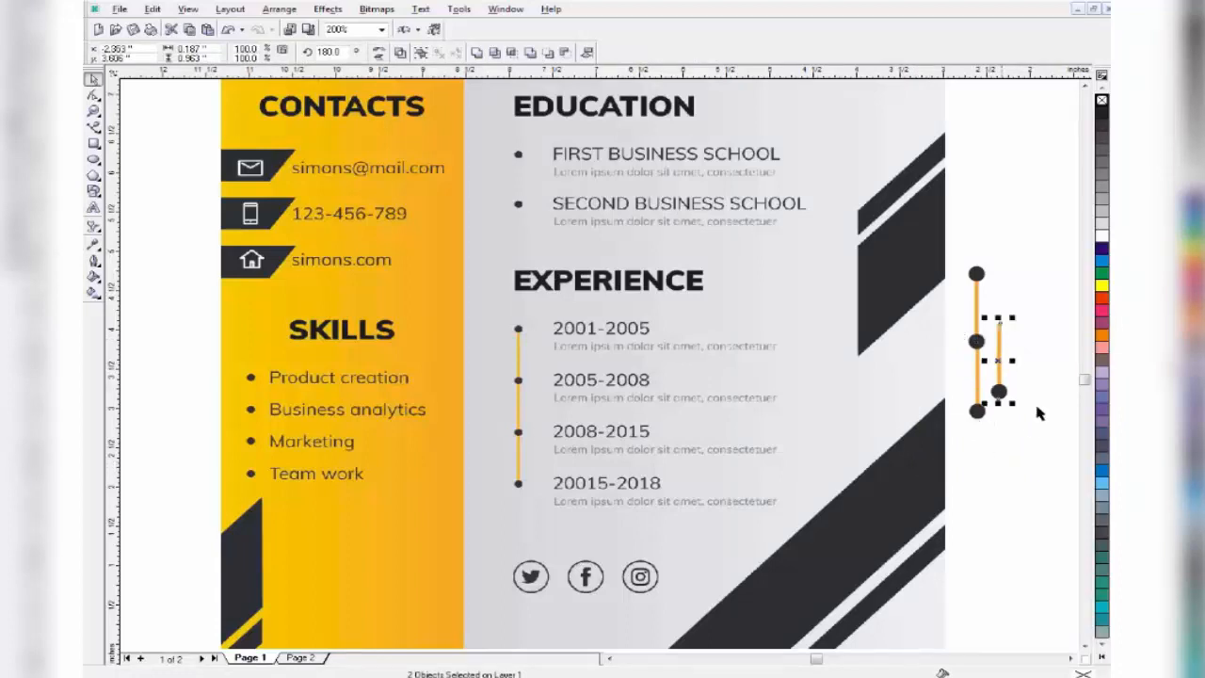
pyautogui.moveTo(999, 361); pyautogui.dragTo(977, 454)
# Select all seven timeline pieces and align their centers vertically.
pyautogui.moveTo(1028, 192); pyautogui.dragTo(949, 539)
pyautogui.press('c')
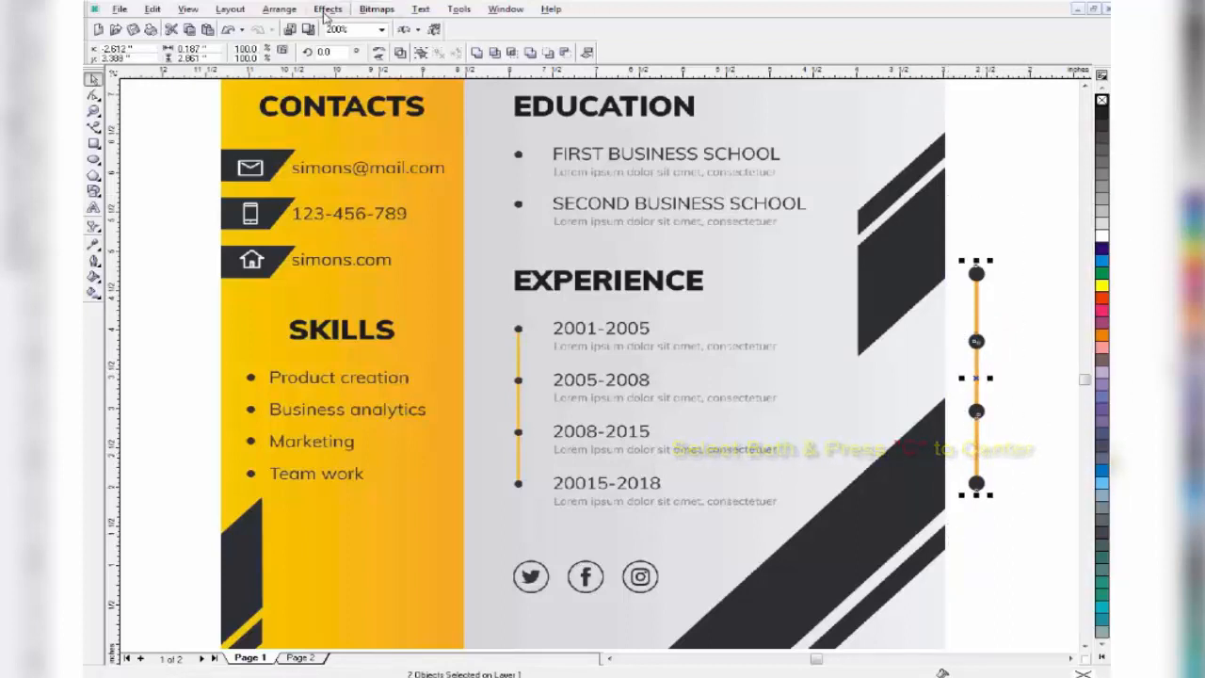
pyautogui.click(280, 9)
pyautogui.moveTo(304, 66)
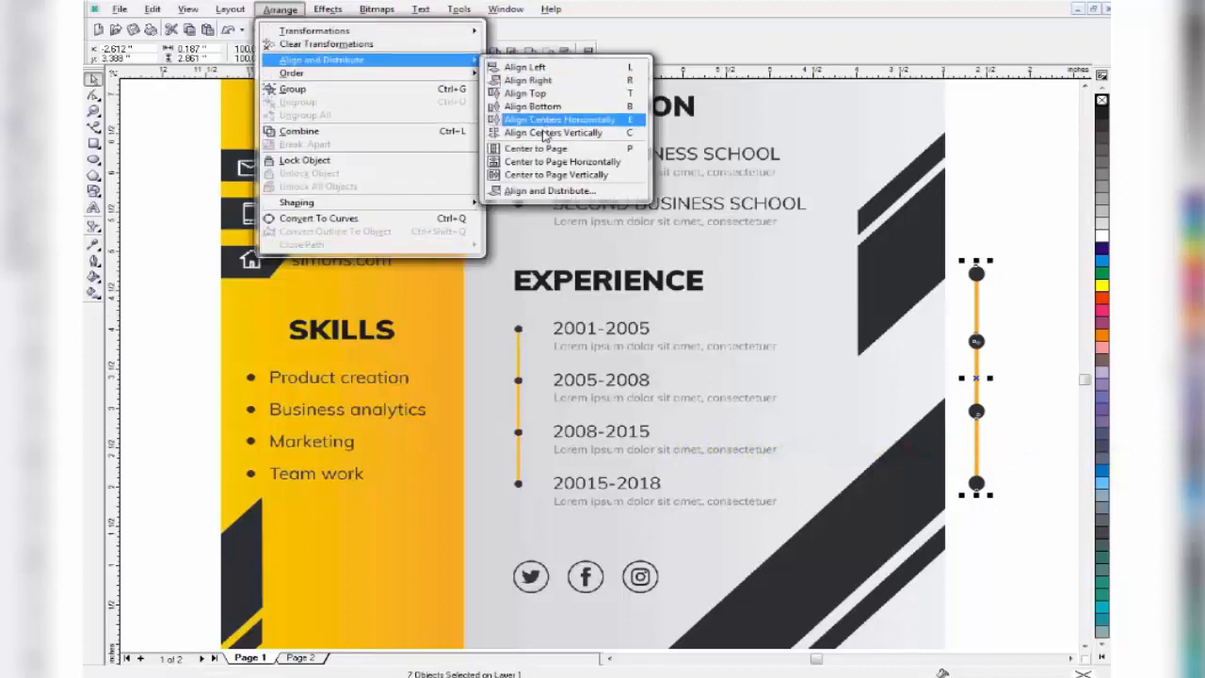
pyautogui.click(551, 133)
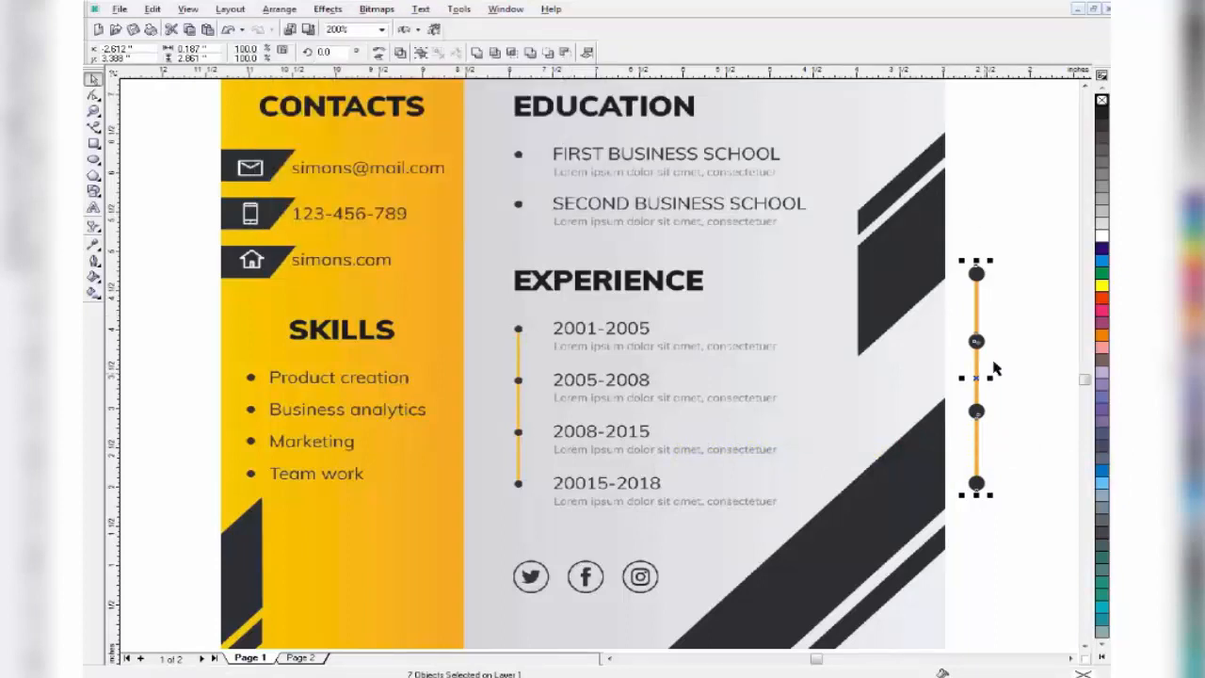
# Group the timeline pieces and scale the group down to about 0.12 by 1.88 inches.
pyautogui.scroll(-1, 1007, 322)
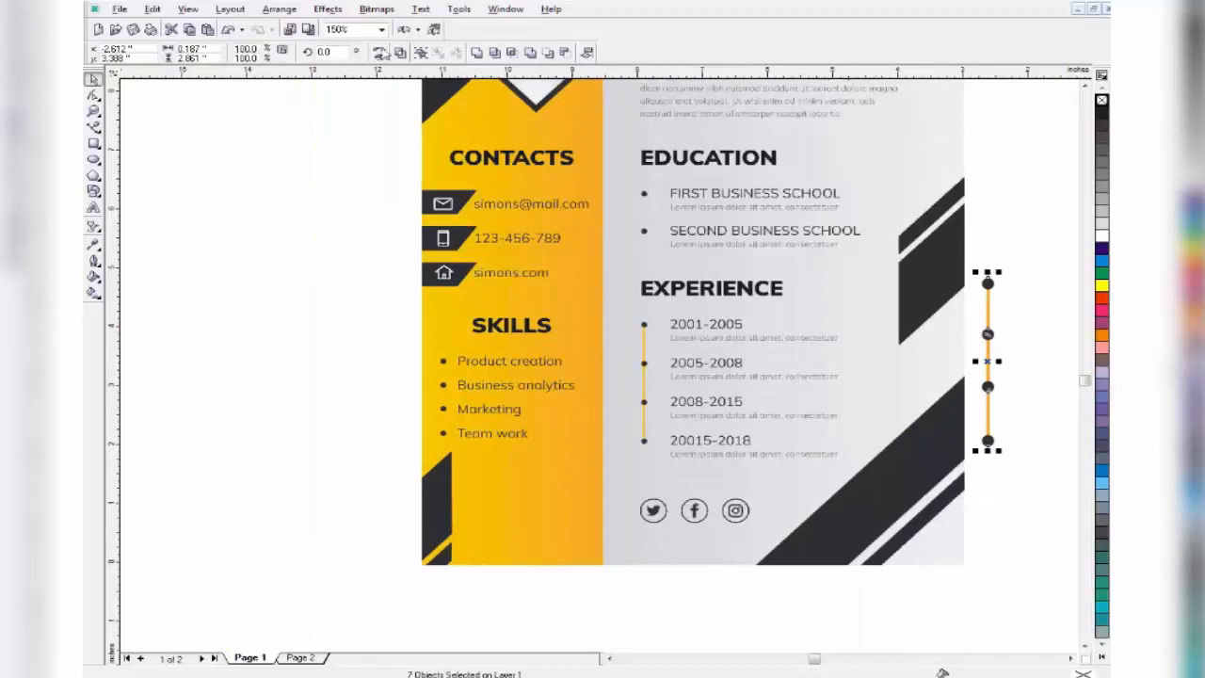
pyautogui.click(280, 11)
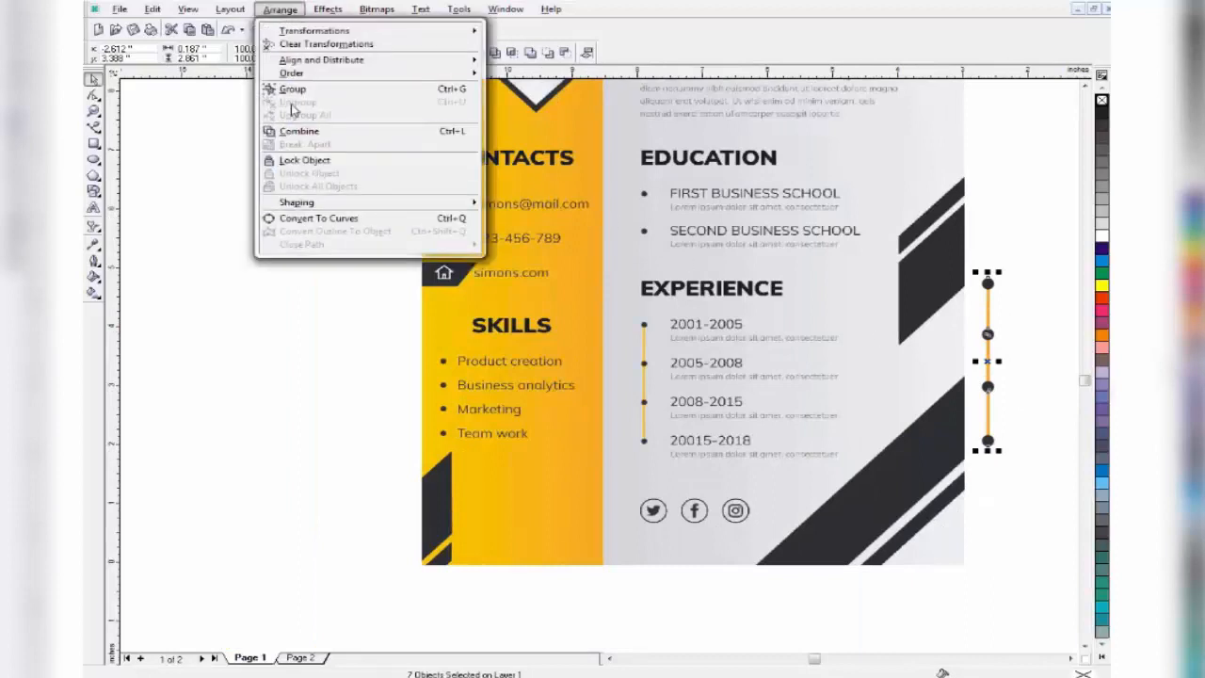
pyautogui.click(293, 90)
pyautogui.moveTo(1000, 451); pyautogui.dragTo(994, 394)
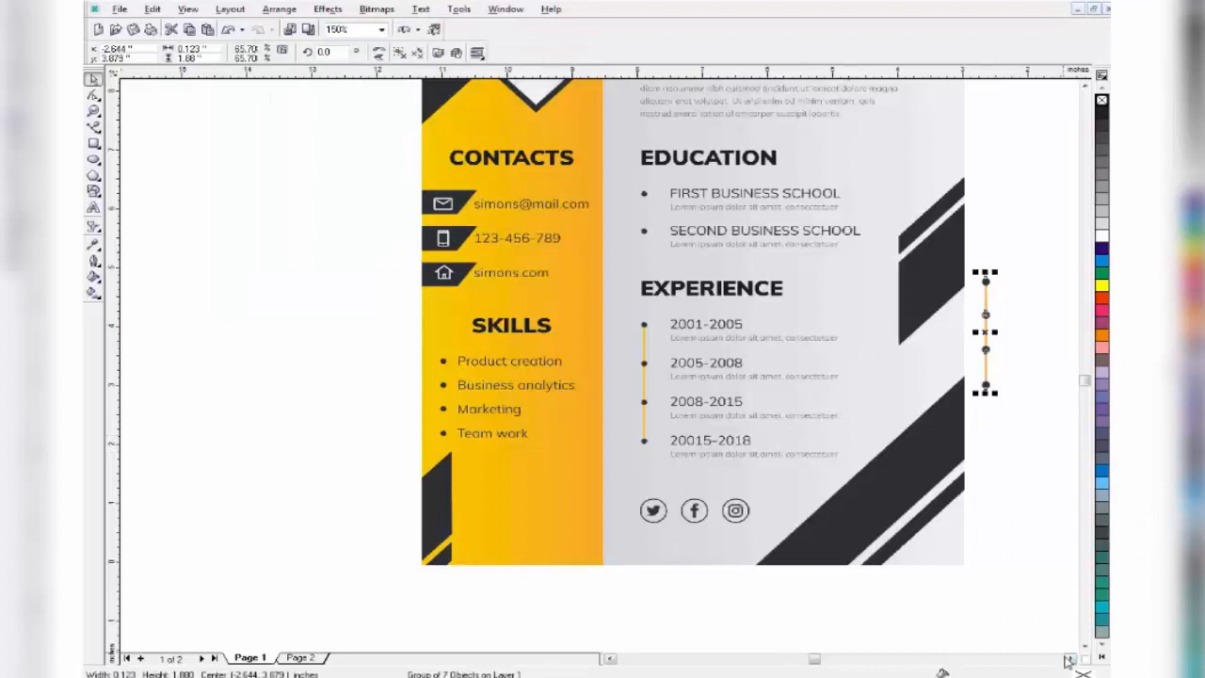
# Enlarge the timeline group to about 0.15 by 2.25 inches beside the reference resume.
pyautogui.click(1069, 659)
pyautogui.click(1068, 659)
pyautogui.click(1068, 659)
pyautogui.click(1069, 660)
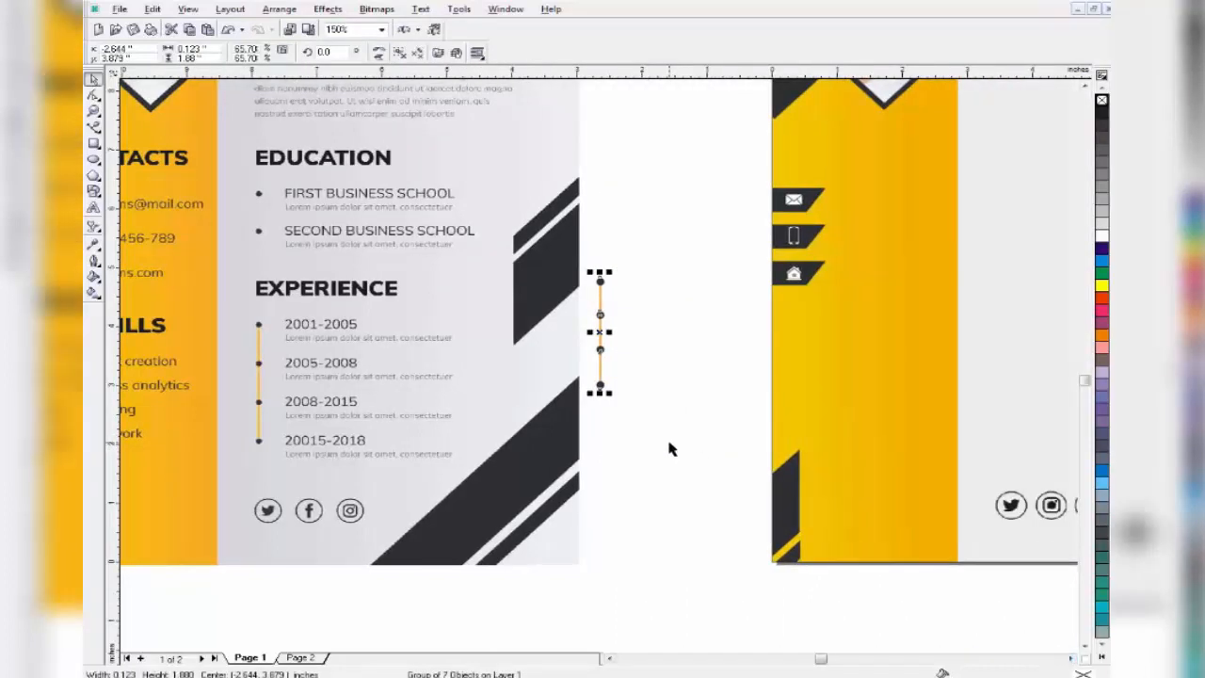
pyautogui.press('F4')
pyautogui.moveTo(556, 491); pyautogui.dragTo(568, 502)
pyautogui.click(571, 483)
pyautogui.click(545, 474)
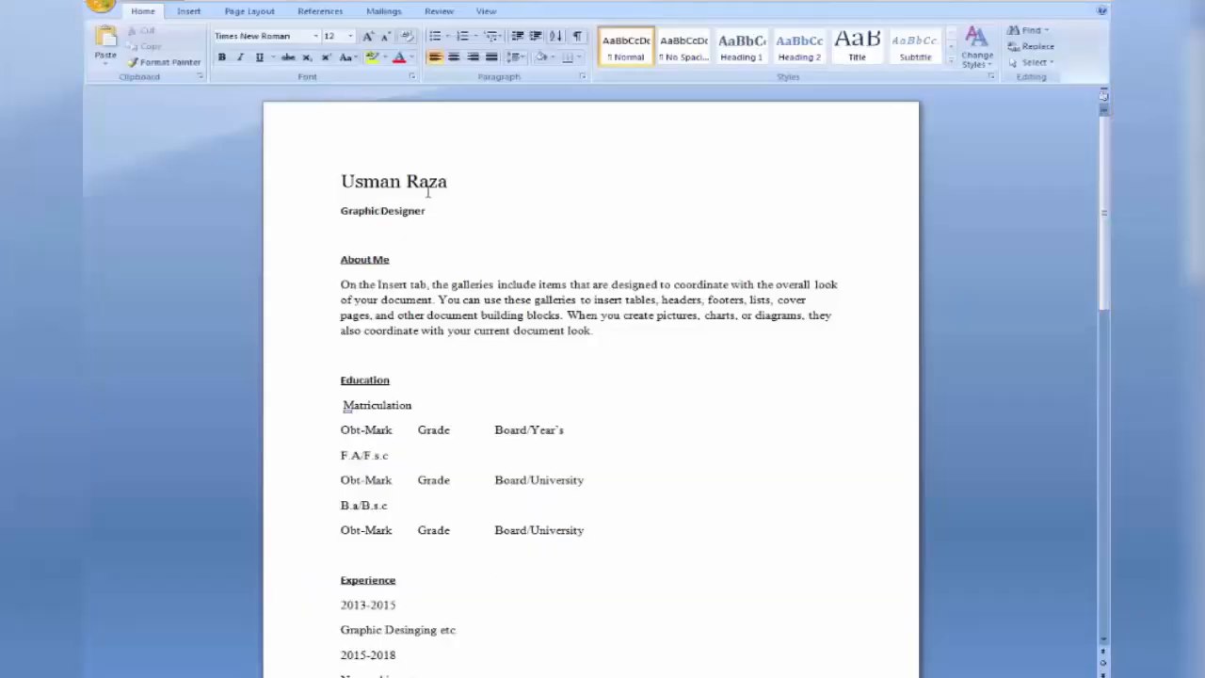
# Copy the person's name from the Word document and paste it into CorelDRAW as artistic text, maintaining fonts and formatting.
pyautogui.moveTo(455, 183); pyautogui.dragTo(336, 185)
pyautogui.hotkey('ctrl', 'c')
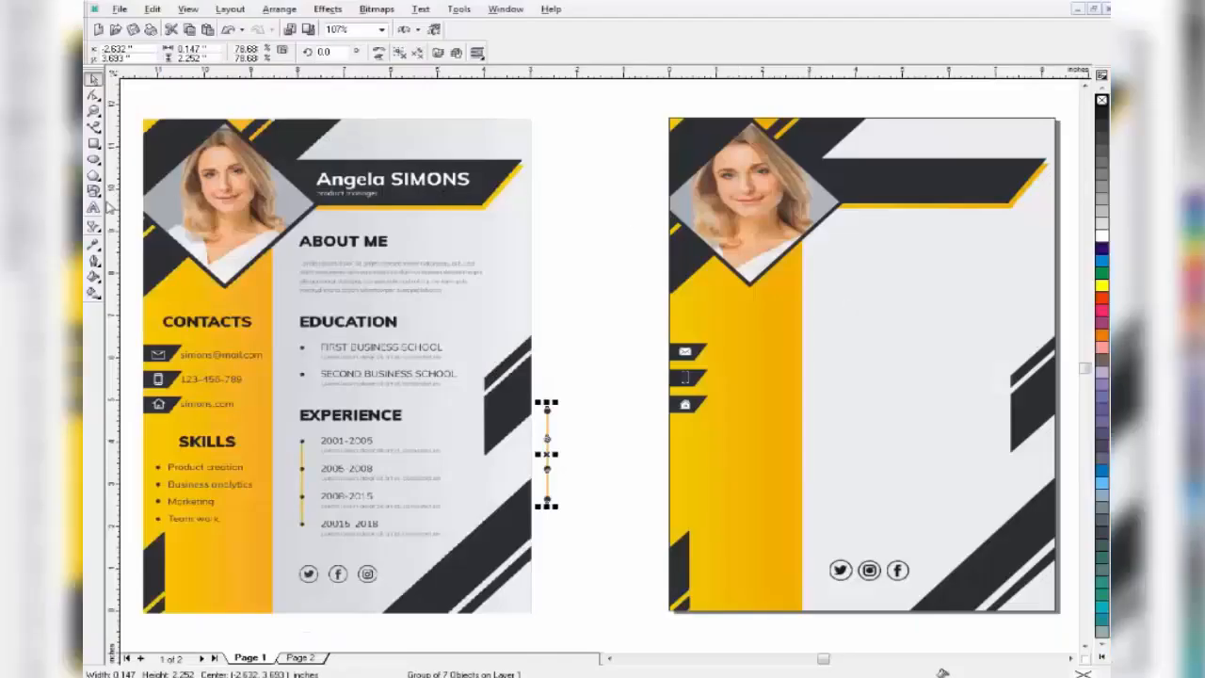
pyautogui.click(94, 208)
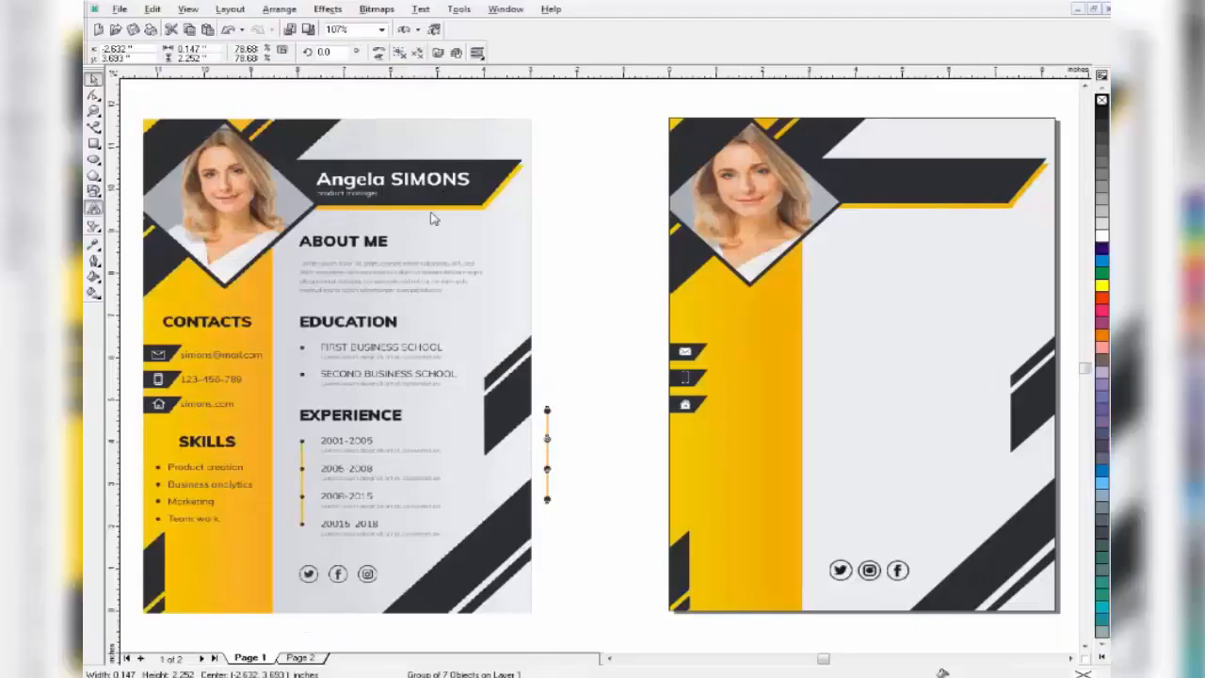
pyautogui.click(568, 219)
pyautogui.hotkey('ctrl', 'v')
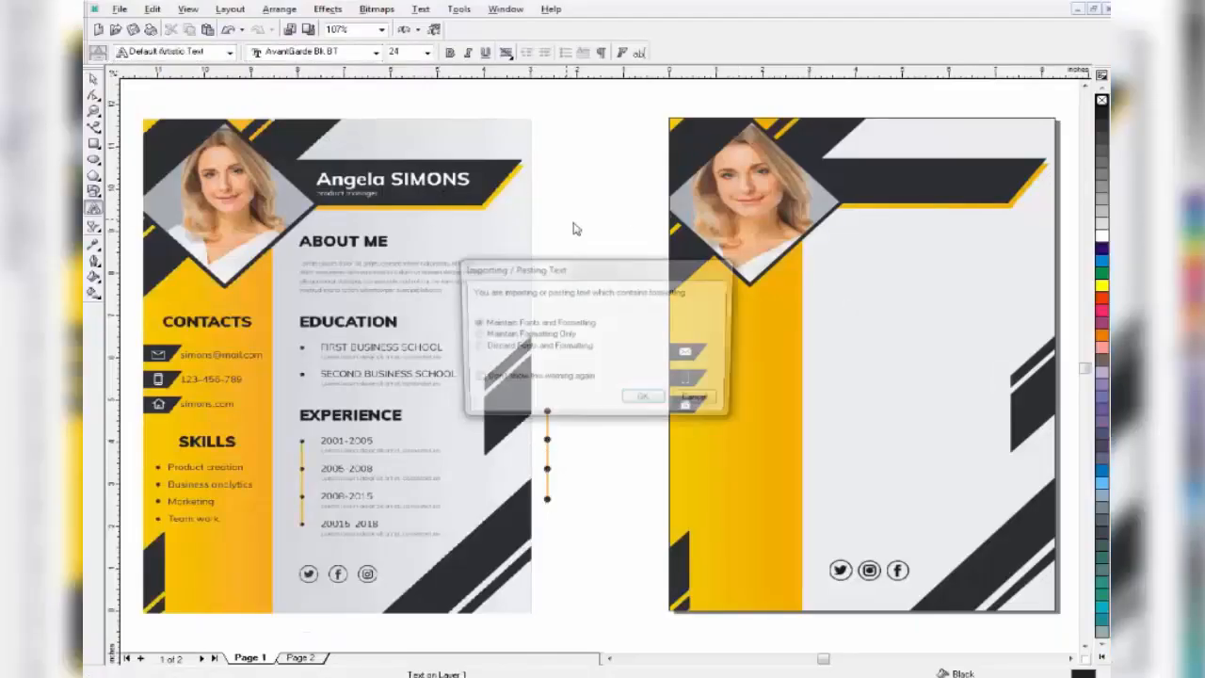
pyautogui.click(647, 403)
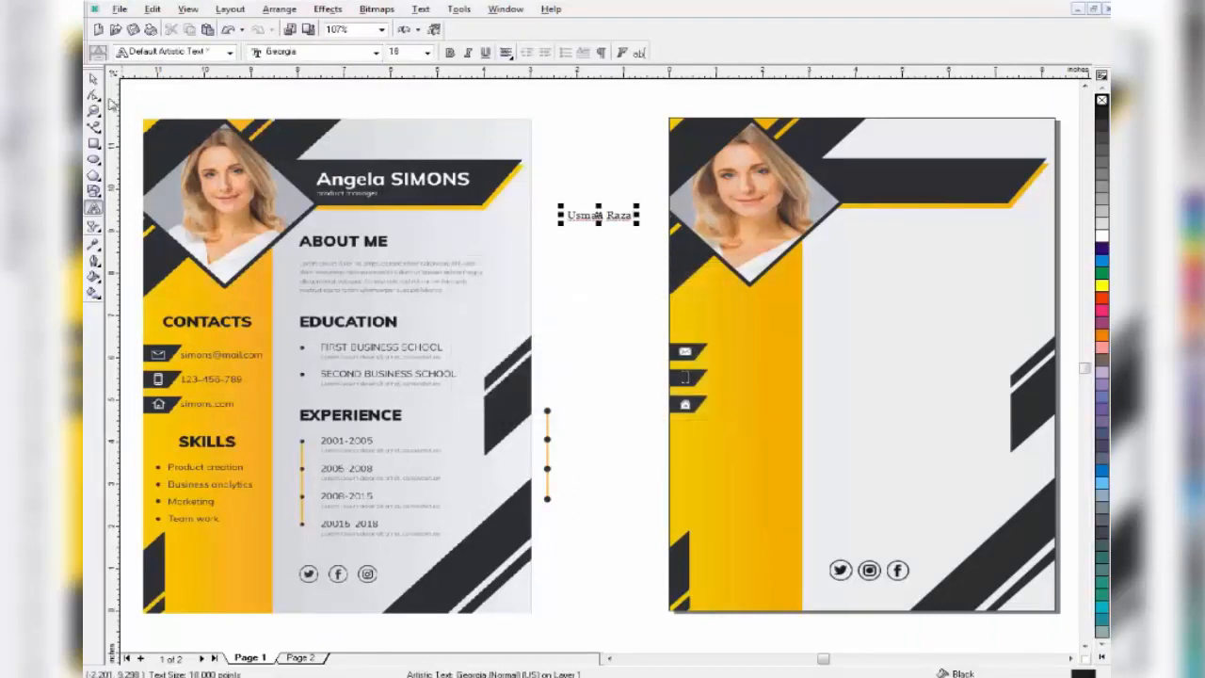
# Enlarge the name text to about 35 pt, fill it white and place it on the new resume's charcoal header bar.
pyautogui.moveTo(633, 228); pyautogui.dragTo(700, 262)
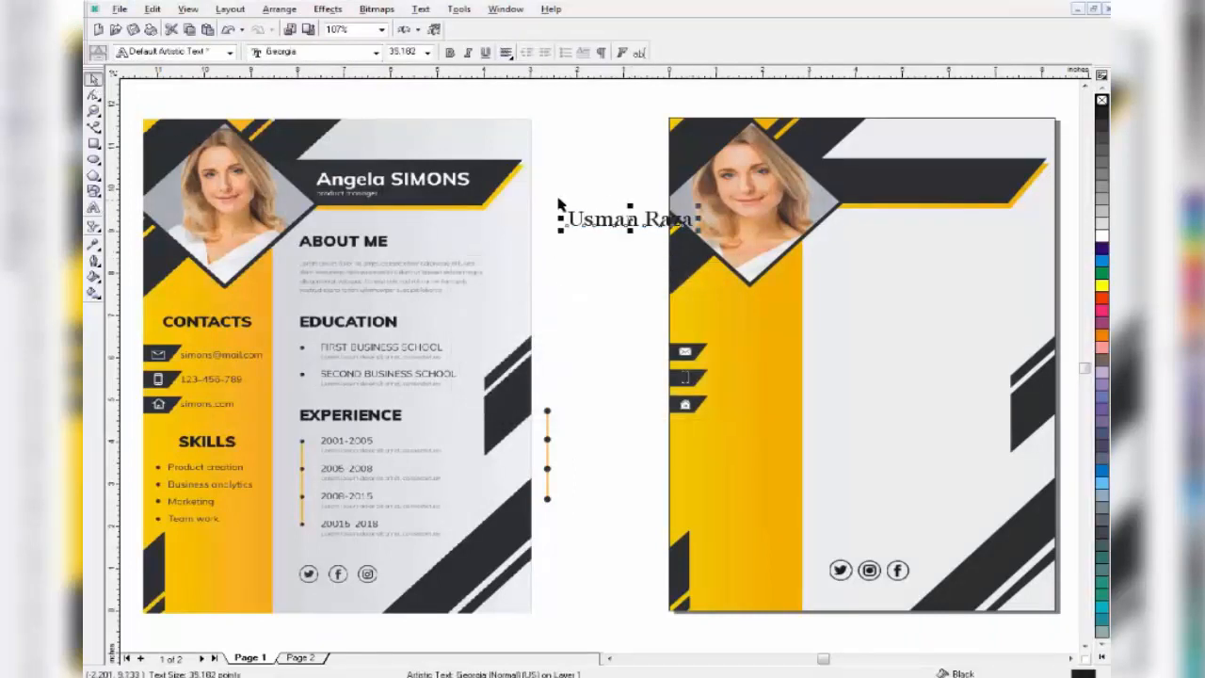
pyautogui.click(1102, 236)
pyautogui.moveTo(630, 217); pyautogui.dragTo(911, 177)
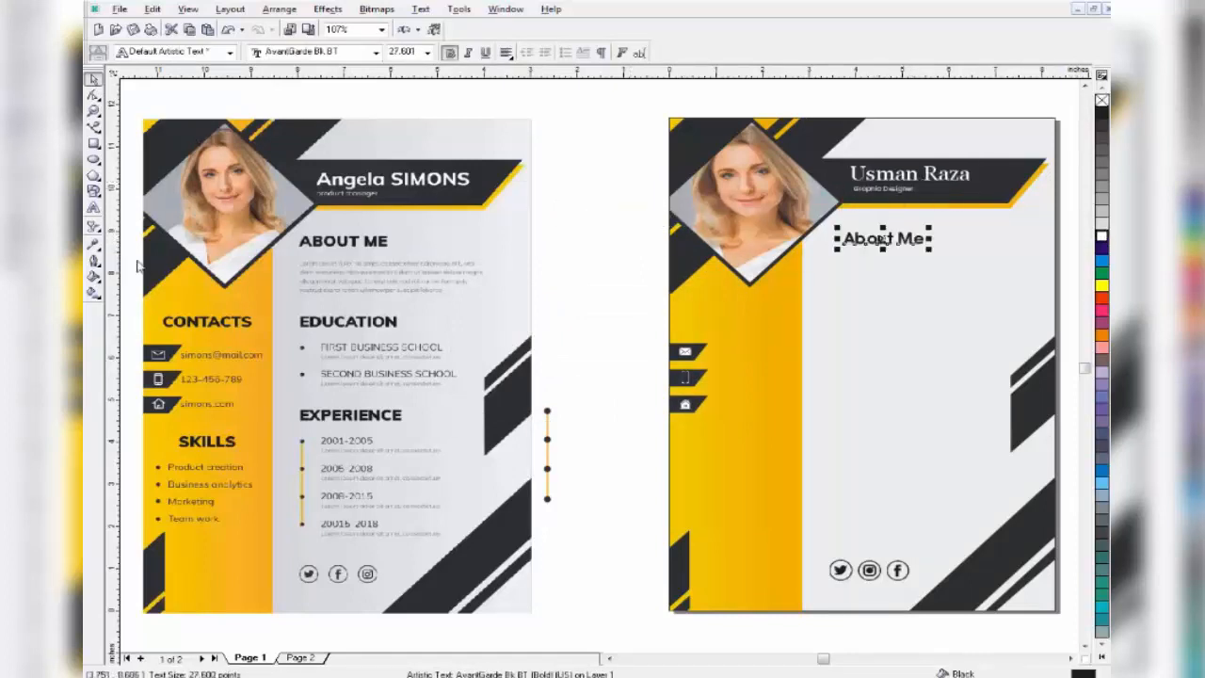
# Add a vertical guideline just inside the grey column and align the About Me heading's left edge to it.
pyautogui.moveTo(113, 264); pyautogui.dragTo(829, 279)
pyautogui.moveTo(879, 239); pyautogui.dragTo(861, 238)
pyautogui.click(929, 255)
pyautogui.click(866, 247)
pyautogui.scroll(3, 865, 251)
pyautogui.scroll(-3, 411, 259)
pyautogui.click(375, 255)
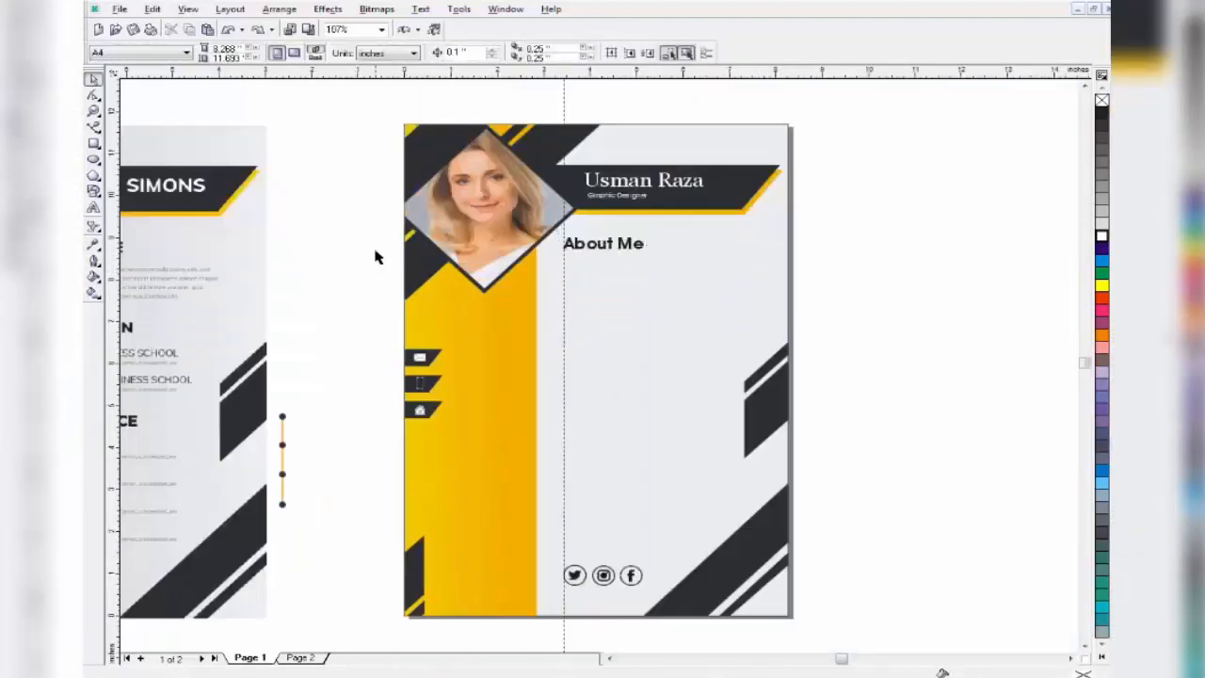
pyautogui.moveTo(449, 303); pyautogui.dragTo(713, 296)
# Change the case of the About Me heading to uppercase.
pyautogui.click(850, 243)
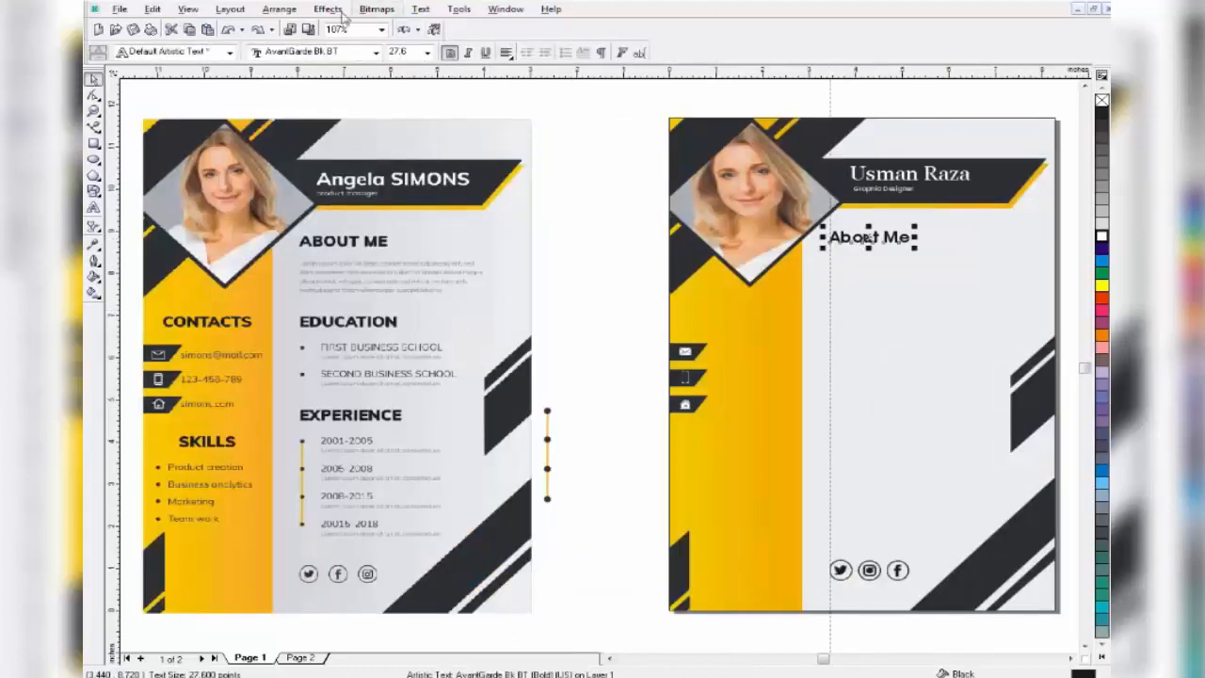
pyautogui.click(377, 9)
pyautogui.moveTo(421, 8)
pyautogui.click(462, 146)
pyautogui.click(510, 335)
pyautogui.click(532, 390)
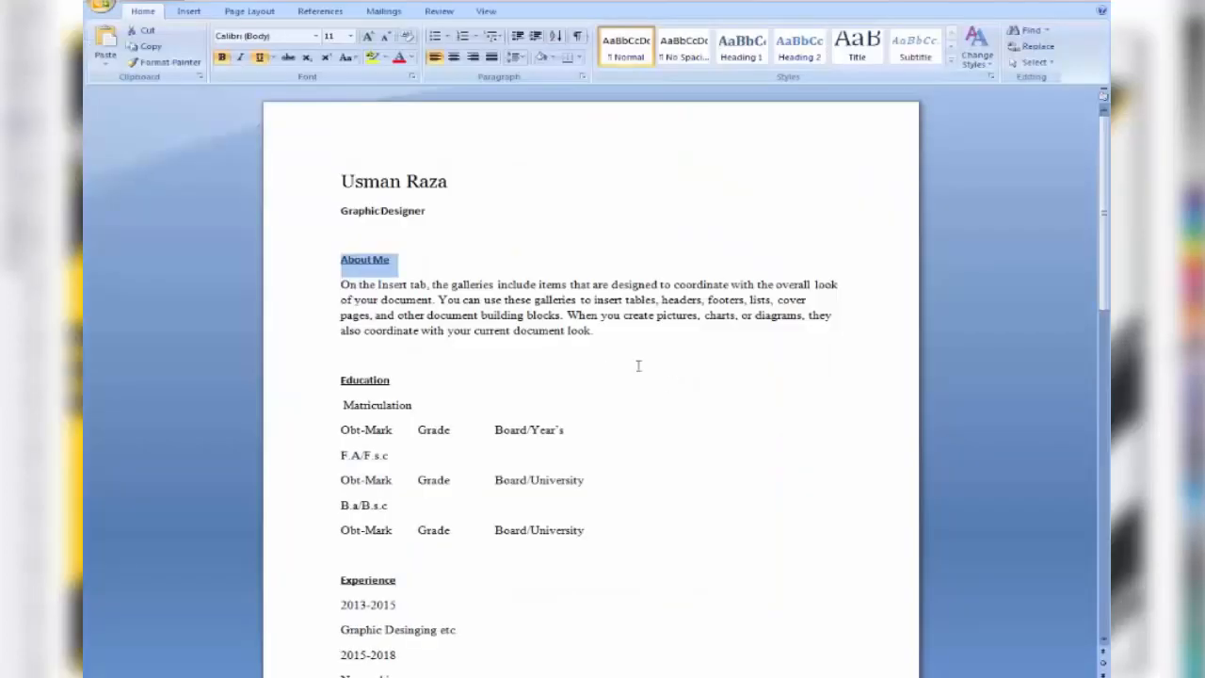
# Copy the About Me paragraph from the Word document and paste it into CorelDRAW as artistic text.
pyautogui.moveTo(341, 275); pyautogui.dragTo(569, 315)
pyautogui.rightClick(368, 282)
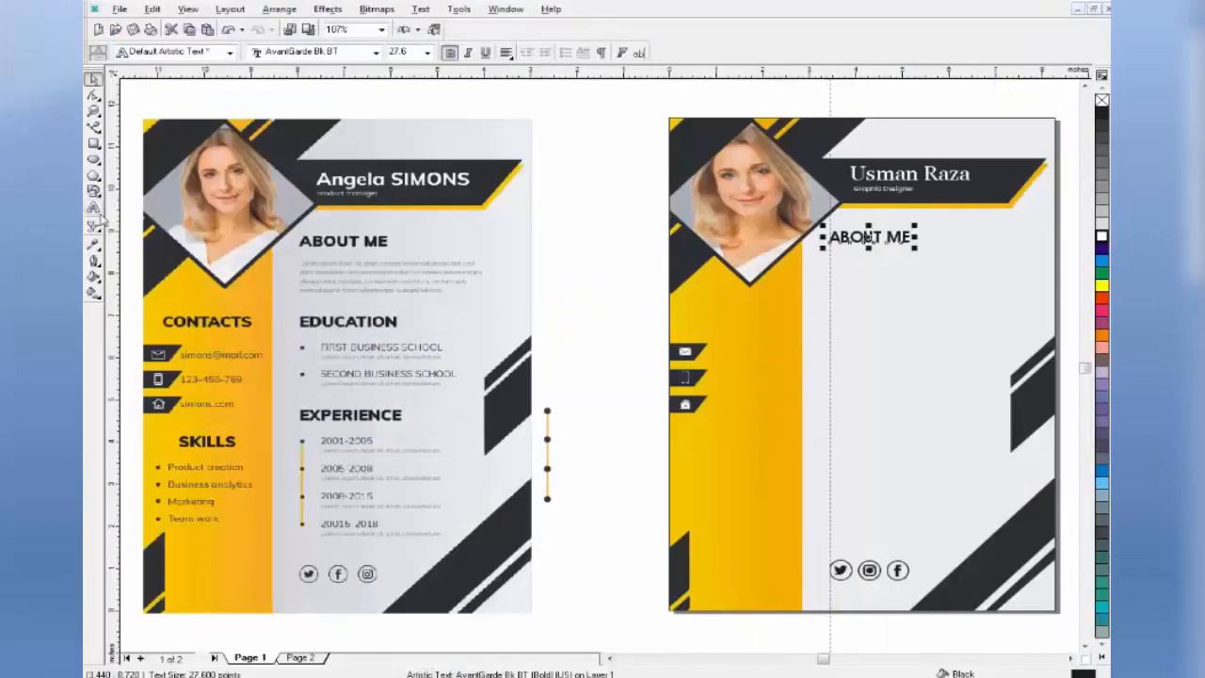
pyautogui.click(588, 269)
pyautogui.hotkey('ctrl', 'v')
pyautogui.click(641, 398)
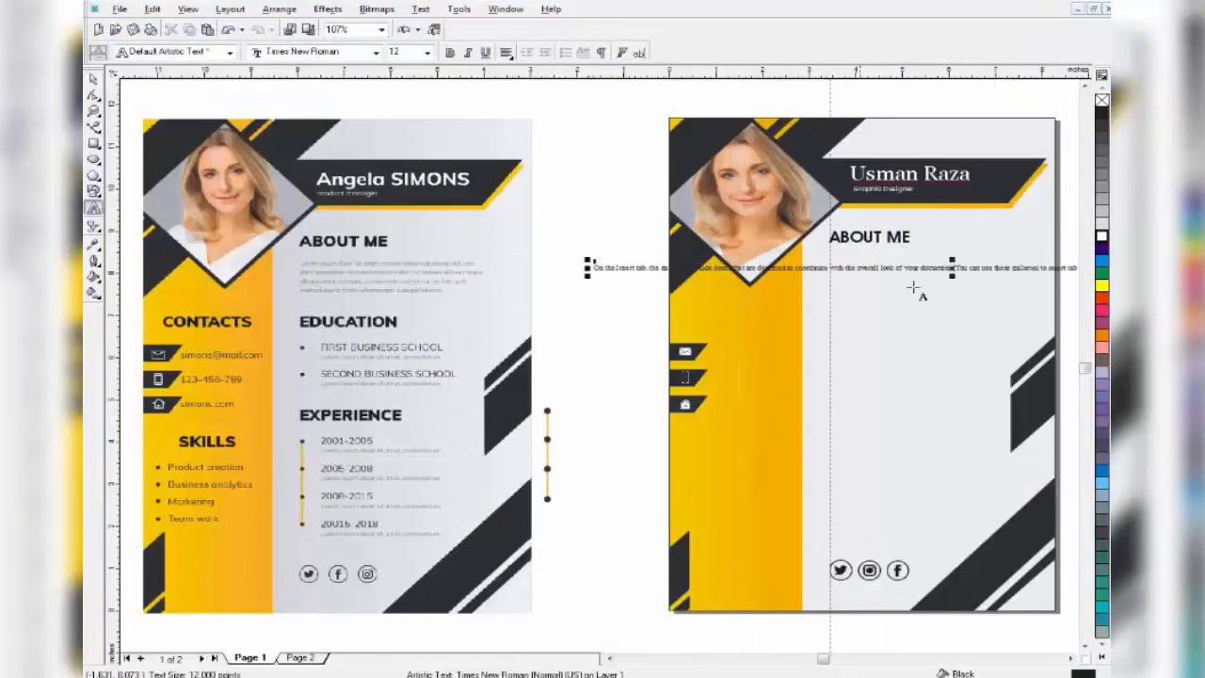
# Break the pasted About Me paragraph into three shorter lines, starting the second line at "with the overall look" and the third at "tables".
pyautogui.scroll(-3, 579, 385)
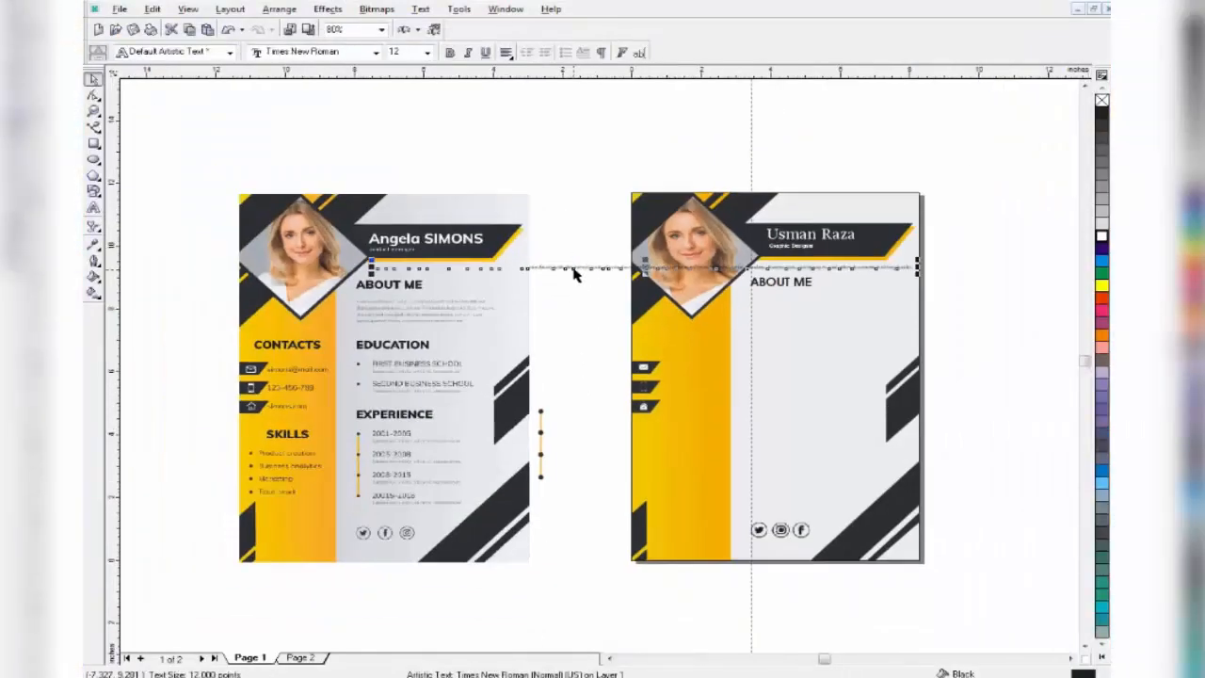
pyautogui.click(94, 205)
pyautogui.scroll(3, 602, 151)
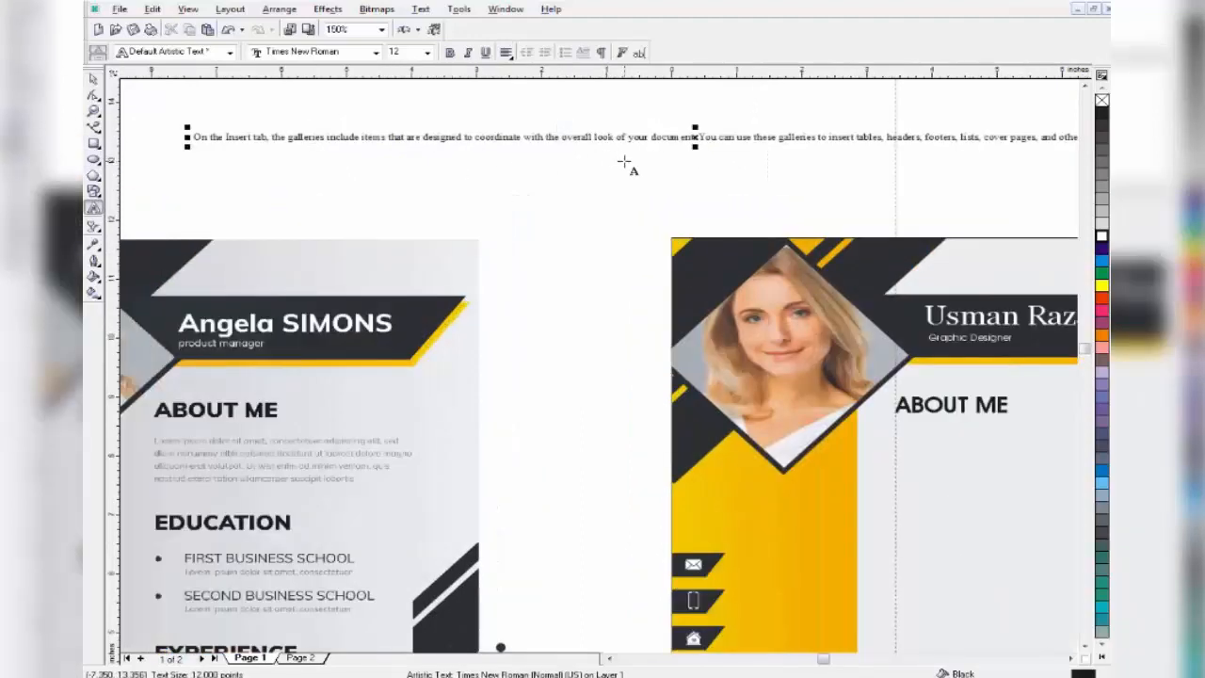
pyautogui.click(524, 139)
pyautogui.press('Return')
pyautogui.click(530, 150)
pyautogui.press('Return')
# Place the paragraph directly below the ABOUT ME heading, aligned to the guideline, and scale it down to about 9.7 pt.
pyautogui.click(93, 79)
pyautogui.scroll(-1, 408, 240)
pyautogui.moveTo(375, 181); pyautogui.dragTo(848, 380)
pyautogui.scroll(1, 921, 417)
pyautogui.moveTo(990, 377); pyautogui.dragTo(920, 369)
pyautogui.scroll(1, 866, 363)
pyautogui.moveTo(938, 326); pyautogui.dragTo(943, 325)
pyautogui.moveTo(753, 349); pyautogui.dragTo(746, 342)
# Set the About Me paragraph to regular Calibri at about 9.9 pt and fill it grey.
pyautogui.click(449, 52)
pyautogui.click(279, 54)
pyautogui.click(279, 100)
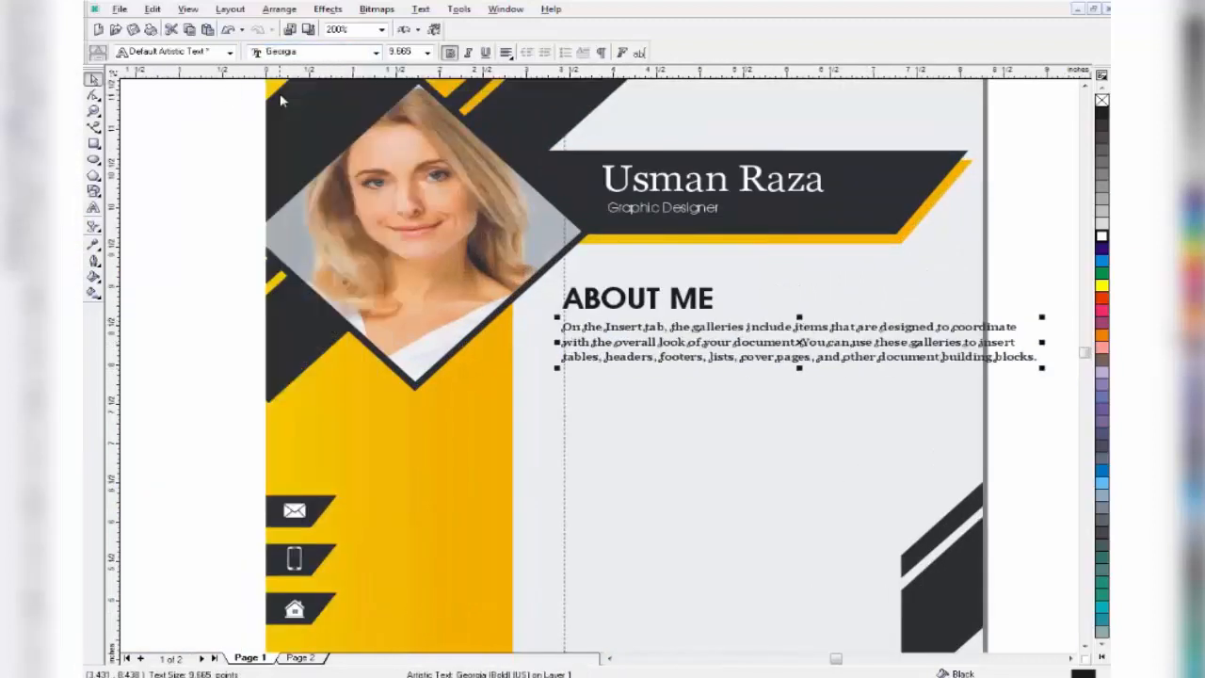
pyautogui.click(279, 54)
pyautogui.click(277, 66)
pyautogui.click(449, 53)
pyautogui.moveTo(929, 326); pyautogui.dragTo(946, 328)
pyautogui.click(1102, 205)
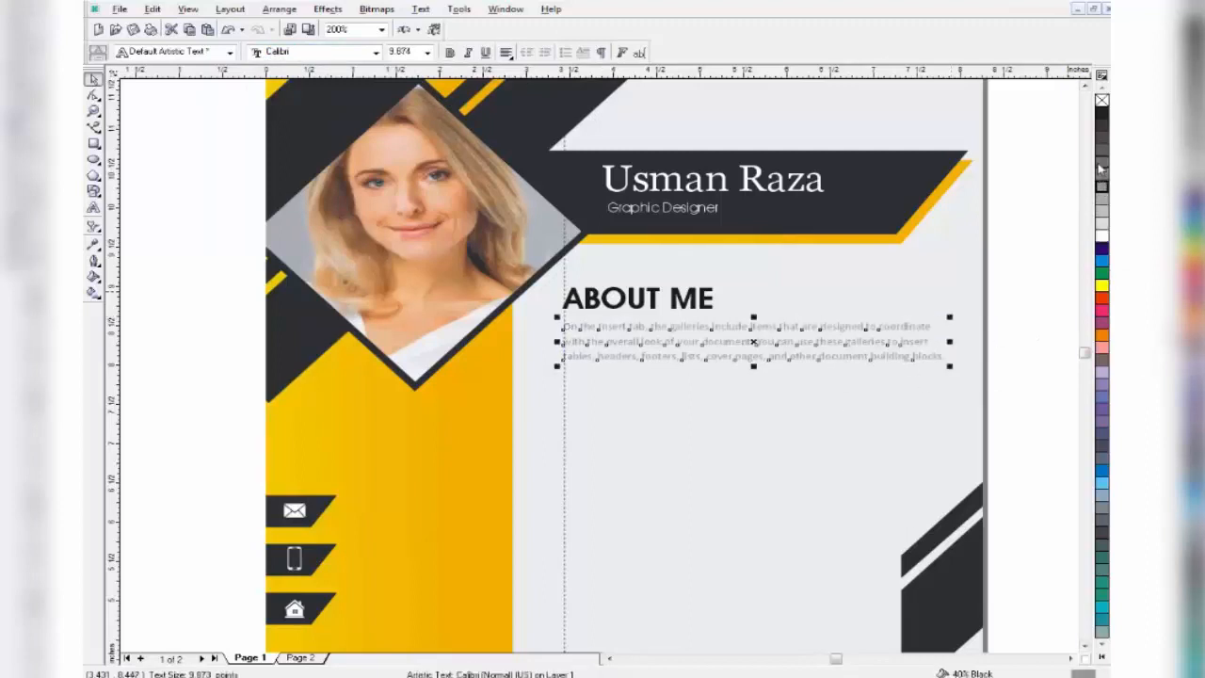
pyautogui.click(1060, 194)
pyautogui.press('F4')
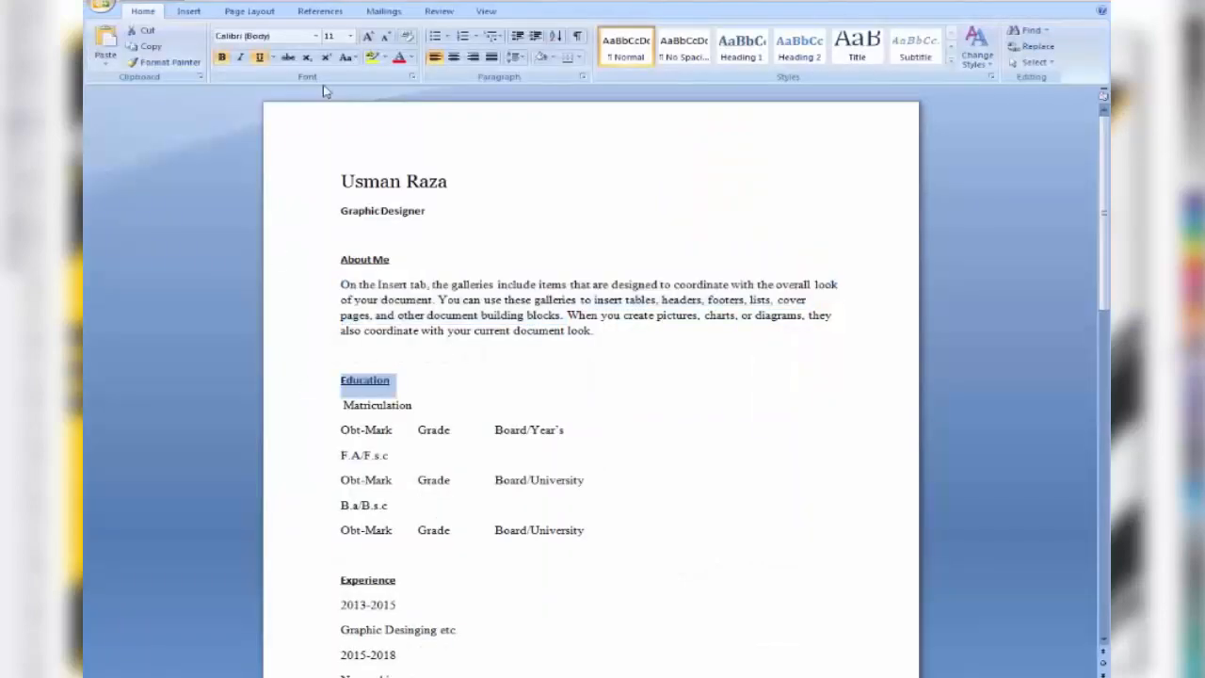
# Change the Education heading to uppercase in Word and paste it into CorelDRAW as artistic text.
pyautogui.click(343, 54)
pyautogui.click(377, 111)
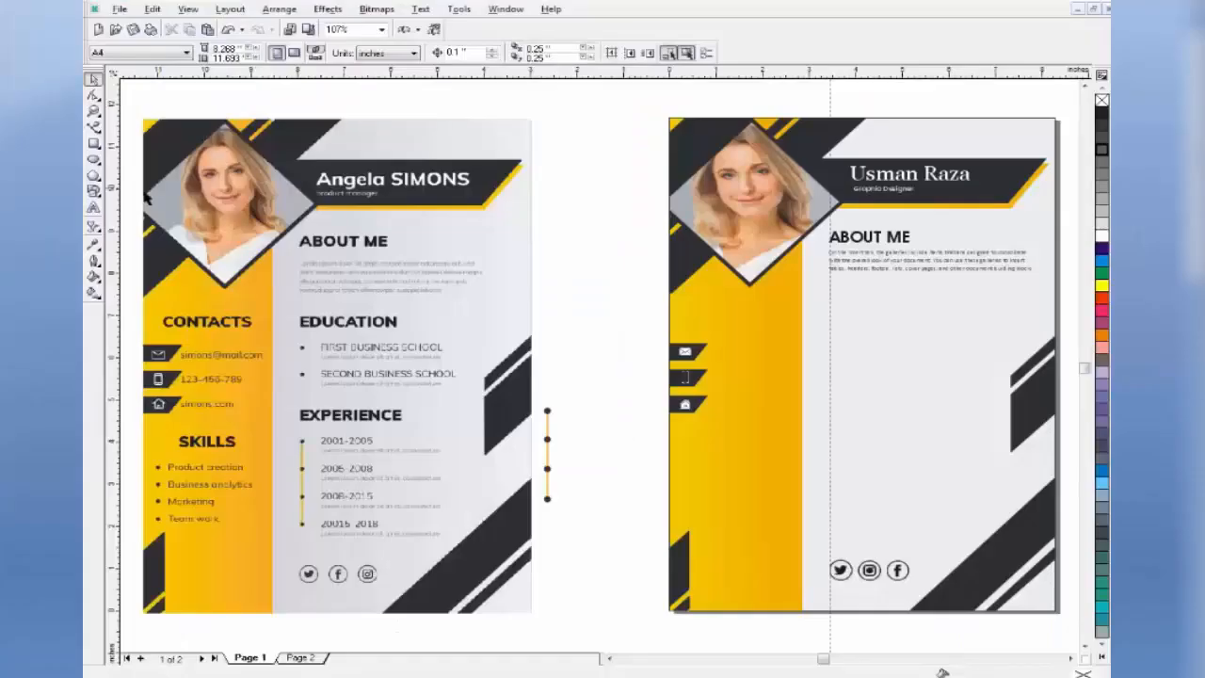
pyautogui.click(94, 208)
pyautogui.click(576, 312)
pyautogui.write('EDUCATION')
pyautogui.press('Return')
# Enlarge the EDUCATION heading to about 26 pt, make it bold and place it below the About Me paragraph at the guideline.
pyautogui.click(94, 79)
pyautogui.moveTo(617, 313); pyautogui.dragTo(919, 312)
pyautogui.click(449, 51)
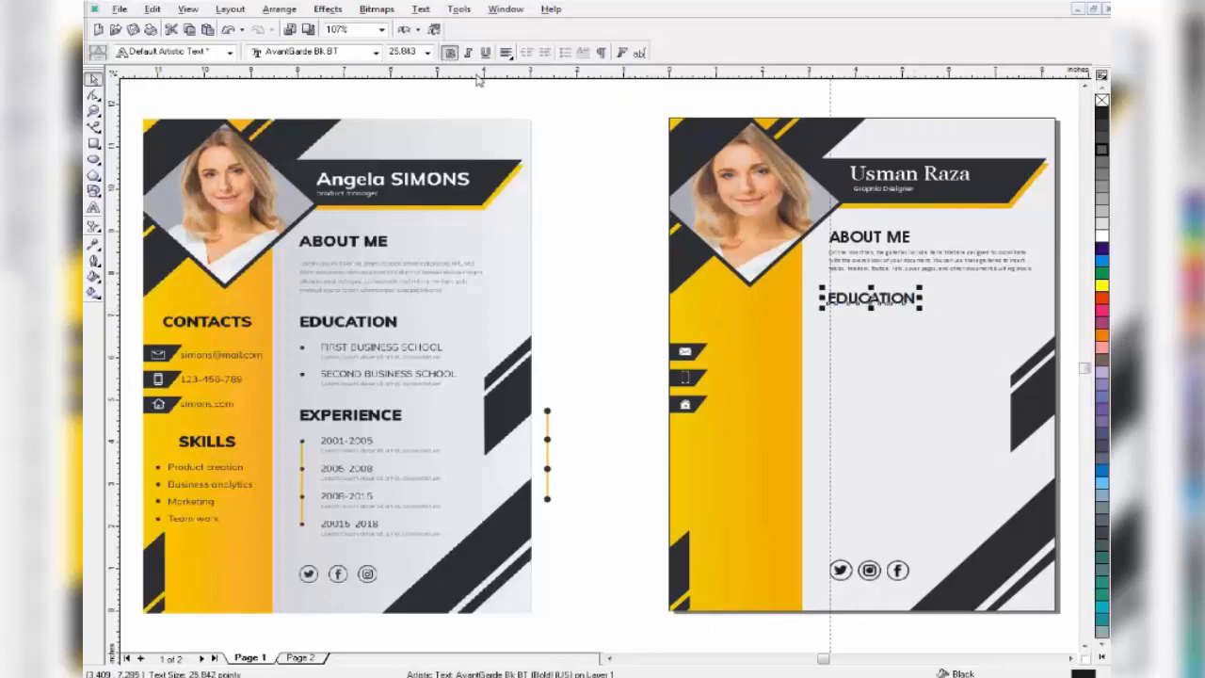
pyautogui.click(570, 200)
# Copy the education entries from Matriculation to the last Board/University line in Word and paste them into CorelDRAW as artistic text.
pyautogui.hotkey('alt', 'Tab')
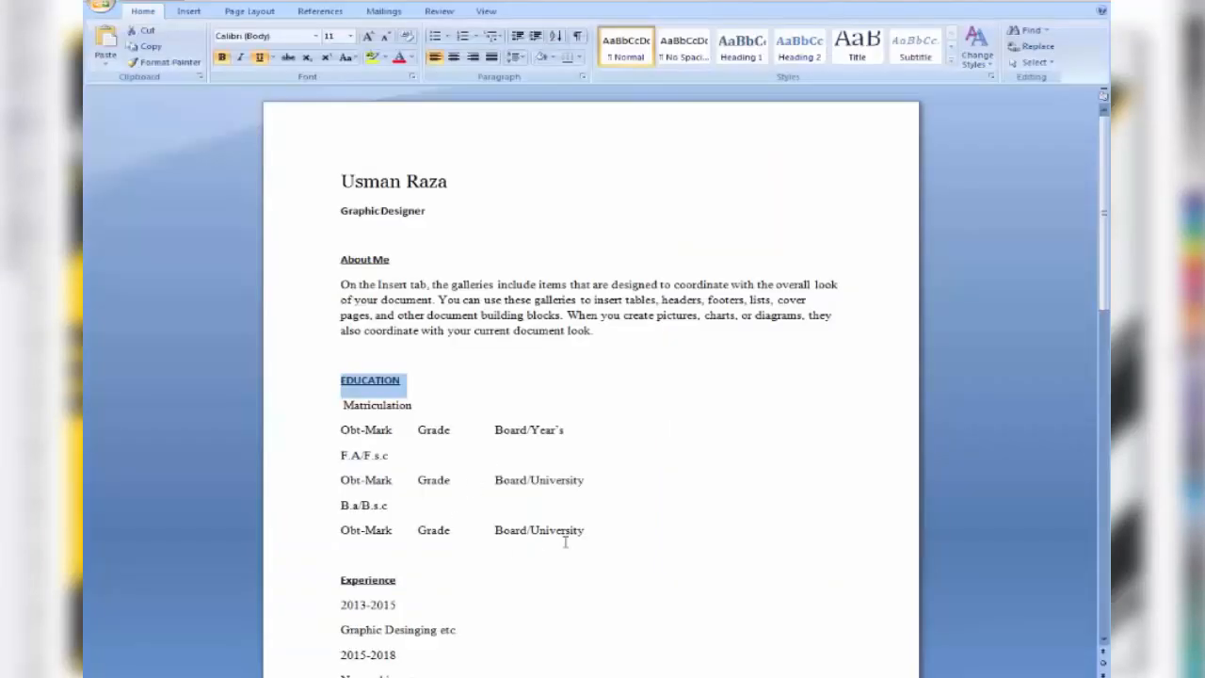
pyautogui.moveTo(580, 531); pyautogui.dragTo(349, 417)
pyautogui.hotkey('alt', 'Tab')
pyautogui.press('F8')
pyautogui.click(556, 280)
pyautogui.hotkey('ctrl', 'v')
pyautogui.click(631, 396)
pyautogui.click(93, 79)
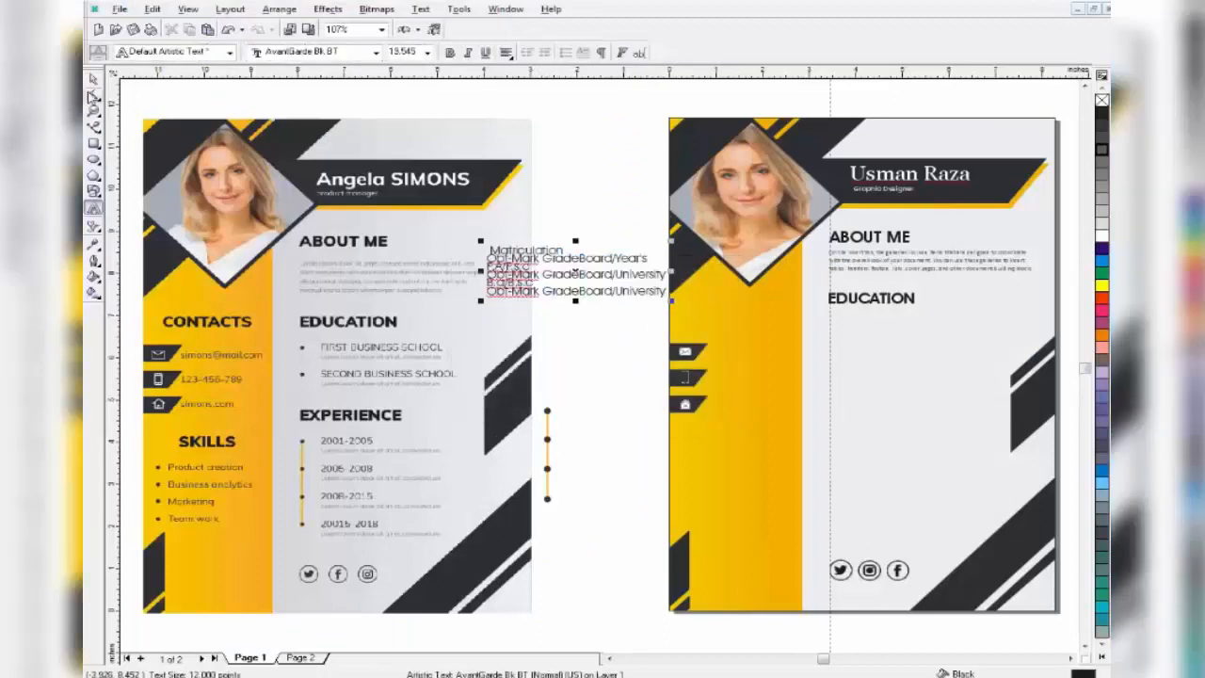
# Remove the leading space before Matriculation and make Matriculation, F.A/F.s.c and B.a/B.s.c bold and underlined.
pyautogui.scroll(4, 558, 286)
pyautogui.click(93, 96)
pyautogui.press('F8')
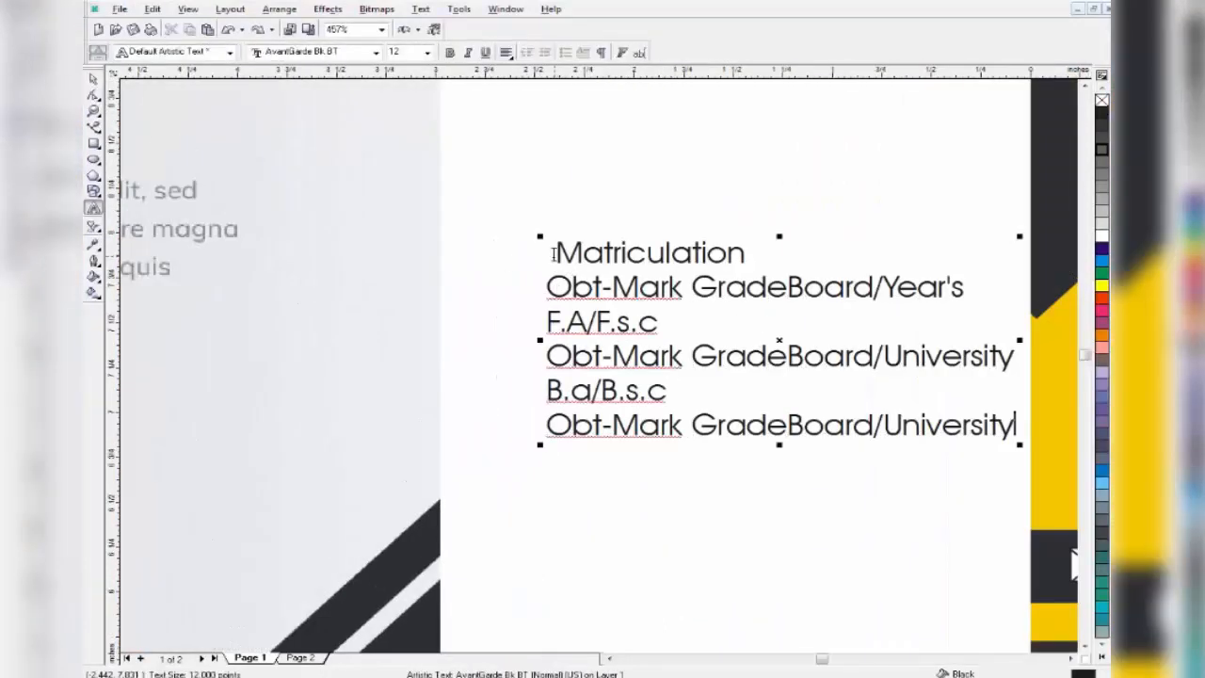
pyautogui.click(554, 252)
pyautogui.press('BackSpace')
pyautogui.moveTo(747, 259); pyautogui.dragTo(543, 252)
pyautogui.click(450, 53)
pyautogui.moveTo(663, 322); pyautogui.dragTo(545, 322)
pyautogui.click(450, 52)
pyautogui.moveTo(667, 390); pyautogui.dragTo(544, 386)
pyautogui.click(450, 52)
# Insert blank lines after Matriculation and B.a/B.s.c and between the three education entries.
pyautogui.click(765, 257)
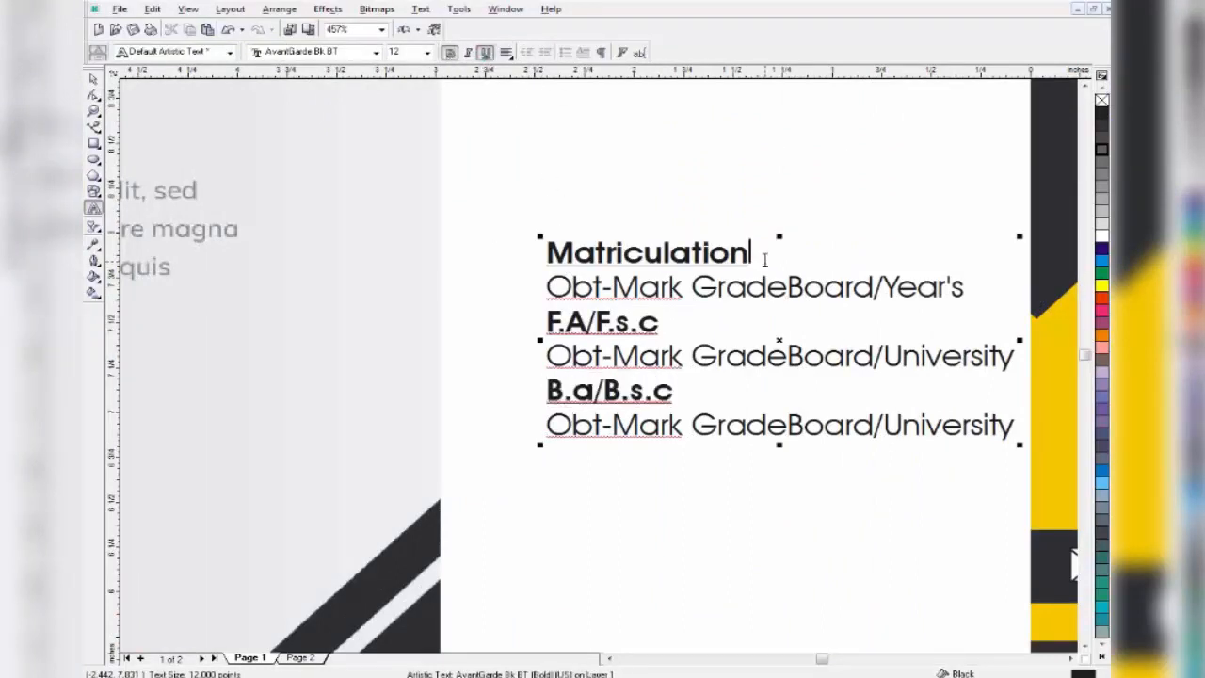
pyautogui.press('Return')
pyautogui.click(953, 330)
pyautogui.press('Return')
pyautogui.click(1015, 429)
pyautogui.press('Return')
pyautogui.click(718, 489)
pyautogui.press('Return')
# Set the education entries' font to Times New Roman, keeping the qualification names bold and underlined.
pyautogui.scroll(-3, 727, 484)
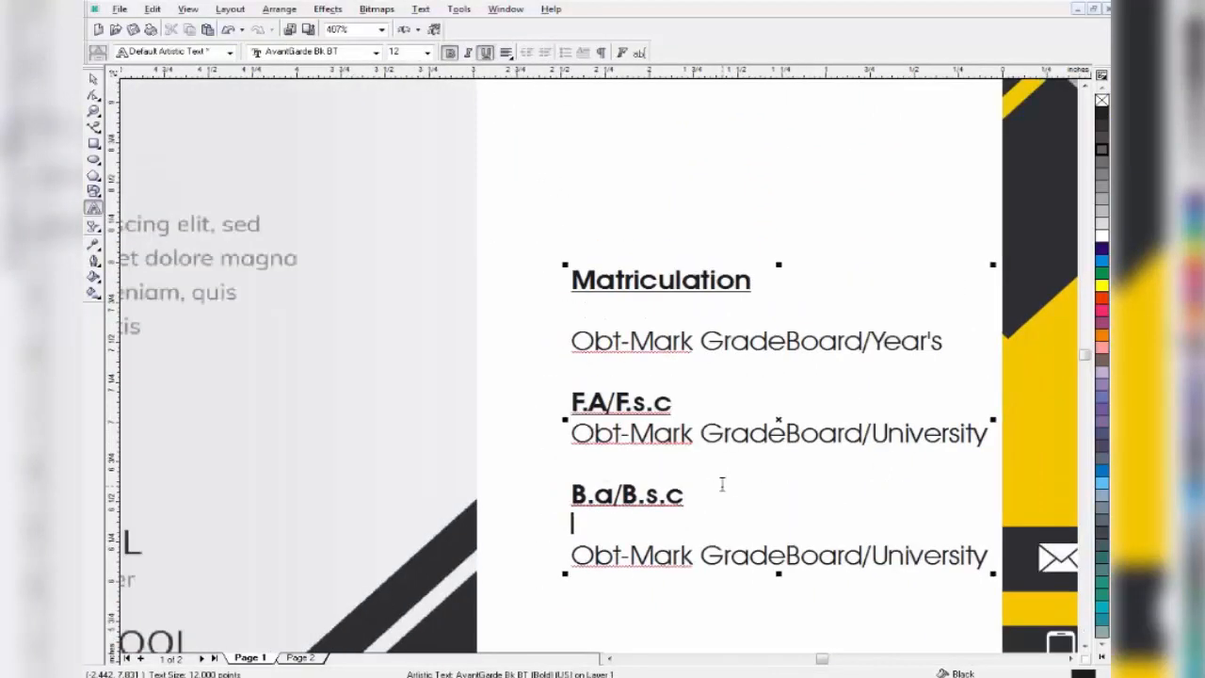
pyautogui.hotkey('ctrl', 'space')
pyautogui.click(304, 53)
pyautogui.click(306, 81)
pyautogui.click(315, 53)
pyautogui.click(304, 107)
pyautogui.scroll(-1, 595, 333)
pyautogui.click(451, 53)
pyautogui.click(451, 53)
pyautogui.hotkey('ctrl', 'z')
pyautogui.hotkey('ctrl', 'z')
# Move the education entries below the EDUCATION heading at the guideline and fill them 70% Black.
pyautogui.scroll(-5, 680, 458)
pyautogui.moveTo(701, 444); pyautogui.dragTo(979, 471)
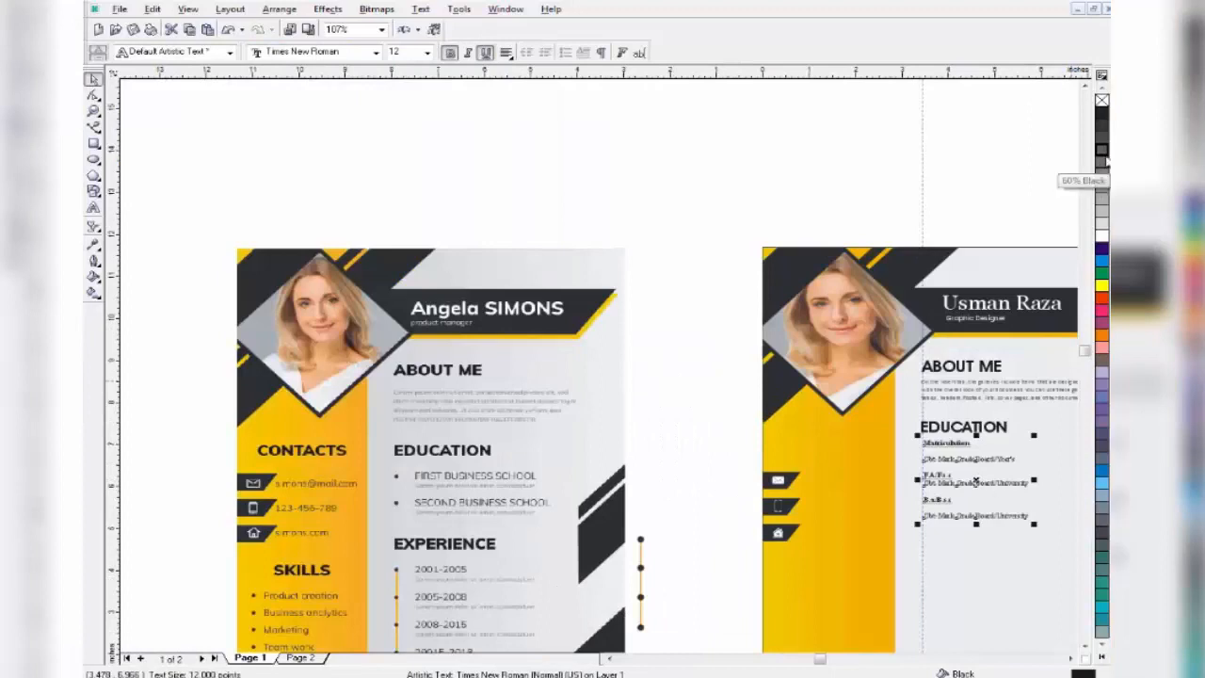
pyautogui.press('Escape')
pyautogui.hscroll(3, 941, 612)
pyautogui.scroll(1, 739, 507)
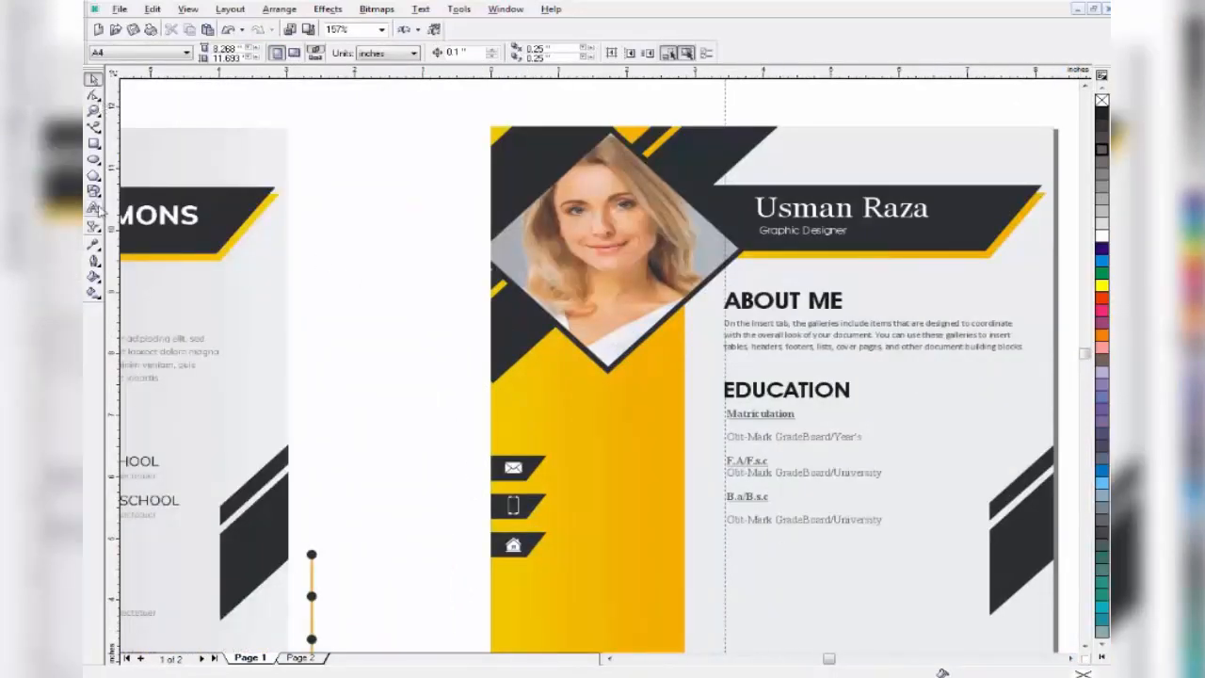
# Insert a blank line after F.A/F.s.c in the education text to even out the line spacing.
pyautogui.click(93, 208)
pyautogui.click(760, 478)
pyautogui.click(790, 466)
pyautogui.press('Return')
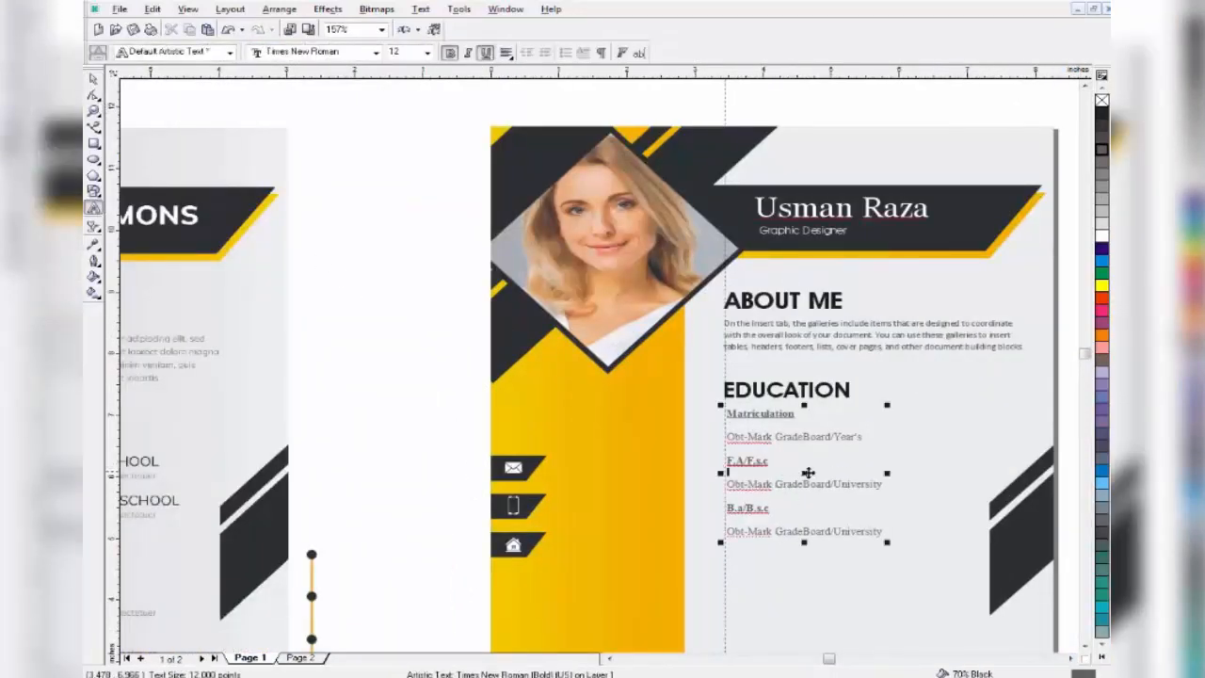
pyautogui.scroll(-1, 282, 324)
pyautogui.hscroll(-2, 348, 361)
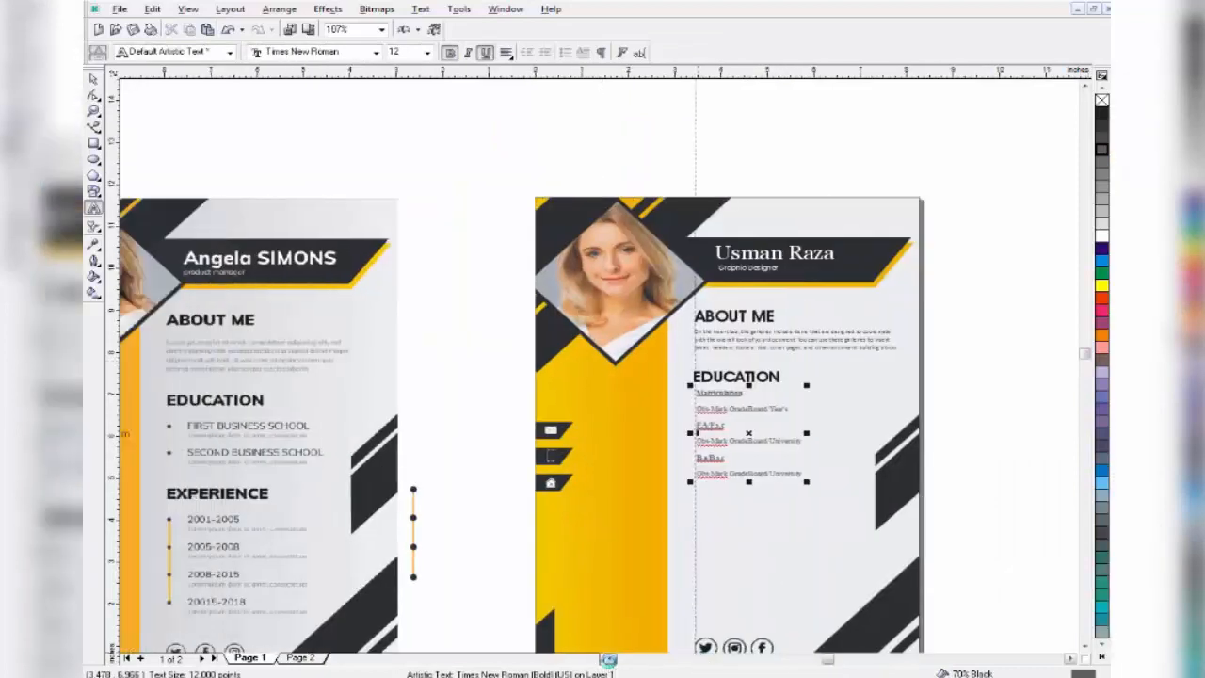
# Draw a small circular bullet about 0.08 in across just left of Matriculation.
pyautogui.scroll(3, 707, 400)
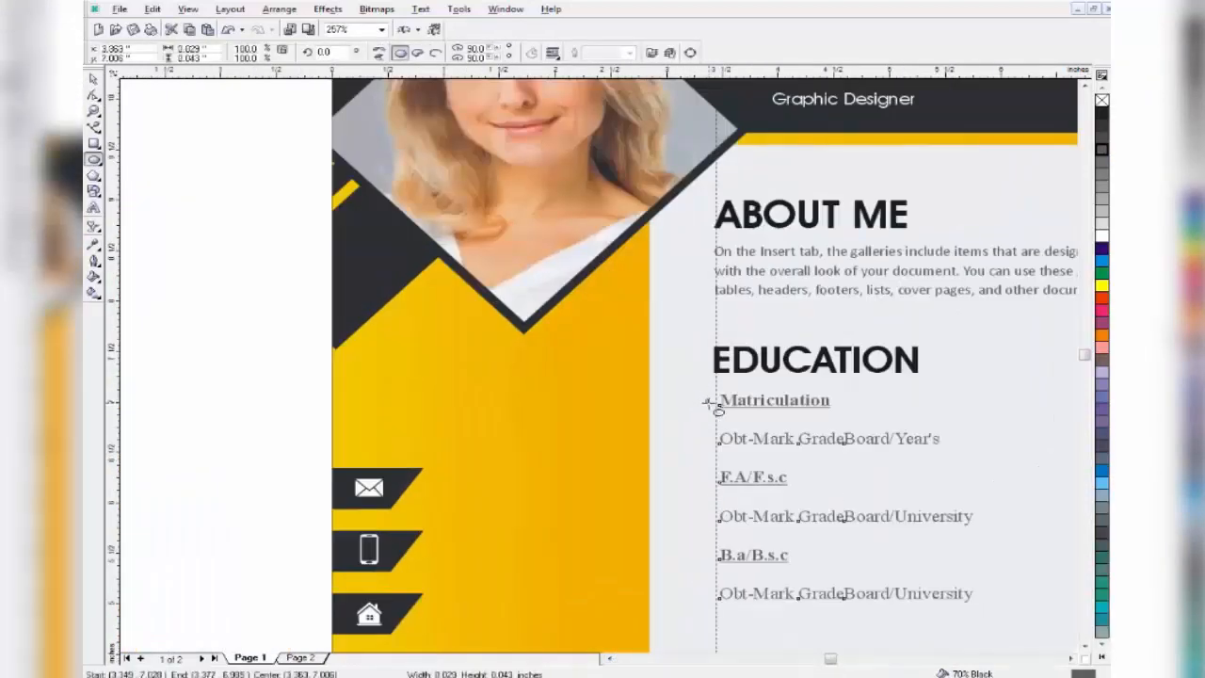
pyautogui.moveTo(705, 399); pyautogui.dragTo(713, 408)
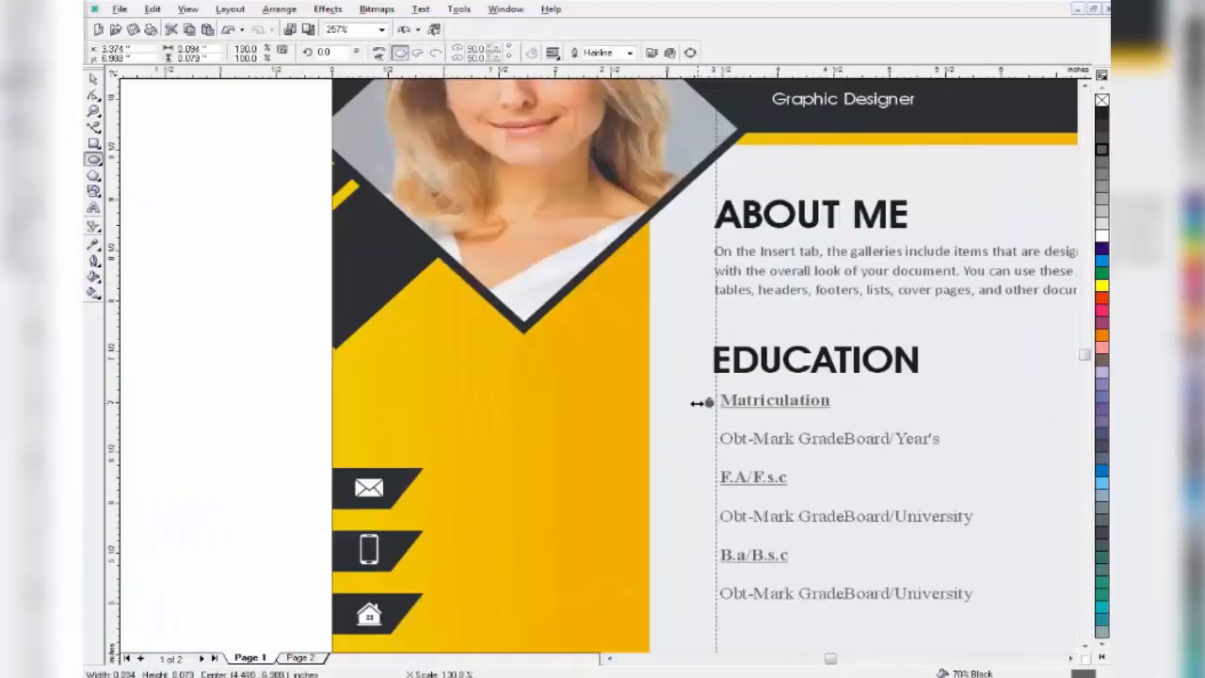
pyautogui.scroll(-3, 484, 431)
pyautogui.scroll(3, 712, 423)
# Fill the bullet with the charcoal colour sampled from the resume's header shapes.
pyautogui.click(94, 245)
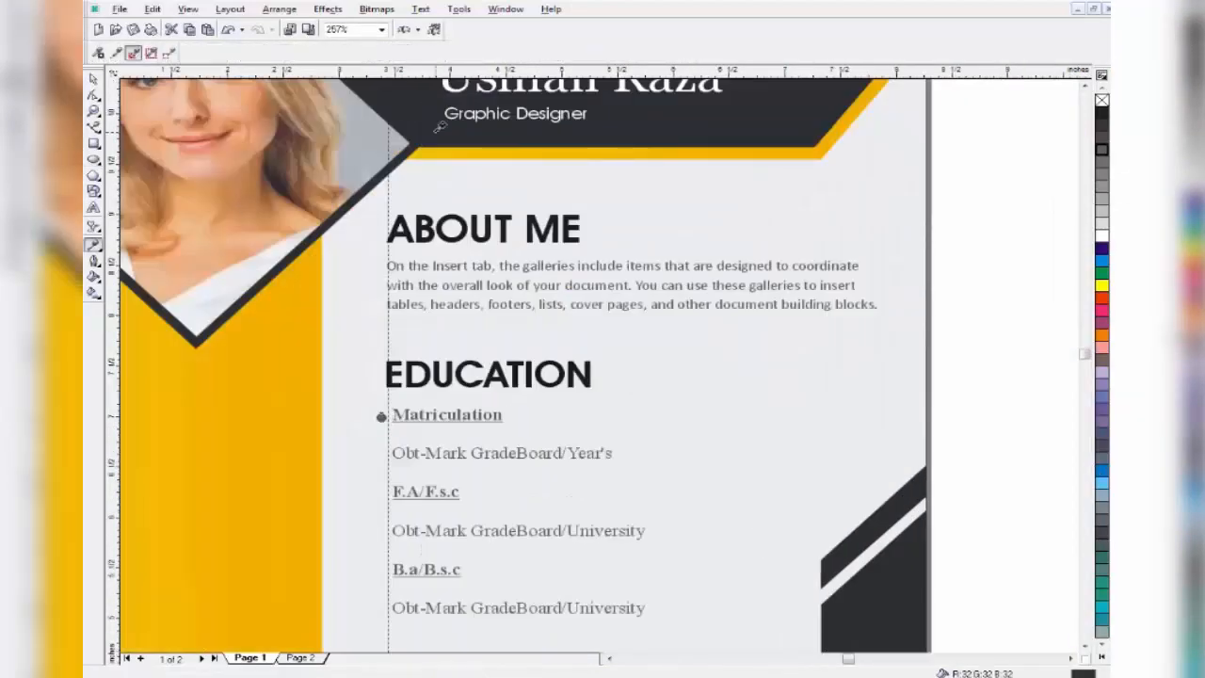
pyautogui.click(384, 424)
pyautogui.hotkey('ctrl', 'z')
pyautogui.scroll(3, 381, 430)
pyautogui.click(387, 338)
pyautogui.scroll(-3, 386, 338)
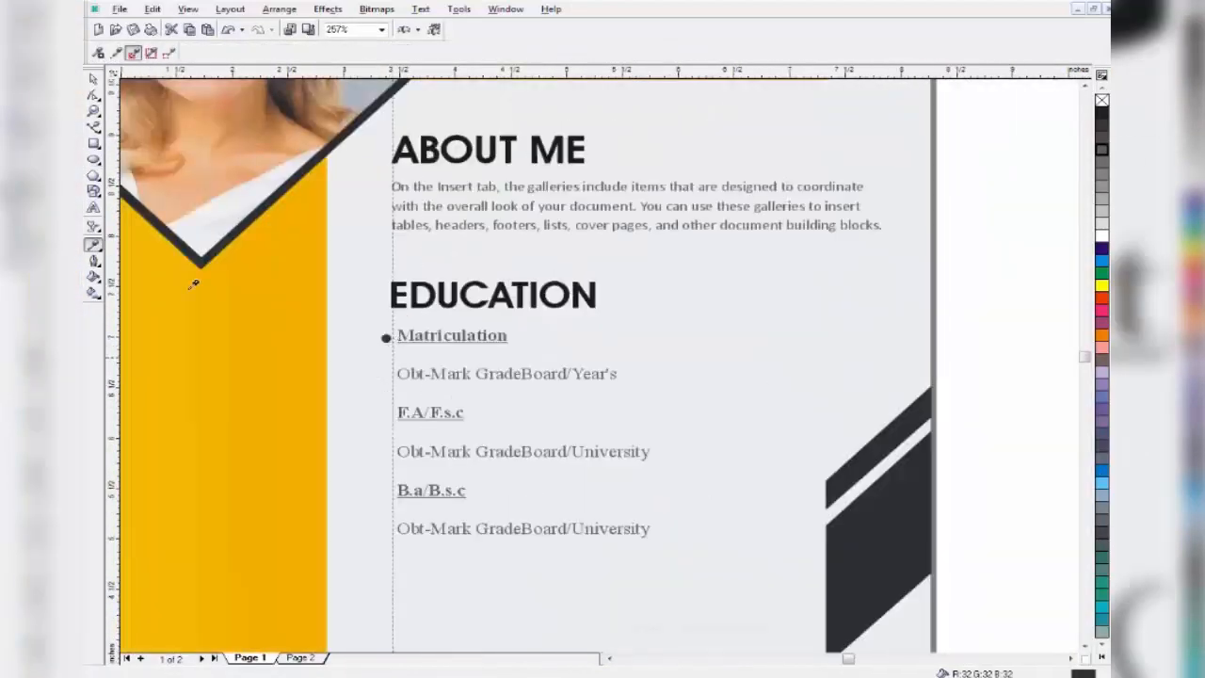
# Duplicate the bullet beside F.A/F.s.c and B.a/B.s.c and align the three bullets in one vertical column.
pyautogui.press('space')
pyautogui.click(381, 337)
pyautogui.moveTo(381, 336); pyautogui.dragTo(377, 413)
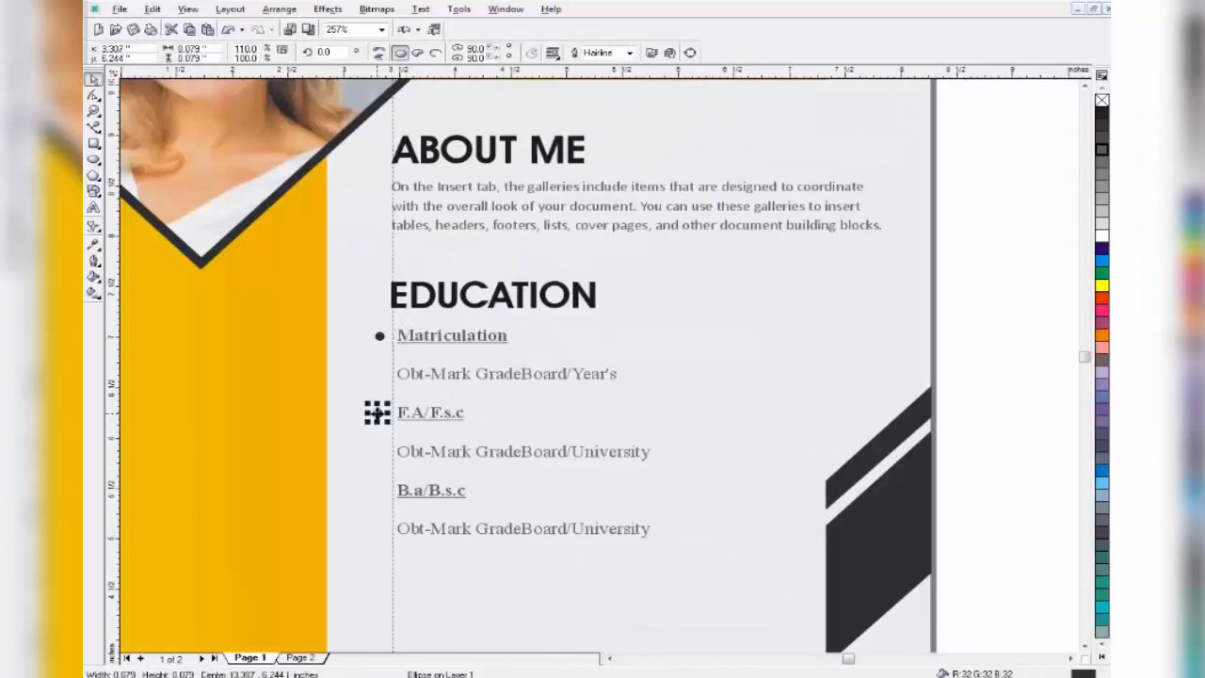
pyautogui.click(832, 390)
pyautogui.rightClick(748, 399)
pyautogui.click(779, 518)
pyautogui.moveTo(403, 319); pyautogui.dragTo(334, 539)
pyautogui.press('c')
pyautogui.press('Escape')
pyautogui.press('F4')
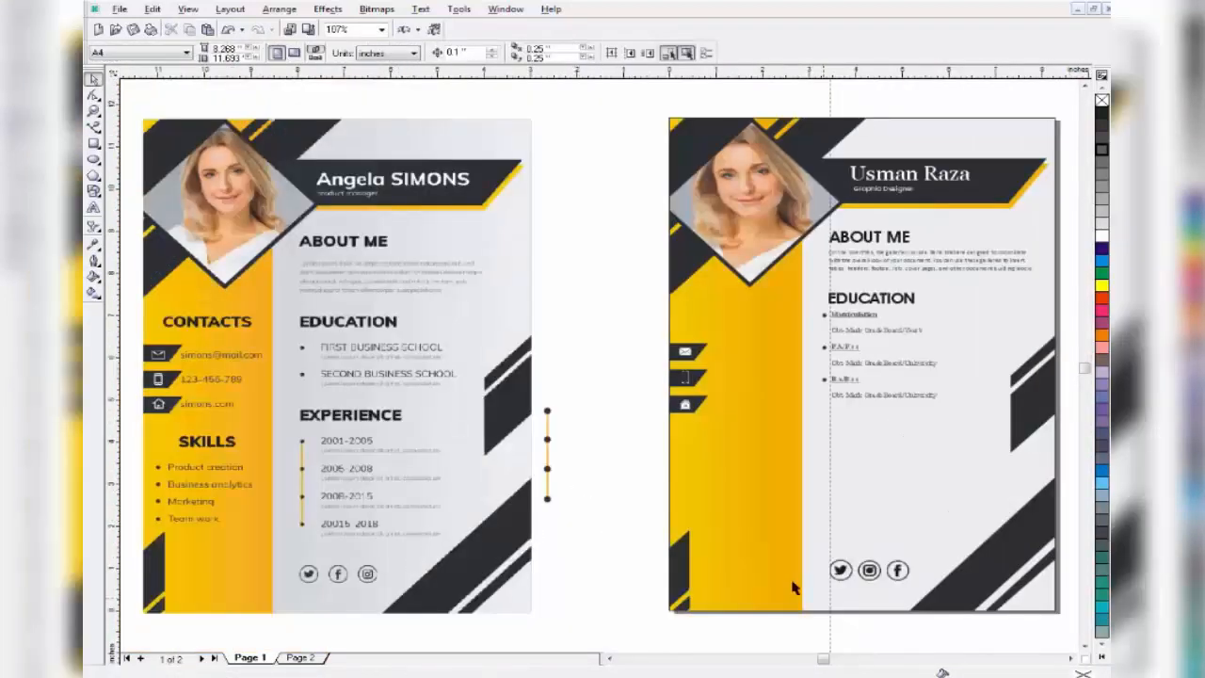
# Indent the three Obt-Mark lines beneath their qualification names with leading spaces.
pyautogui.click(94, 209)
pyautogui.scroll(2, 821, 332)
pyautogui.click(869, 369)
pyautogui.click(846, 330)
pyautogui.click(846, 409)
pyautogui.click(849, 486)
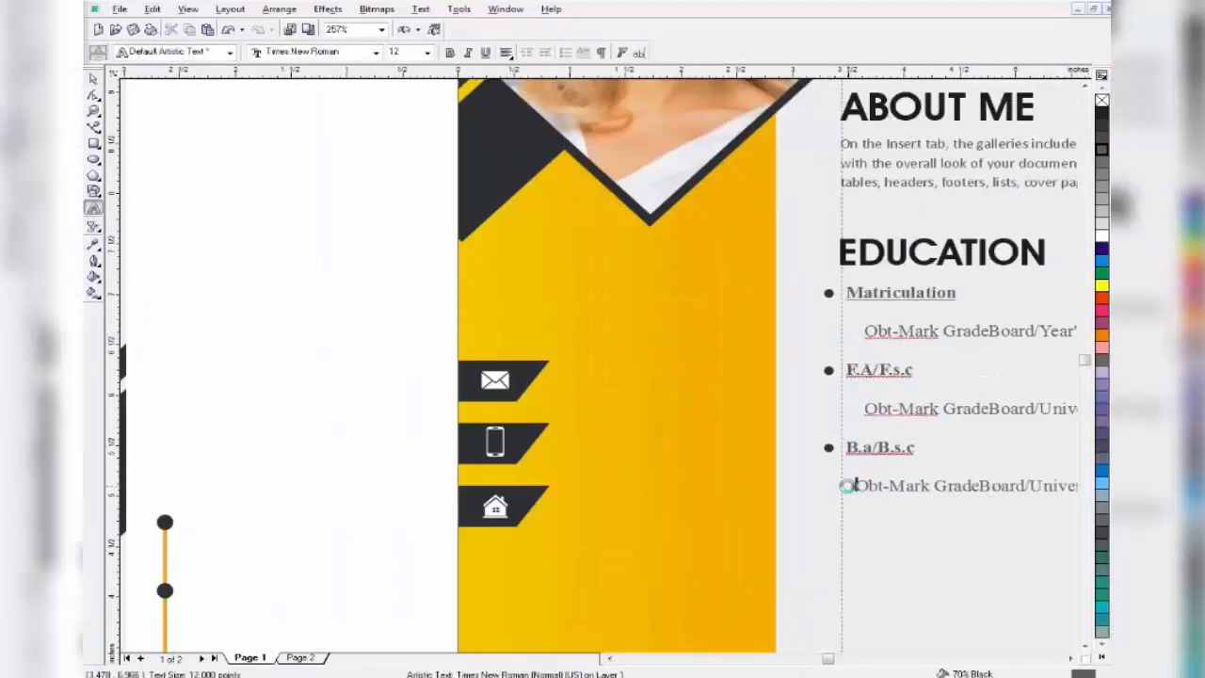
pyautogui.scroll(-1, 429, 332)
pyautogui.press('F4')
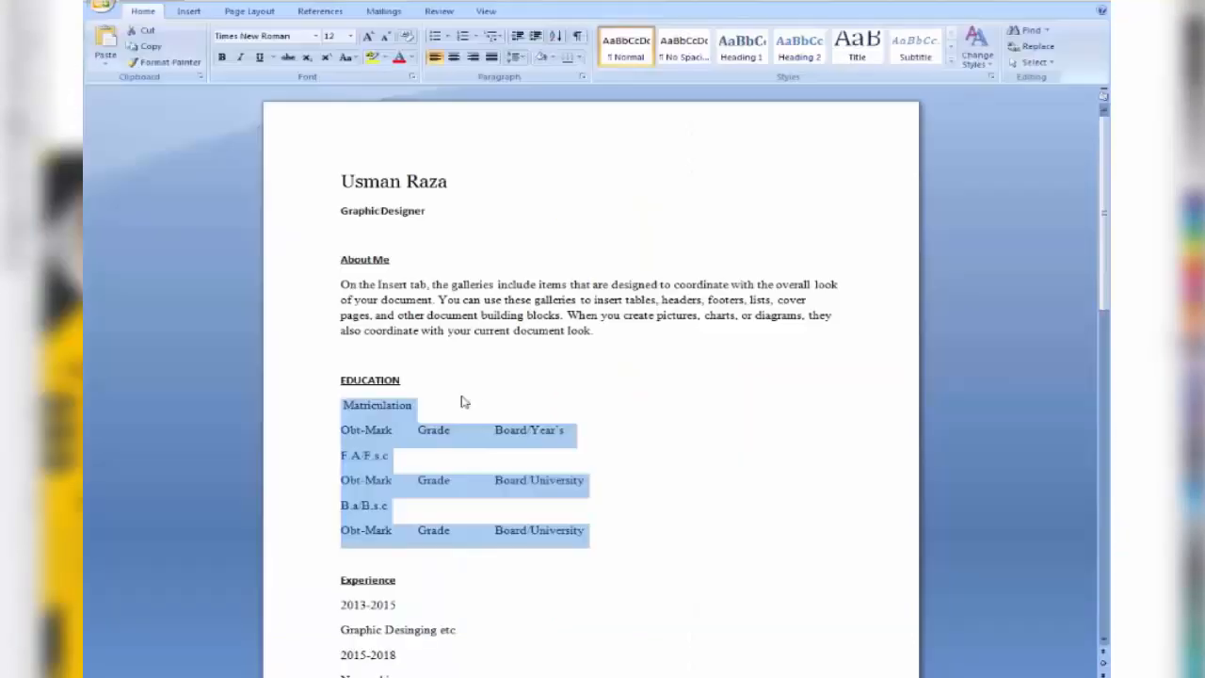
# Copy the Experience heading and its entries from the Word document and paste them into CorelDRAW as artistic text.
pyautogui.scroll(-3, 461, 401)
pyautogui.moveTo(314, 417); pyautogui.dragTo(318, 521)
pyautogui.scroll(-4, 334, 556)
pyautogui.click(489, 306)
pyautogui.moveTo(489, 306); pyautogui.dragTo(341, 124)
pyautogui.hotkey('ctrl', 'c')
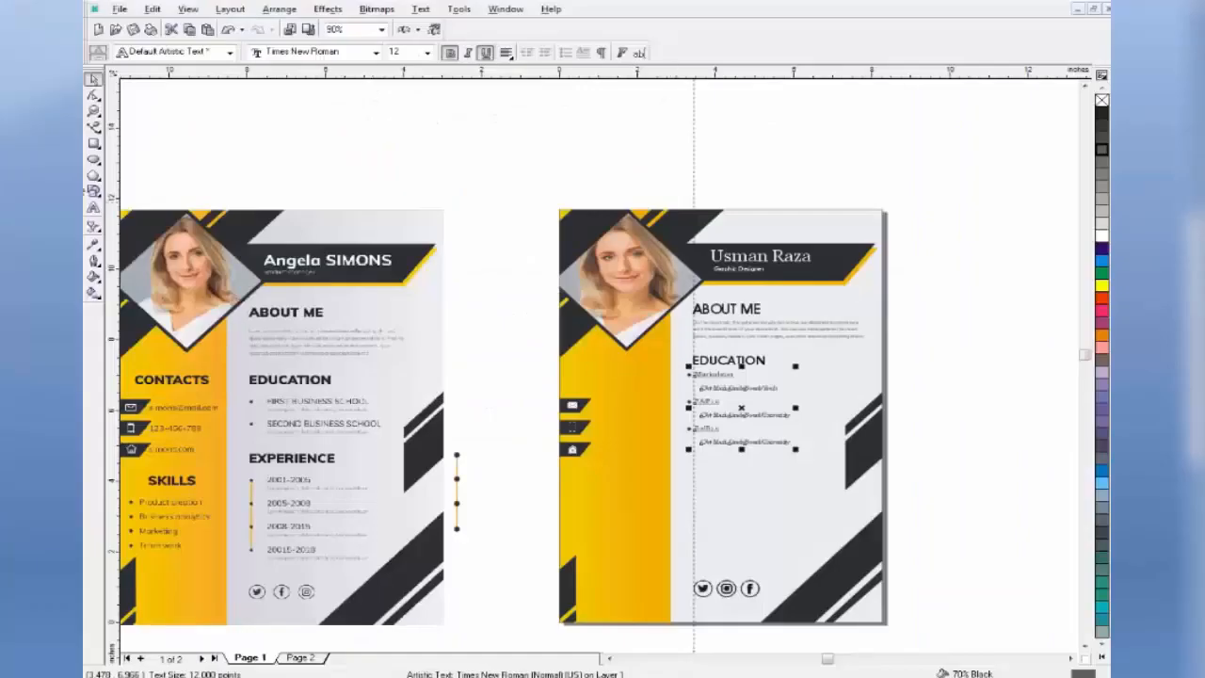
pyautogui.hotkey('ctrl', 'v')
pyautogui.press('Return')
# Move the Experience text into the gap between the two resumes and break it apart into separate lines.
pyautogui.click(93, 79)
pyautogui.moveTo(523, 192); pyautogui.dragTo(515, 376)
pyautogui.scroll(1, 514, 375)
pyautogui.click(281, 10)
pyautogui.click(401, 34)
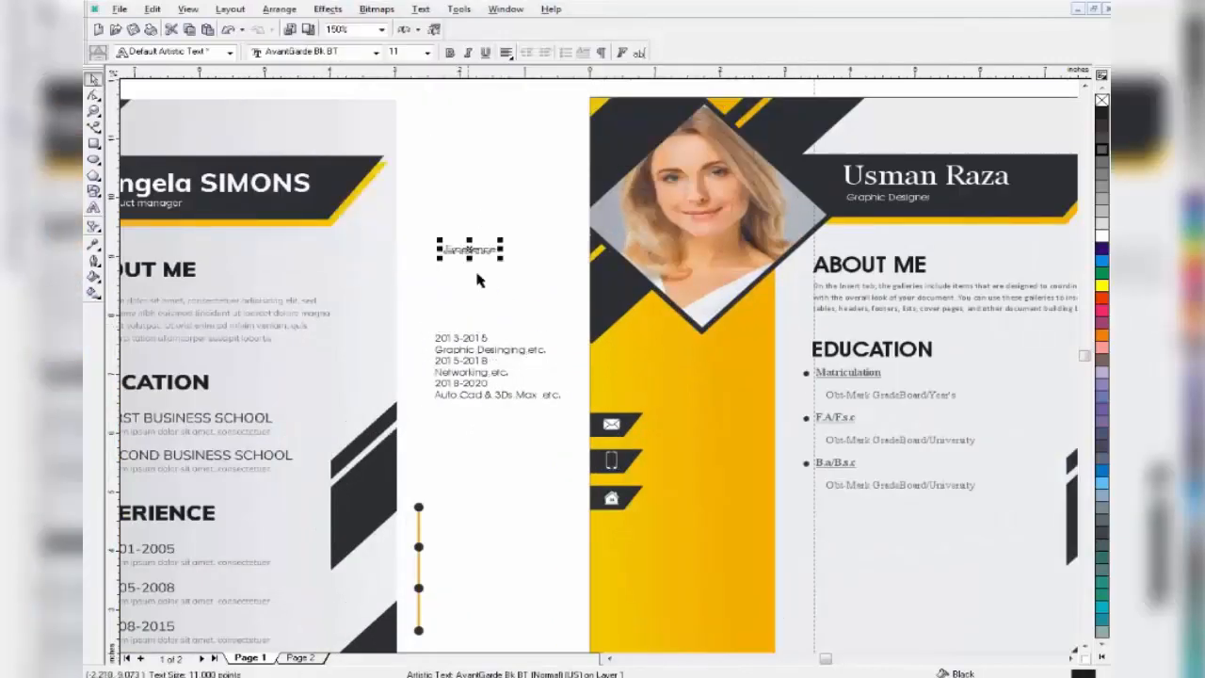
# Make the year ranges 2013-2015, 2015-2018 and 2018-2020 bold and underlined.
pyautogui.scroll(1, 458, 350)
pyautogui.click(461, 329)
pyautogui.click(451, 52)
pyautogui.click(485, 52)
pyautogui.click(439, 387)
pyautogui.click(457, 367)
pyautogui.click(451, 52)
pyautogui.click(485, 52)
pyautogui.click(451, 416)
pyautogui.click(451, 52)
pyautogui.click(485, 52)
pyautogui.click(450, 352)
pyautogui.scroll(-1, 450, 350)
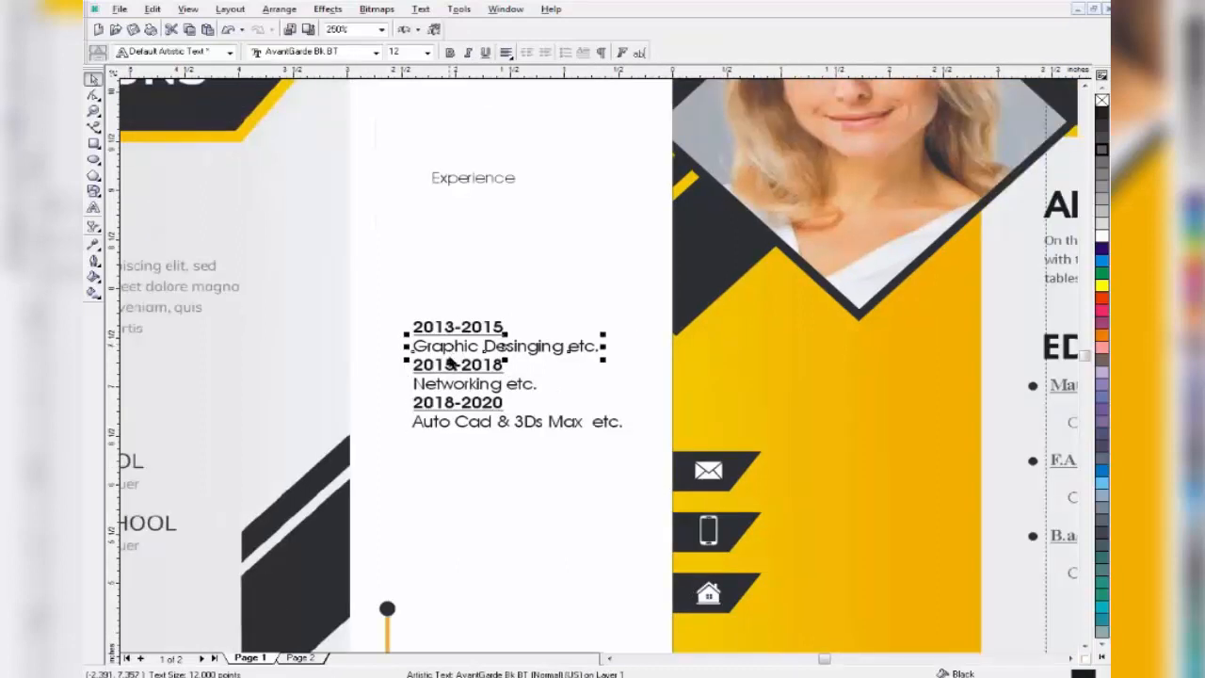
# Set the six experience lines below the heading to Times New Roman and fill them 70% Black.
pyautogui.moveTo(386, 306); pyautogui.dragTo(640, 442)
pyautogui.click(375, 53)
pyautogui.click(299, 81)
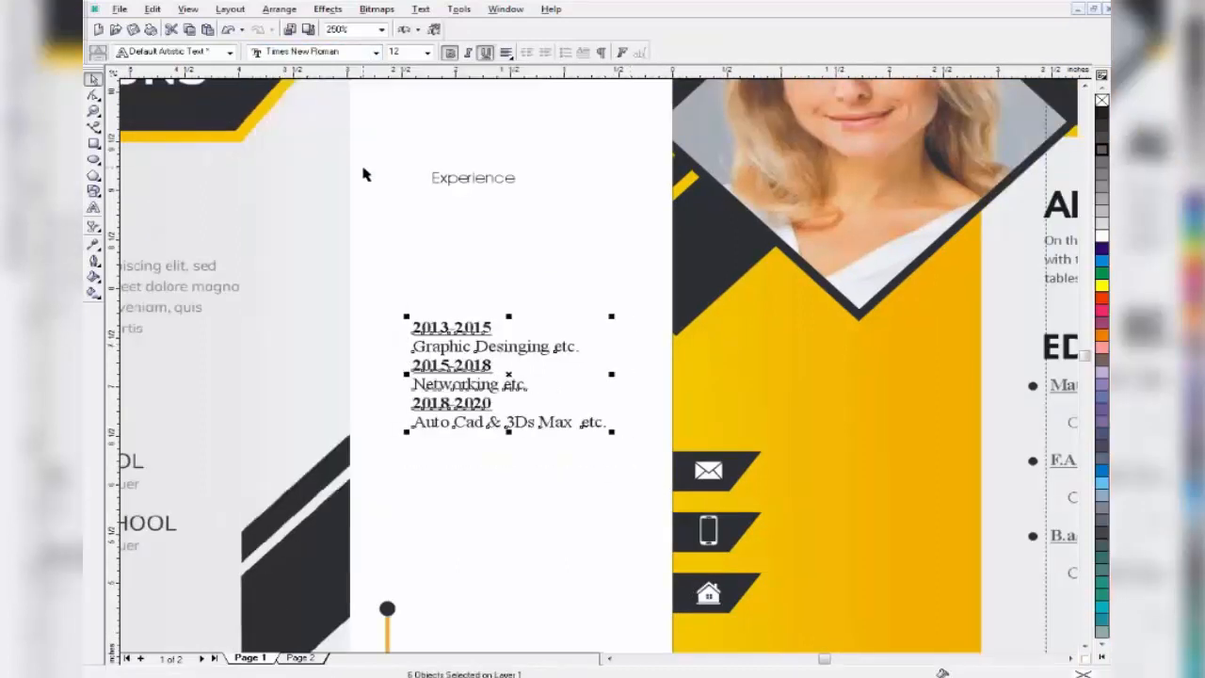
pyautogui.moveTo(377, 271); pyautogui.dragTo(631, 442)
pyautogui.click(1102, 149)
pyautogui.click(612, 311)
# Space the six experience lines evenly down the gap between the resumes, leaving a wider distance between year ranges and descriptions.
pyautogui.click(544, 350)
pyautogui.press('Up')
pyautogui.click(475, 368)
pyautogui.press('Down')
pyautogui.click(491, 387)
pyautogui.press('Down')
pyautogui.click(485, 405)
pyautogui.press('Down')
pyautogui.click(500, 424)
pyautogui.click(473, 420)
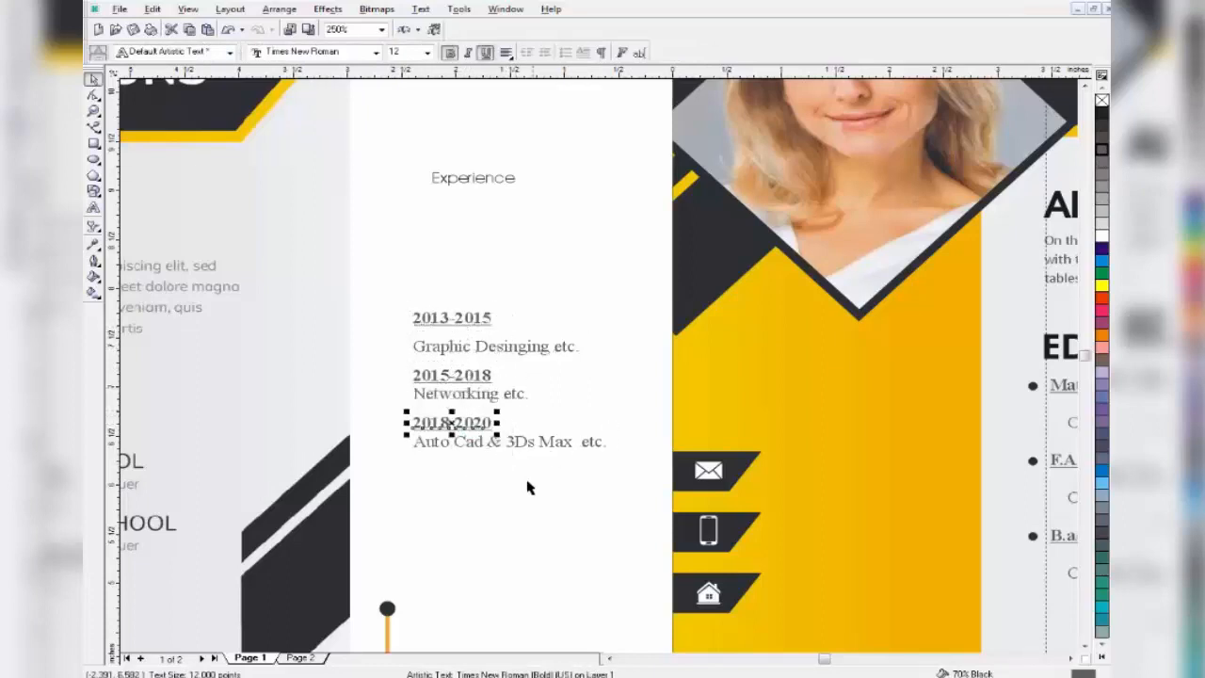
pyautogui.press('Down')
pyautogui.click(504, 396)
pyautogui.press('Down')
pyautogui.click(466, 441)
pyautogui.press('Down')
pyautogui.click(475, 427)
pyautogui.press('Down')
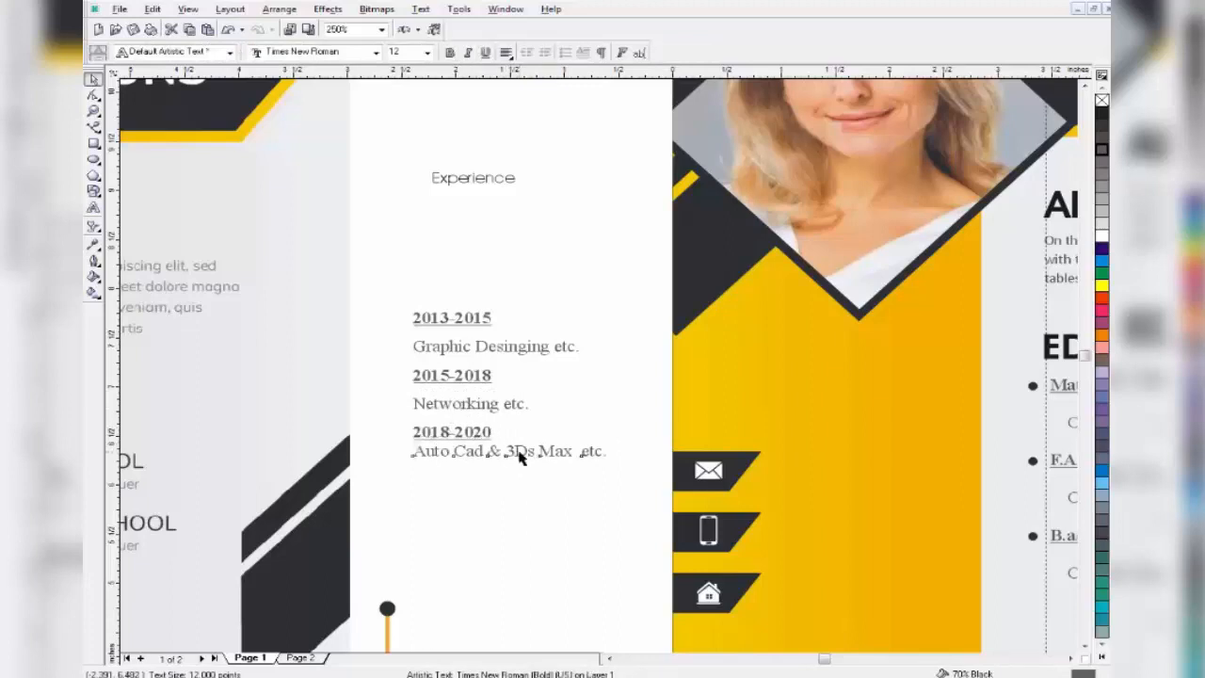
pyautogui.click(518, 454)
pyautogui.press('Down')
# Indent the Graphic Desinging, Networking and Auto Cad & 3Ds Max description lines to the right of their year ranges.
pyautogui.click(466, 354)
pyautogui.click(435, 356)
pyautogui.press('Right')
pyautogui.click(474, 404)
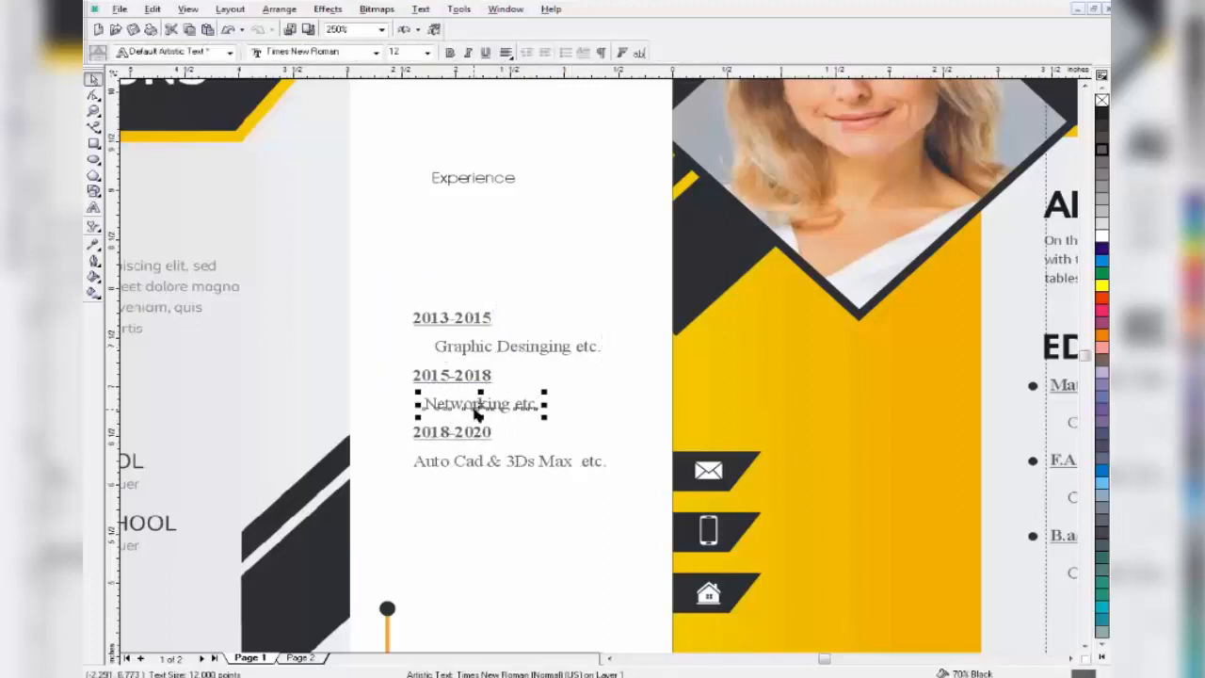
pyautogui.press('Right')
pyautogui.click(478, 462)
pyautogui.press('Right')
pyautogui.click(424, 266)
# Move the dotted timeline group up beside the 2013-2015, 2015-2018 and 2018-2020 year ranges.
pyautogui.moveTo(387, 609); pyautogui.dragTo(392, 315)
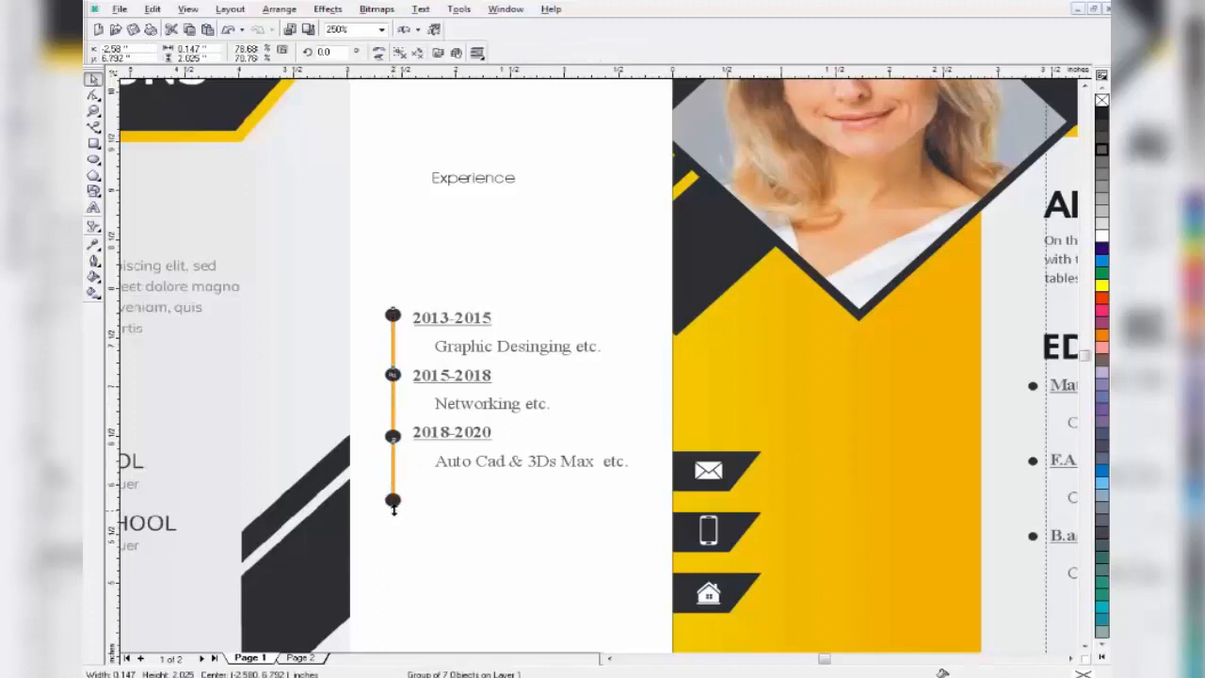
pyautogui.click(409, 524)
pyautogui.scroll(-2, 410, 529)
pyautogui.click(1085, 646)
pyautogui.click(1084, 647)
pyautogui.click(1085, 646)
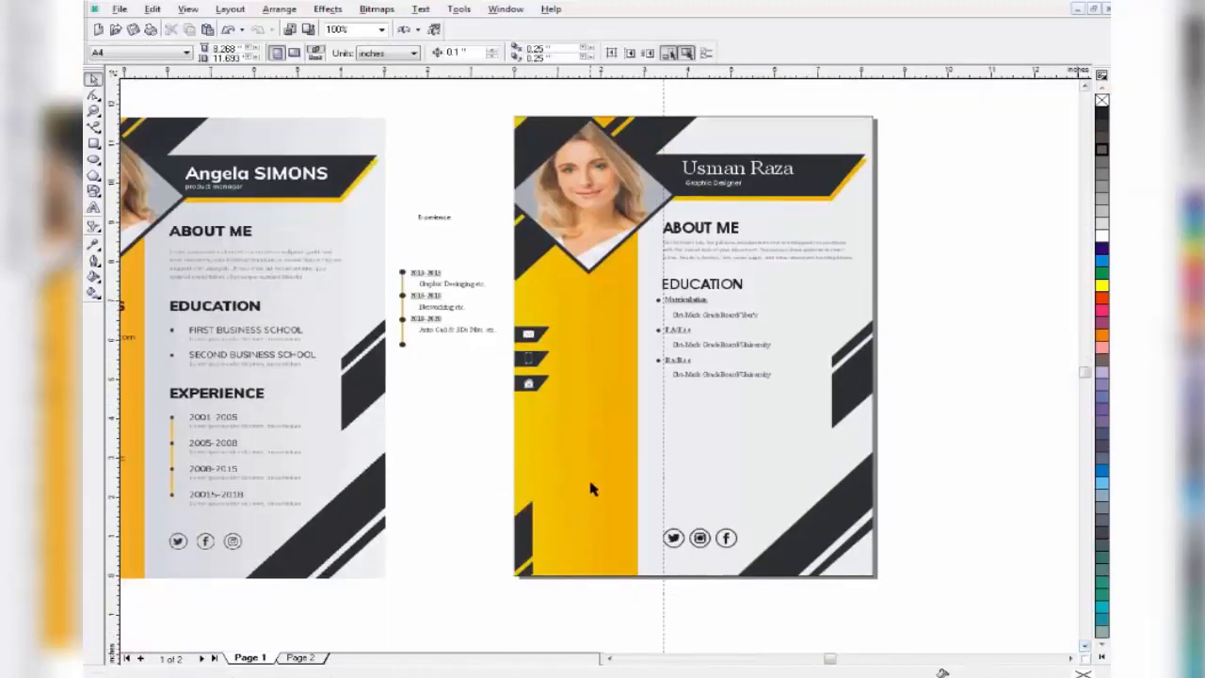
# Ungroup the timeline, remove the surplus dot, fit three dots and the connecting line to the year ranges, and regroup it.
pyautogui.scroll(2, 376, 293)
pyautogui.click(440, 242)
pyautogui.moveTo(443, 229); pyautogui.dragTo(443, 267)
pyautogui.moveTo(445, 349); pyautogui.dragTo(441, 318)
pyautogui.click(399, 53)
pyautogui.click(432, 286)
pyautogui.click(440, 292)
pyautogui.press('Delete')
pyautogui.click(440, 340)
pyautogui.scroll(1, 440, 341)
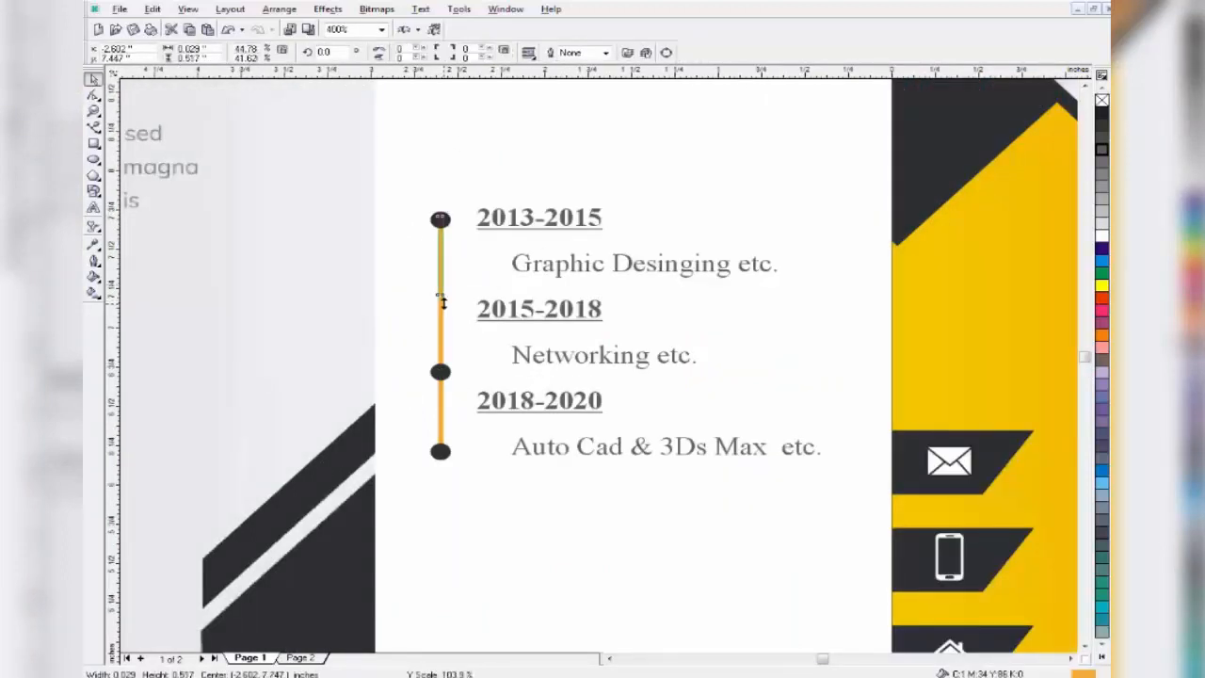
pyautogui.moveTo(438, 456); pyautogui.dragTo(439, 405)
pyautogui.click(438, 379)
pyautogui.moveTo(402, 180); pyautogui.dragTo(460, 478)
pyautogui.hotkey('ctrl', 'g')
# Format the Experience heading like the ABOUT ME heading: AvantGarde Bk BT, bold, 27.6 pt.
pyautogui.click(514, 249)
pyautogui.press('F4')
pyautogui.click(585, 226)
pyautogui.click(375, 53)
pyautogui.click(376, 53)
pyautogui.click(451, 53)
pyautogui.click(847, 243)
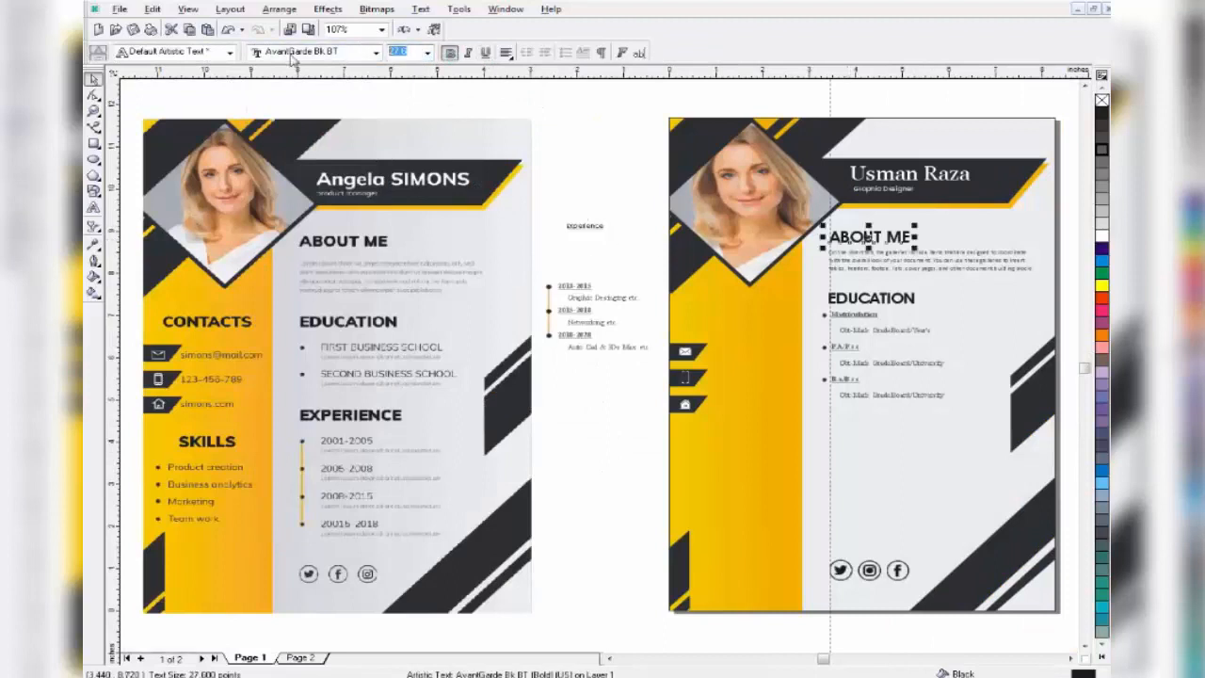
pyautogui.click(589, 227)
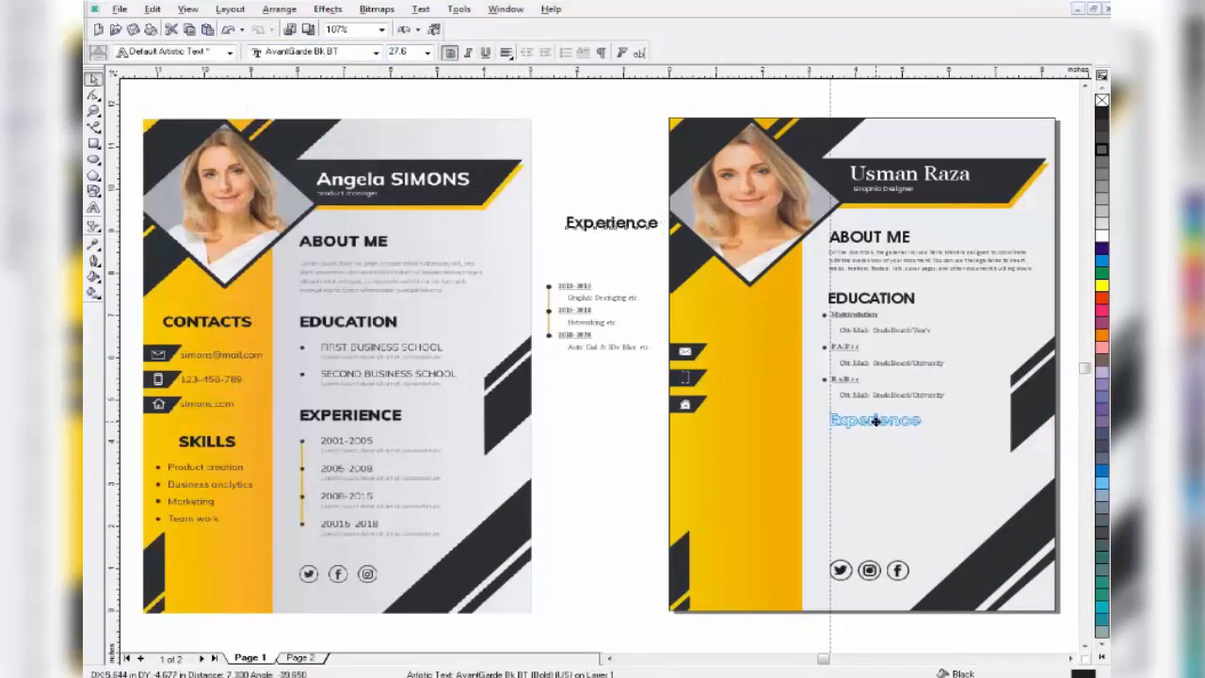
# Move the Experience heading below the education entries in line with the other headings and change it to uppercase.
pyautogui.moveTo(876, 421); pyautogui.dragTo(876, 415)
pyautogui.click(421, 9)
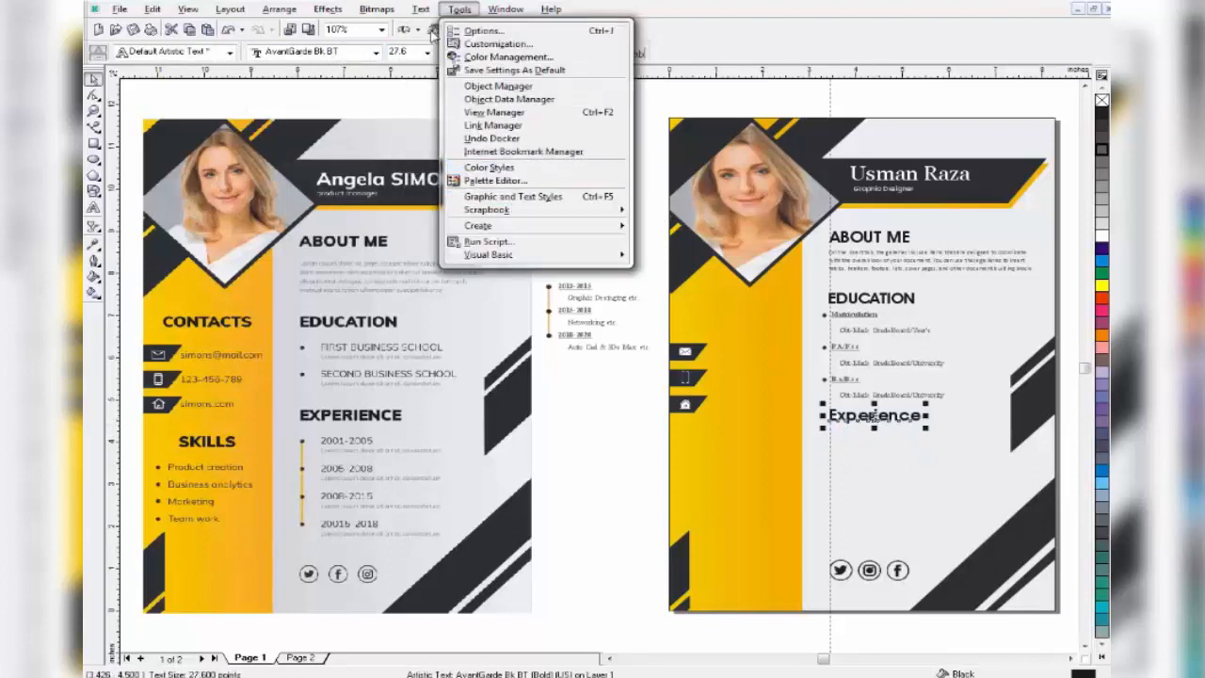
pyautogui.click(468, 144)
pyautogui.click(552, 390)
# Move the timeline with its entries under the EXPERIENCE heading and shift the three social media icons slightly up.
pyautogui.click(574, 310)
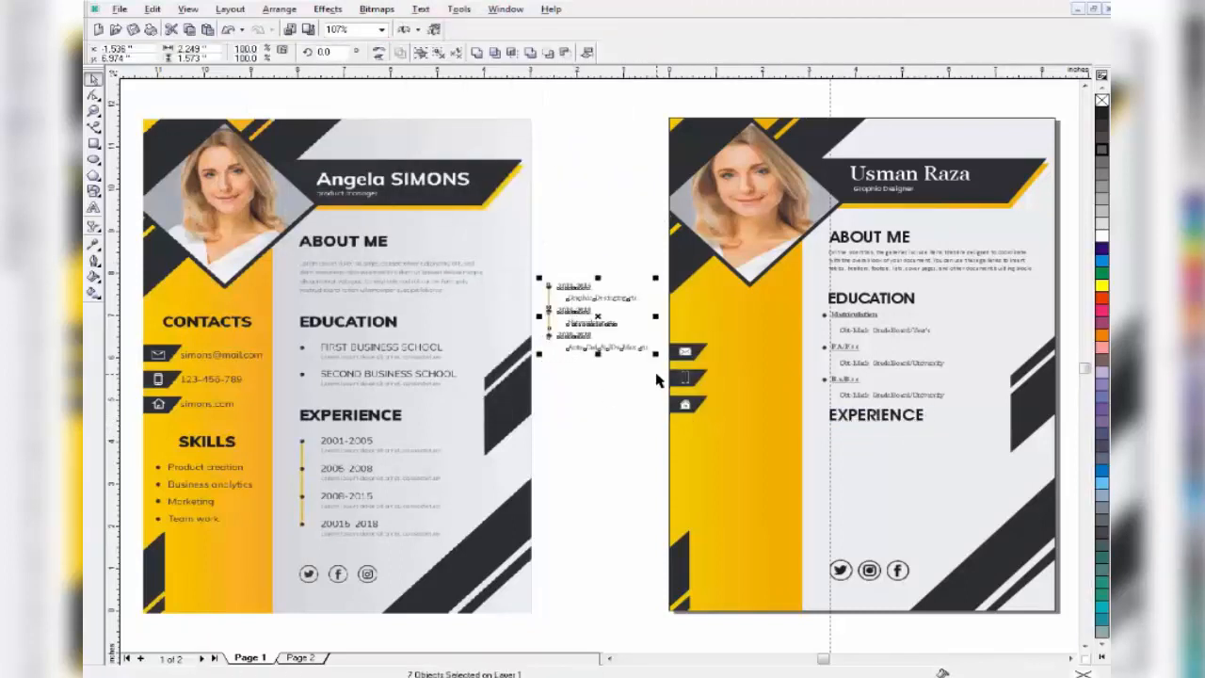
pyautogui.moveTo(599, 315); pyautogui.dragTo(884, 464)
pyautogui.click(597, 458)
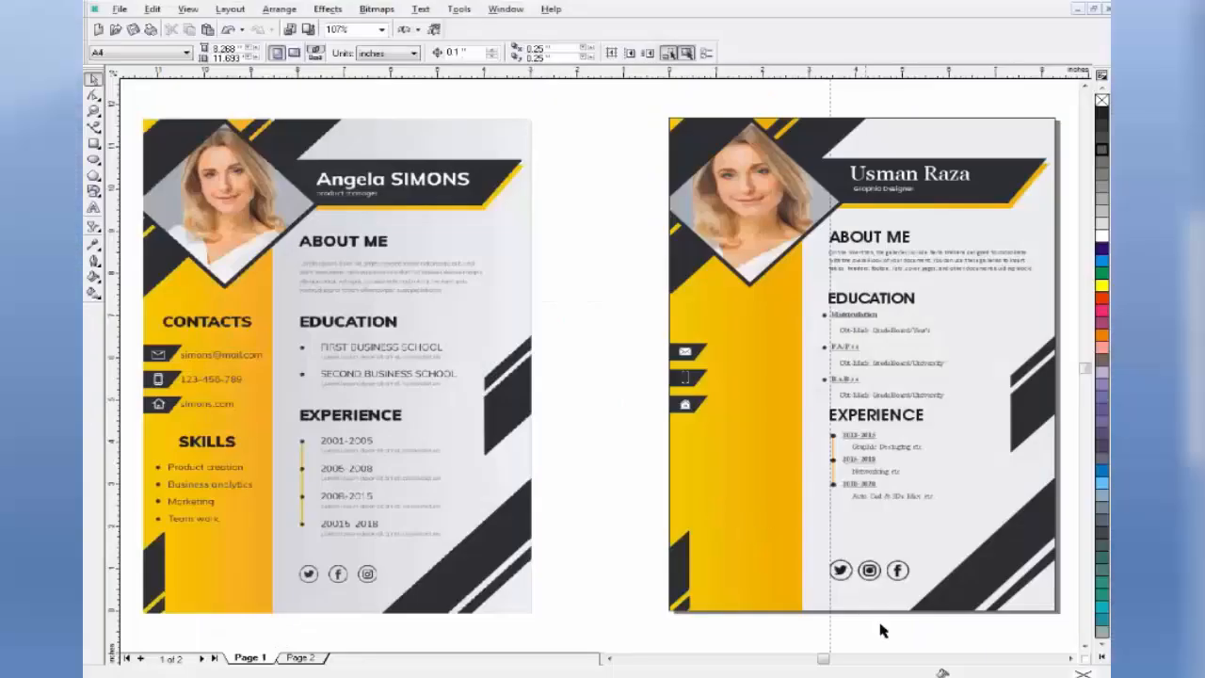
pyautogui.moveTo(928, 593); pyautogui.dragTo(845, 574)
pyautogui.click(547, 456)
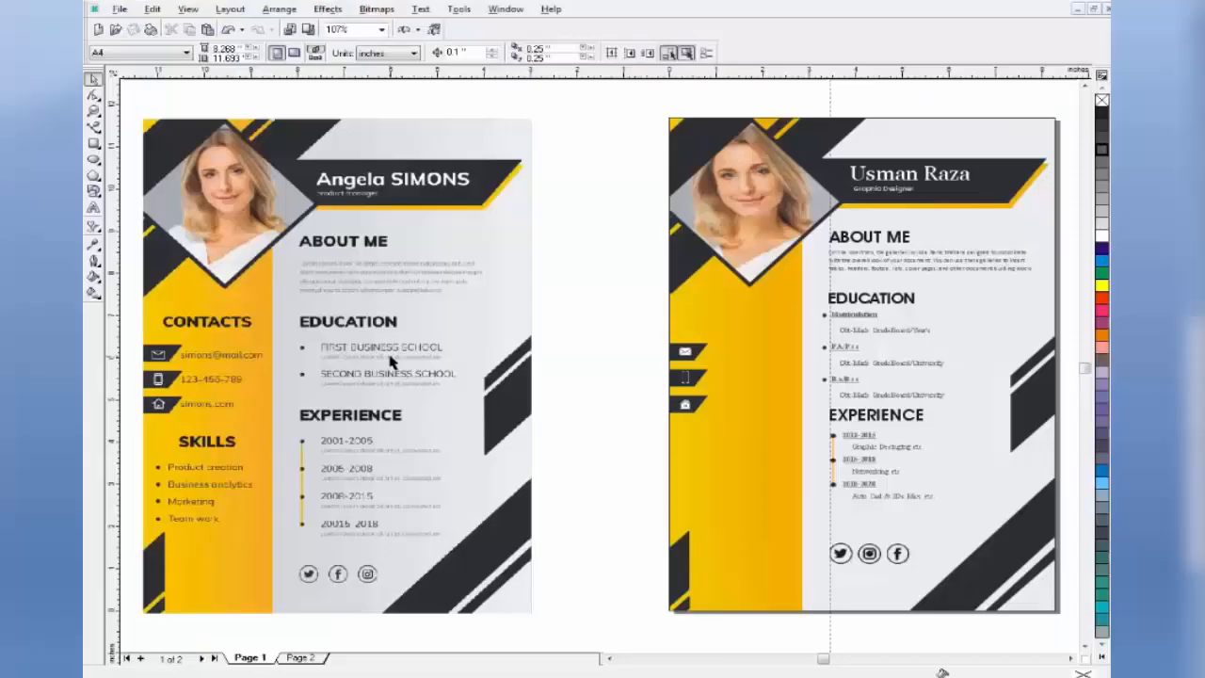
# Paste the Contacts heading as artistic text between the resumes, change it to uppercase and make it bold AvantGarde Bk BT.
pyautogui.press('F8')
pyautogui.click(563, 326)
pyautogui.hotkey('ctrl', 'v')
pyautogui.press('Return')
pyautogui.click(421, 9)
pyautogui.click(443, 142)
pyautogui.click(534, 400)
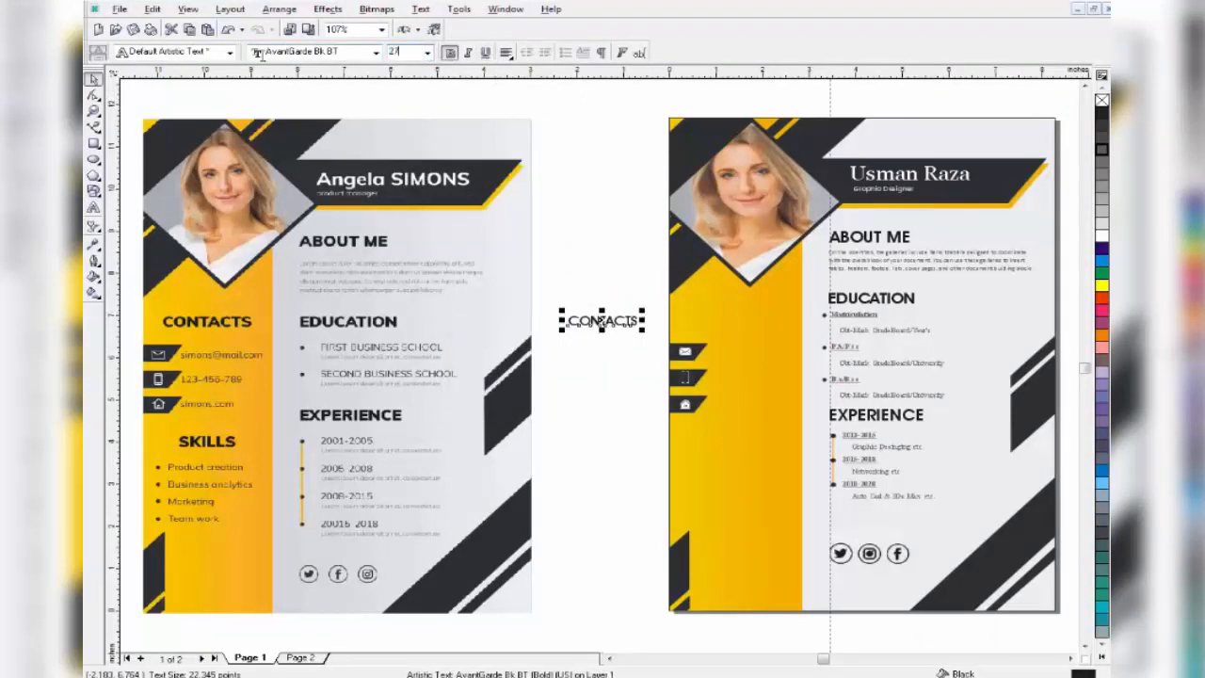
# Place the CONTACTS heading on the yellow column above the contact icons.
pyautogui.moveTo(731, 323); pyautogui.dragTo(732, 323)
pyautogui.click(607, 347)
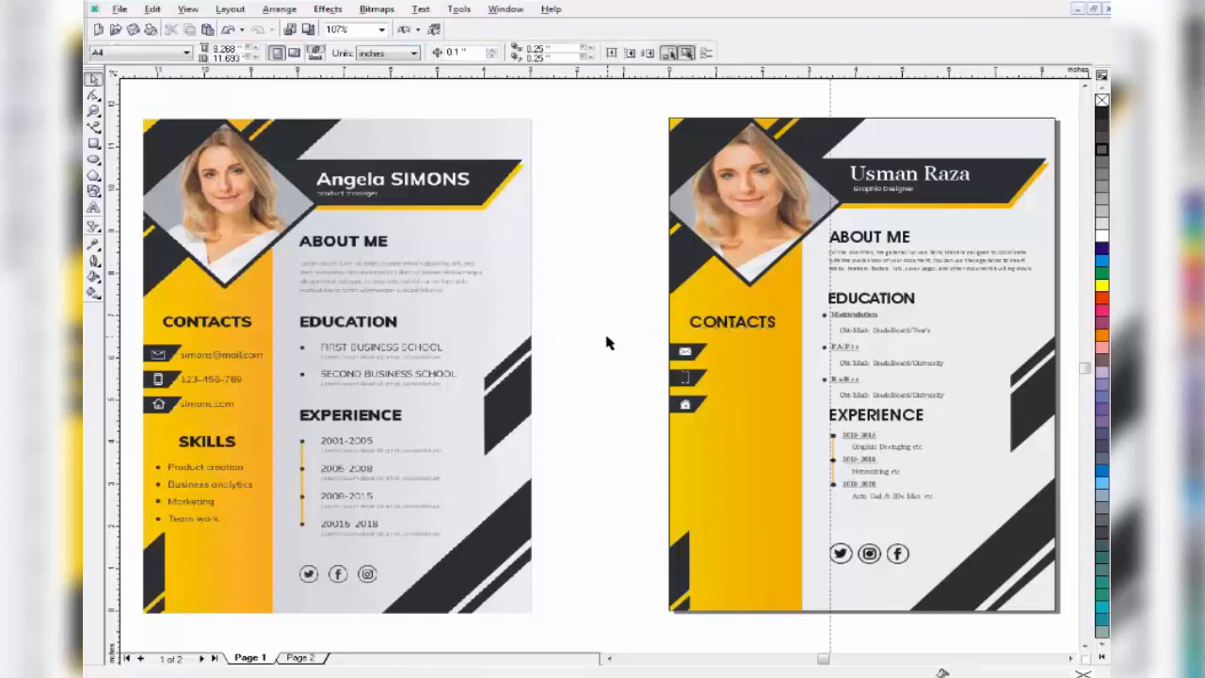
pyautogui.click(770, 323)
pyautogui.click(612, 394)
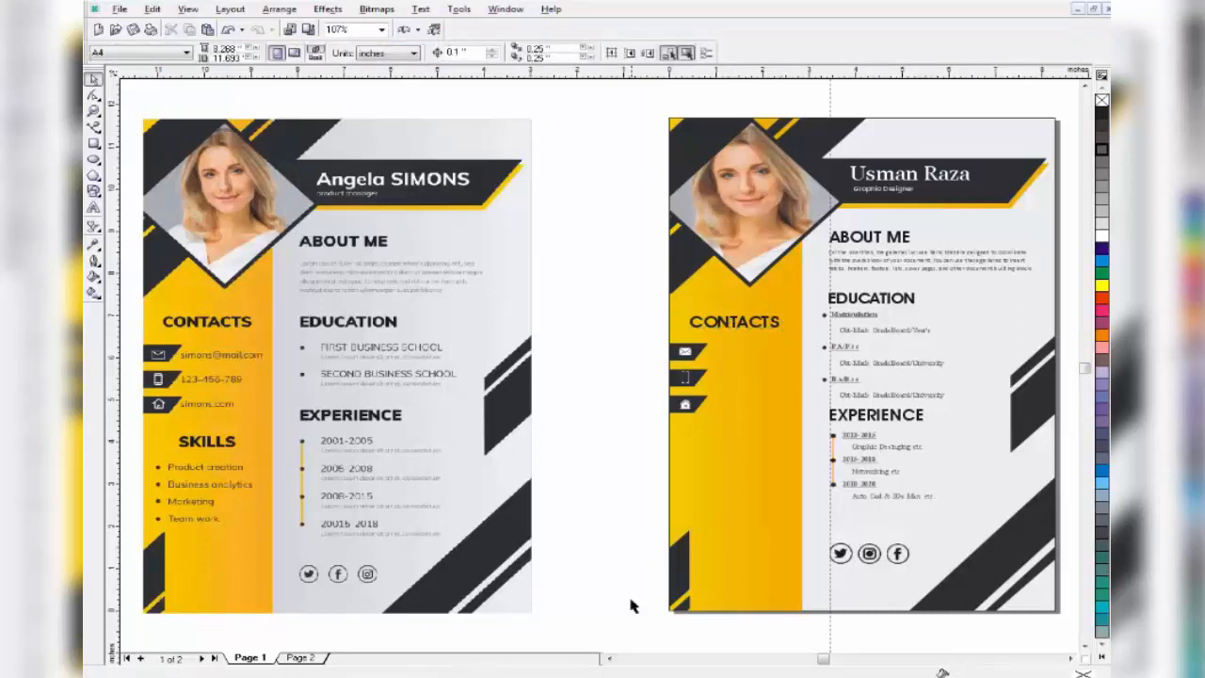
# Copy the three contact lines from the Word document, paste them into CorelDRAW as artistic text and set them to Times New Roman.
pyautogui.hotkey('alt', 'Tab')
pyautogui.moveTo(451, 357); pyautogui.dragTo(343, 311)
pyautogui.hotkey('alt', 'Tab')
pyautogui.hotkey('ctrl', 'v')
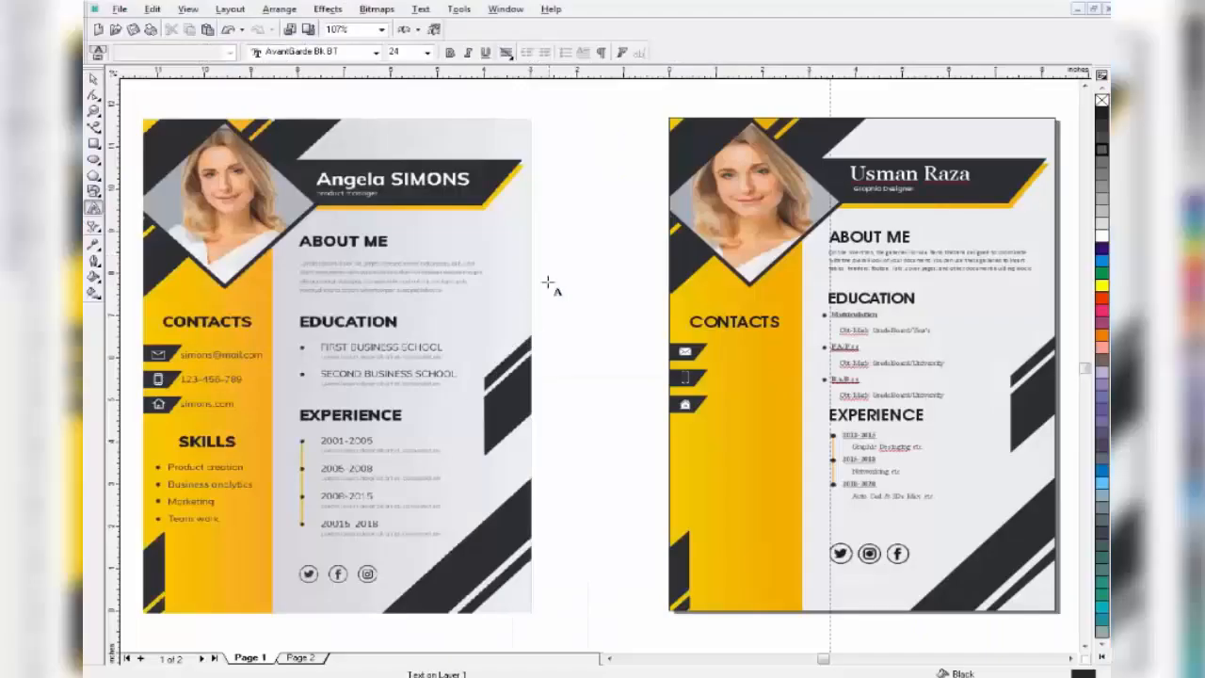
pyautogui.press('Return')
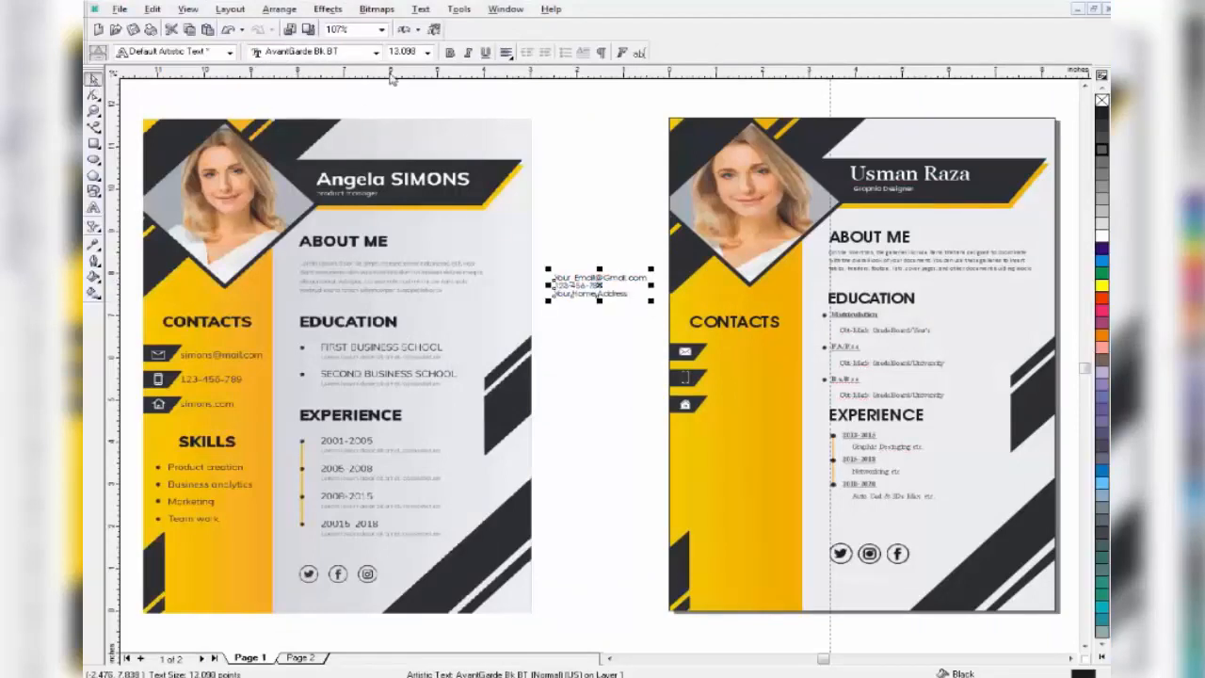
pyautogui.scroll(2, 644, 358)
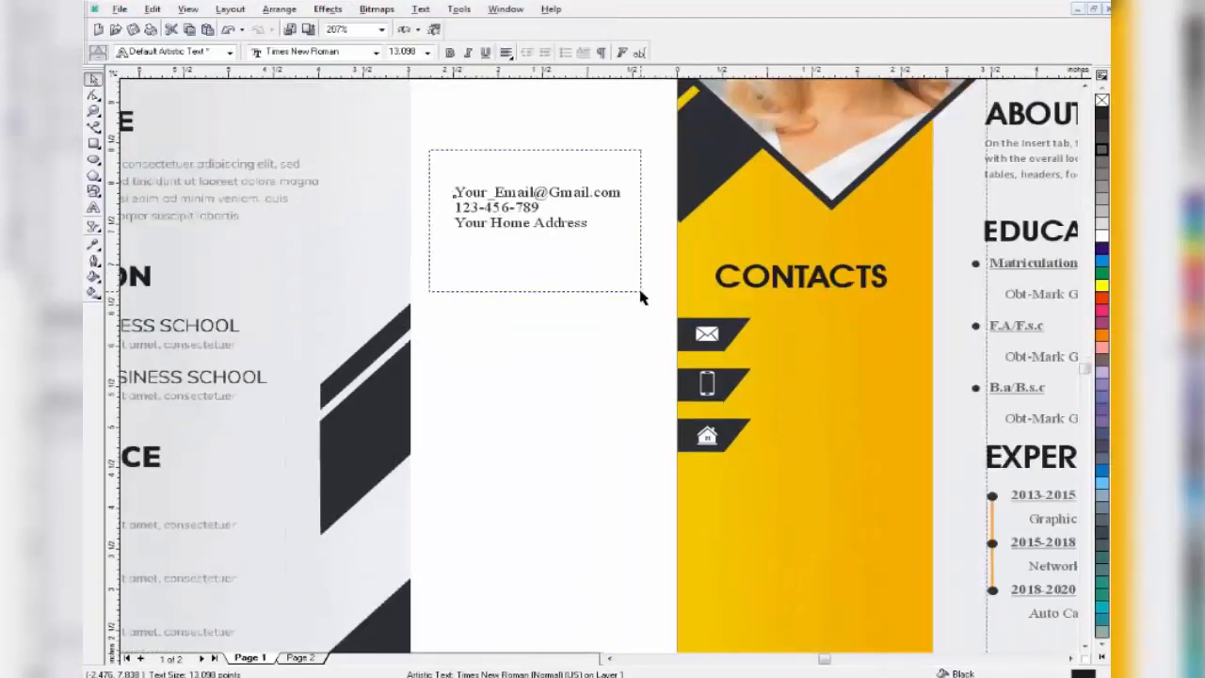
# Place the e-mail, phone and home address lines beside their matching icons on the yellow column.
pyautogui.moveTo(531, 204); pyautogui.dragTo(856, 336)
pyautogui.moveTo(824, 388); pyautogui.dragTo(824, 388)
pyautogui.moveTo(519, 224); pyautogui.dragTo(823, 439)
pyautogui.scroll(-2, 506, 398)
pyautogui.click(761, 409)
pyautogui.keyDown('shift'); pyautogui.click(749, 379); pyautogui.keyUp('shift')
pyautogui.keyDown('shift'); pyautogui.click(752, 352); pyautogui.keyUp('shift')
pyautogui.click(609, 417)
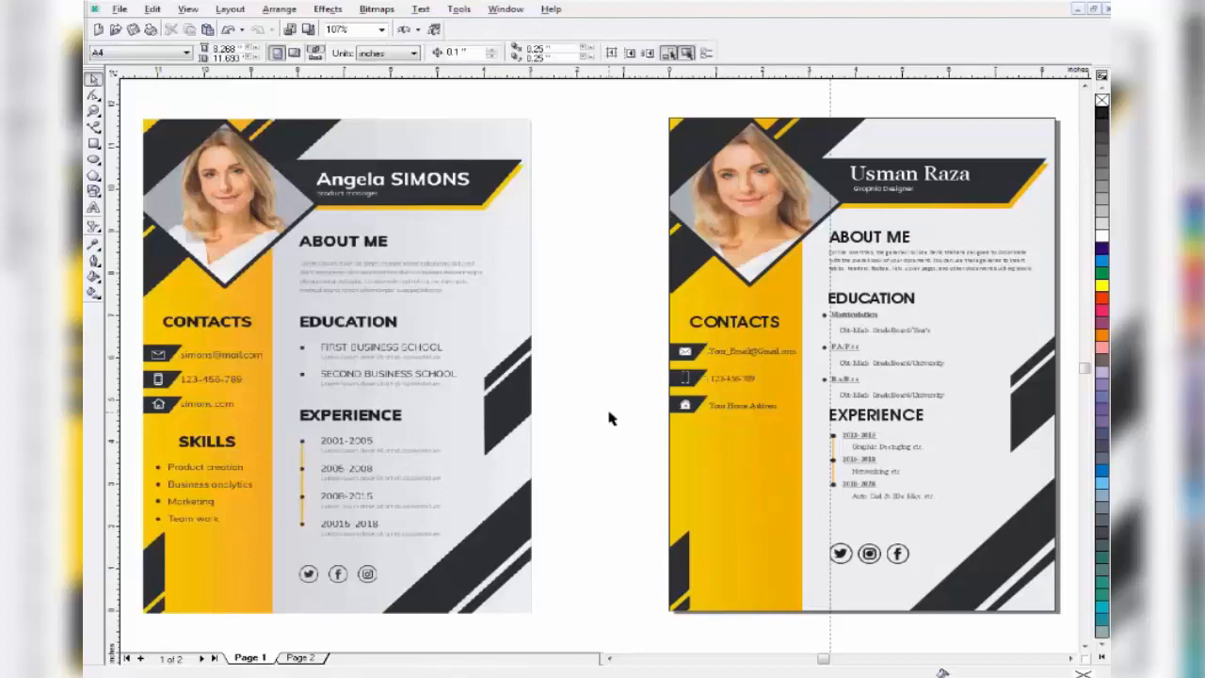
# Copy the Skills heading and its list from the Word document and paste them into CorelDRAW as artistic text.
pyautogui.hotkey('alt', 'Tab')
pyautogui.moveTo(341, 407); pyautogui.dragTo(347, 533)
pyautogui.hotkey('ctrl', 'c')
pyautogui.hotkey('alt', 'Tab')
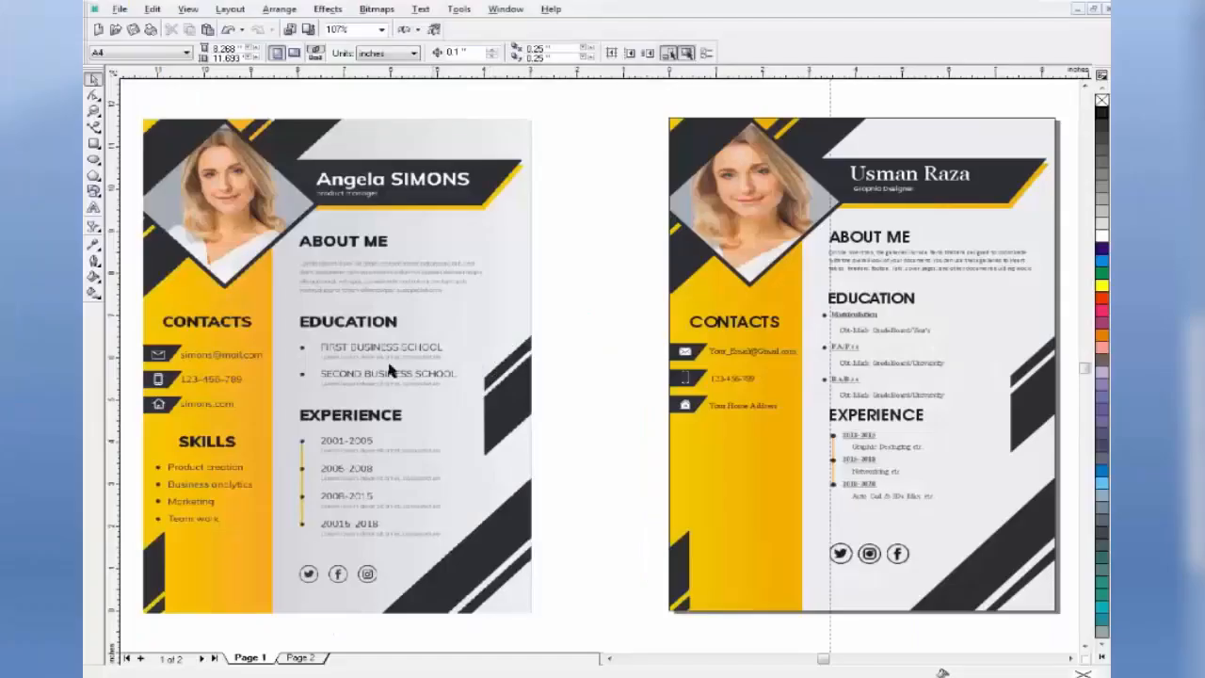
pyautogui.click(94, 207)
pyautogui.click(527, 278)
pyautogui.hotkey('ctrl', 'v')
pyautogui.press('Return')
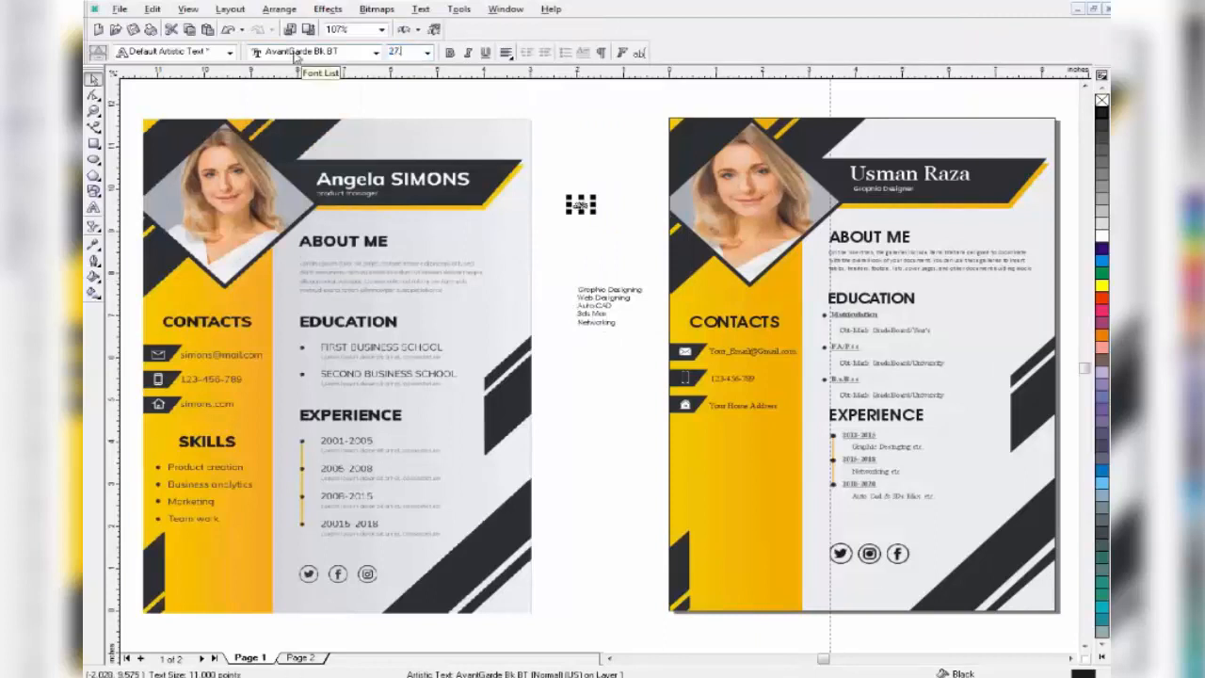
# Change the Skills heading to uppercase bold AvantGarde Bk BT at 27.6 pt and place it below the contact lines.
pyautogui.click(420, 8)
pyautogui.click(447, 58)
pyautogui.click(509, 335)
pyautogui.click(536, 390)
pyautogui.moveTo(729, 449); pyautogui.dragTo(733, 447)
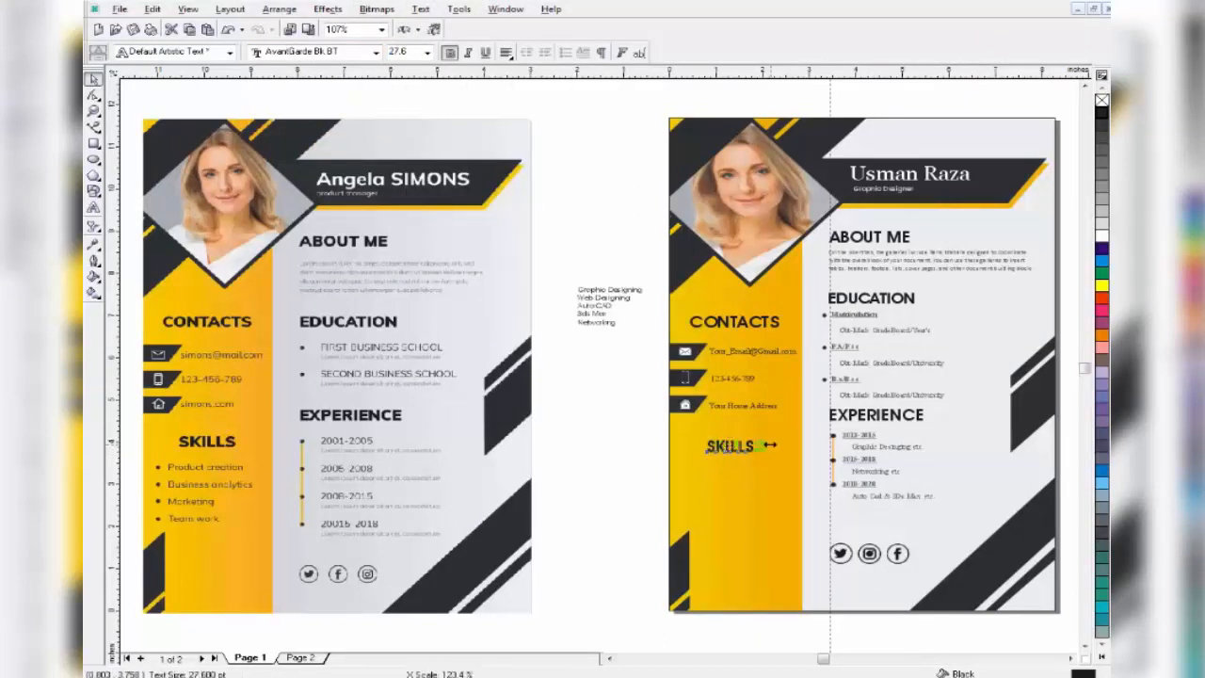
pyautogui.press('Escape')
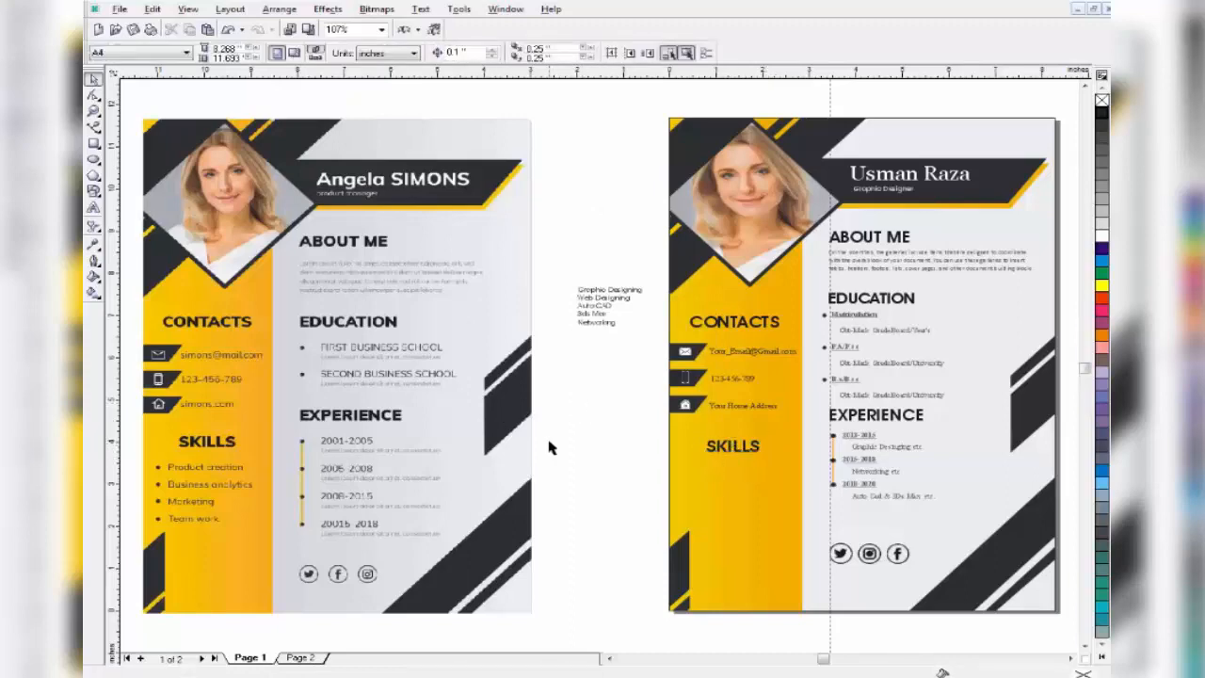
# Set the five skill lines to Times New Roman at 12 pt.
pyautogui.moveTo(571, 286); pyautogui.dragTo(646, 368)
pyautogui.scroll(3, 584, 355)
pyautogui.scroll(-1, 593, 351)
pyautogui.click(375, 51)
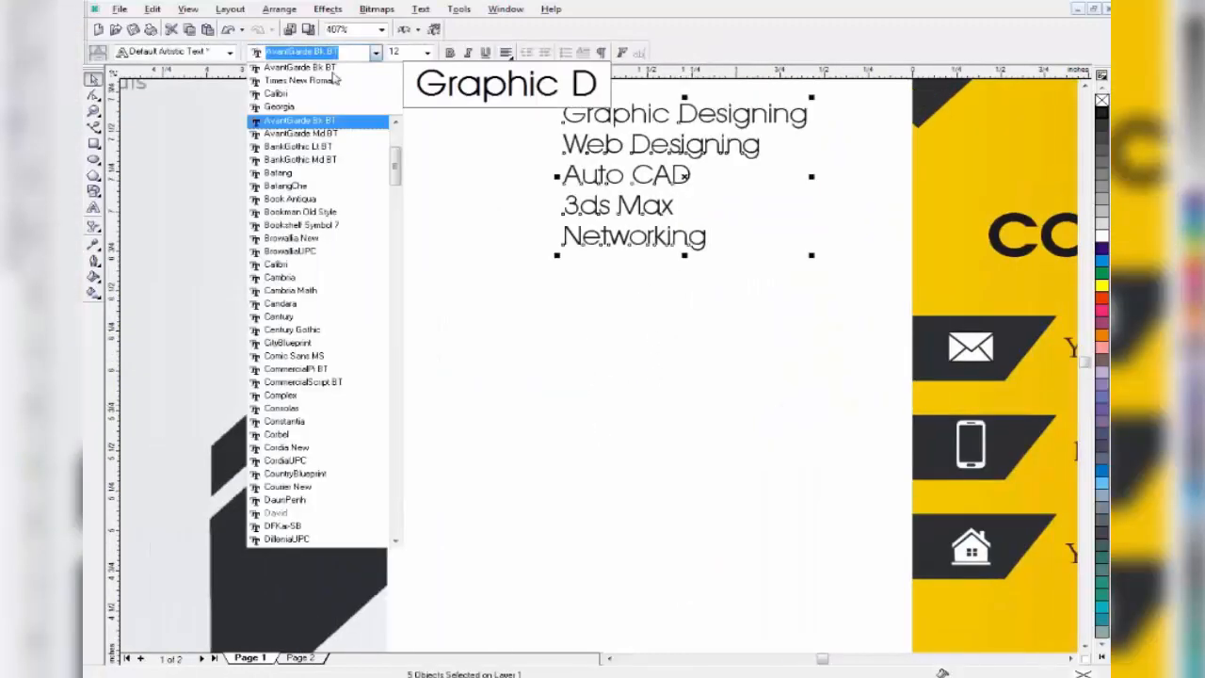
pyautogui.click(292, 81)
# Spread the five skill lines evenly apart vertically from Graphic Designing down to Networking.
pyautogui.click(511, 156)
pyautogui.click(567, 144)
pyautogui.moveTo(542, 130); pyautogui.dragTo(825, 318)
pyautogui.press('Down')
pyautogui.moveTo(523, 177); pyautogui.dragTo(770, 311)
pyautogui.press('Down')
pyautogui.moveTo(511, 235); pyautogui.dragTo(772, 355)
pyautogui.press('Down')
pyautogui.moveTo(533, 278); pyautogui.dragTo(761, 378)
pyautogui.press('Down')
pyautogui.click(413, 205)
# Draw a bullet circle about 0.09 inches wide beside Graphic Designing and fill it with the dark gray of the reference shapes.
pyautogui.press('F7')
pyautogui.moveTo(509, 110); pyautogui.dragTo(531, 131)
pyautogui.click(93, 244)
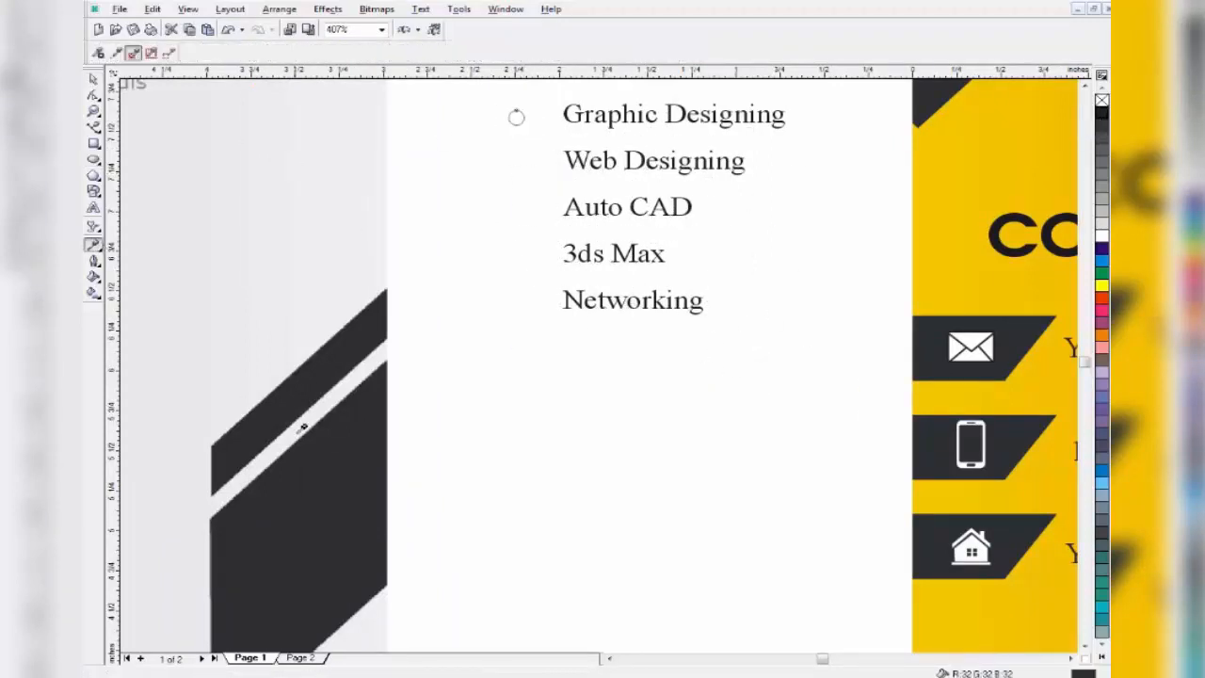
pyautogui.click(93, 81)
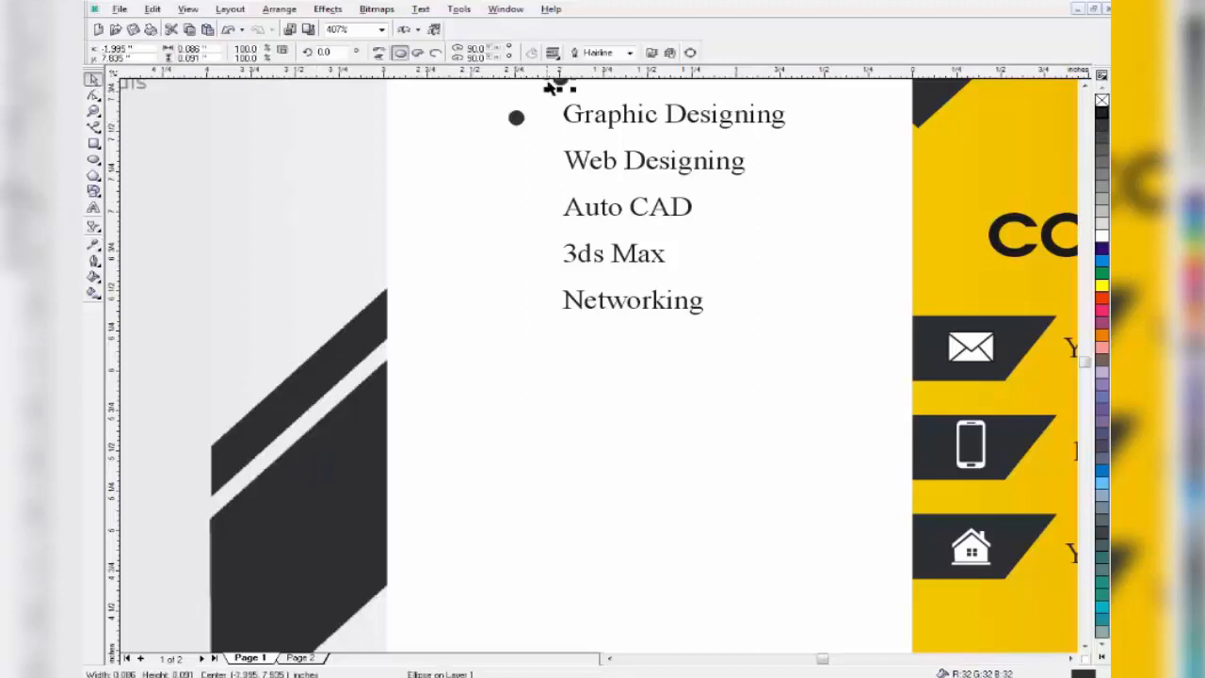
# Duplicate the bullet beside each of the other four skill lines and nudge all five bullets left.
pyautogui.moveTo(519, 166); pyautogui.dragTo(516, 163)
pyautogui.moveTo(513, 243); pyautogui.dragTo(552, 349)
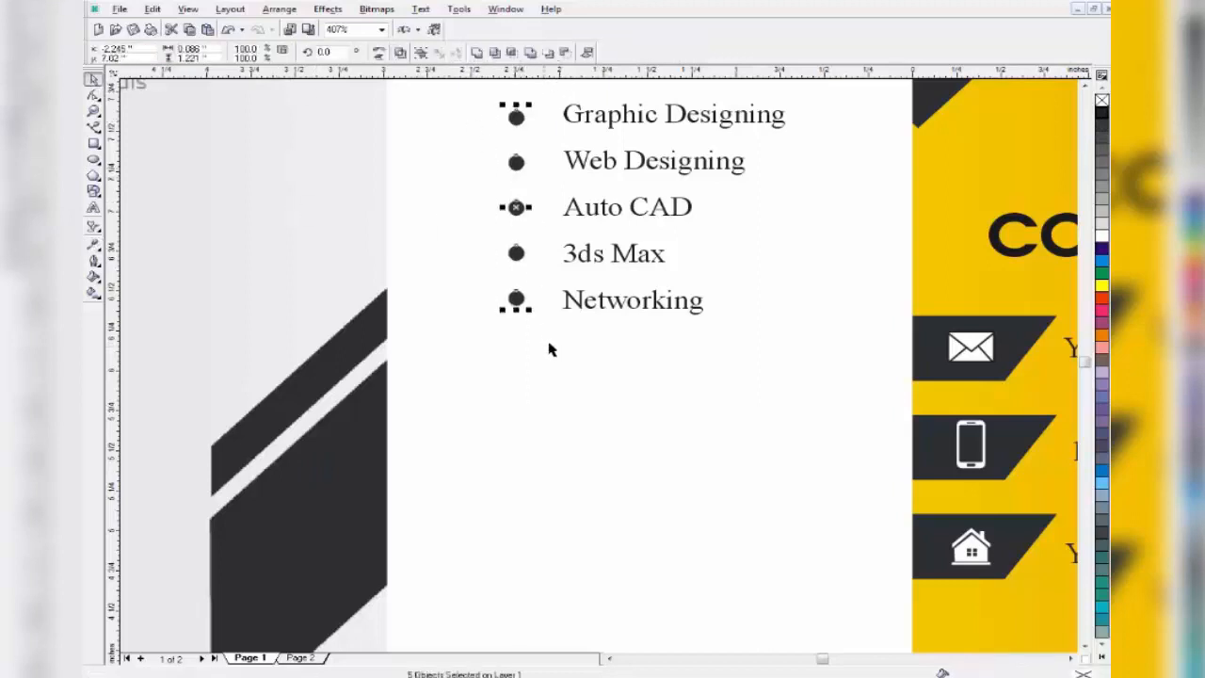
pyautogui.press('Left')
# Group the skill lines with their bullets and place the list under the SKILLS heading on the yellow column.
pyautogui.scroll(-2, 545, 348)
pyautogui.moveTo(480, 165); pyautogui.dragTo(740, 414)
pyautogui.hotkey('ctrl', 'g')
pyautogui.press('F4')
pyautogui.moveTo(593, 296); pyautogui.dragTo(728, 492)
pyautogui.click(626, 535)
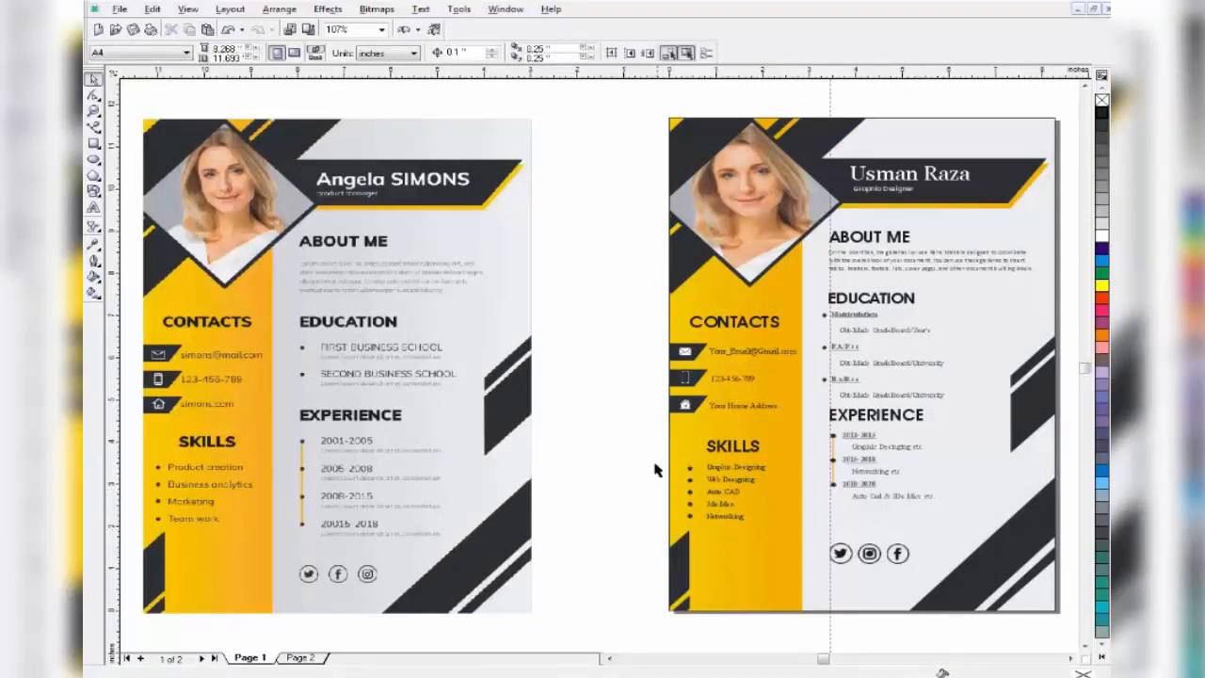
# Delete the reference resume image and fit the finished resume page in the window.
pyautogui.scroll(-2, 603, 311)
pyautogui.click(236, 462)
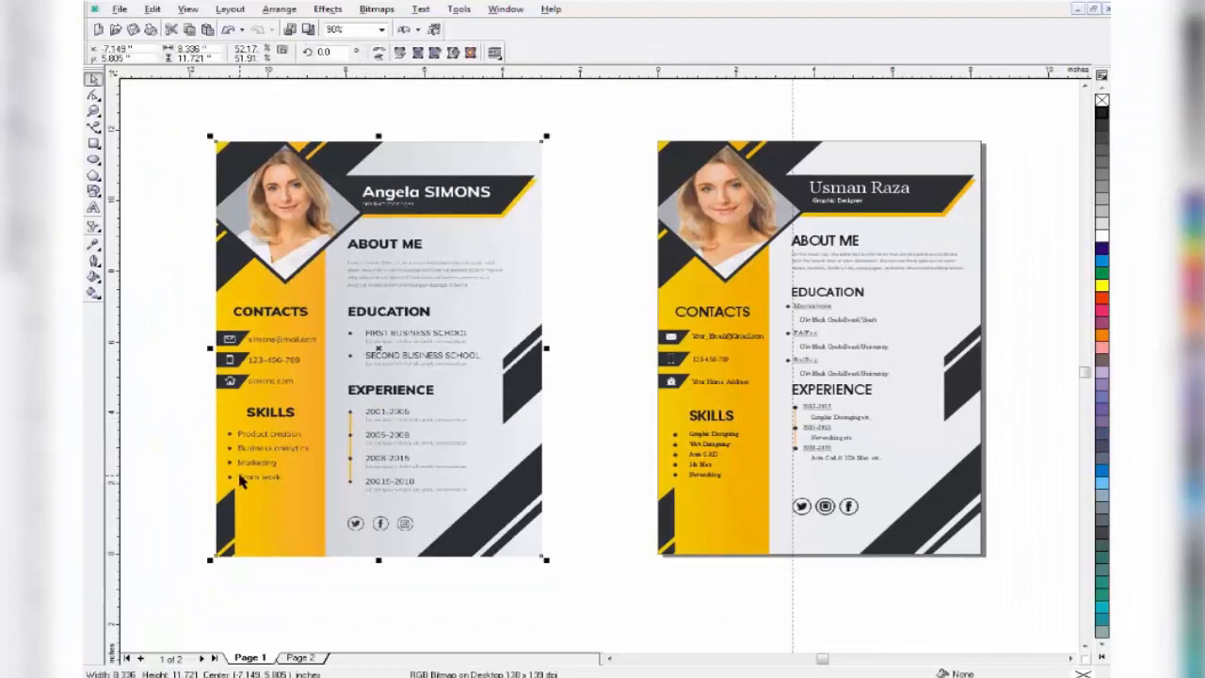
pyautogui.press('Delete')
pyautogui.scroll(1, 506, 517)
pyautogui.hotkey('shift', 'F4')
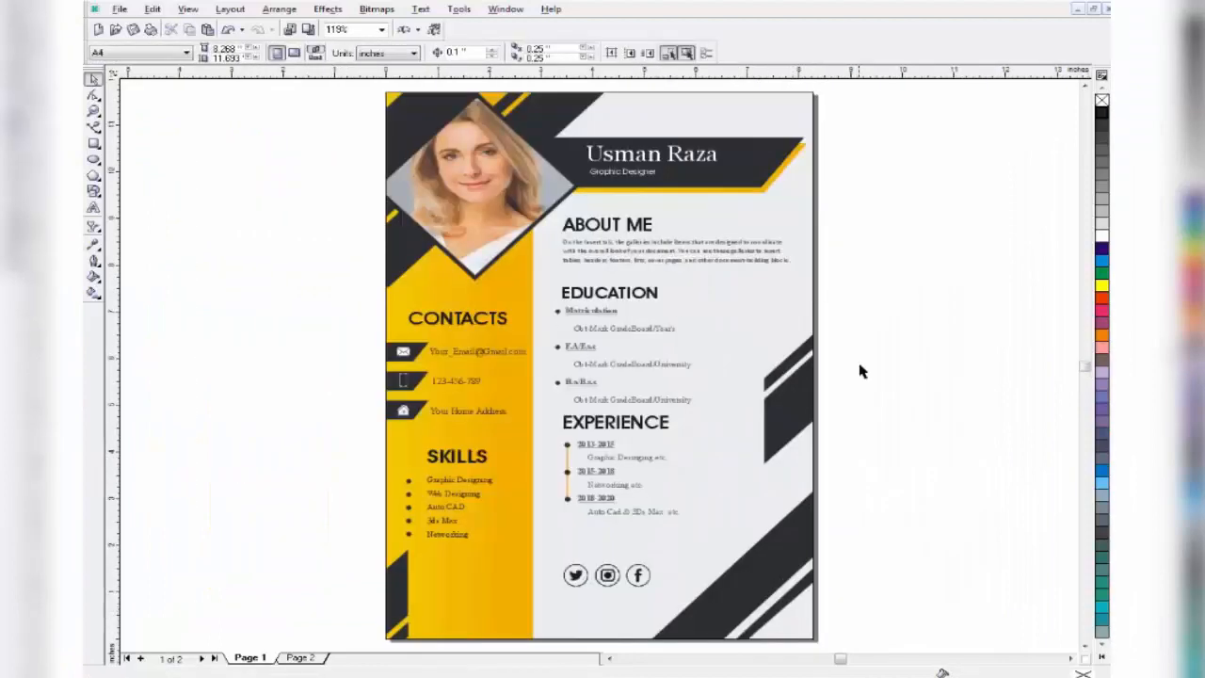
pyautogui.scroll(4, 407, 396)
pyautogui.click(400, 358)
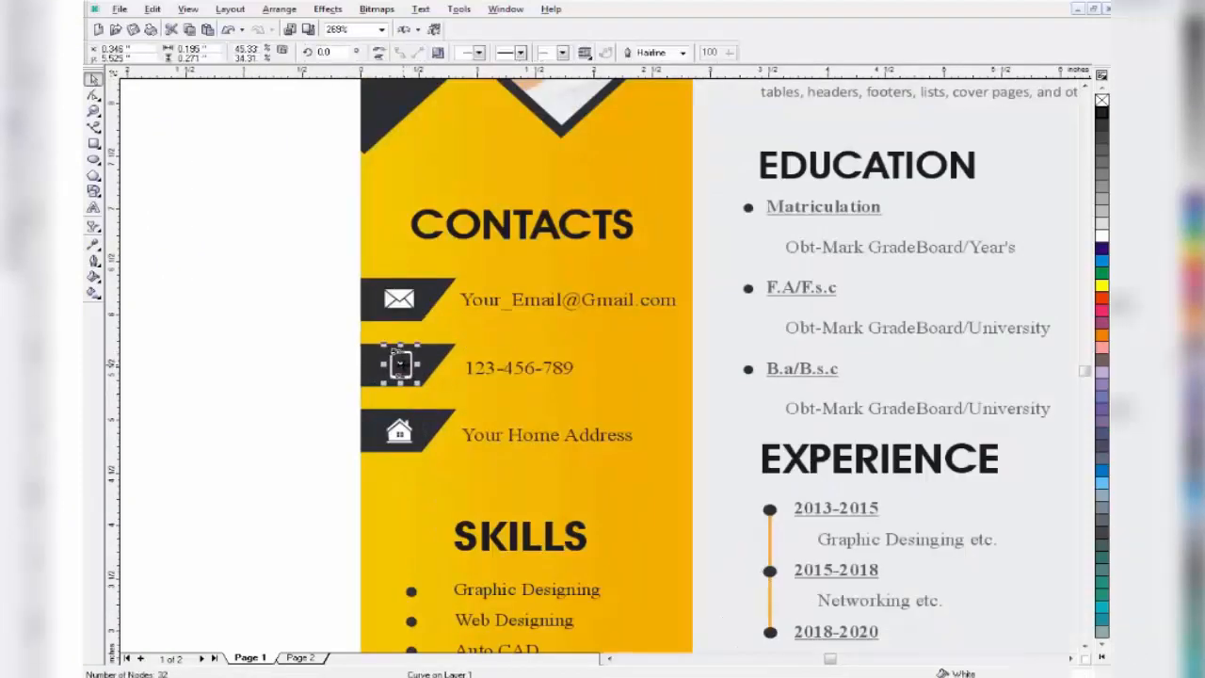
pyautogui.press('Escape')
pyautogui.hotkey('shift', 'F4')
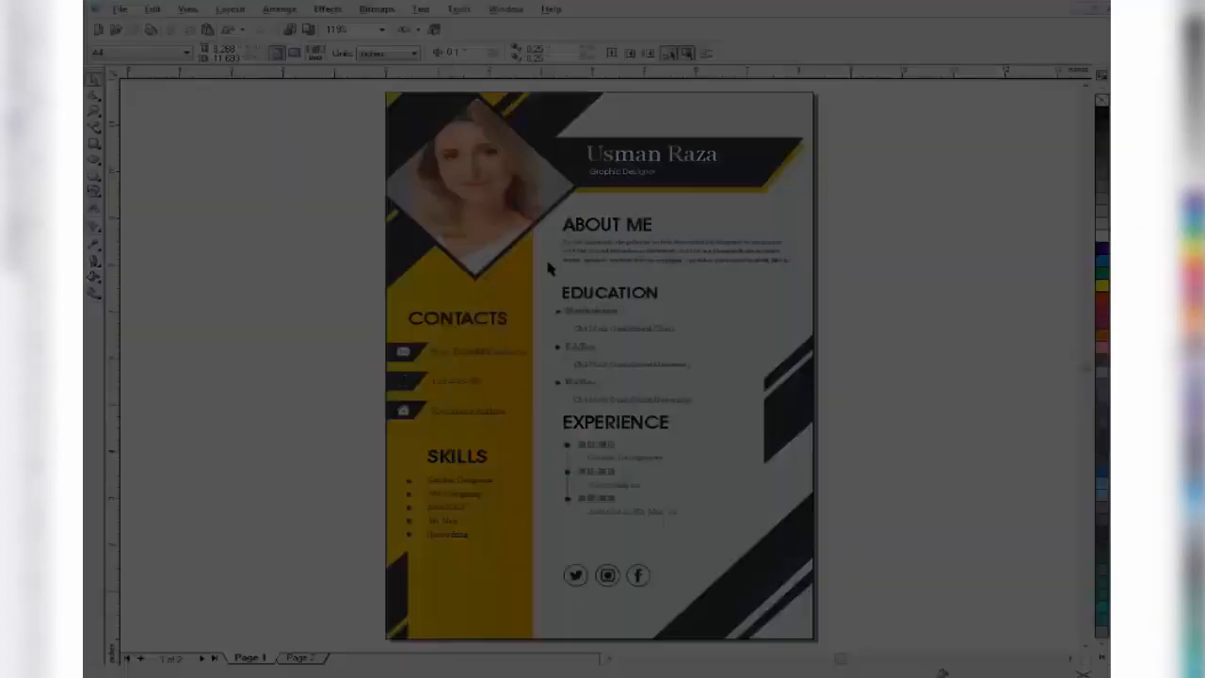